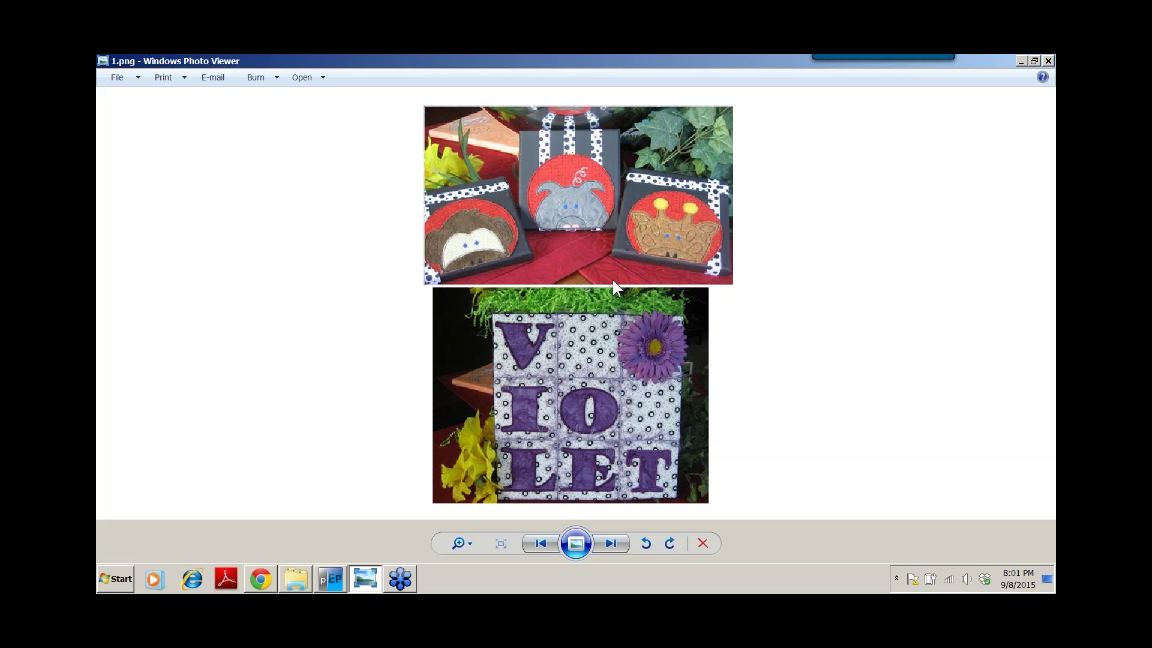
# Go through the applique slides in Windows Photo Viewer, from the project samples to the finished penguin card photo
pyautogui.click(608, 543)
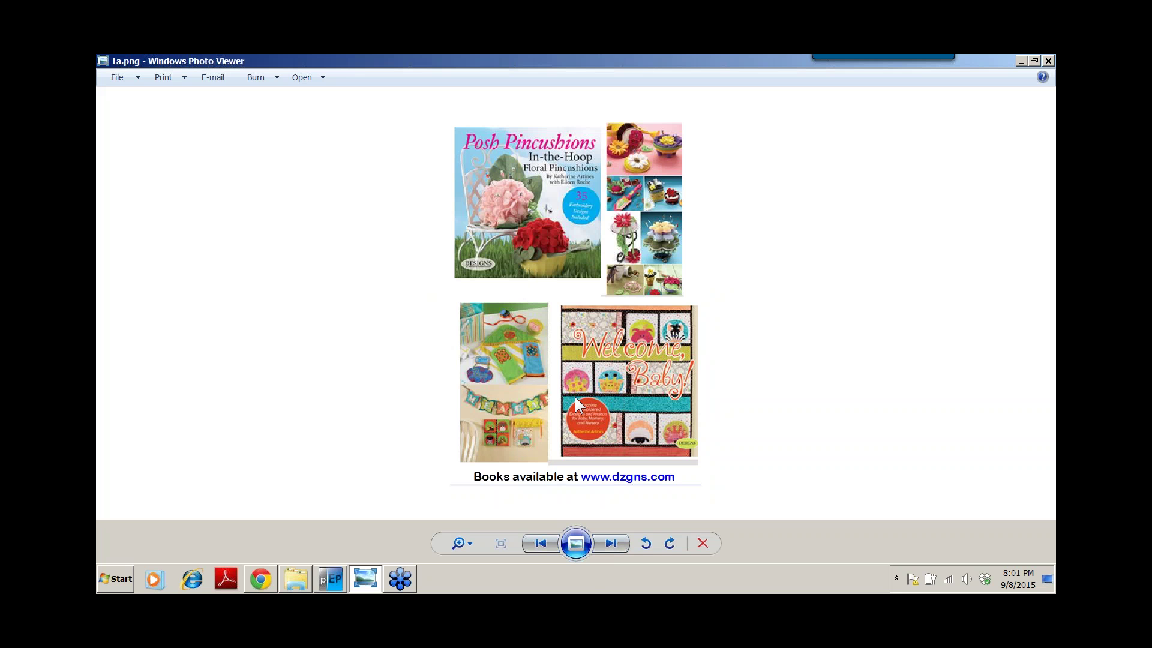
pyautogui.click(609, 545)
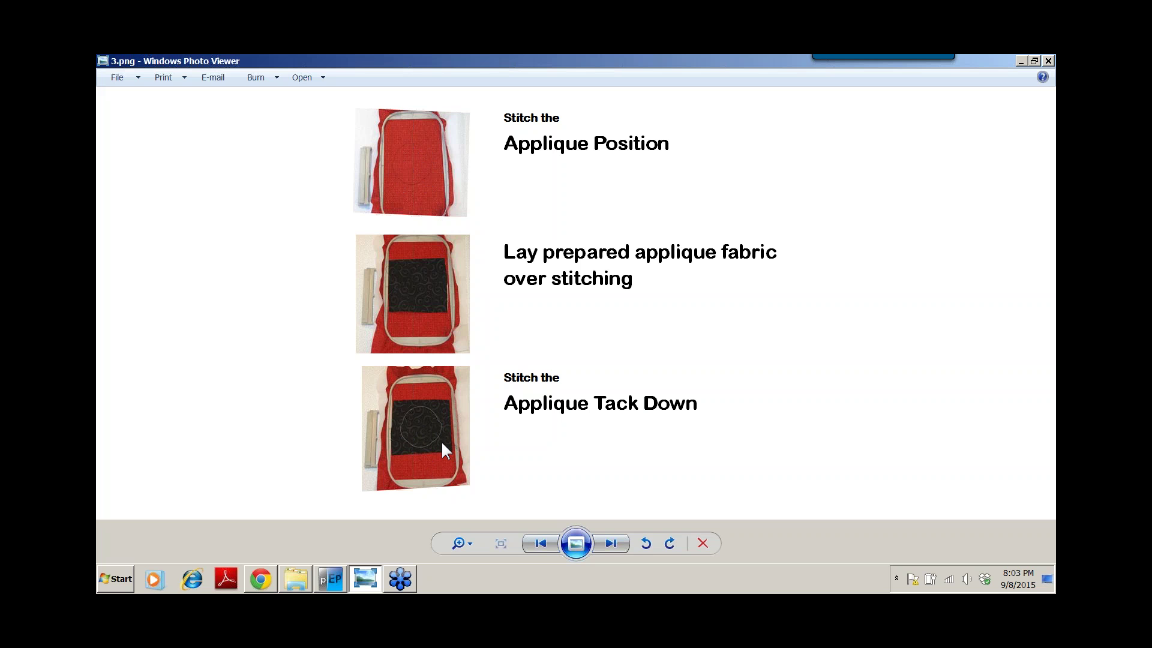
pyautogui.click(612, 543)
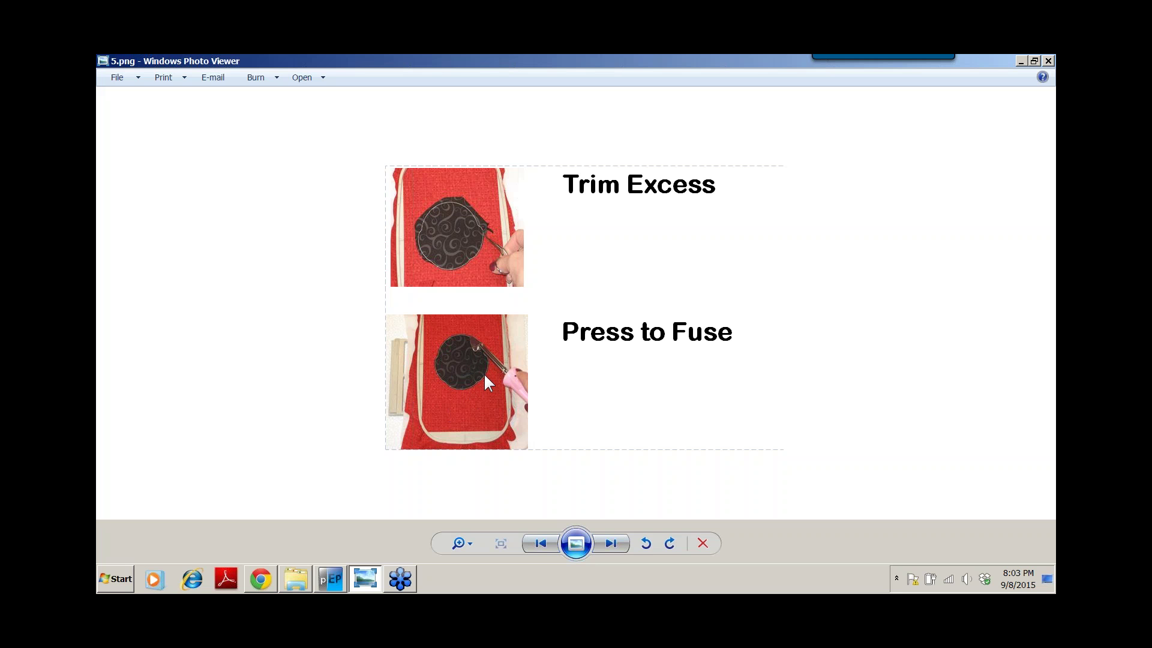
pyautogui.click(611, 542)
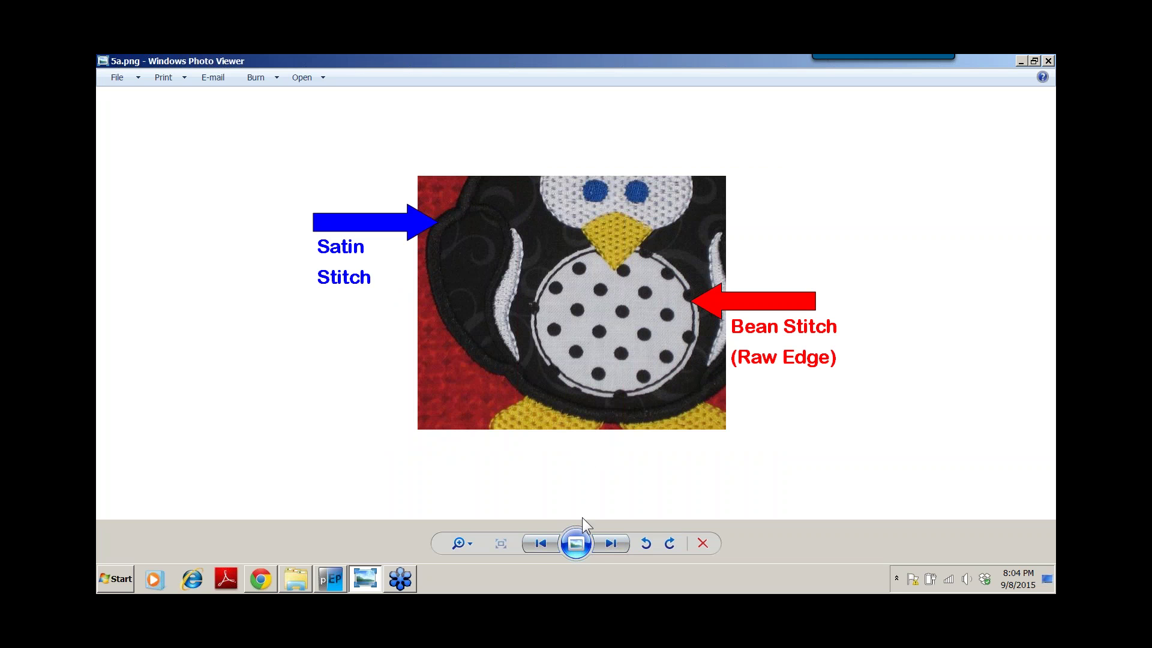
pyautogui.click(610, 544)
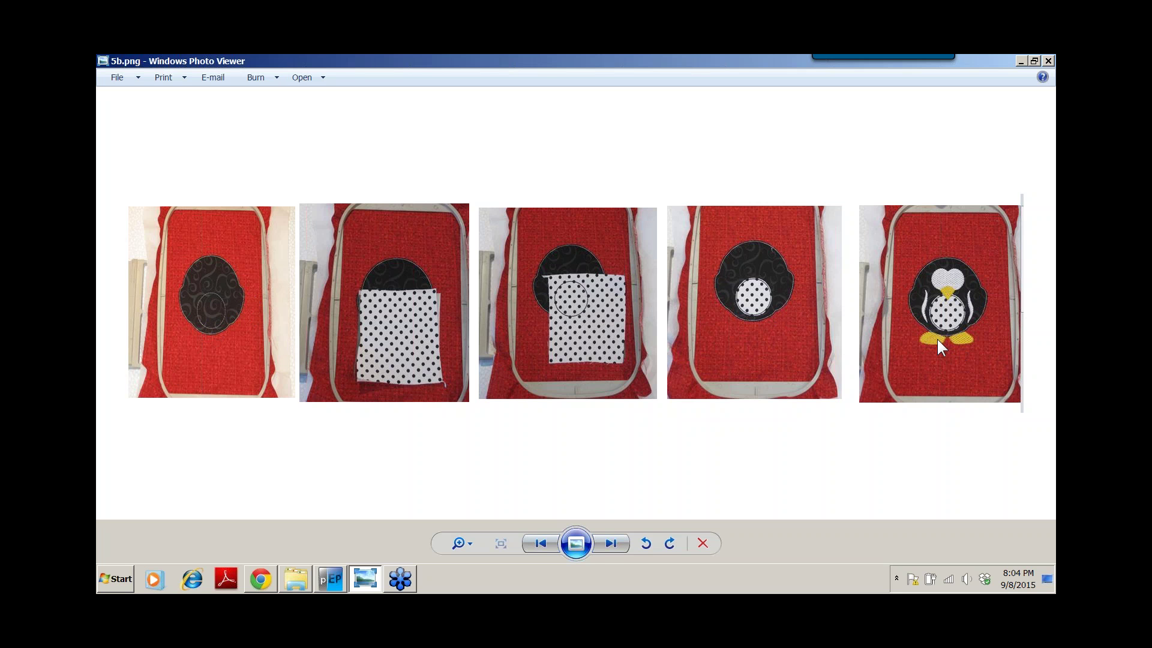
pyautogui.click(609, 543)
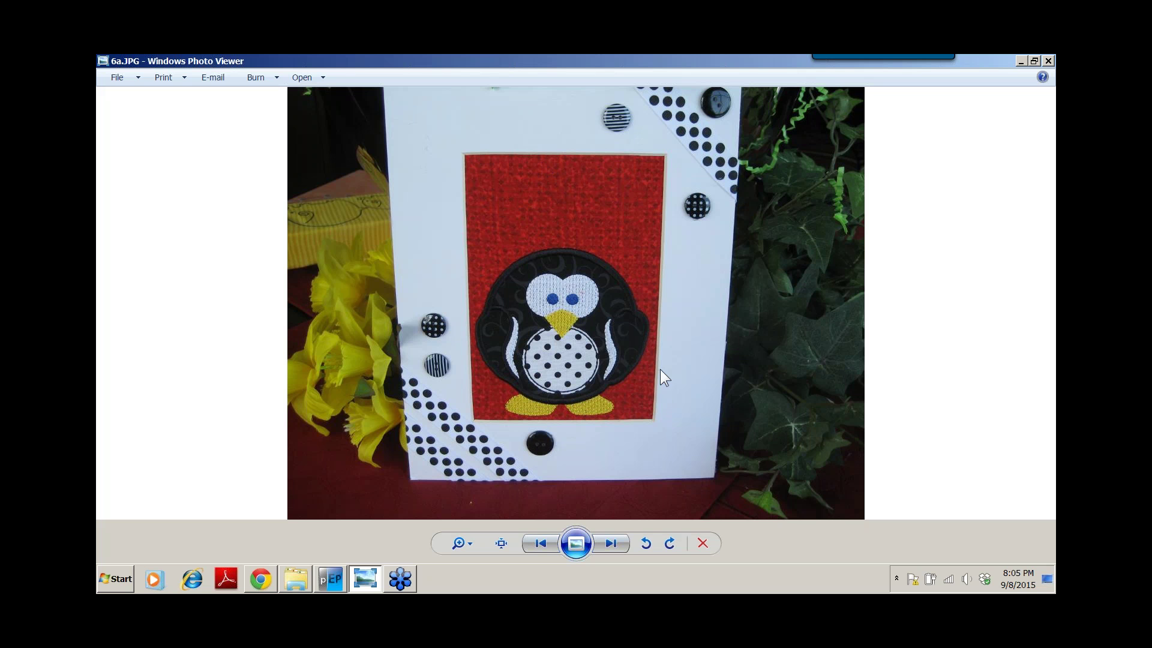
# Switch to Perfect Embroidery Pro and draw an unfilled artwork triangle about 3.1 in wide and 1.3 in high
pyautogui.click(331, 574)
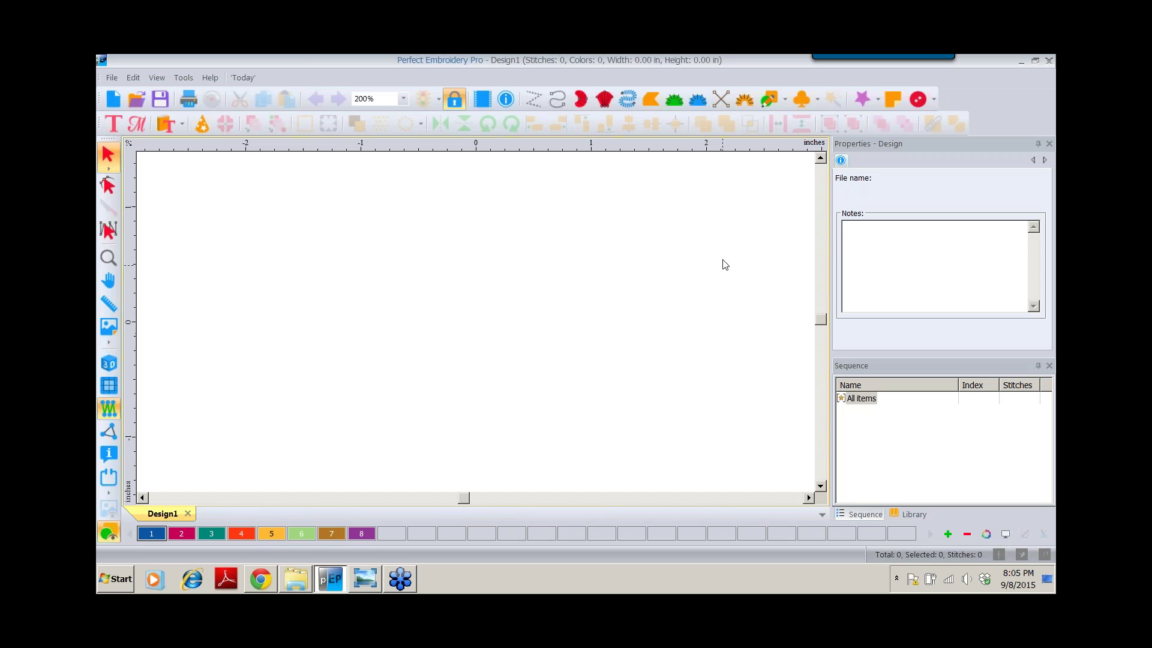
pyautogui.click(784, 98)
pyautogui.click(790, 172)
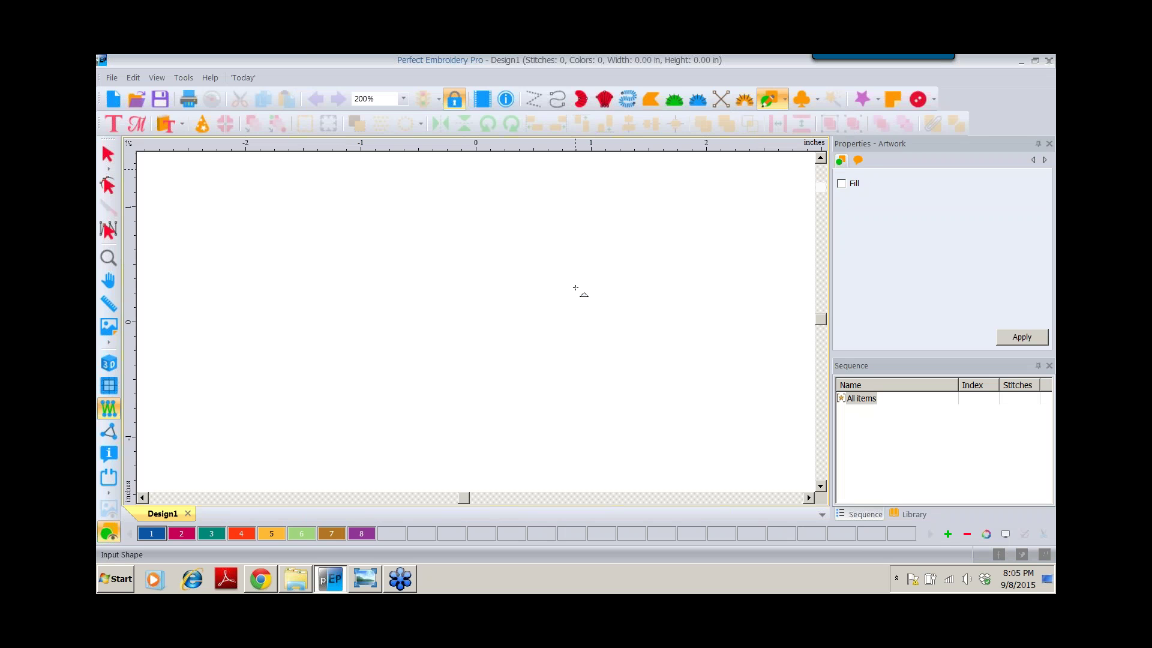
pyautogui.moveTo(334, 246); pyautogui.dragTo(687, 398)
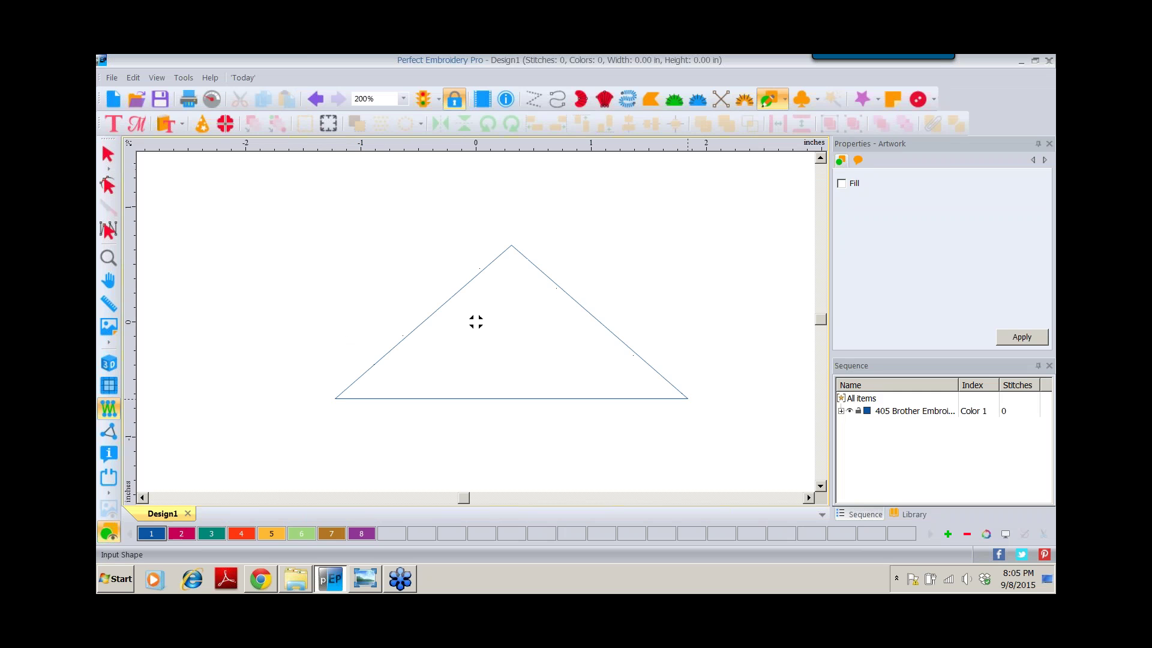
# Convert the triangle outline to Applique and display it in the 3D stitch view
pyautogui.click(109, 153)
pyautogui.click(566, 292)
pyautogui.rightClick(567, 293)
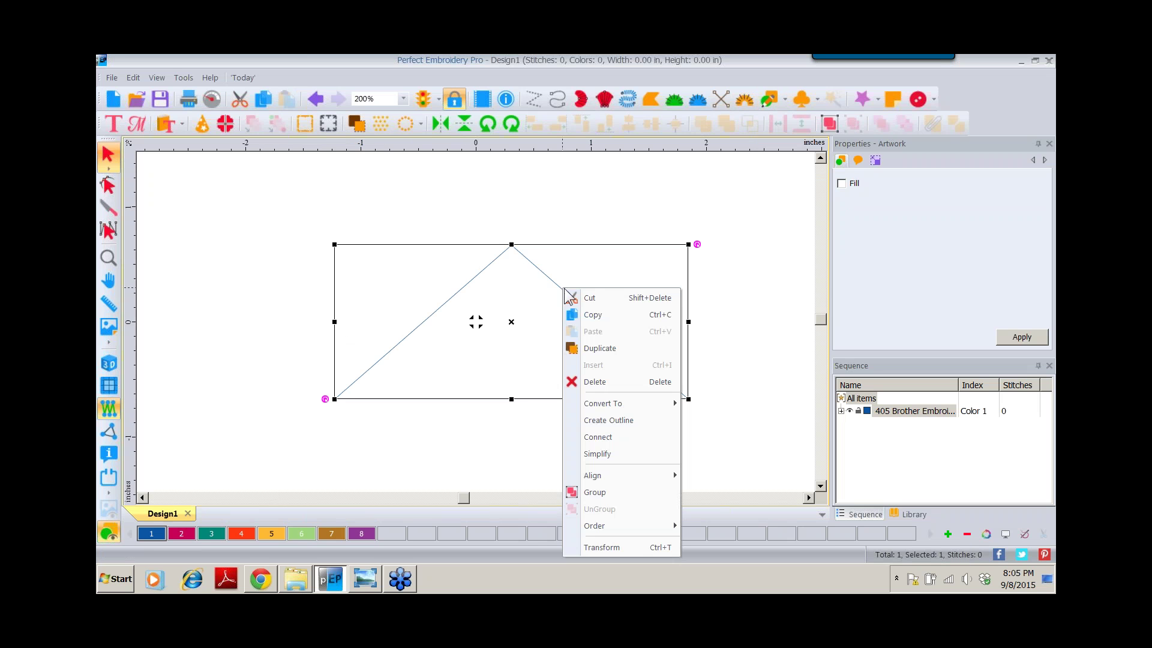
pyautogui.moveTo(596, 404)
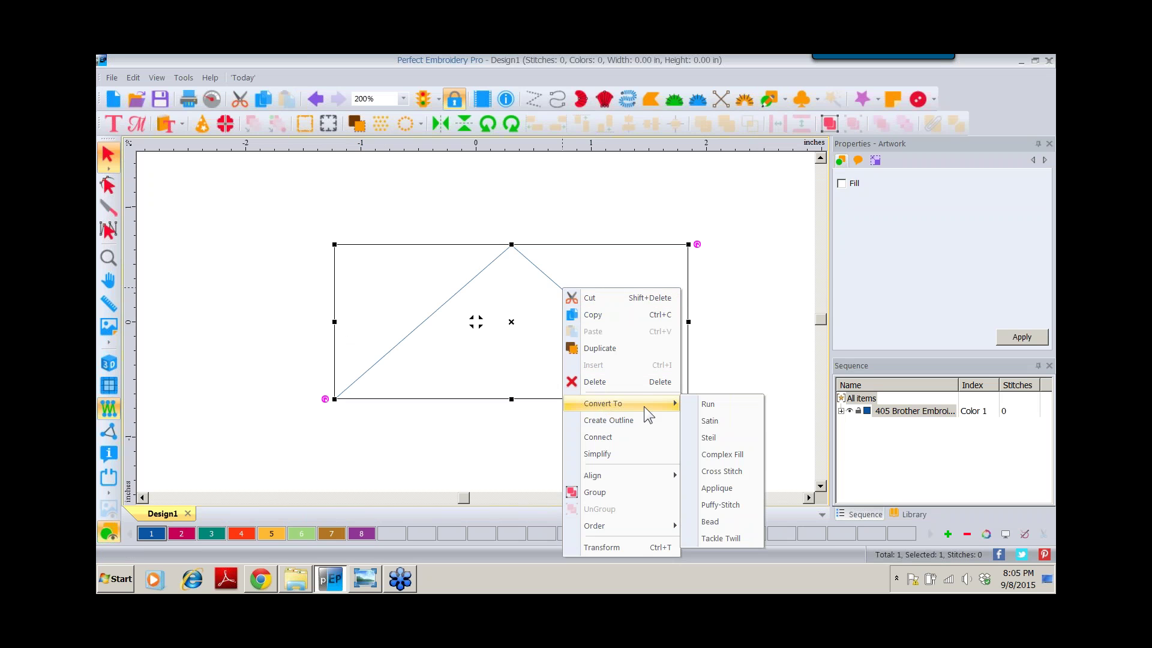
pyautogui.click(716, 488)
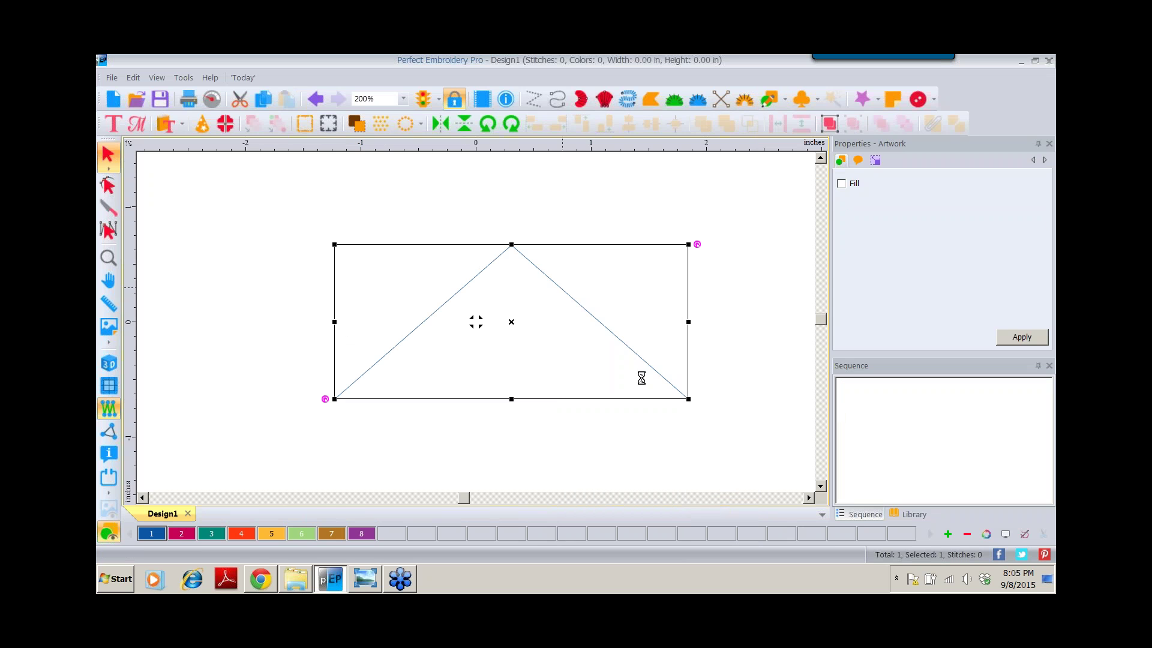
pyautogui.click(109, 366)
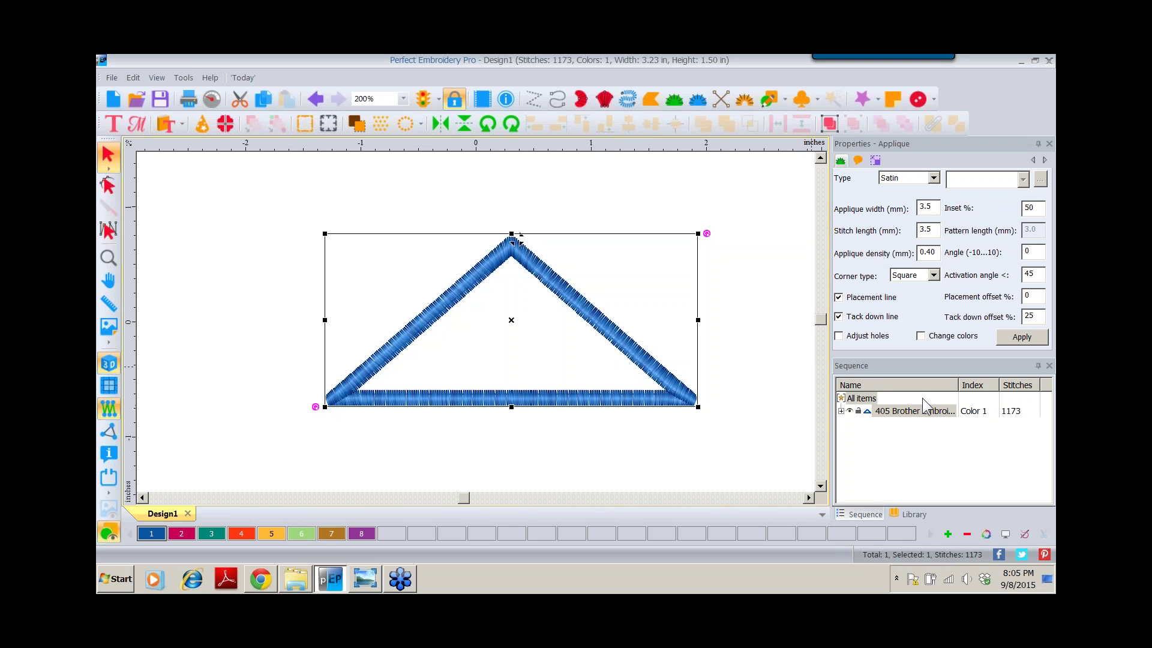
# Expand the triangle's color entry in the sequence and preview the single-color stitch-out with the sewing simulator
pyautogui.click(840, 412)
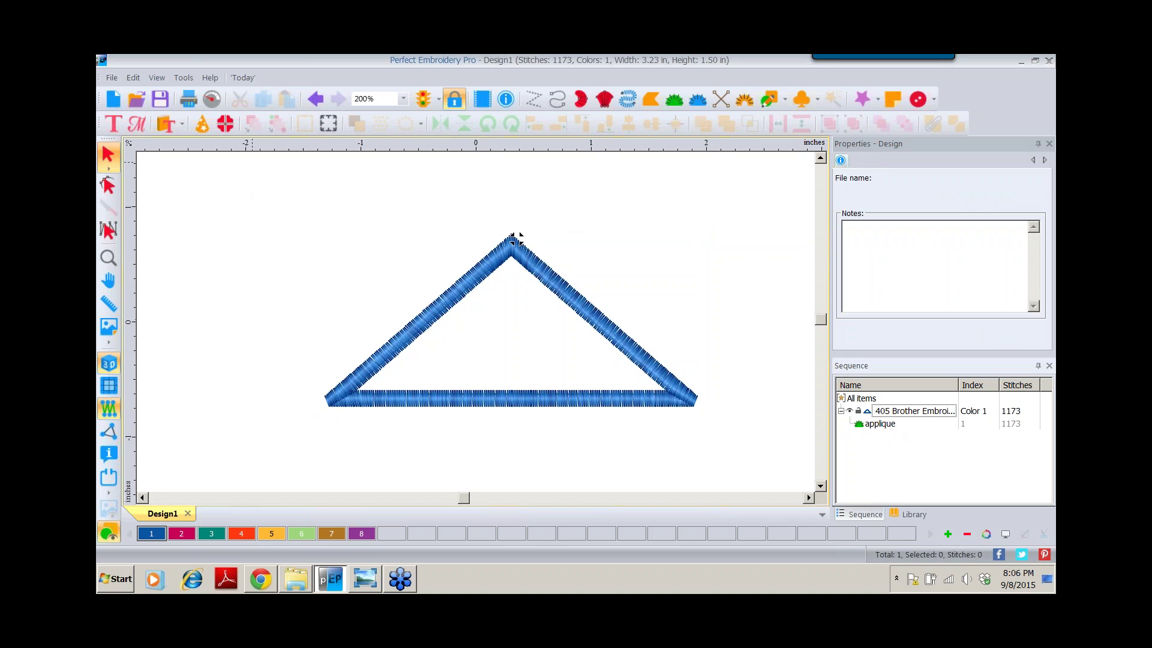
pyautogui.click(212, 99)
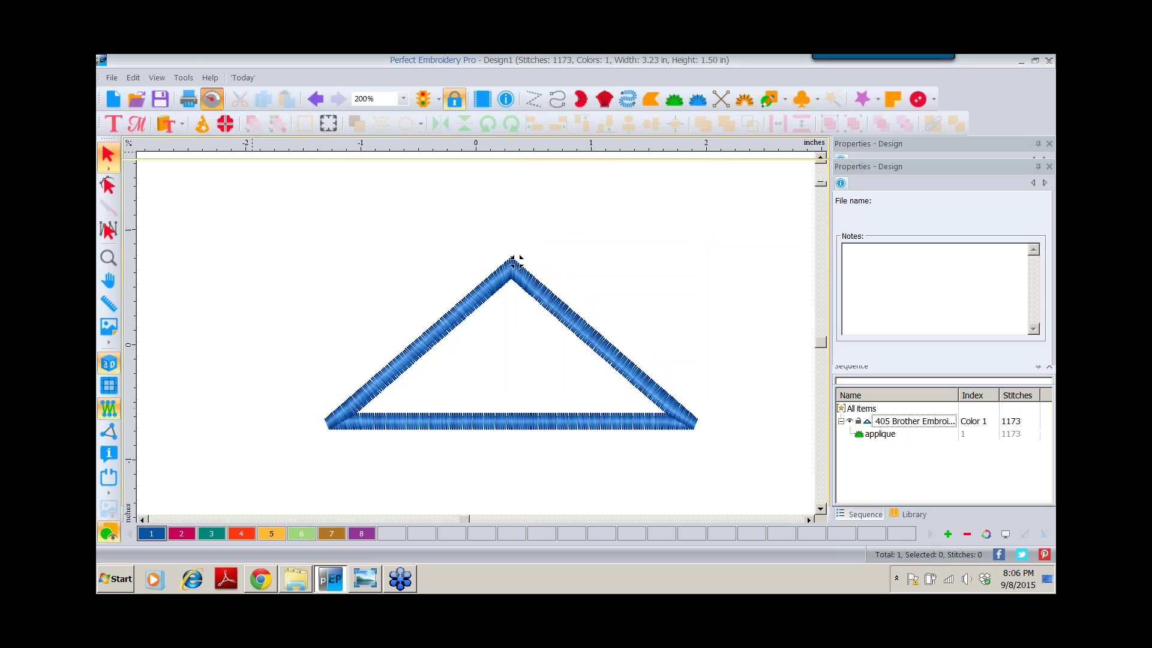
pyautogui.moveTo(151, 146); pyautogui.dragTo(169, 150)
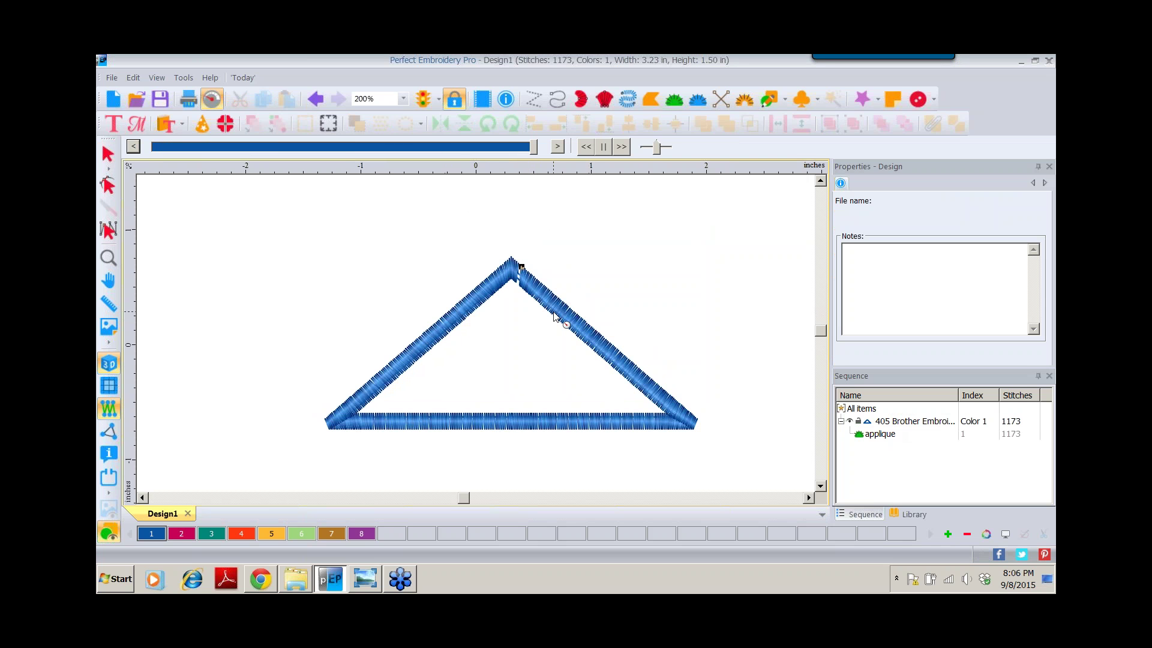
pyautogui.click(108, 156)
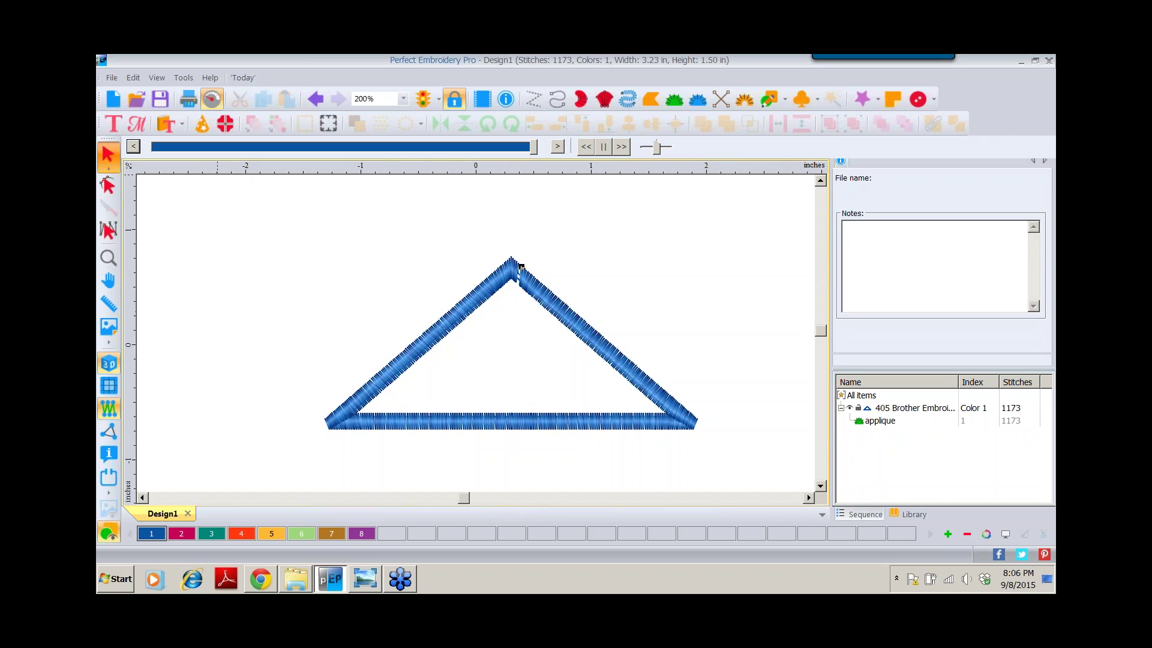
# Enable Change colors for the triangle's applique and apply the setting
pyautogui.click(873, 421)
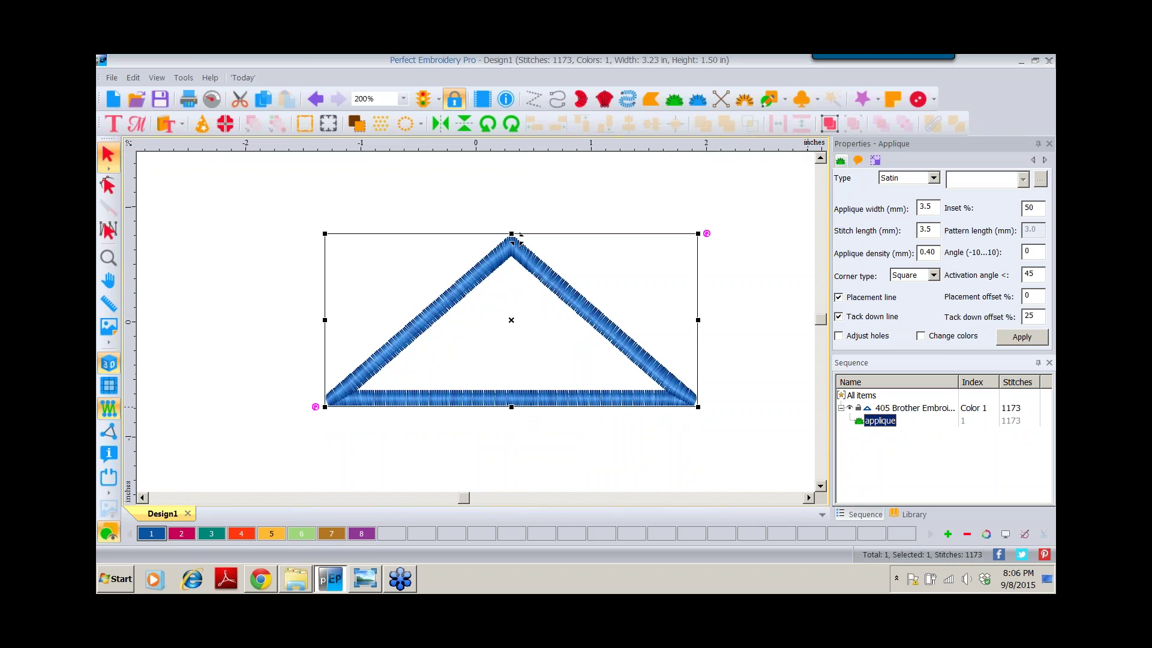
pyautogui.click(920, 336)
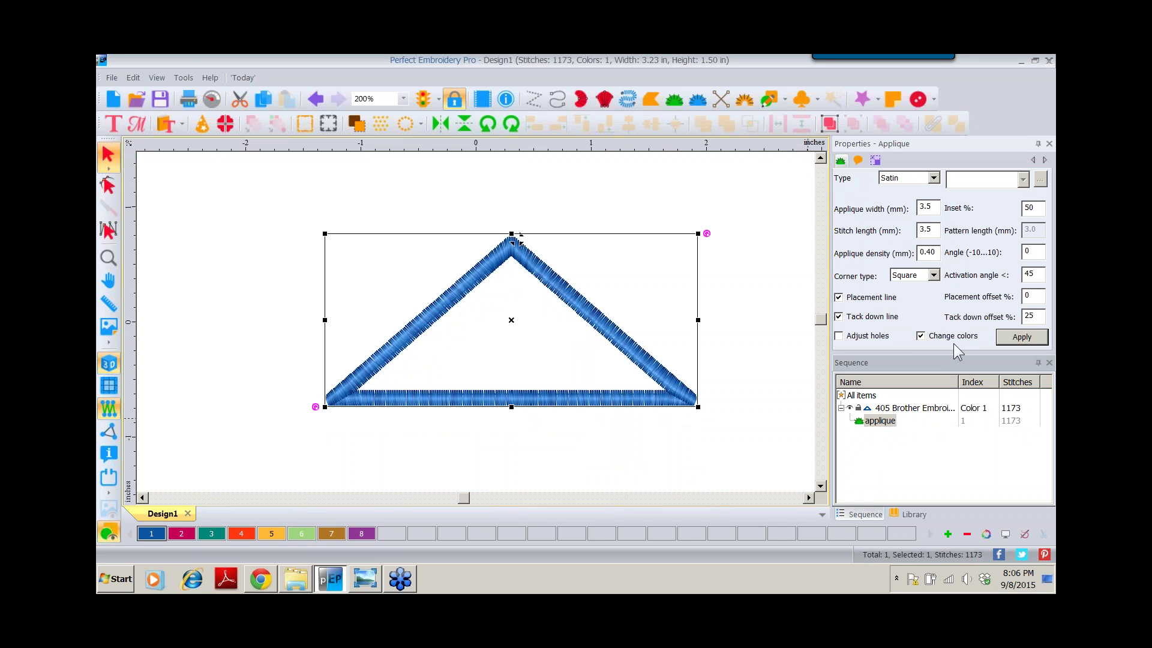
pyautogui.click(1021, 337)
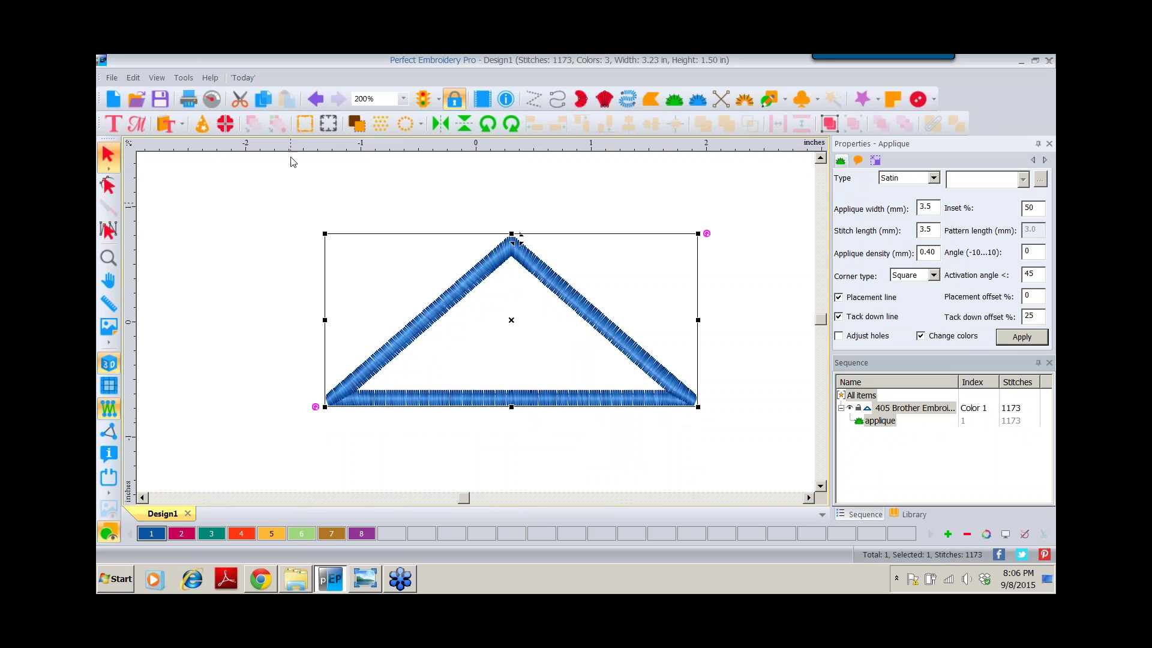
# Preview the multicolor stitch-out of the applique from start to end in the sewing simulator, and reselect the applique
pyautogui.click(210, 100)
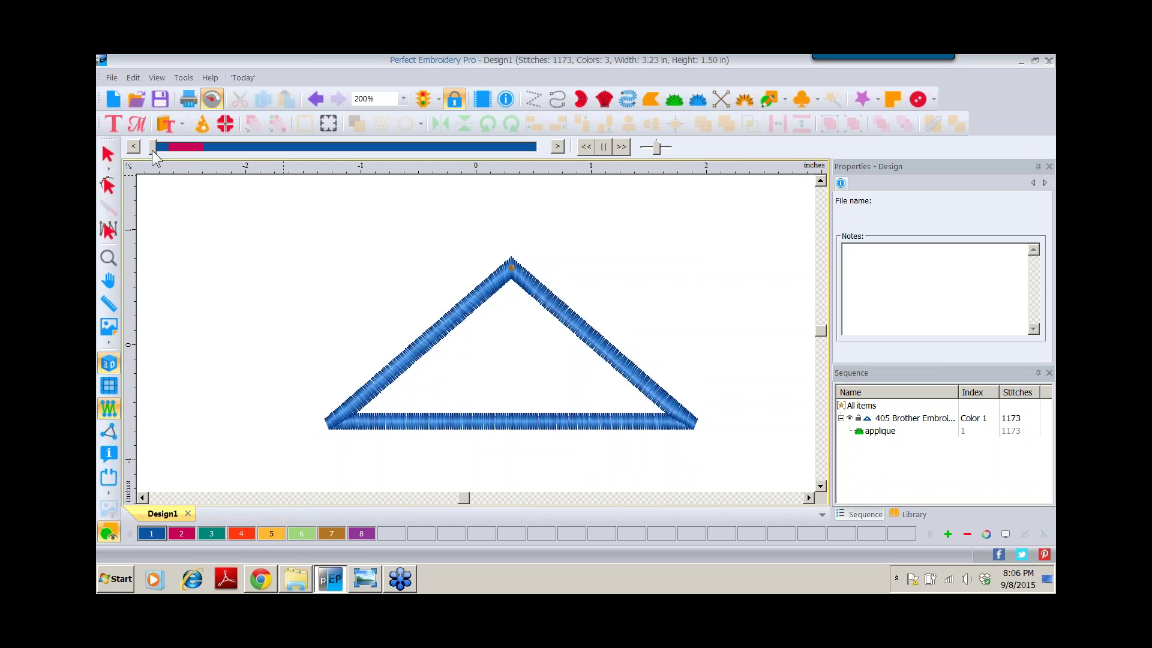
pyautogui.moveTo(153, 150)
pyautogui.mouseDown()
pyautogui.moveTo(230, 167)
pyautogui.moveTo(490, 168)
pyautogui.moveTo(541, 183)
pyautogui.mouseUp()
pyautogui.click(880, 430)
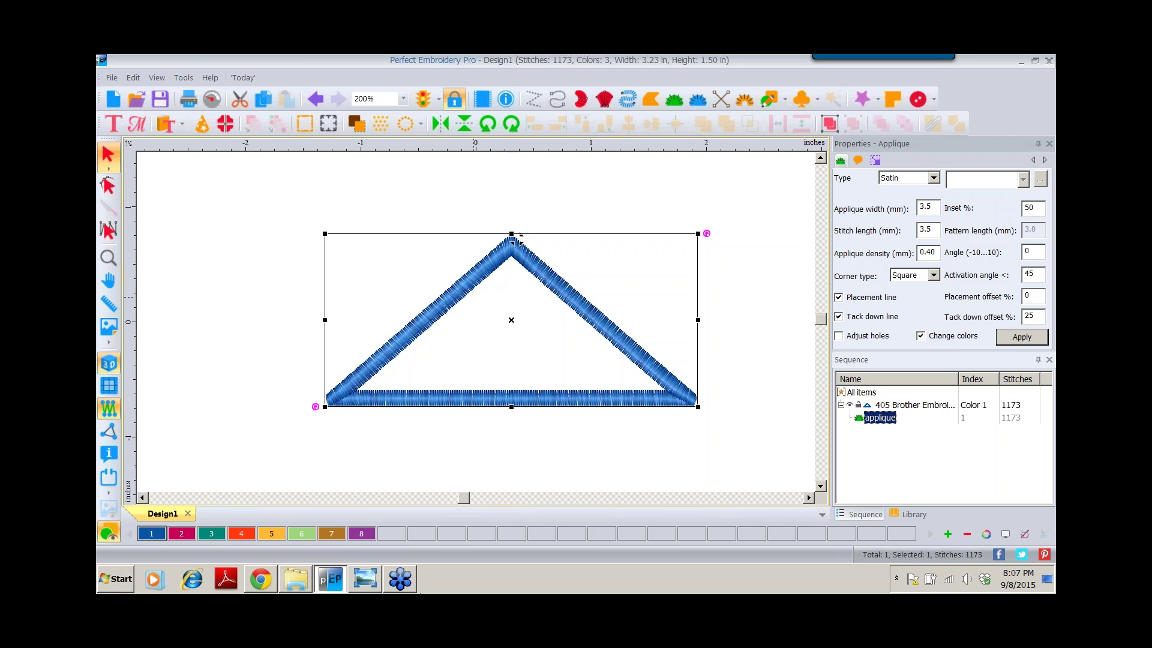
# View the "6b stitch lines" diagram of placement and tack down lines in Windows Photo Viewer, and return to Perfect Embroidery Pro
pyautogui.click(364, 581)
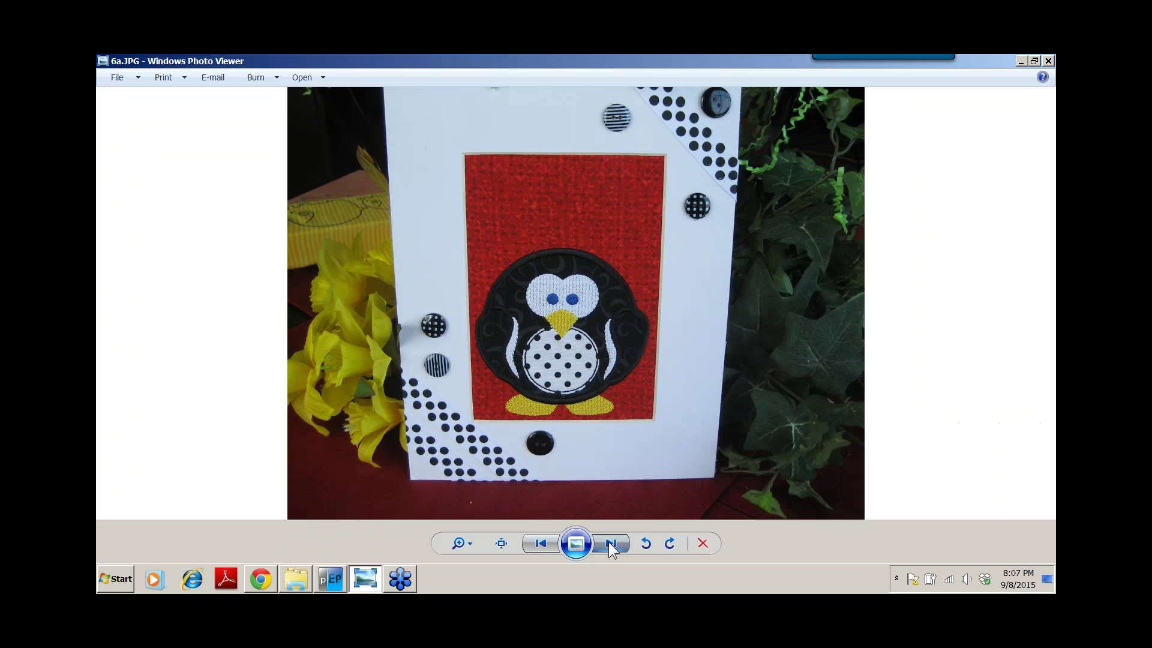
pyautogui.click(609, 543)
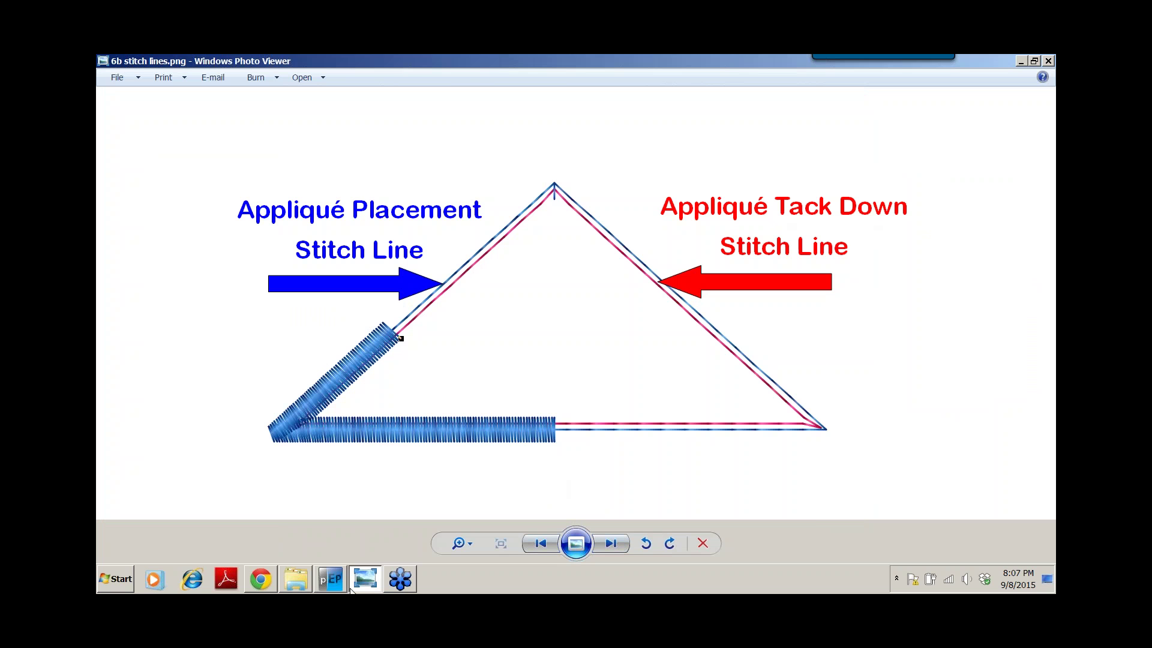
pyautogui.click(331, 577)
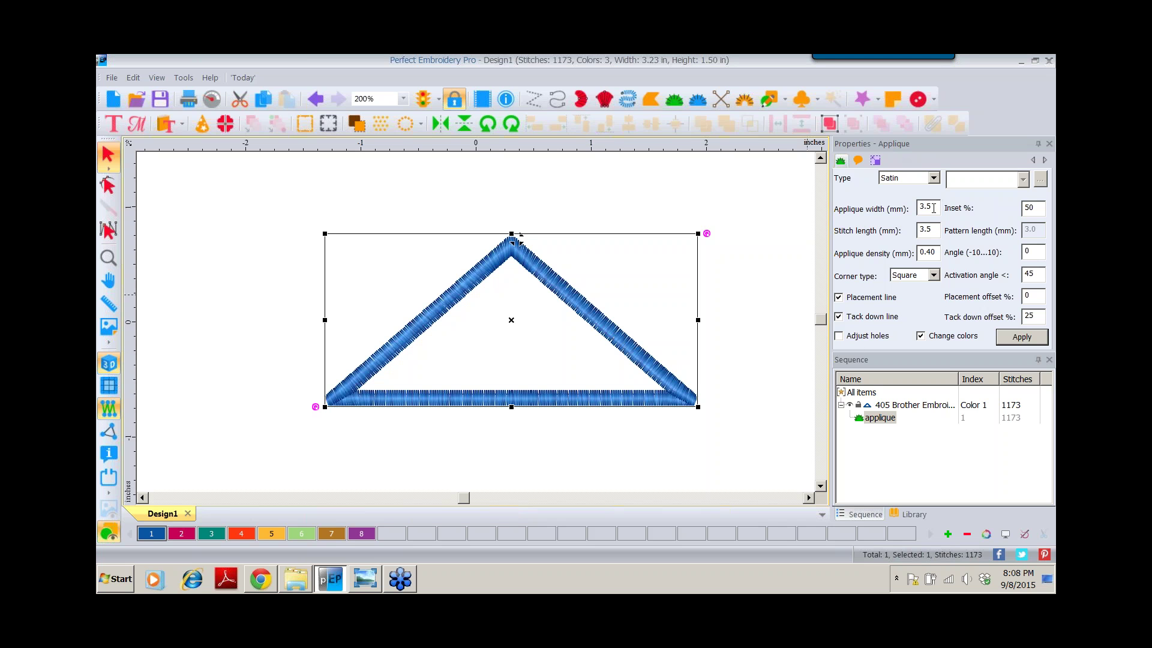
# Set the triangle's applique width to 2.5 mm and apply it
pyautogui.doubleClick(933, 208)
pyautogui.write('2.5')
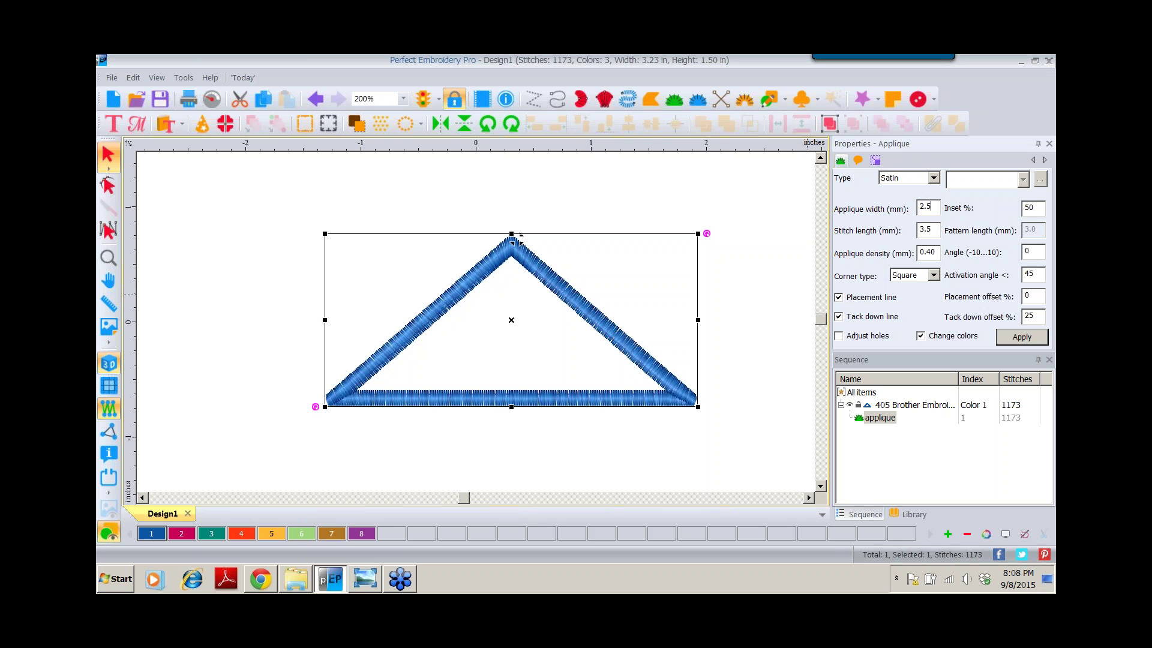
pyautogui.click(1014, 336)
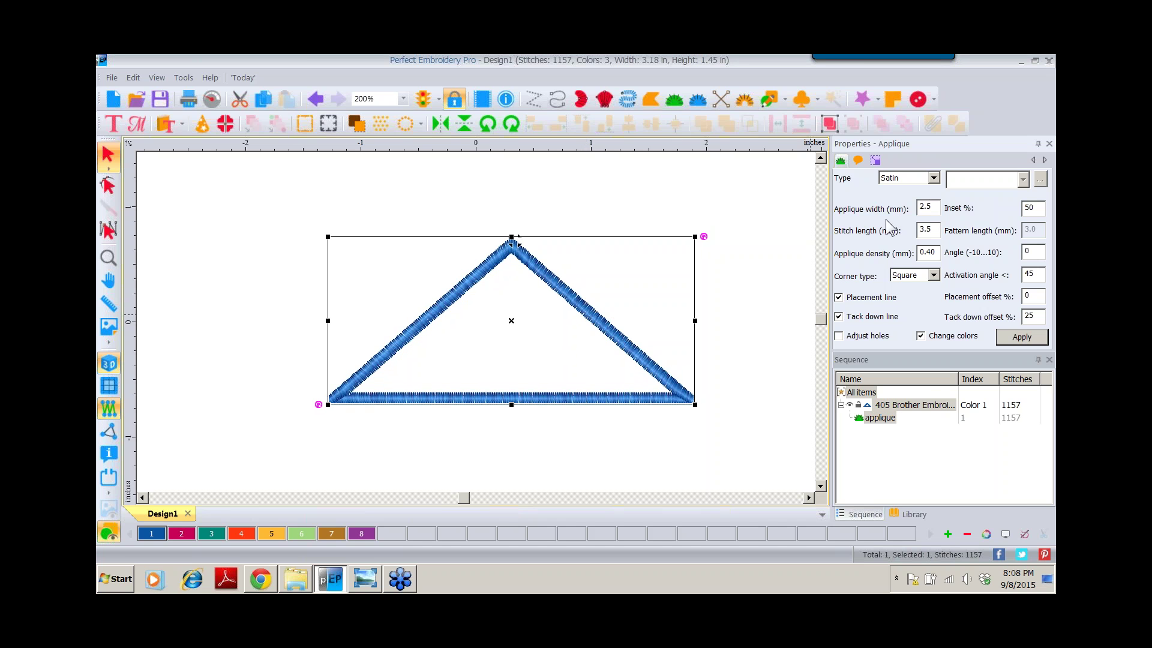
# Set the triangle's applique width to 3.0 mm and apply it
pyautogui.doubleClick(932, 208)
pyautogui.write('3.0')
pyautogui.click(1021, 337)
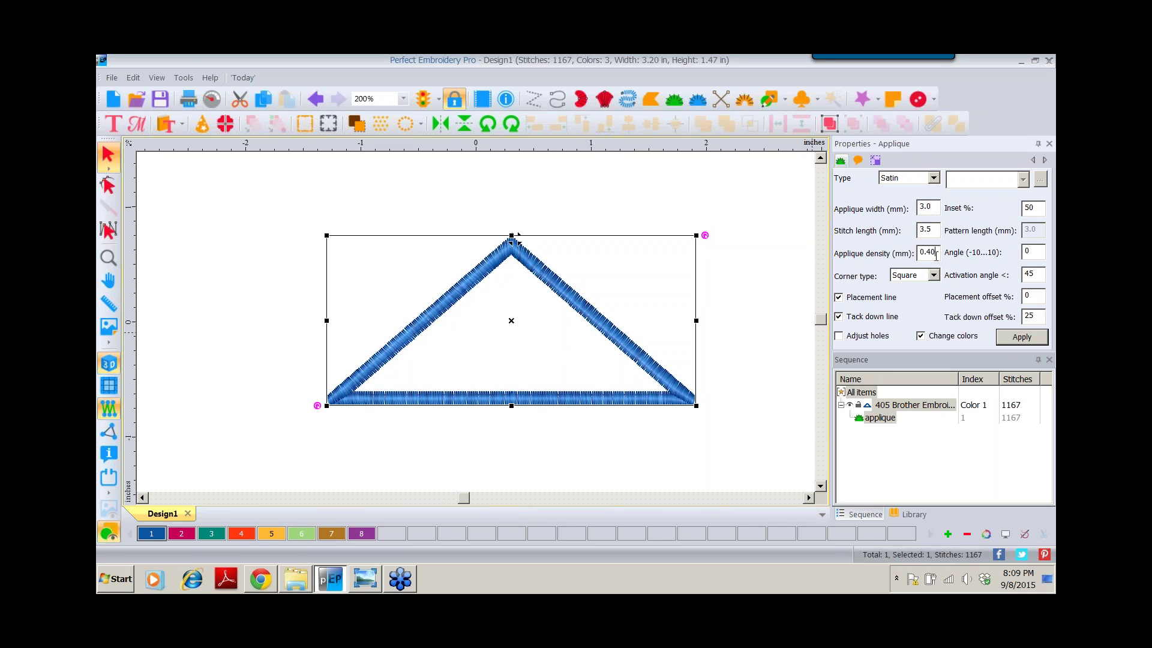
# Set the applique density to 0.35 mm and apply it
pyautogui.press('BackSpace')
pyautogui.press('BackSpace')
pyautogui.write('35')
pyautogui.click(1022, 336)
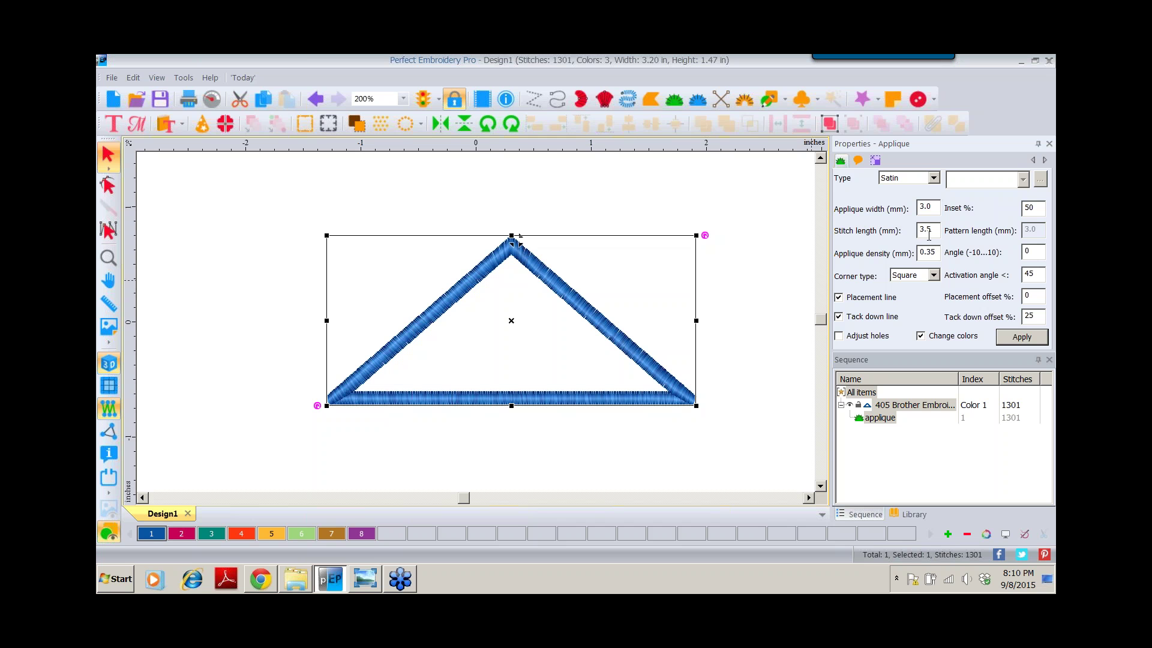
# Toggle the applique's Placement line and Tack down line options off and back on without applying
pyautogui.click(838, 298)
pyautogui.click(839, 297)
pyautogui.click(838, 317)
pyautogui.click(838, 317)
# Switch to Windows Photo Viewer and view the "6c inset" slide on applique inset values
pyautogui.click(365, 579)
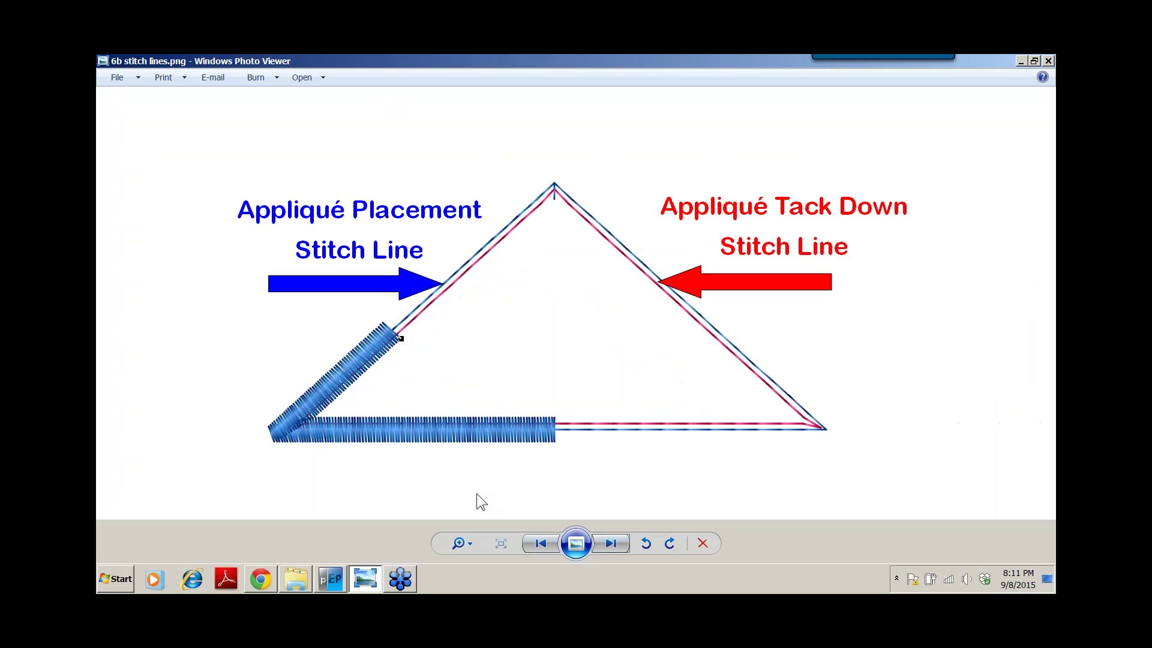
pyautogui.click(611, 543)
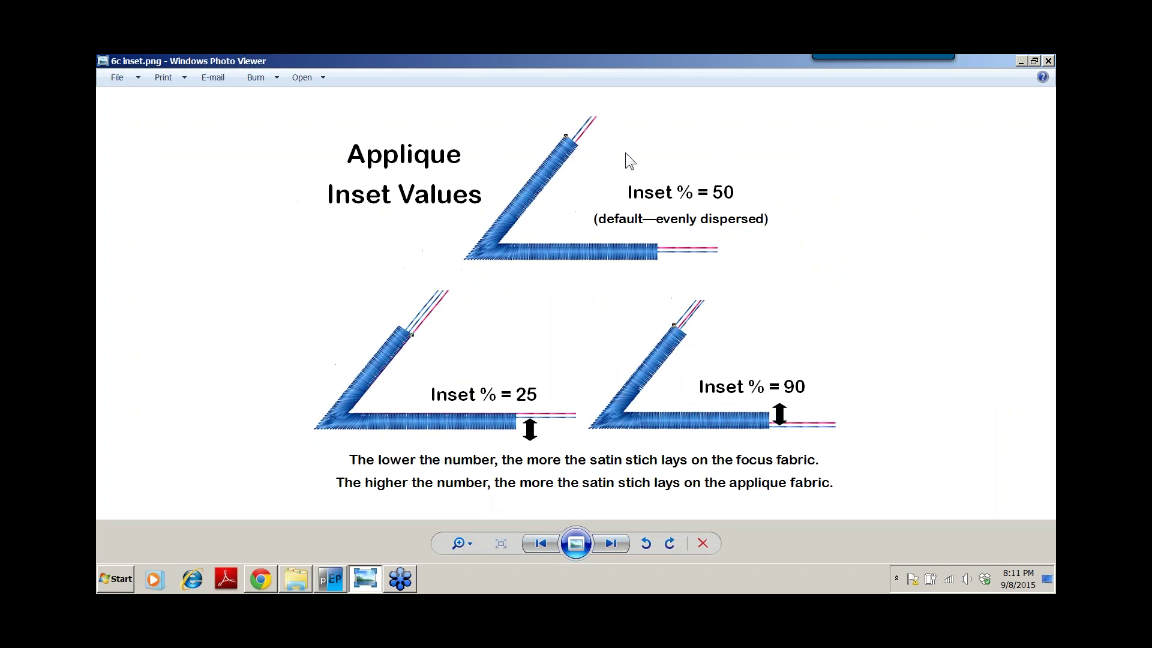
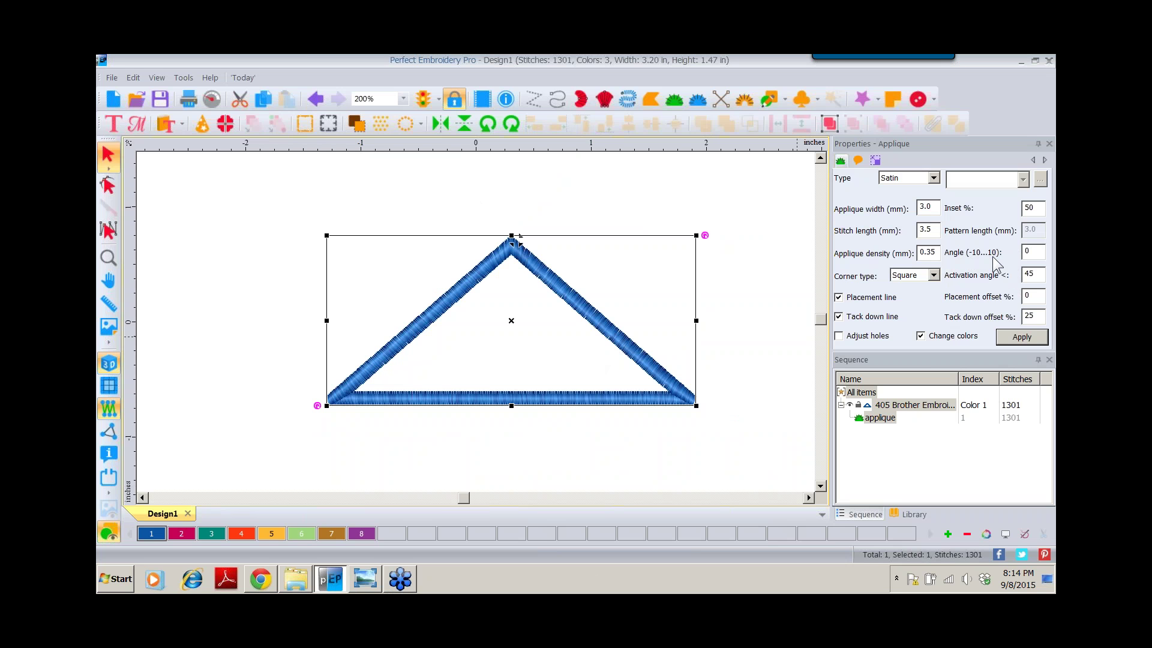
# Zoom in to 1600% on the triangle's bottom edge to examine the satin stitches
pyautogui.click(108, 259)
pyautogui.click(636, 405)
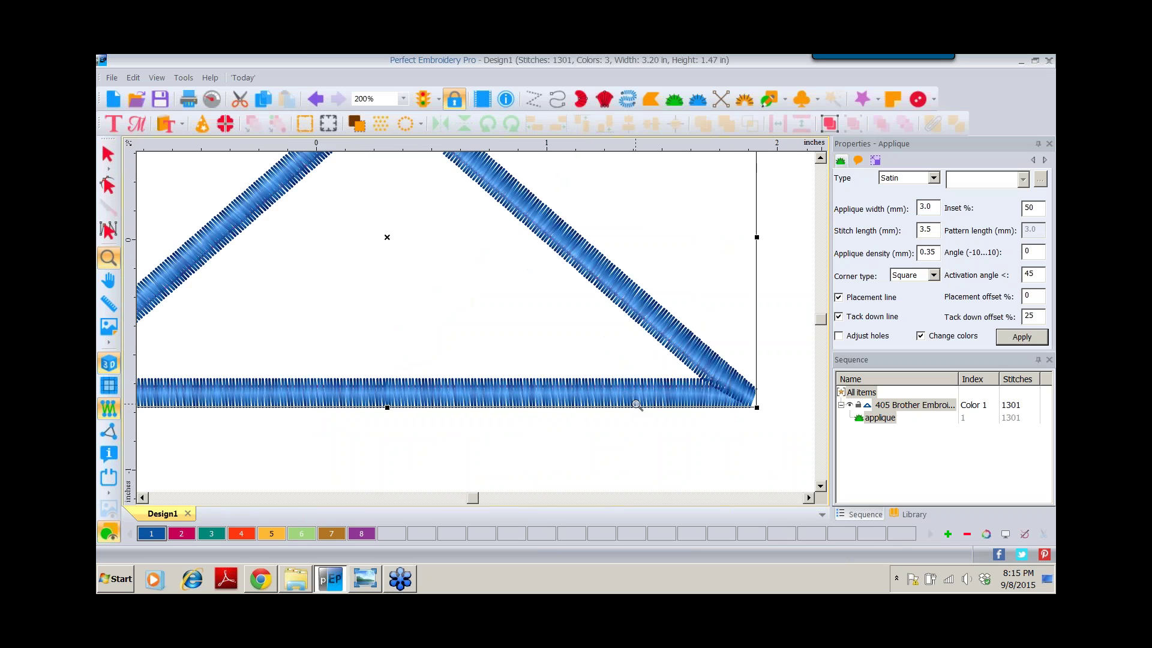
pyautogui.click(642, 408)
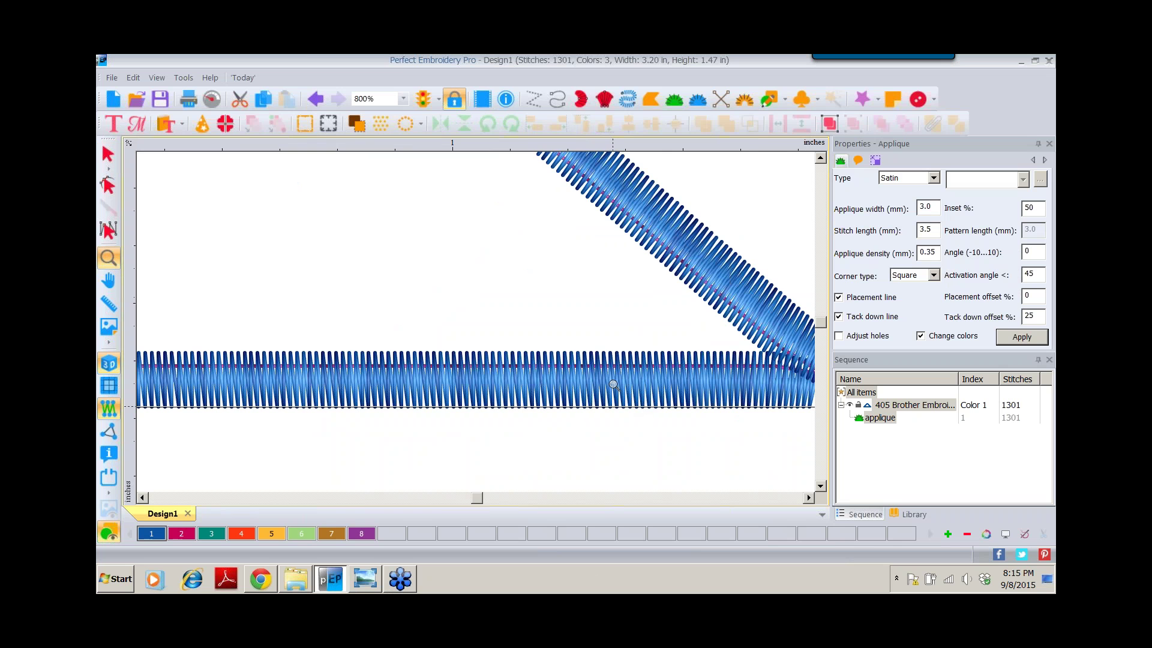
pyautogui.click(614, 384)
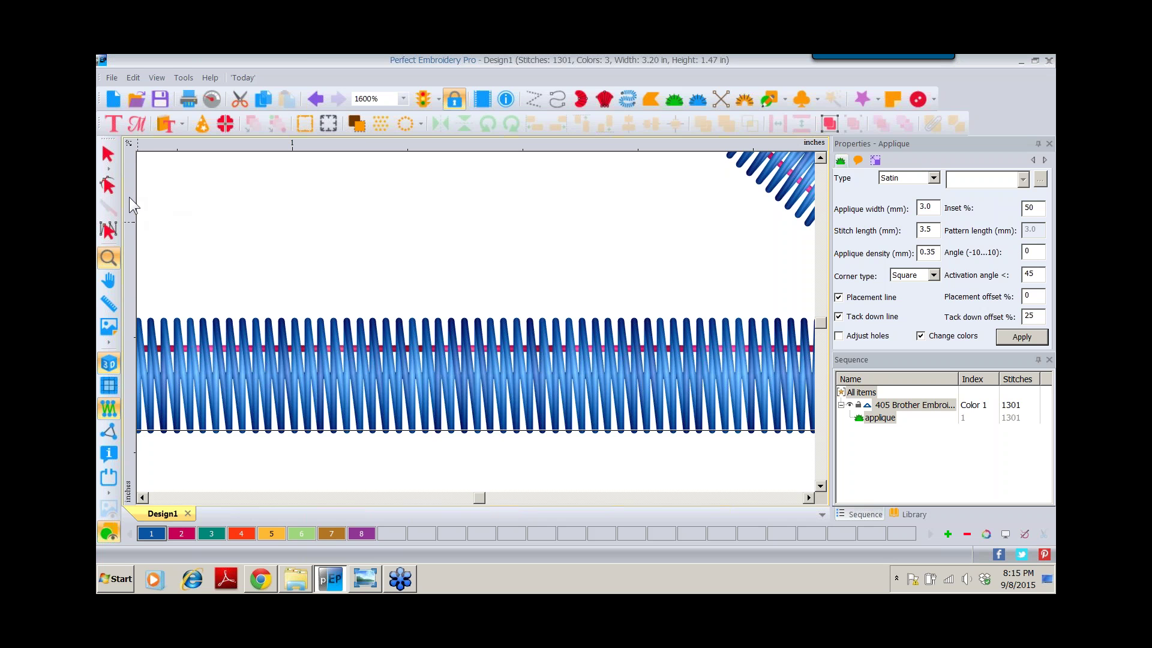
# Place a vertical guide across the triangle's bottom edge and apply an applique angle of -10
pyautogui.click(108, 154)
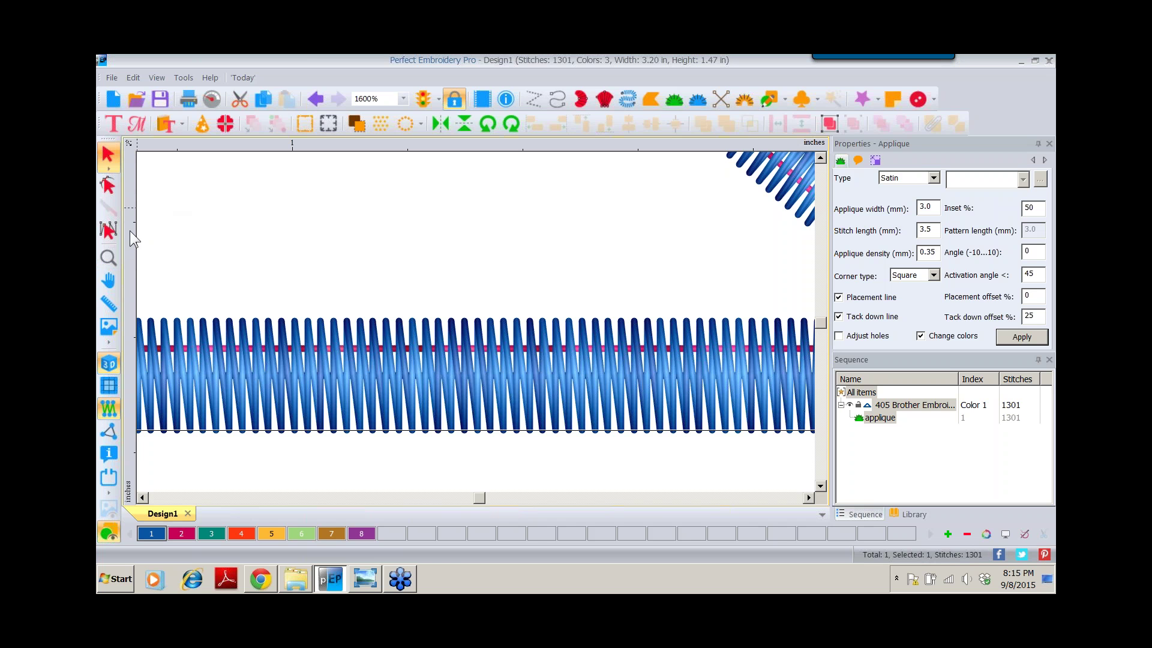
pyautogui.moveTo(131, 234); pyautogui.dragTo(621, 281)
pyautogui.click(1028, 252)
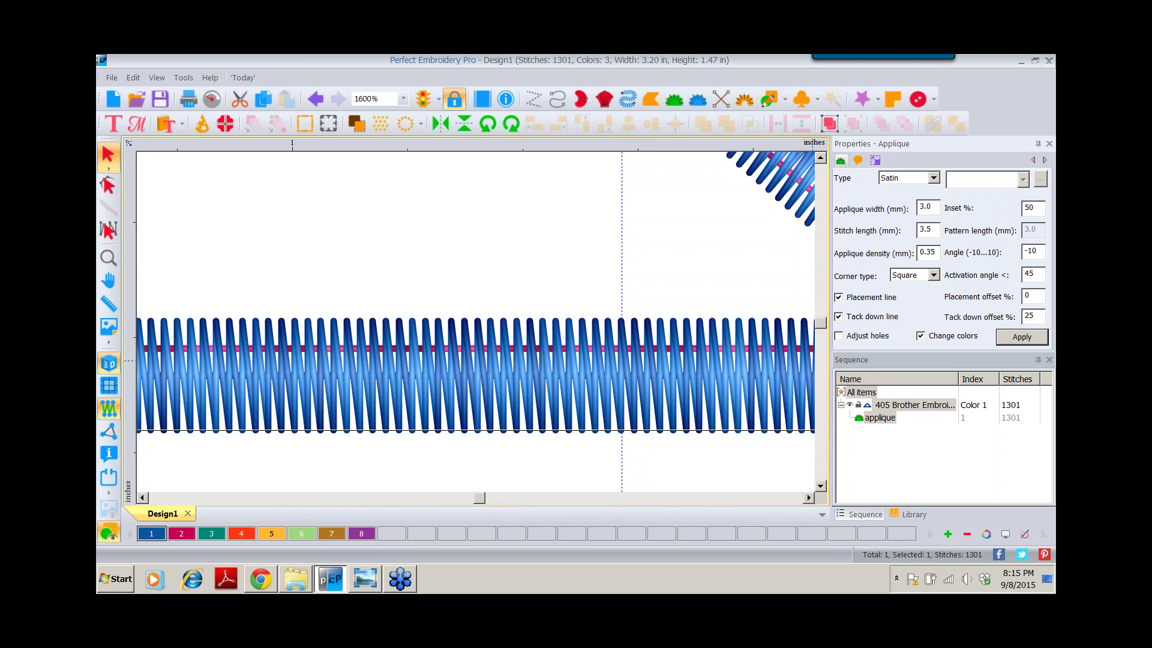
pyautogui.click(1022, 336)
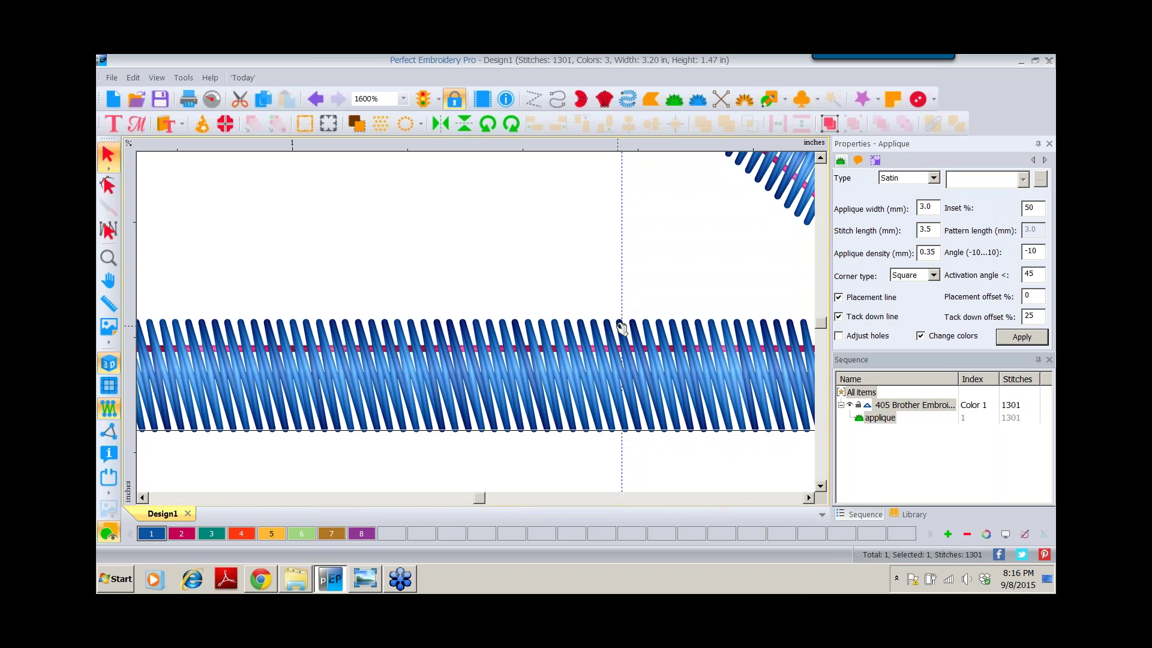
pyautogui.moveTo(636, 376); pyautogui.dragTo(632, 379)
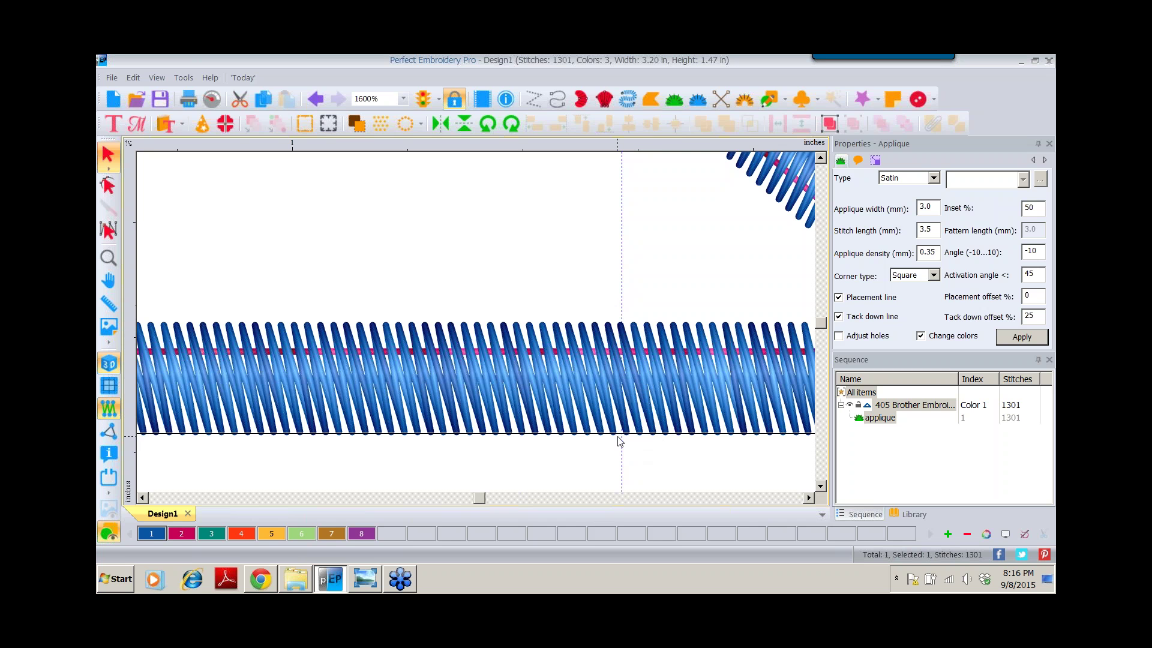
# Set the applique angle to 10 and apply it
pyautogui.moveTo(1033, 253); pyautogui.dragTo(1008, 264)
pyautogui.write('10')
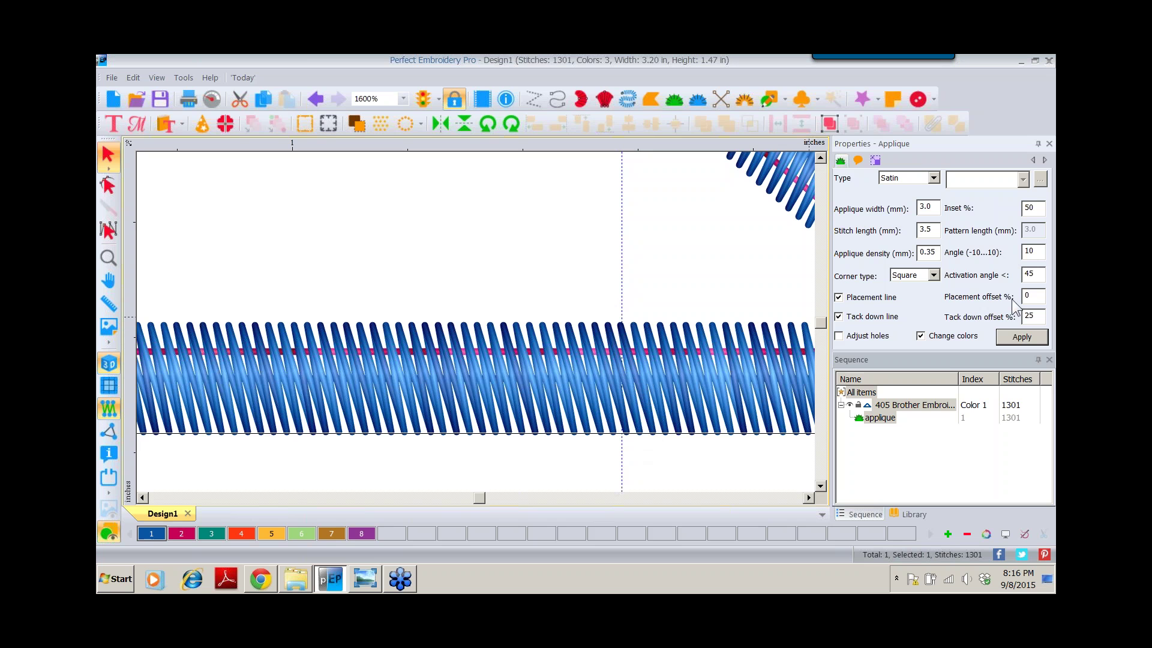
pyautogui.click(1022, 337)
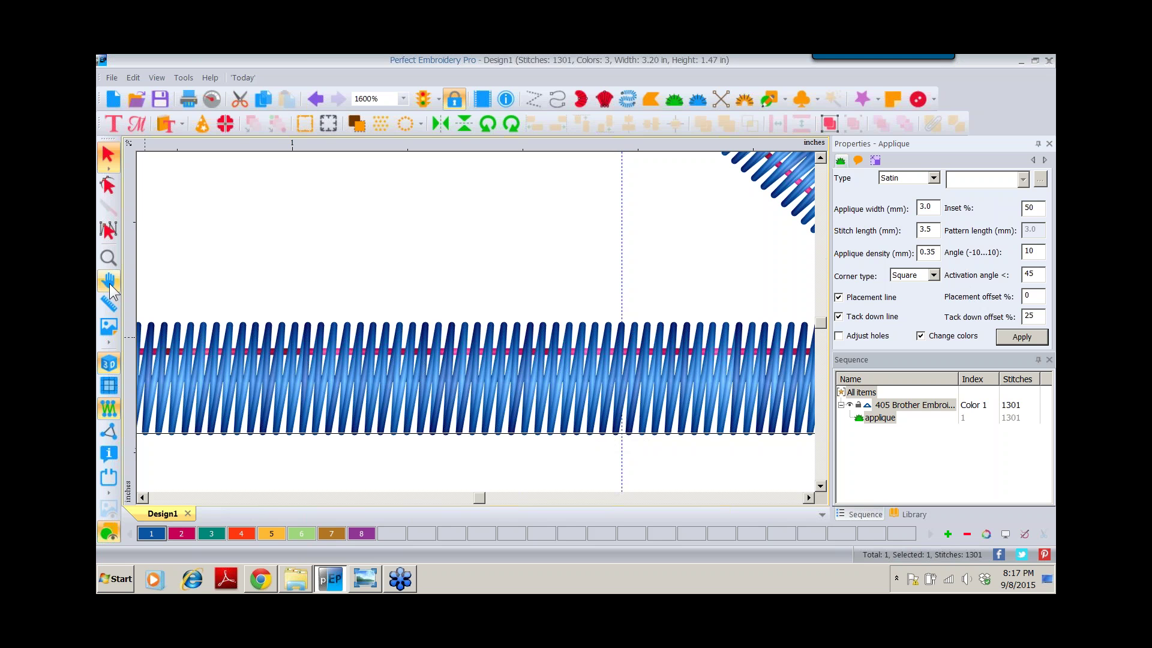
# Set the applique's corner type to Extended and apply it with the triangle's lower-right corner in close view
pyautogui.click(402, 98)
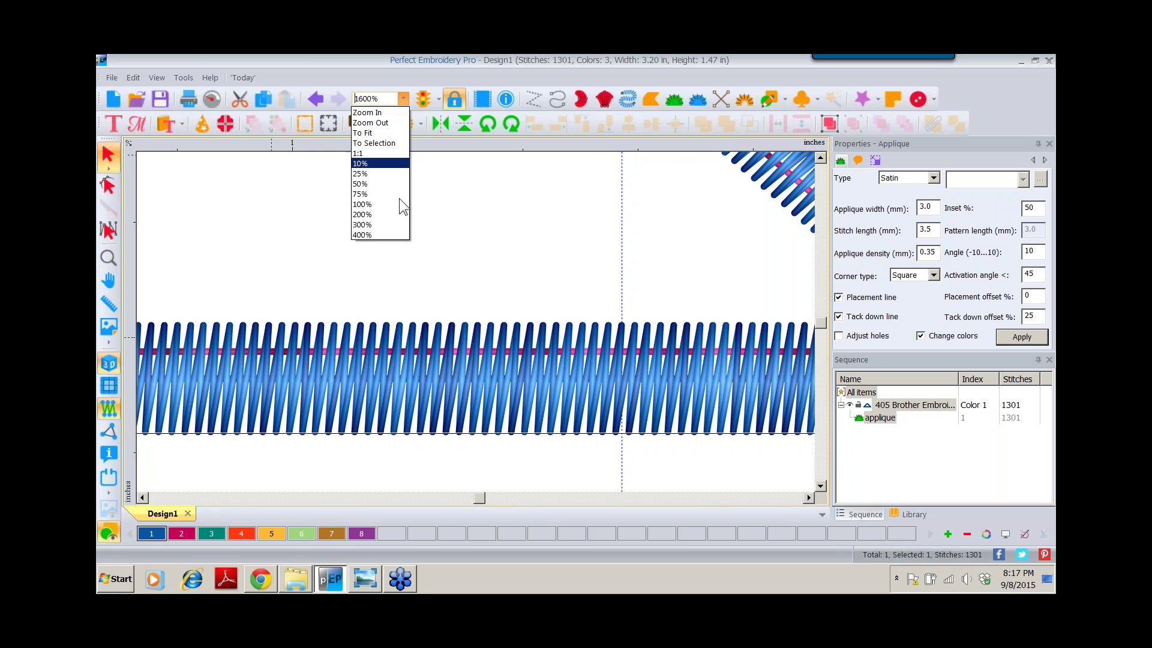
pyautogui.click(375, 226)
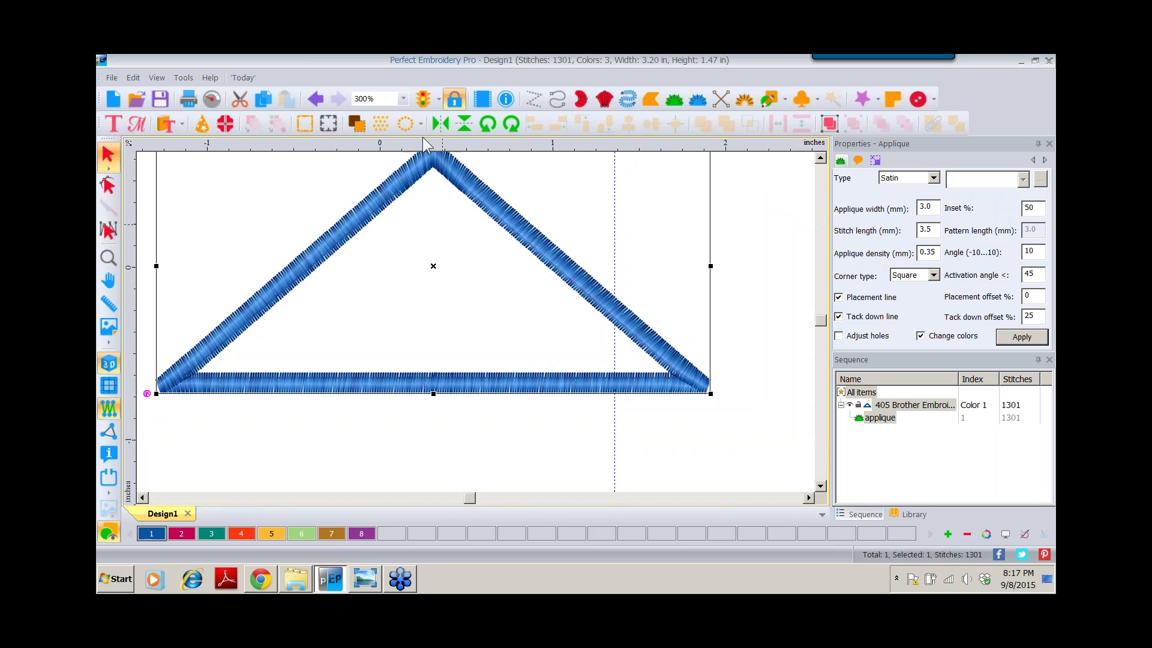
pyautogui.click(403, 98)
pyautogui.click(380, 235)
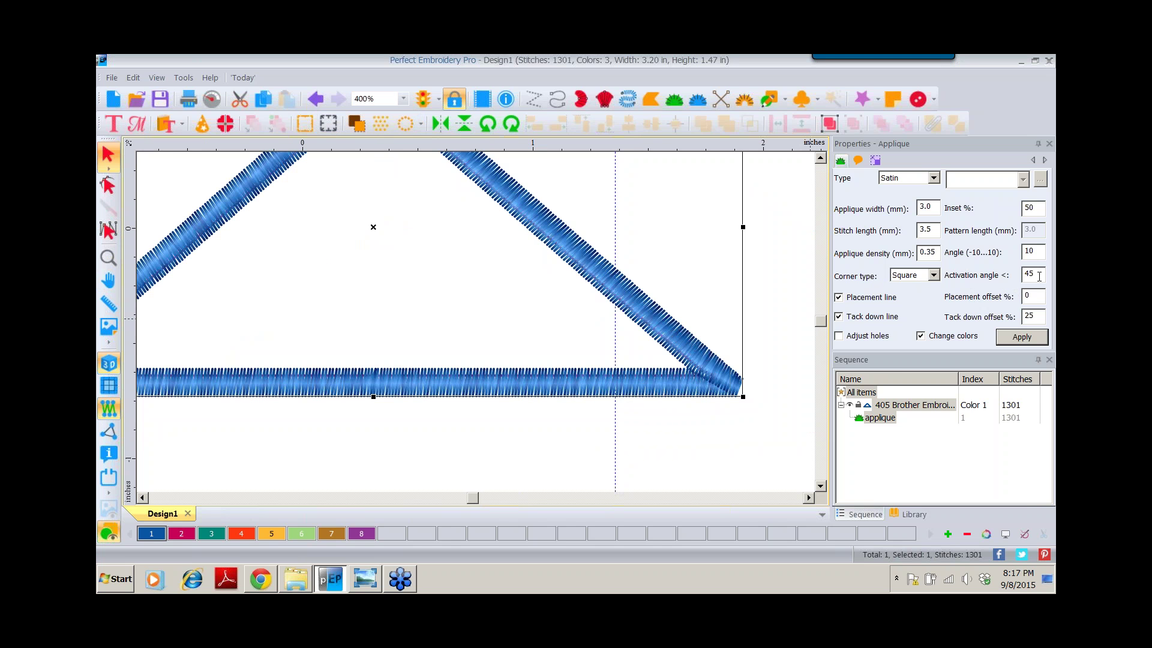
pyautogui.click(108, 257)
pyautogui.click(727, 388)
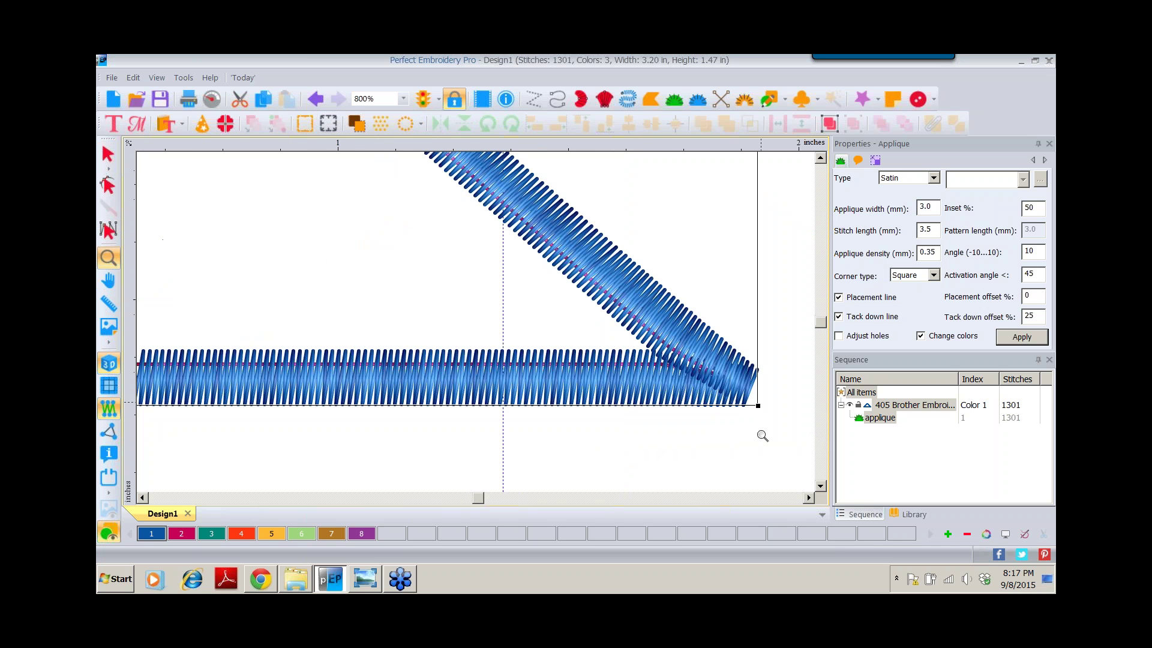
pyautogui.click(108, 155)
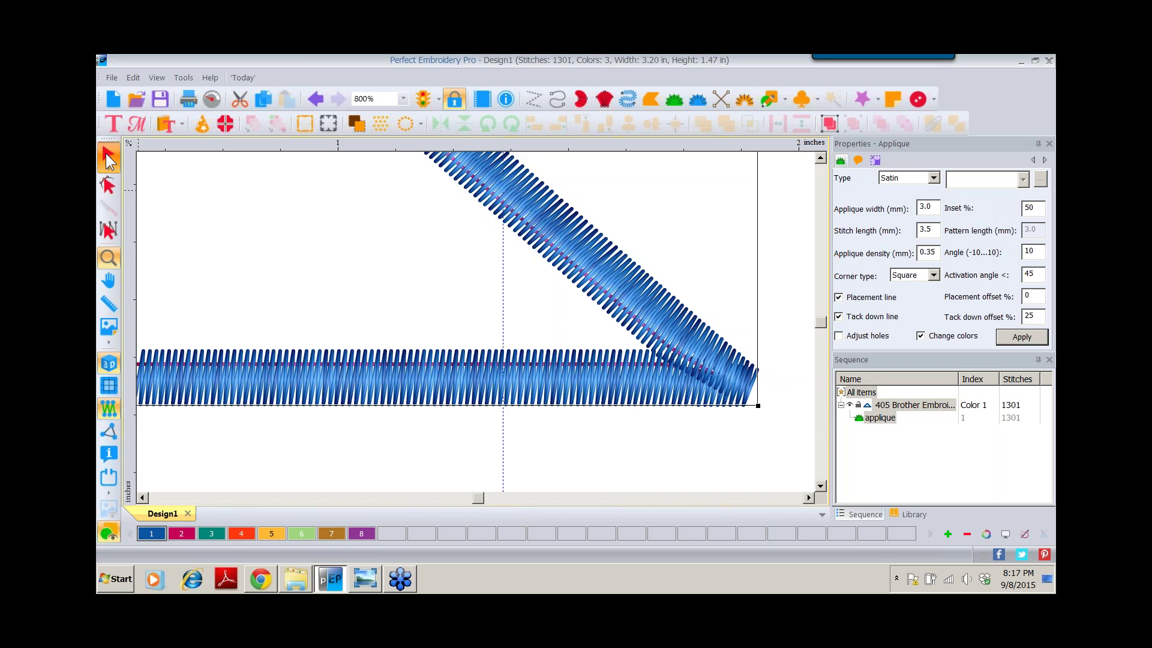
pyautogui.click(933, 276)
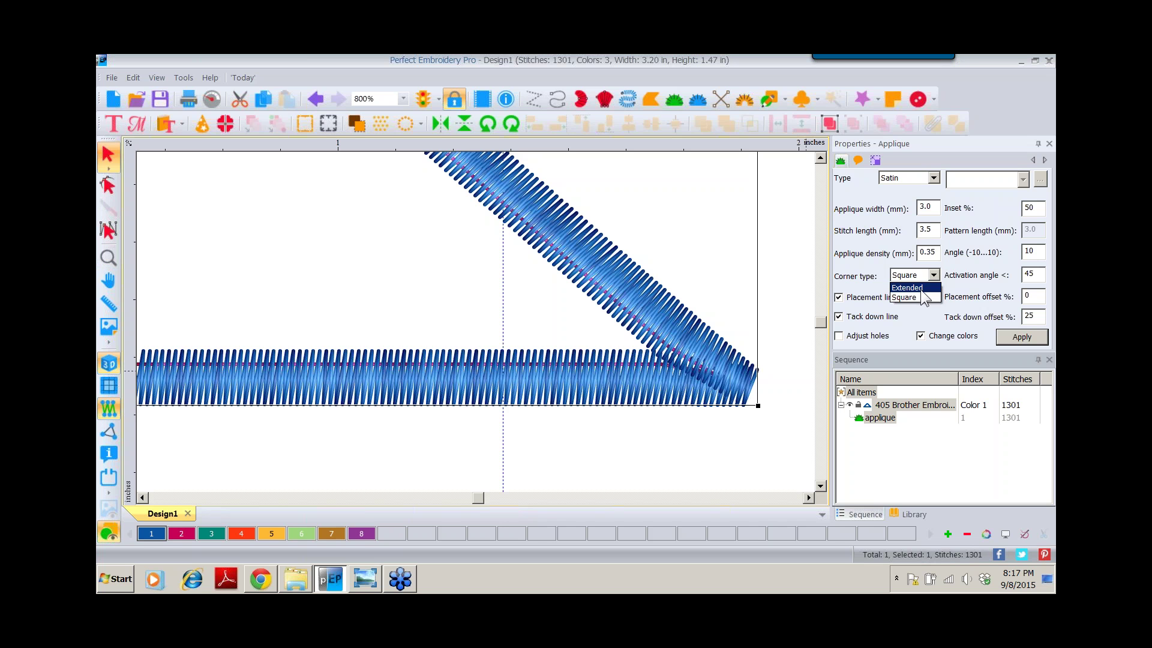
pyautogui.click(922, 288)
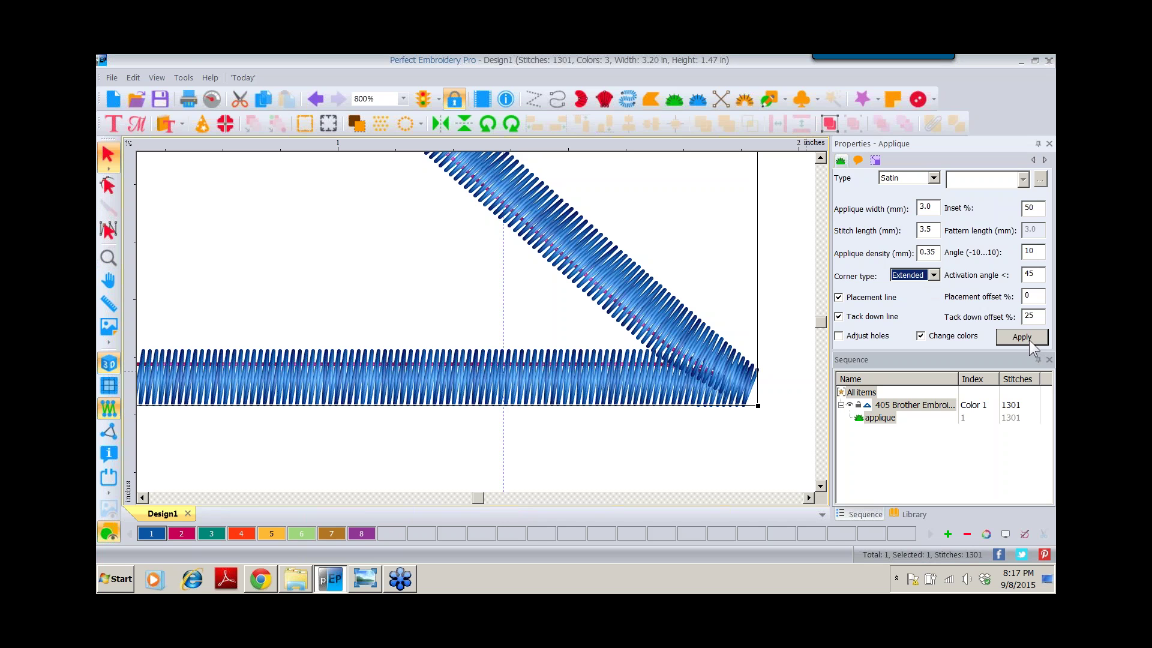
pyautogui.click(1017, 339)
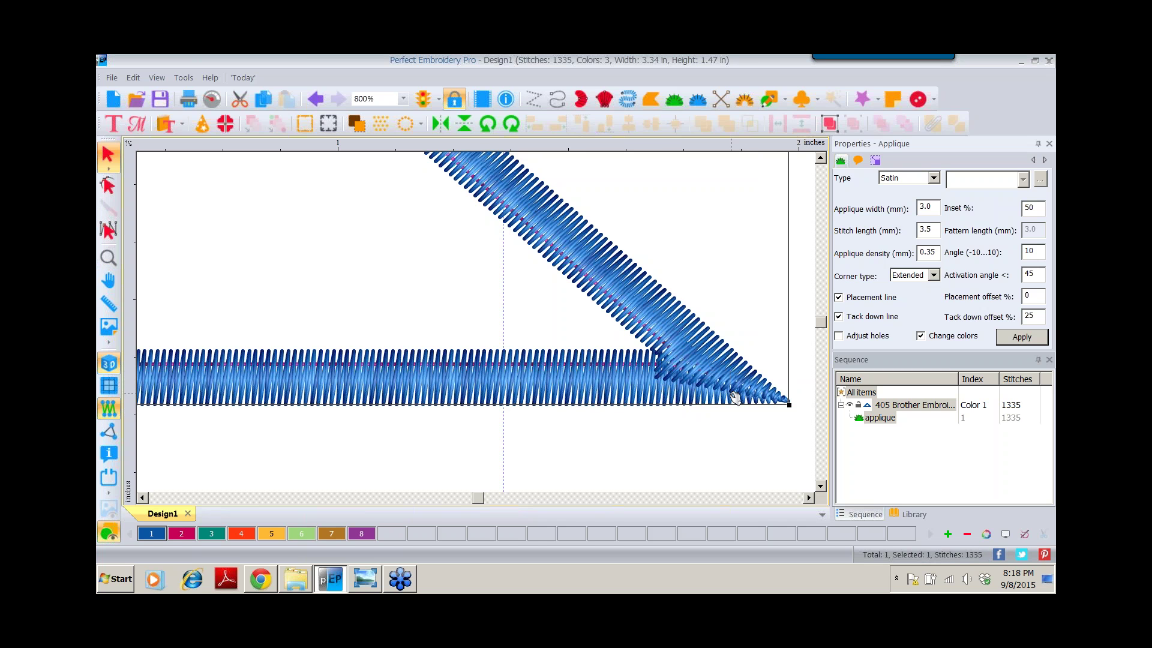
# Apply an activation angle of 30 to the extended corners and set it back to 45
pyautogui.doubleClick(1041, 273)
pyautogui.write('30')
pyautogui.click(1019, 337)
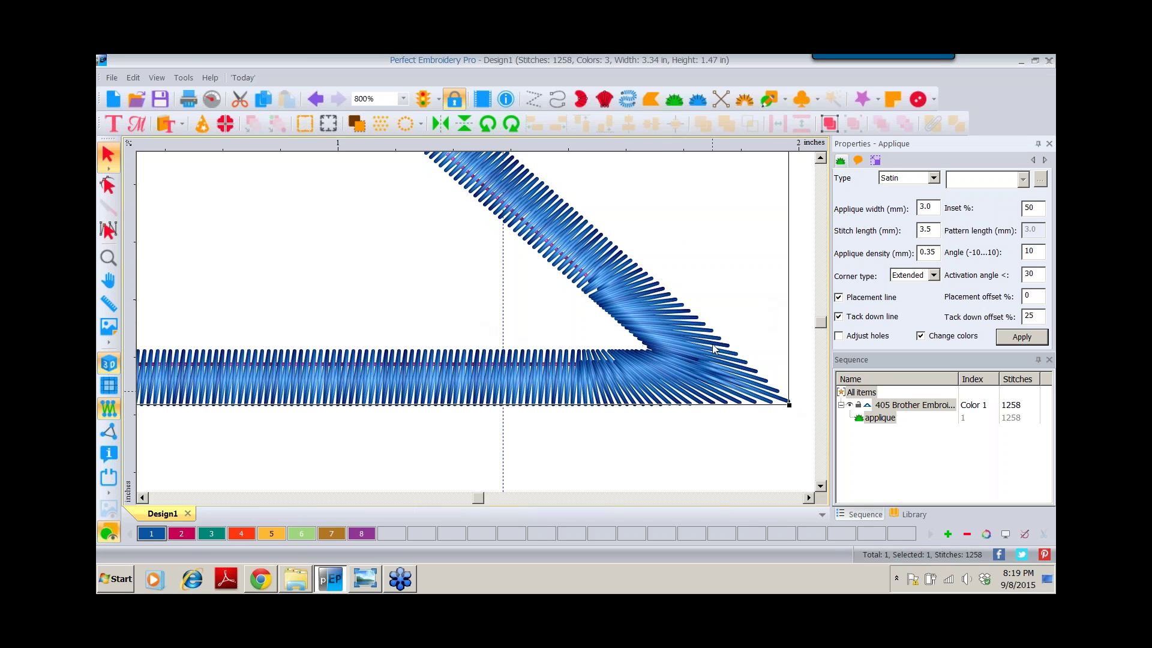
pyautogui.doubleClick(1040, 274)
pyautogui.write('45')
pyautogui.click(1024, 337)
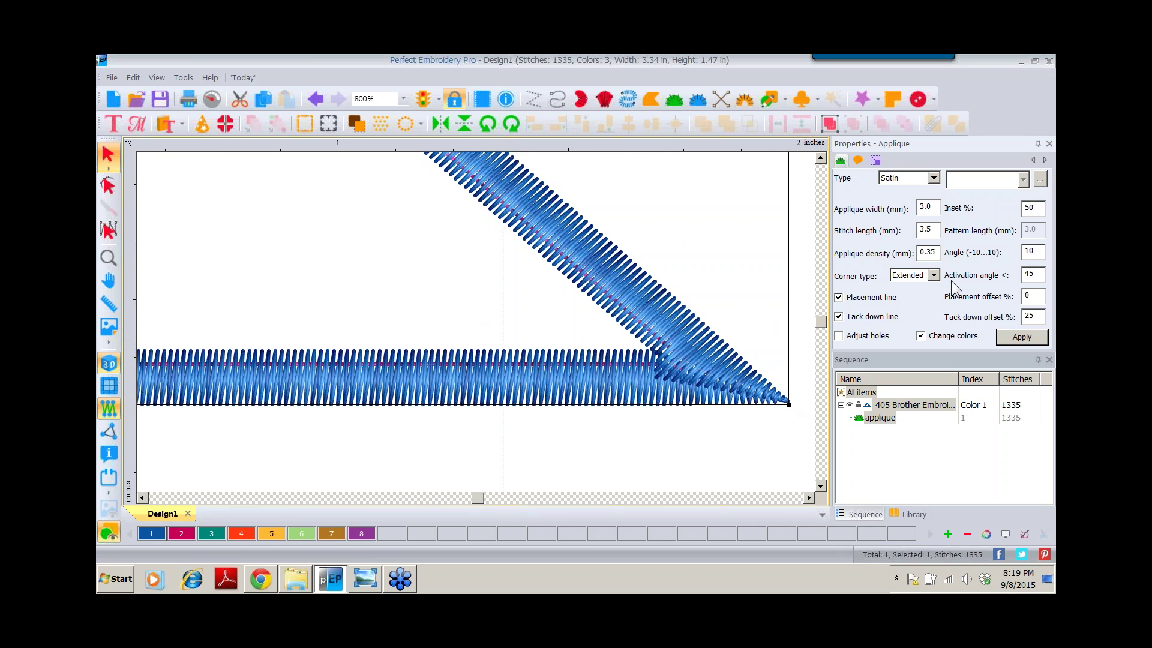
# Set the applique's corner type to Square and apply it
pyautogui.click(933, 276)
pyautogui.click(907, 297)
pyautogui.click(1022, 337)
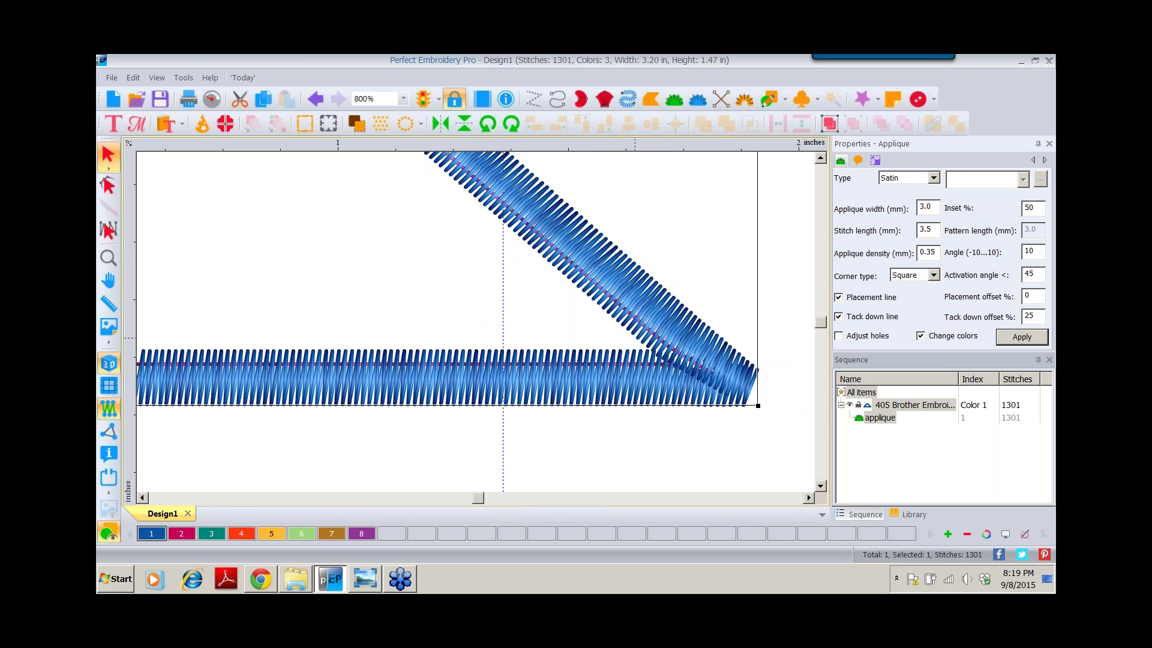
# Apply an activation angle of 30 with square corners and return it to 45
pyautogui.doubleClick(1036, 277)
pyautogui.write('30')
pyautogui.click(1020, 336)
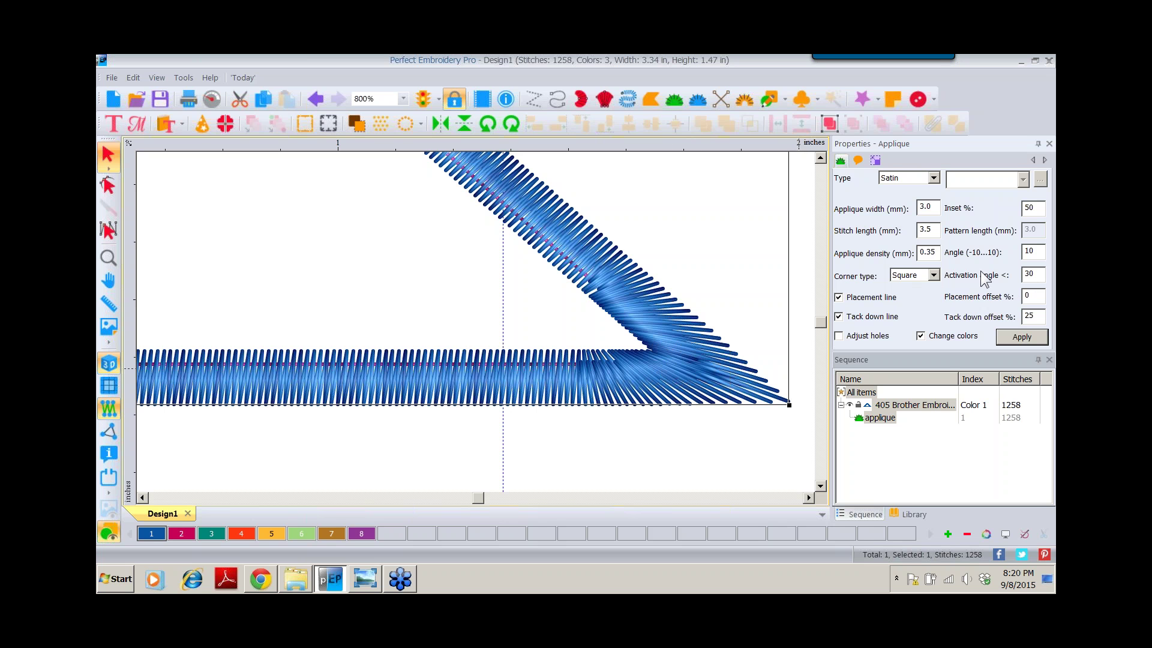
pyautogui.doubleClick(1029, 274)
pyautogui.write('45')
pyautogui.click(1021, 337)
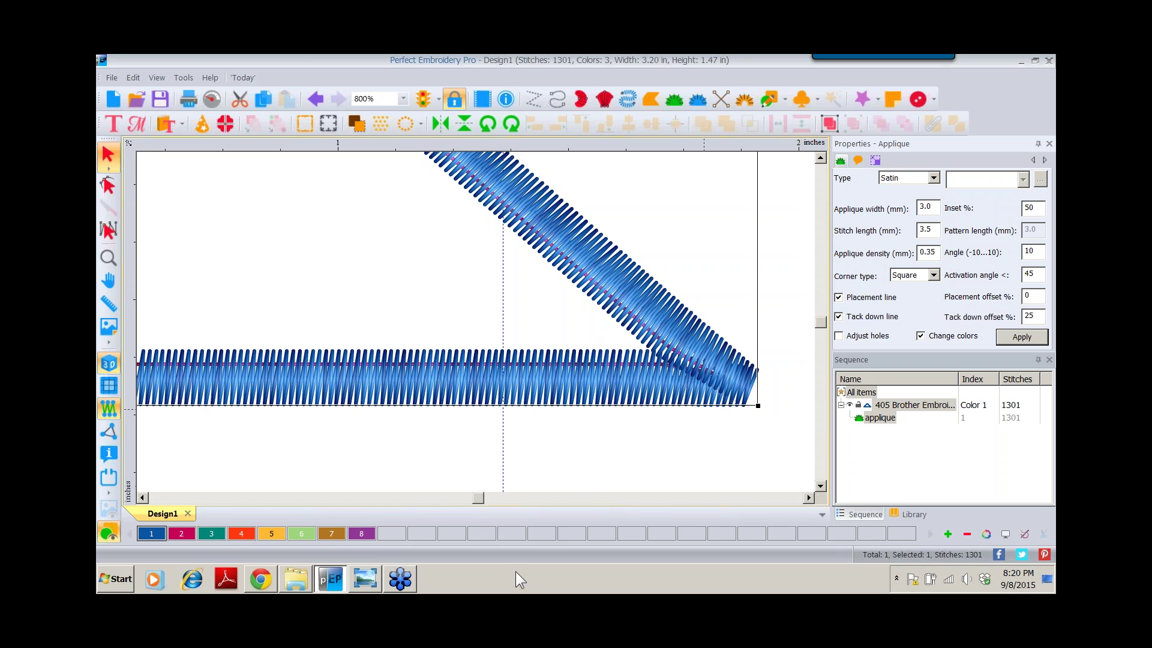
# Switch to Windows Photo Viewer and view the "7a corners" and "7b" slides on corner types and line offsets
pyautogui.click(364, 580)
pyautogui.click(610, 543)
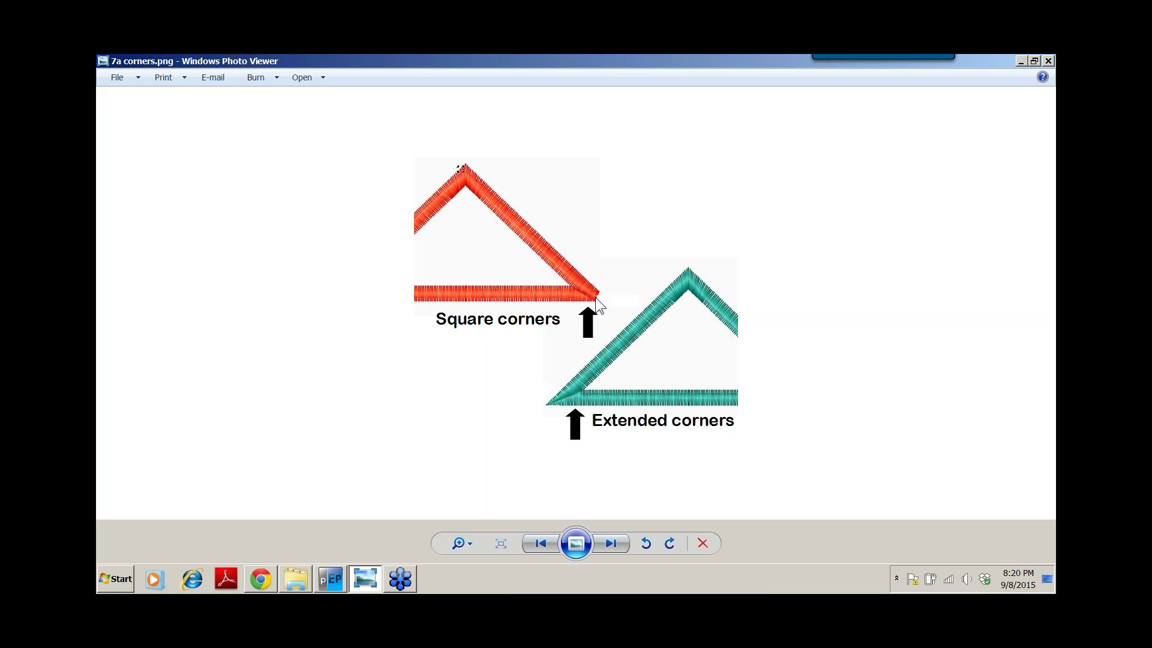
pyautogui.click(610, 542)
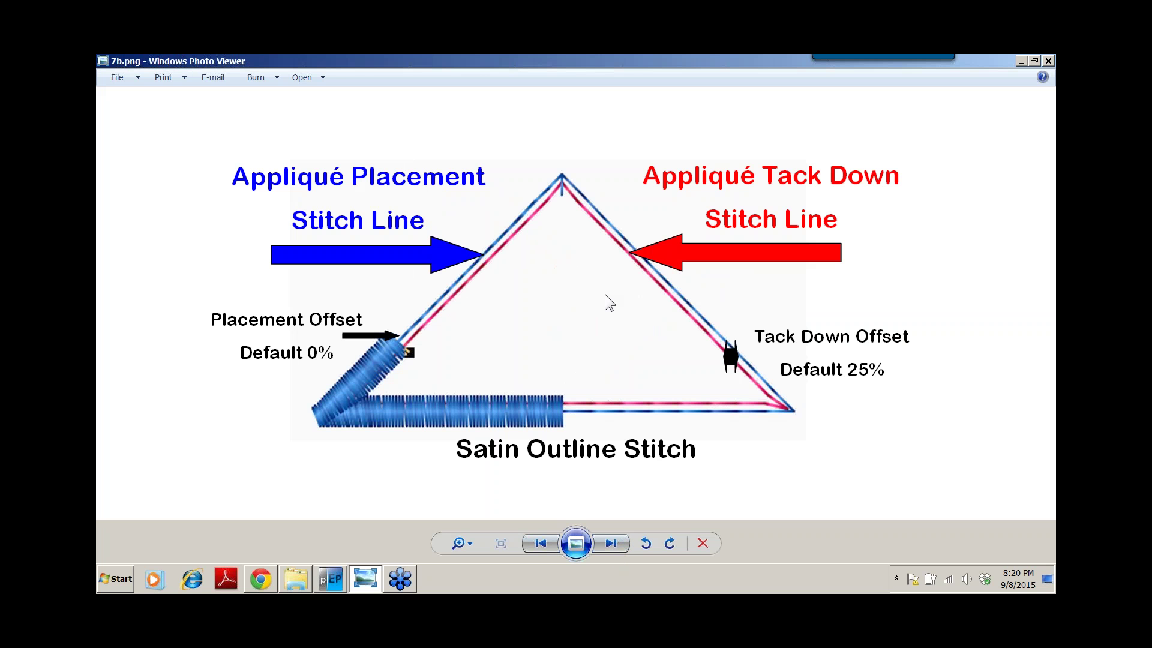
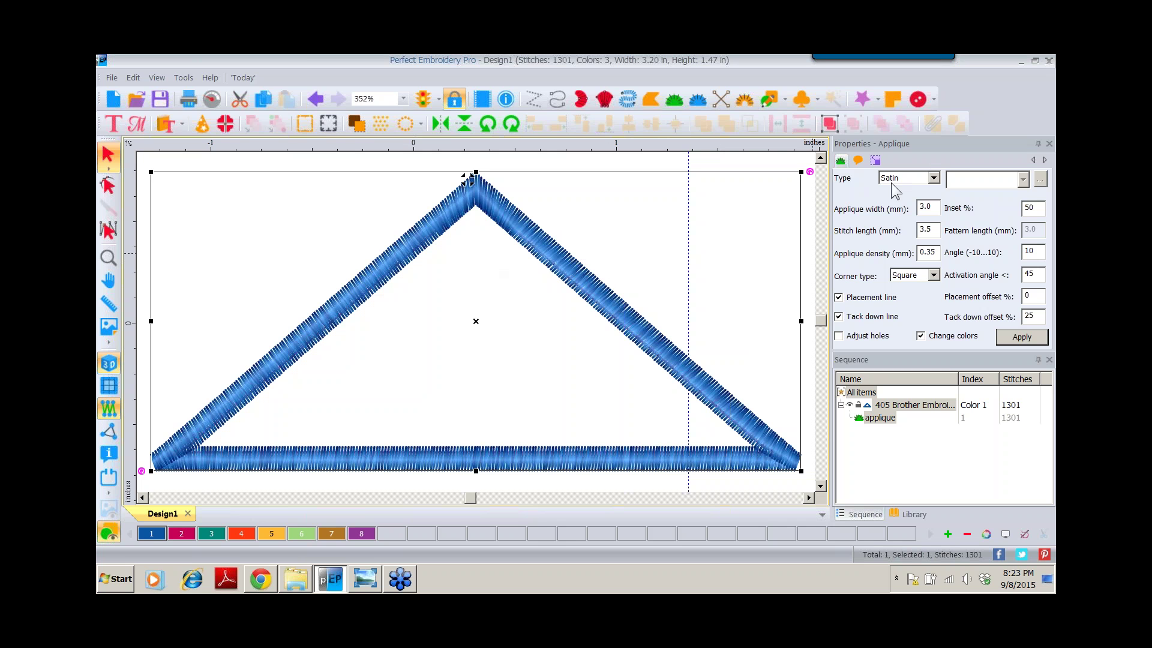
# Change the applique type to E-Stitch and apply it
pyautogui.click(933, 178)
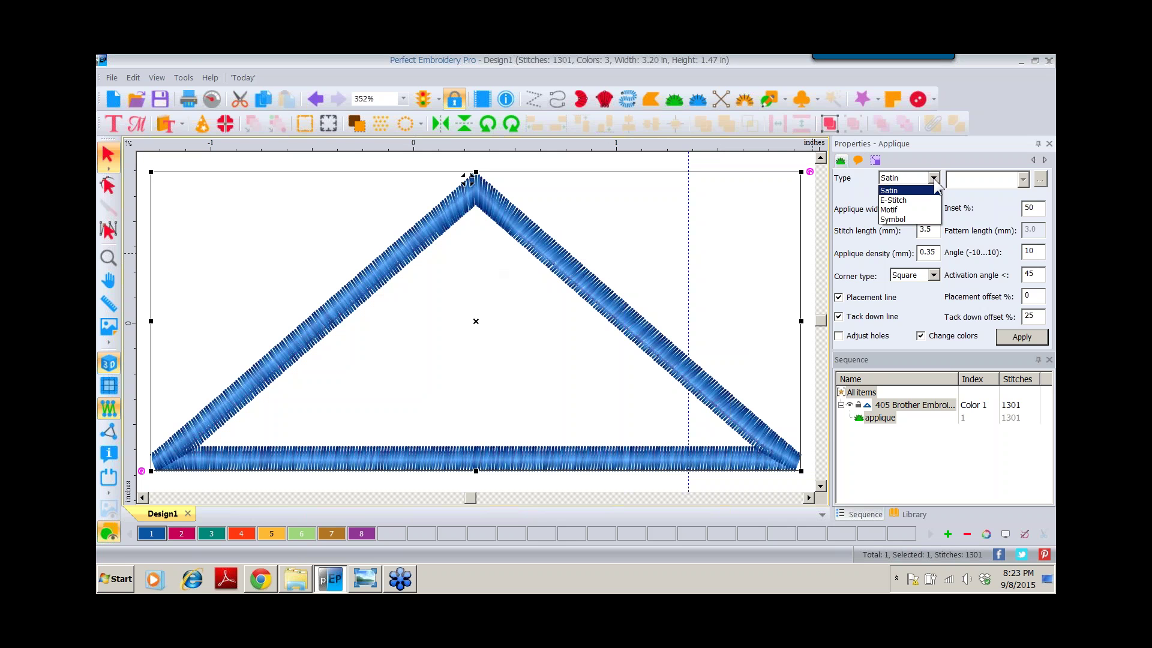
pyautogui.click(904, 200)
pyautogui.click(1019, 338)
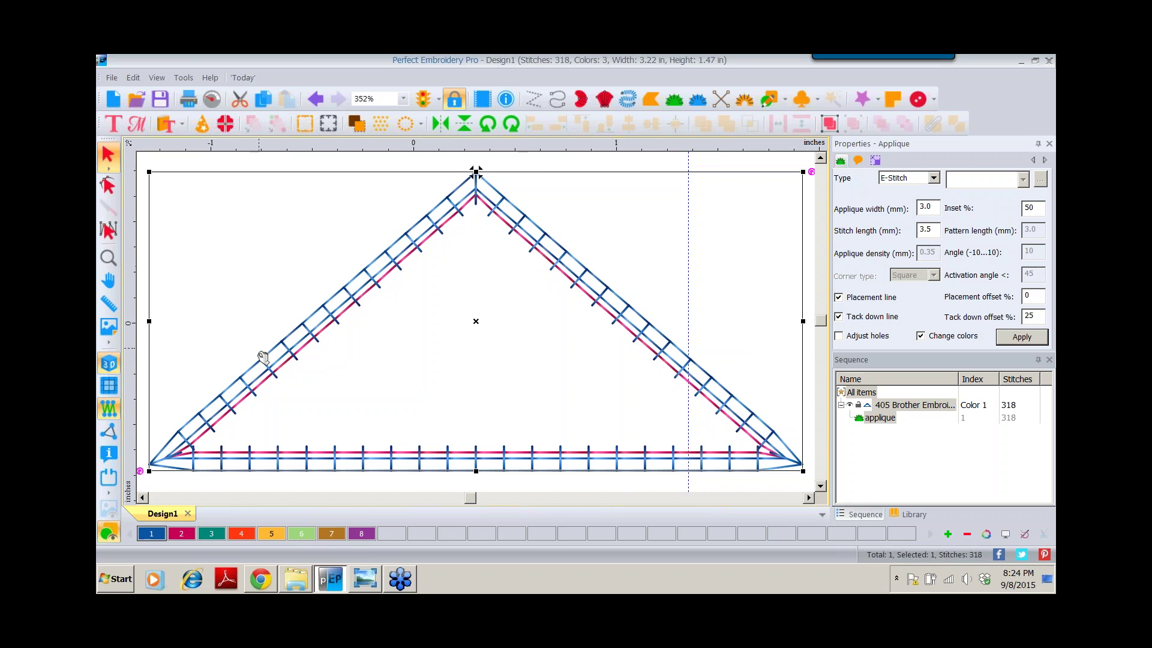
# Set the E-Stitch applique width to 3.5 mm and apply it, keeping the triangle's bottom edge in close view
pyautogui.click(108, 258)
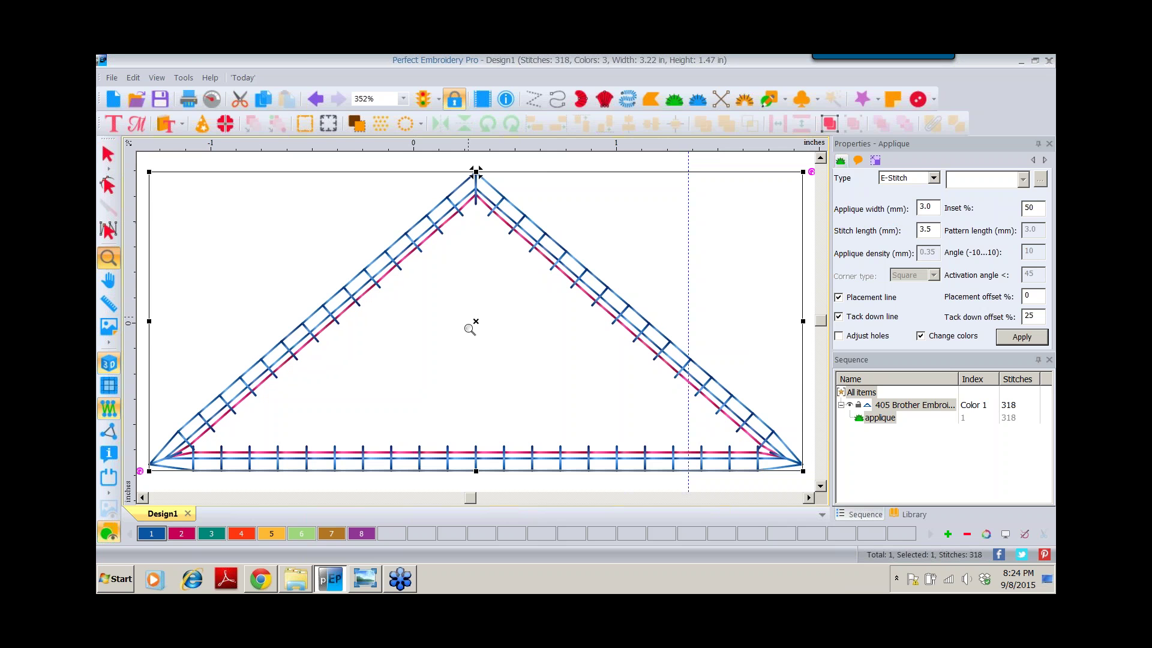
pyautogui.click(665, 407)
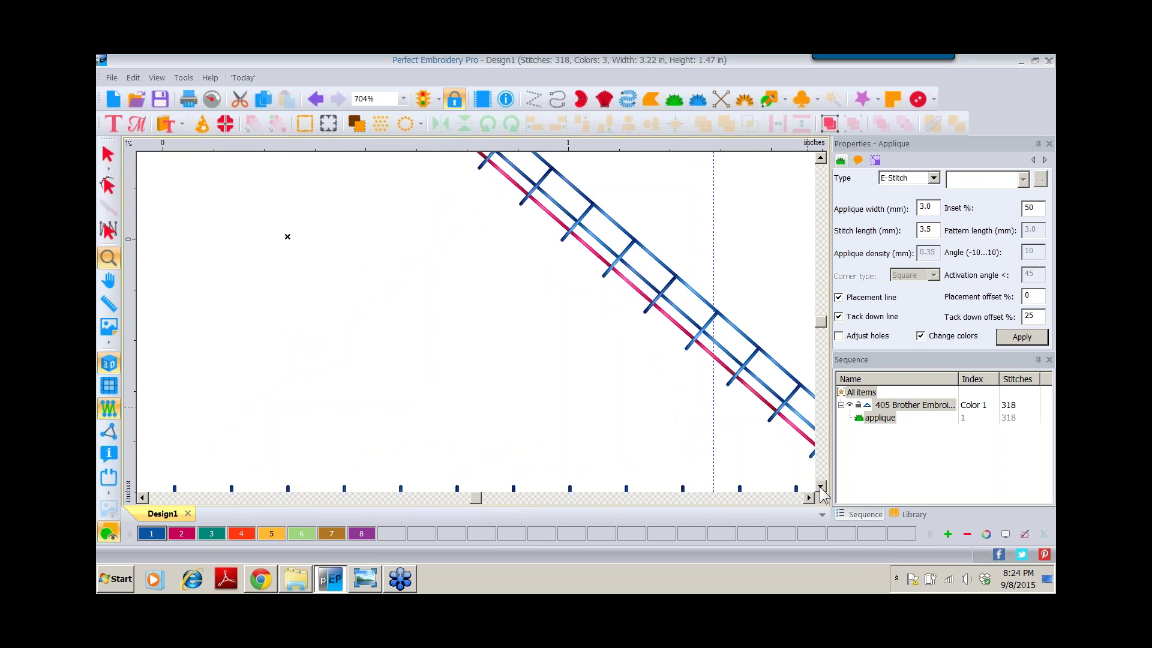
pyautogui.click(820, 486)
pyautogui.click(820, 487)
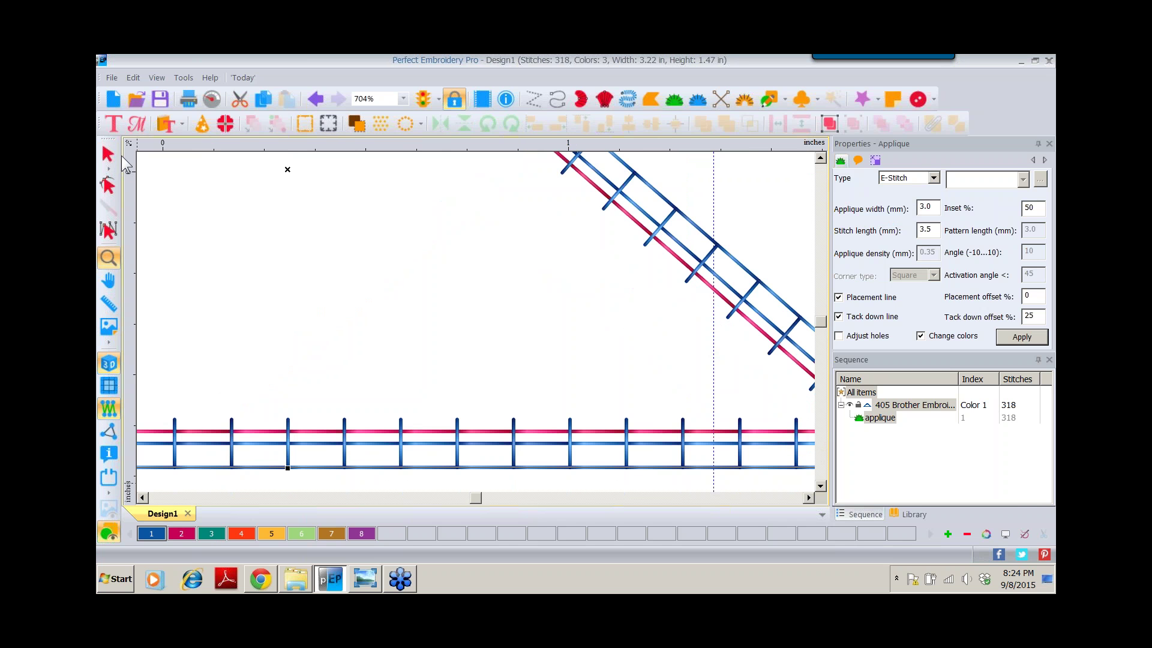
pyautogui.click(108, 153)
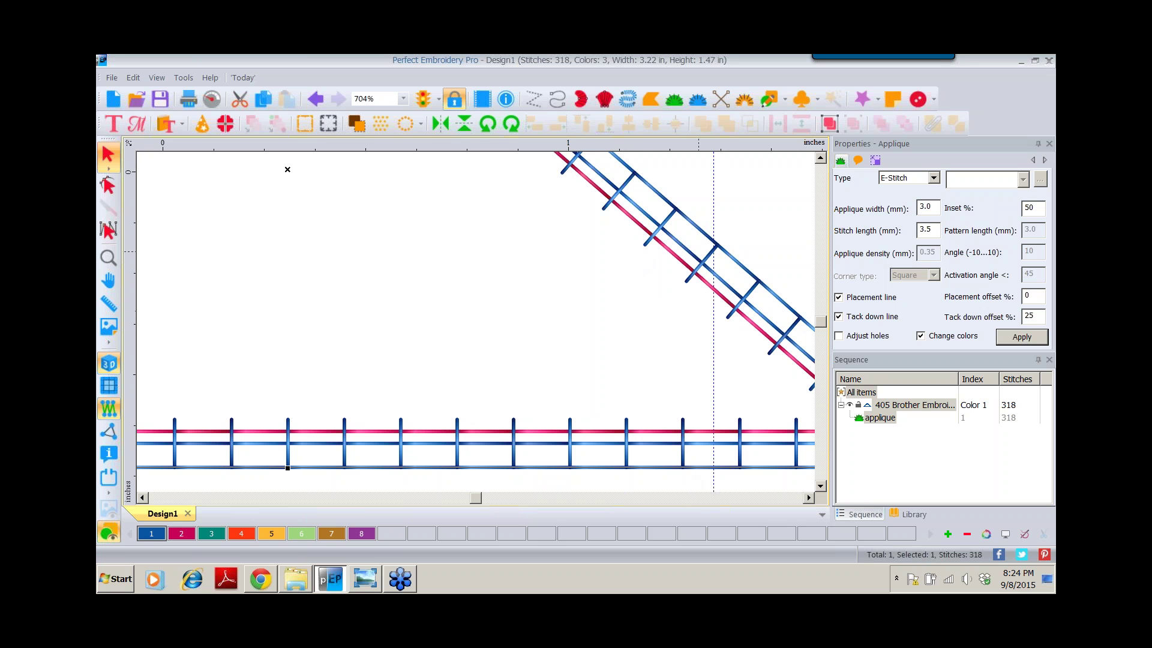
pyautogui.doubleClick(934, 205)
pyautogui.write('3')
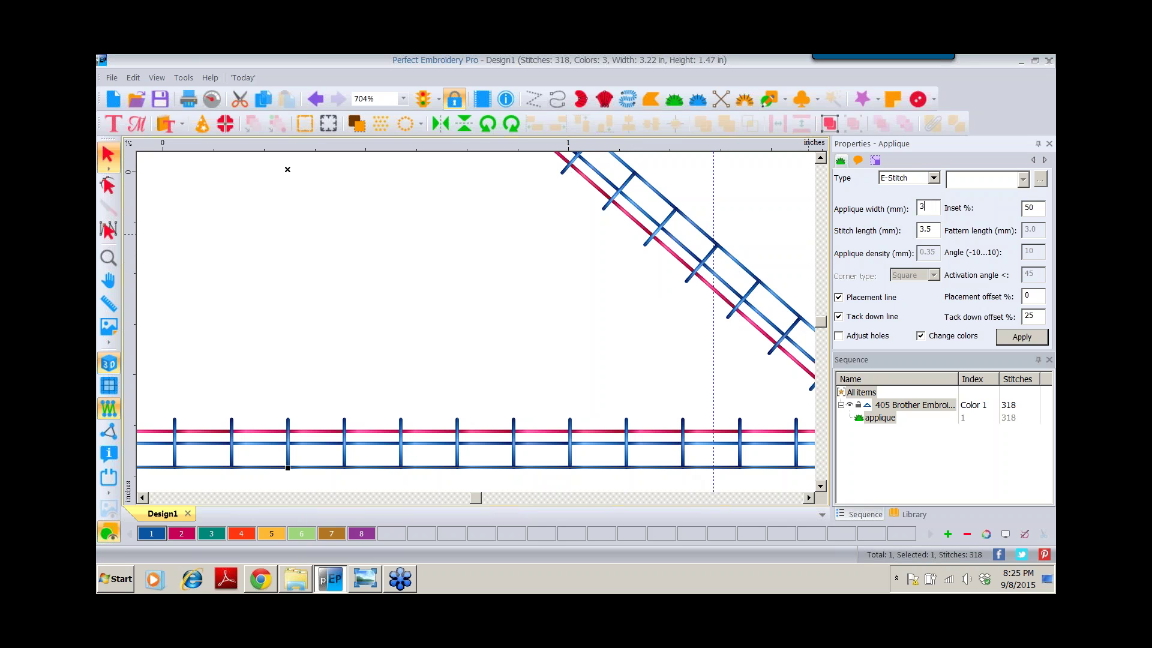
pyautogui.click(1017, 339)
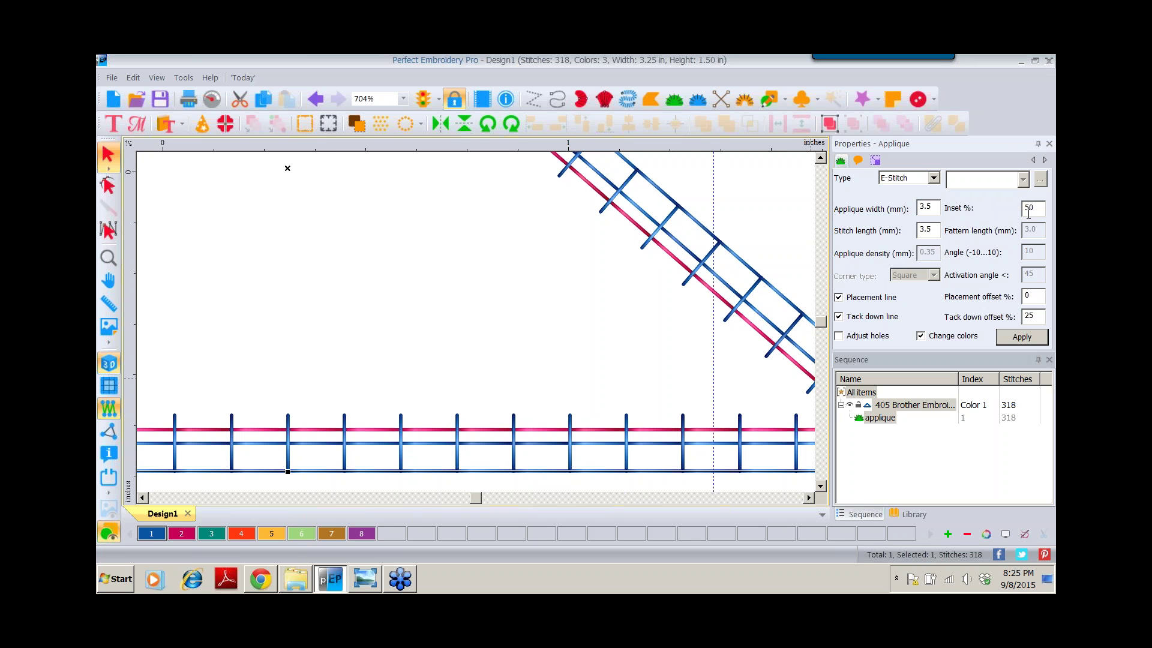
# Apply the E-Stitch applique without its placement line and re-enable the Placement line option
pyautogui.click(838, 297)
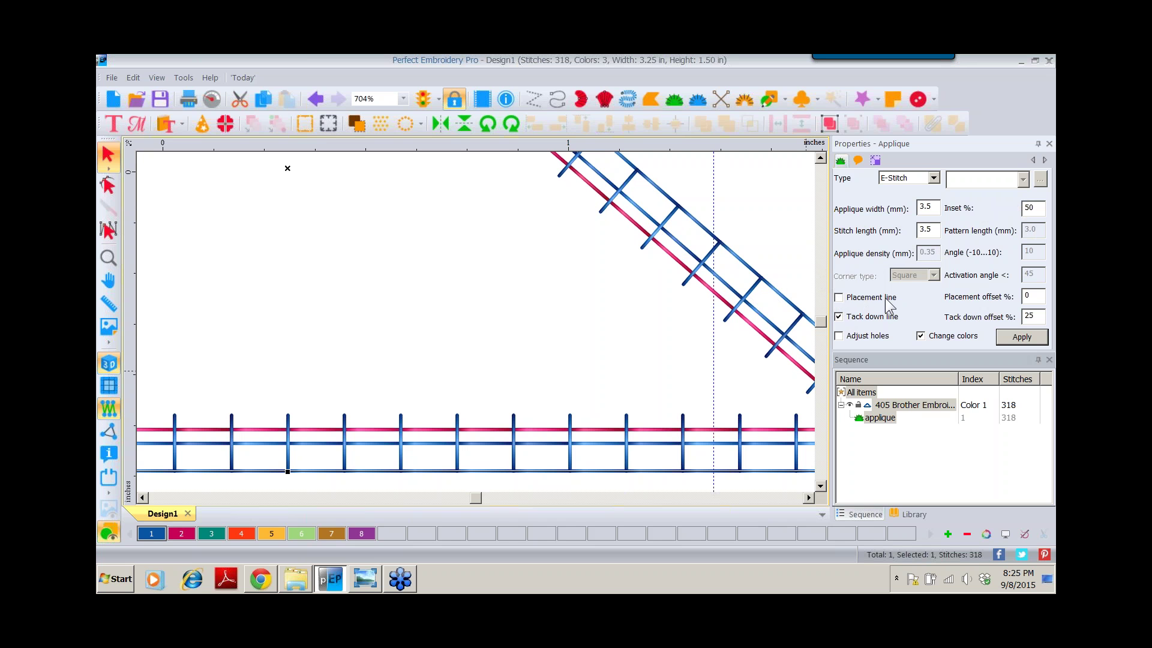
pyautogui.click(1020, 336)
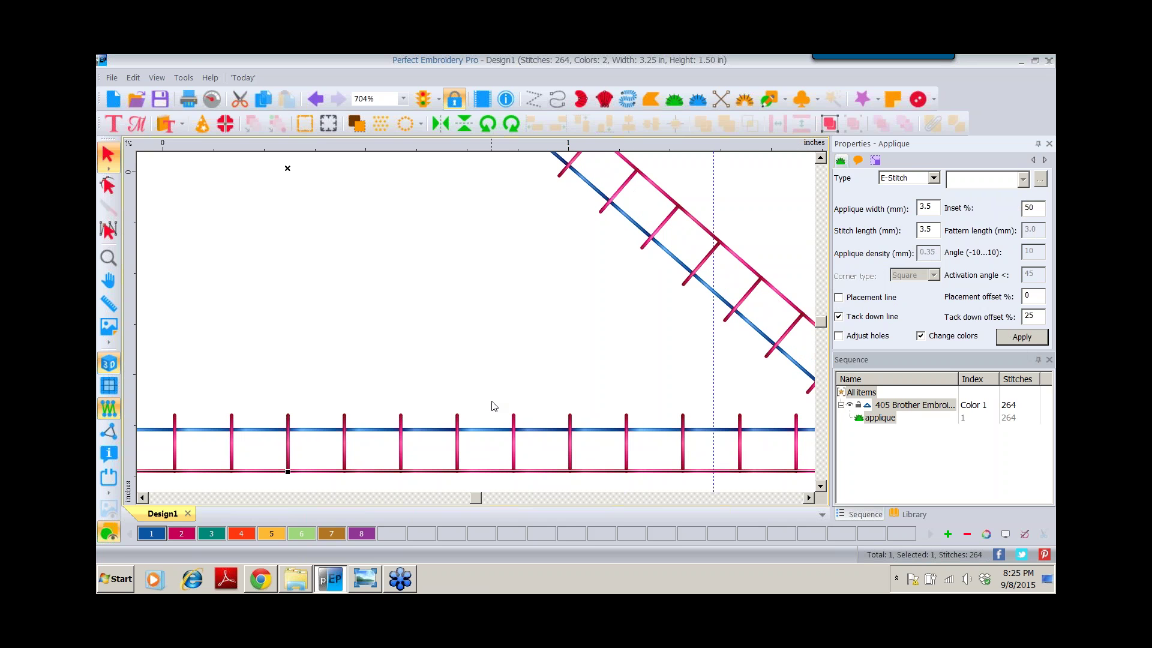
pyautogui.click(838, 297)
# Apply the E-Stitch applique without its tack down line, and reapply it with the Tack down line option enabled
pyautogui.click(839, 317)
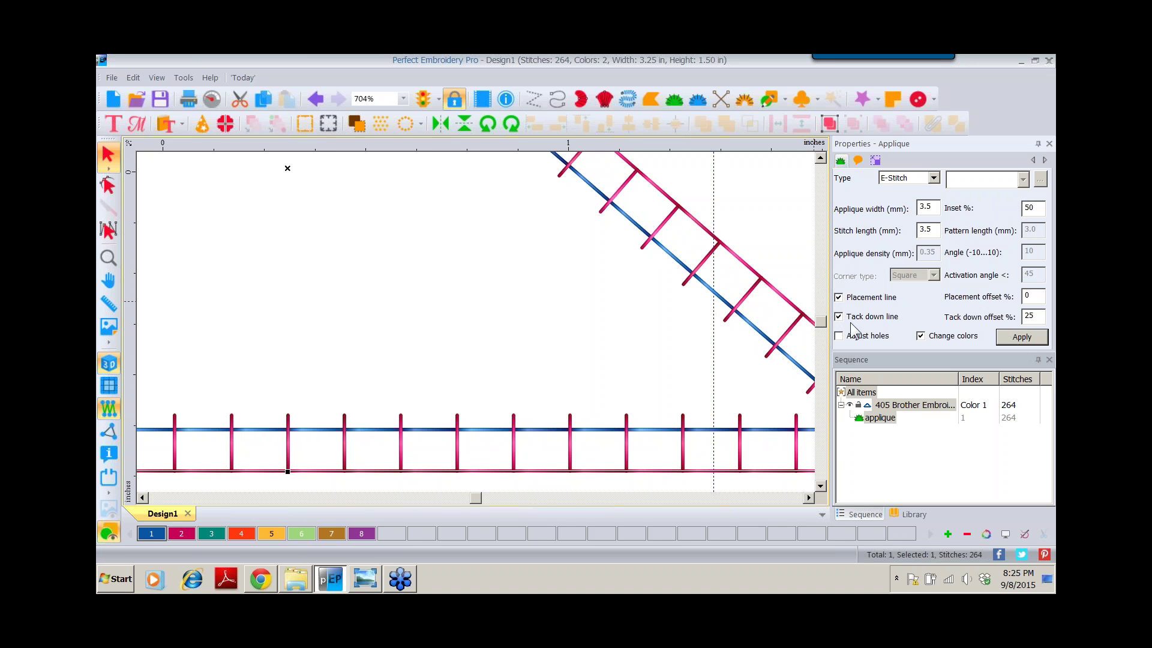
pyautogui.click(1022, 338)
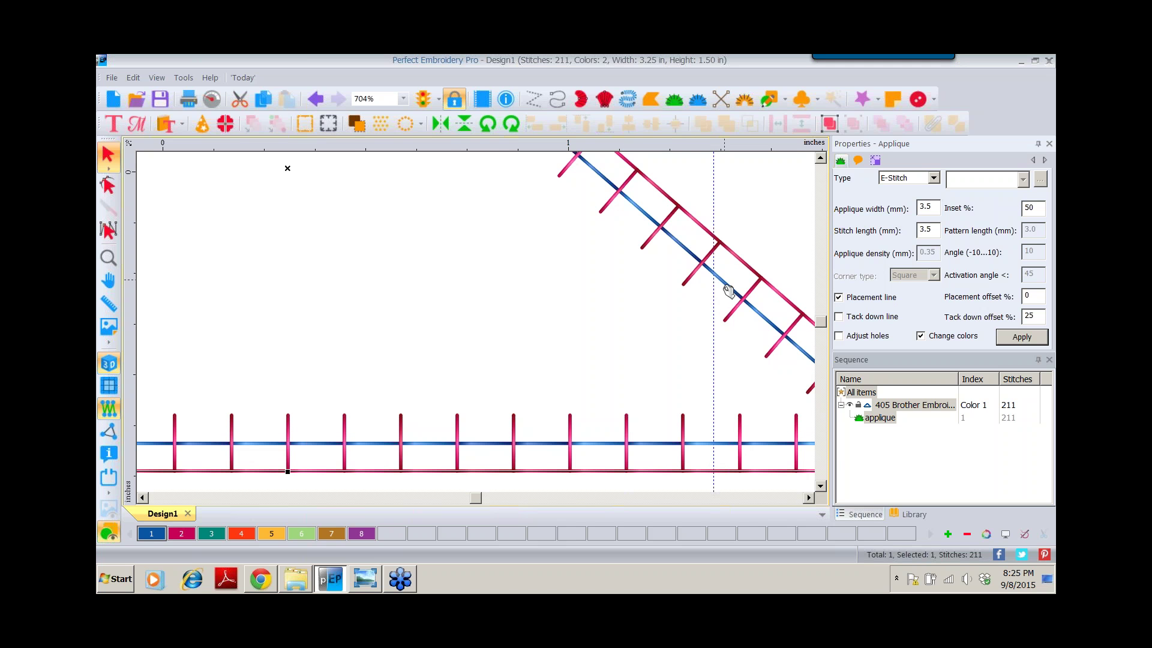
pyautogui.click(839, 316)
pyautogui.click(1021, 337)
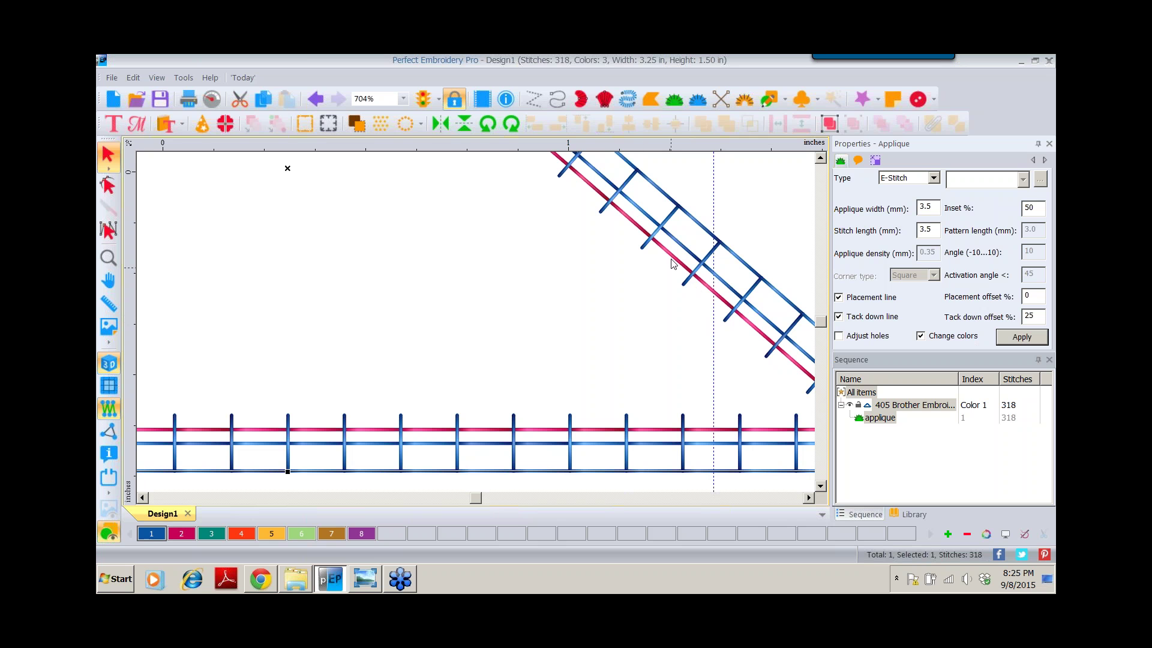
# Browse the Batik Textiles and Moda United Notions fabric collections and fill the applique triangle with fabric 08
pyautogui.click(859, 161)
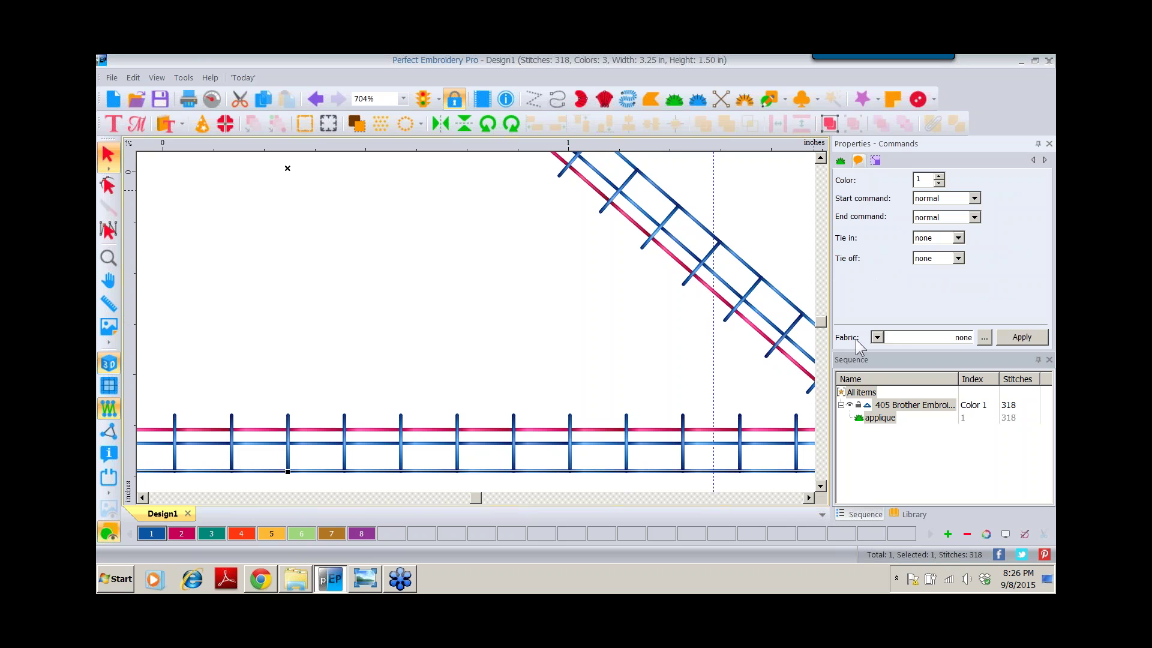
pyautogui.click(984, 337)
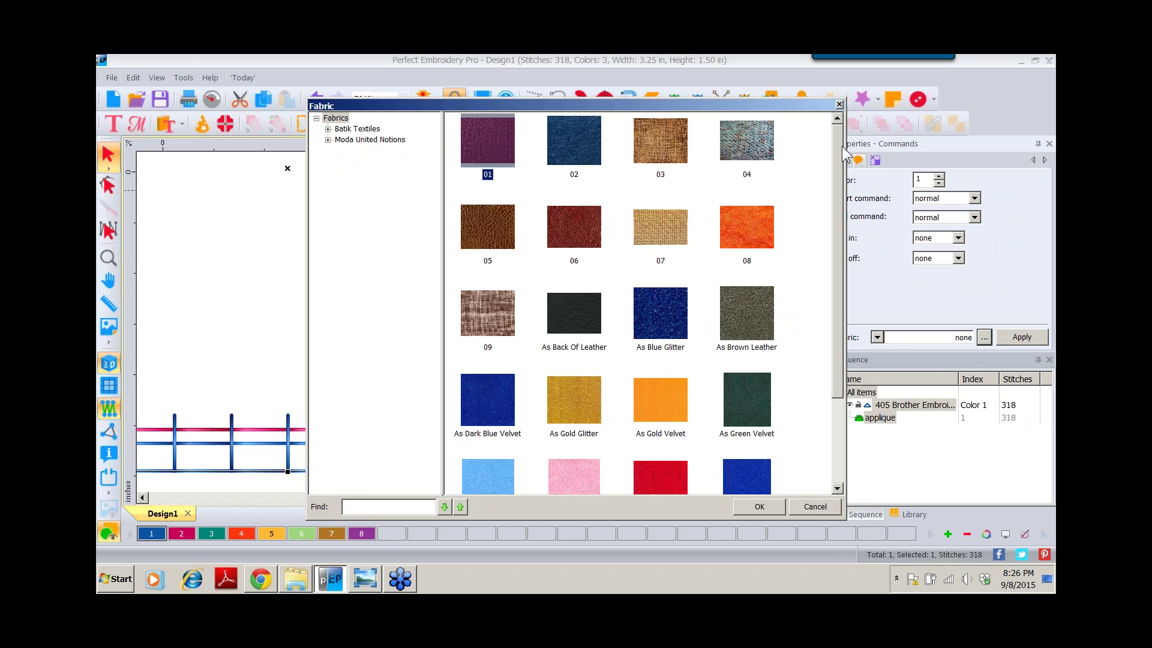
pyautogui.scroll(-3, 833, 173)
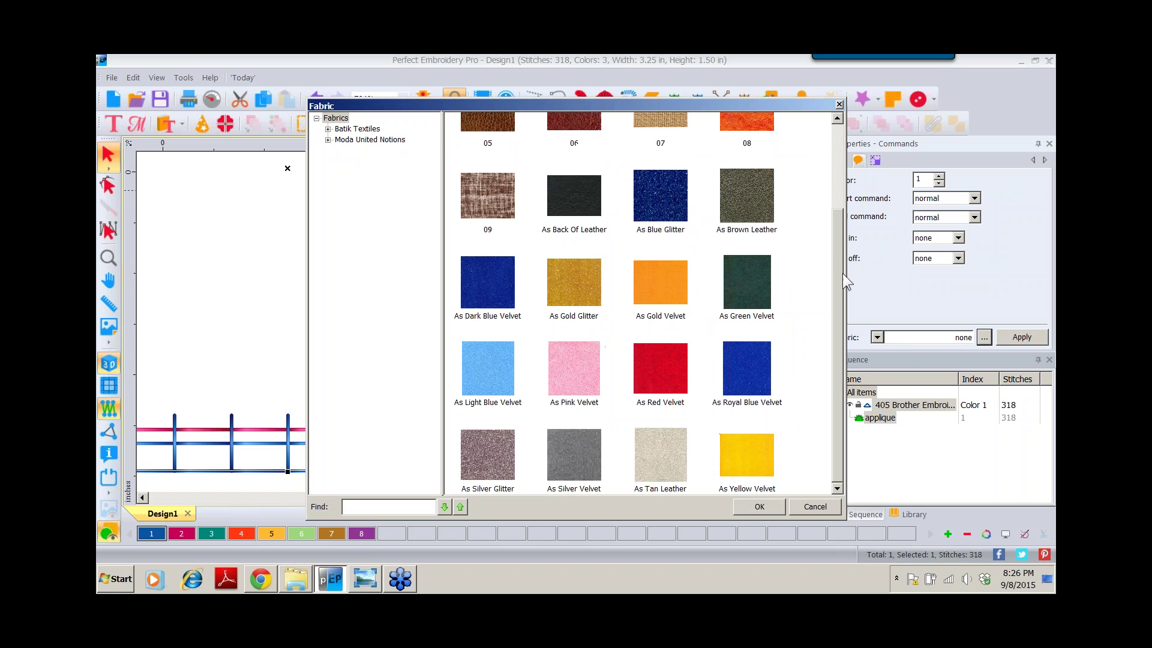
pyautogui.scroll(3, 641, 300)
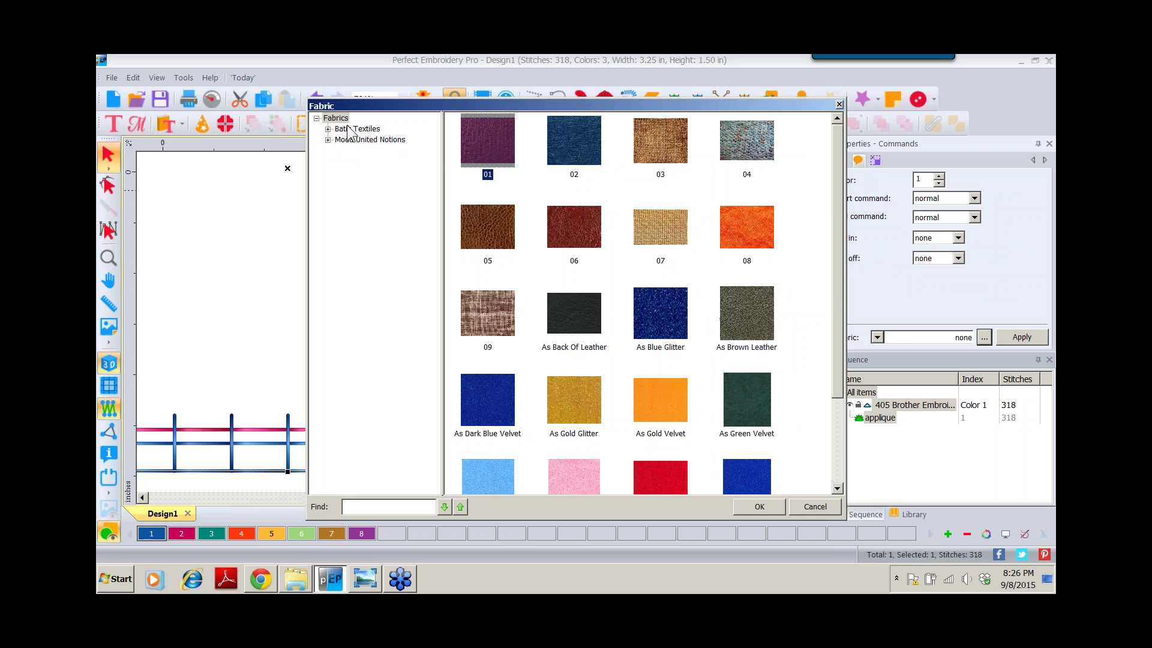
pyautogui.click(328, 130)
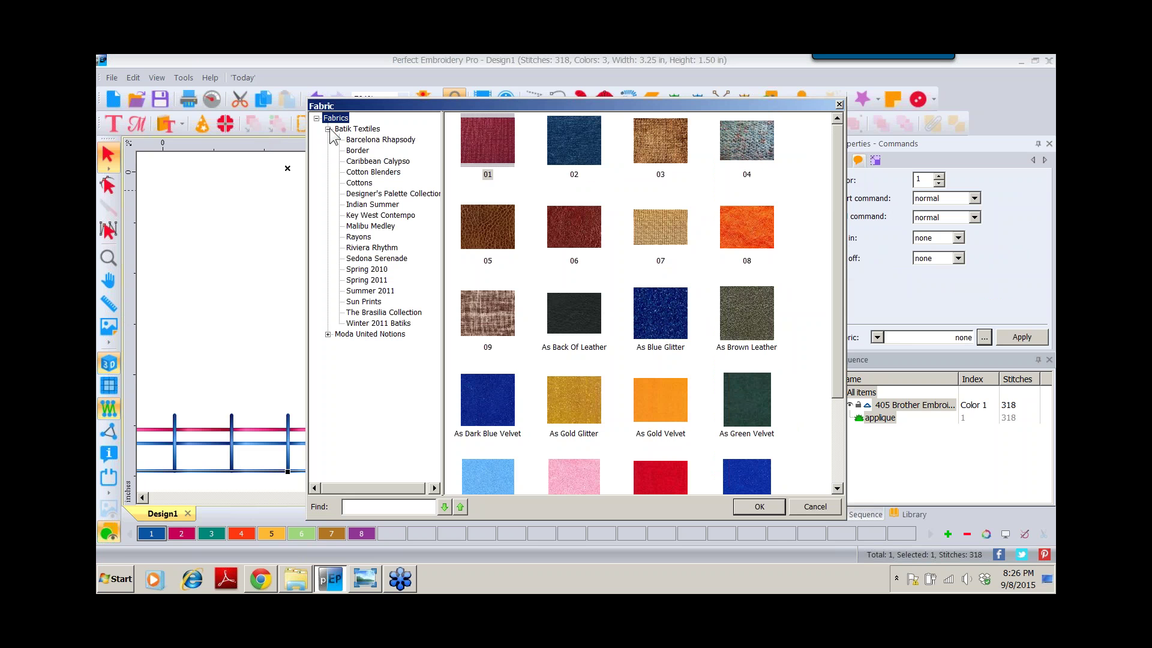
pyautogui.click(328, 334)
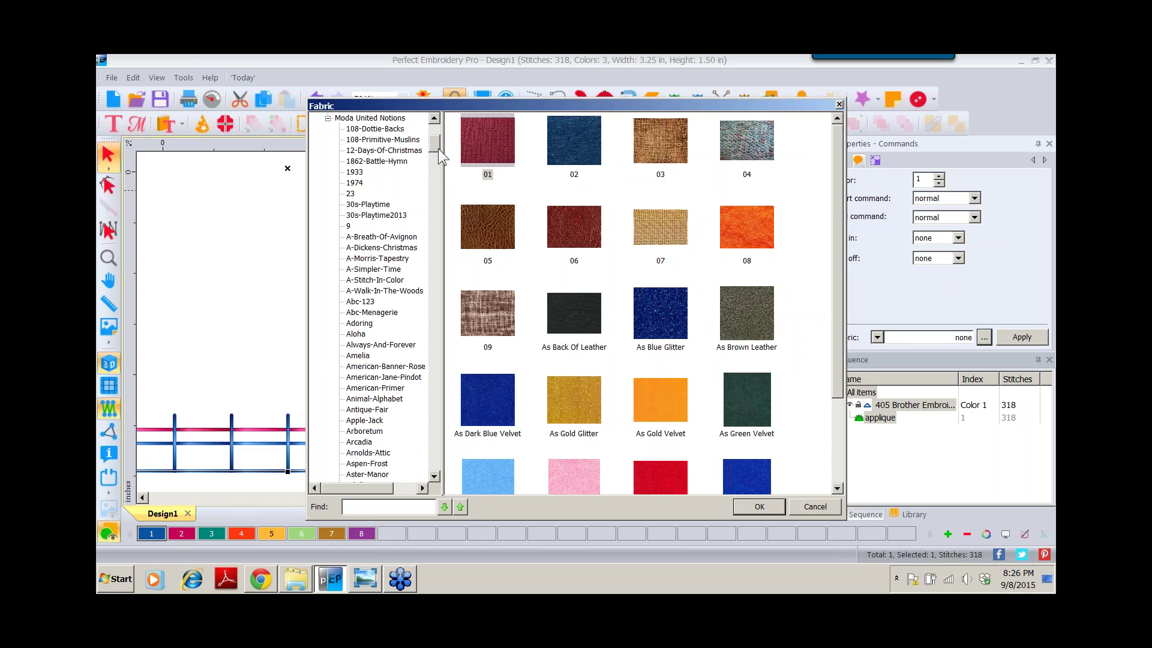
pyautogui.moveTo(438, 149)
pyautogui.mouseDown()
pyautogui.moveTo(437, 329)
pyautogui.moveTo(438, 131)
pyautogui.mouseUp()
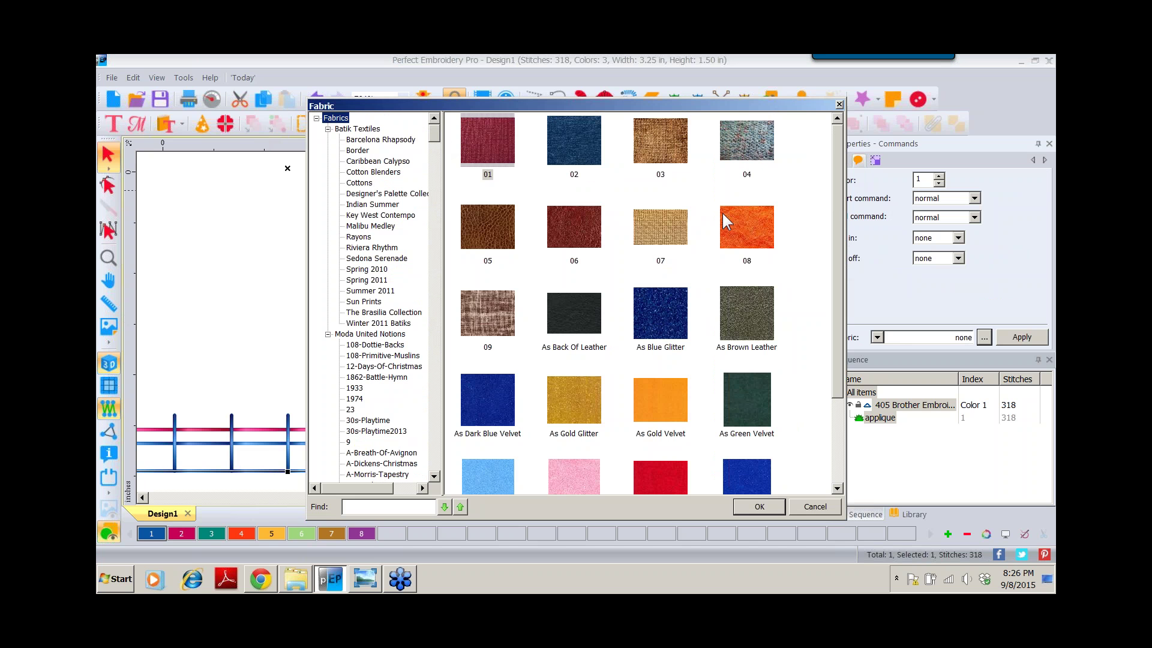
pyautogui.doubleClick(750, 221)
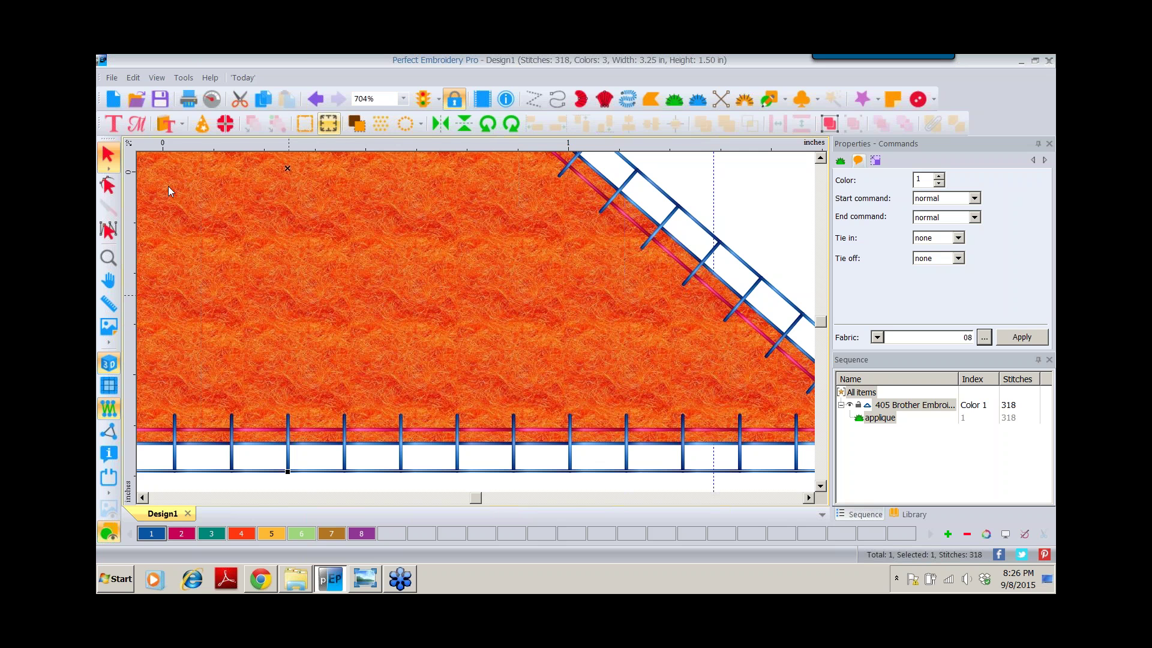
# Change the applique triangle's thread color to color 3
pyautogui.click(108, 258)
pyautogui.rightClick(217, 246)
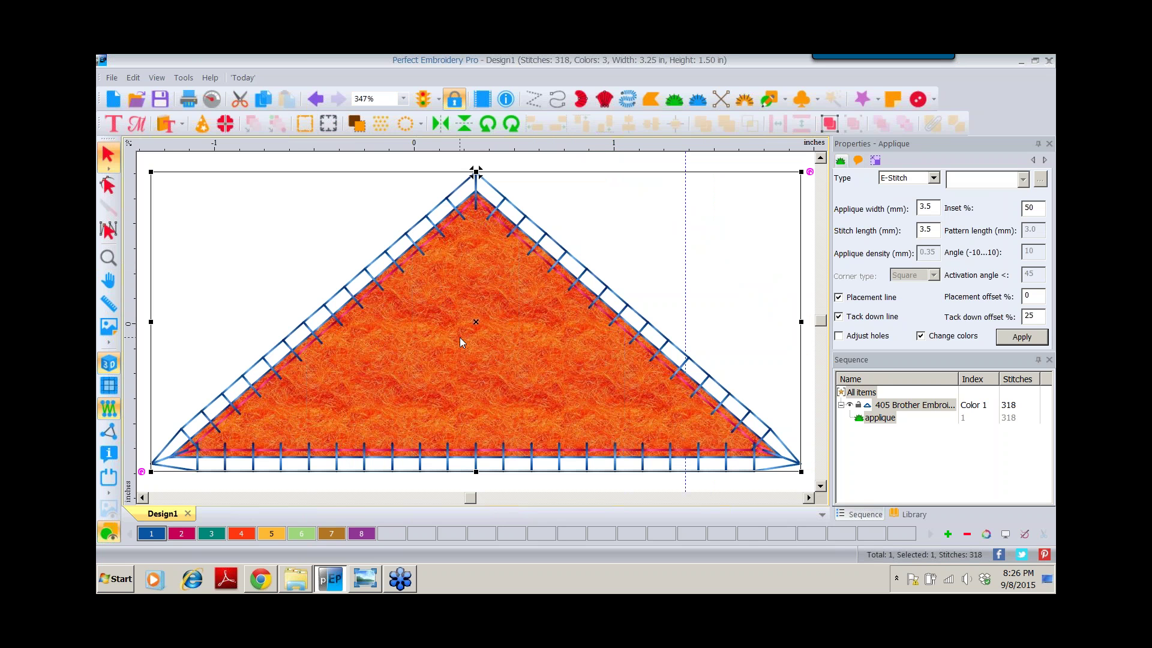
pyautogui.click(210, 533)
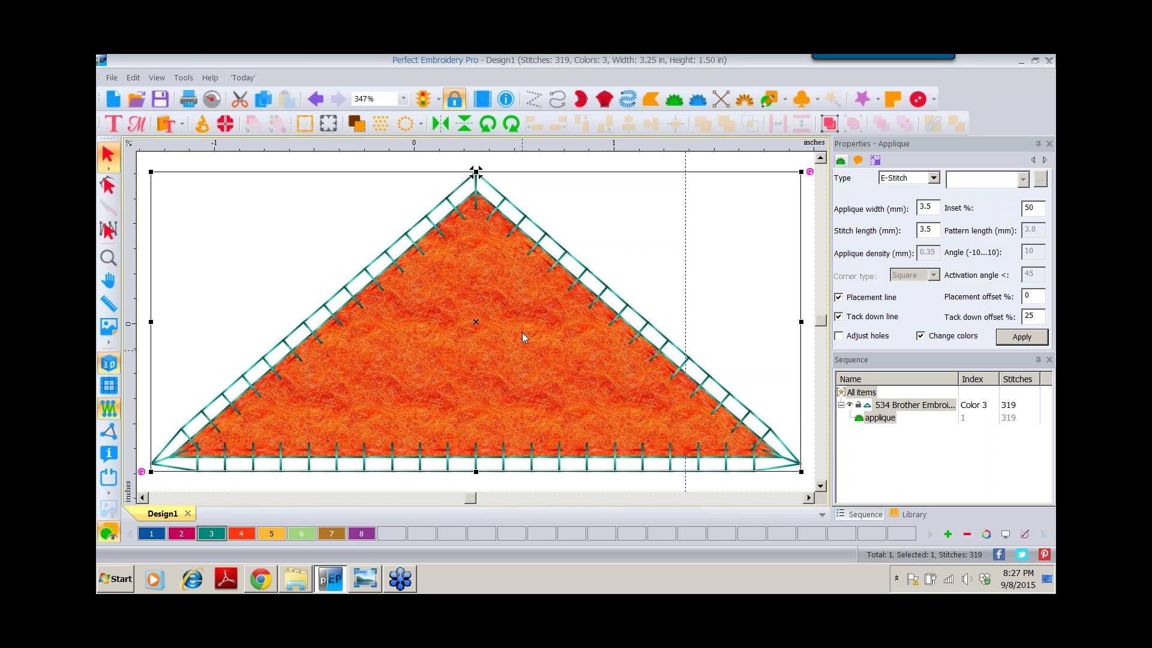
# Apply an inset of 90% to the E-Stitch applique and refine it to 95%
pyautogui.click(1033, 209)
pyautogui.moveTo(1033, 209); pyautogui.dragTo(1018, 213)
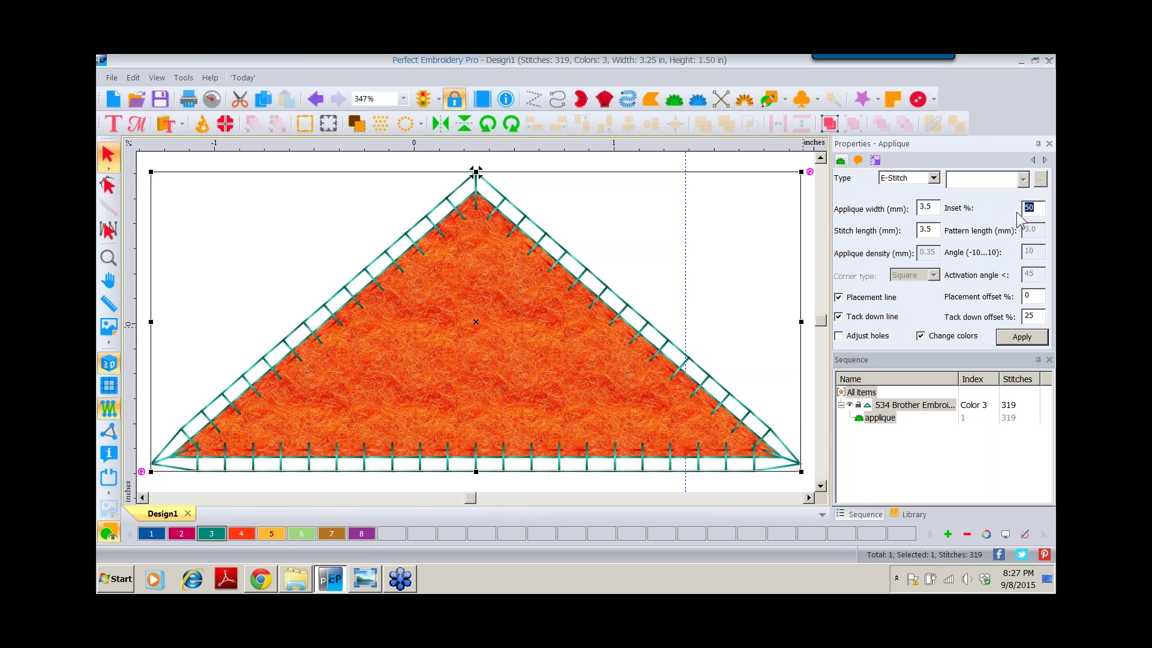
pyautogui.write('90')
pyautogui.click(1017, 339)
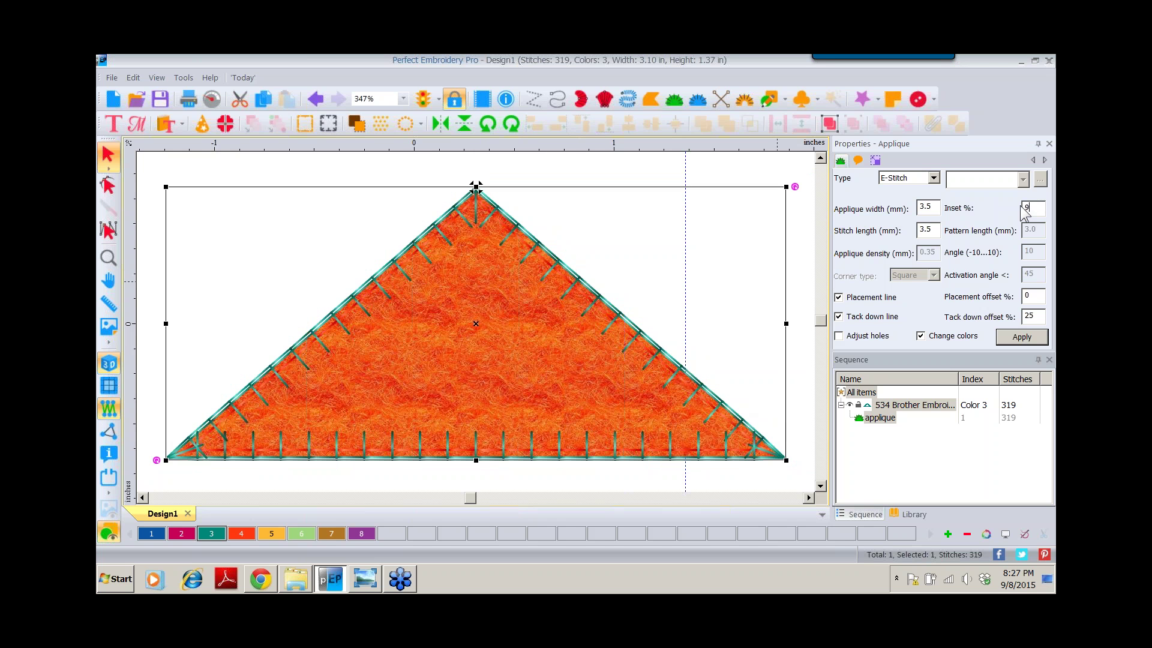
pyautogui.write('5')
pyautogui.click(1010, 336)
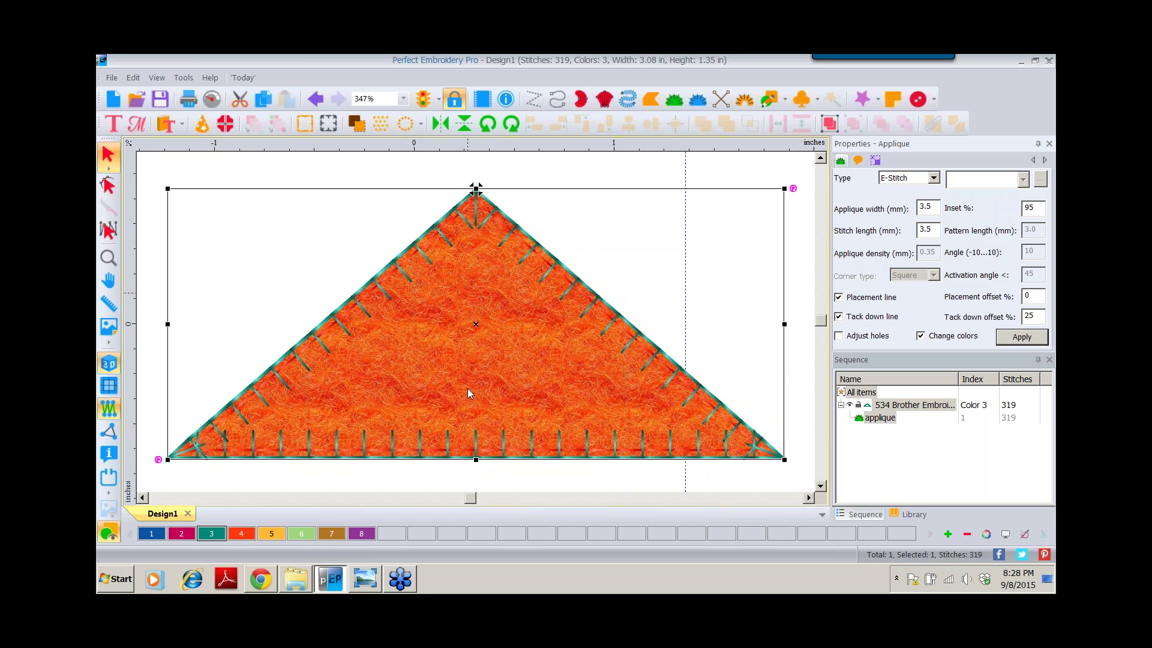
# Draw a triangle artwork shape about 3 in wide and 2.5 in high beside the applique
pyautogui.click(403, 100)
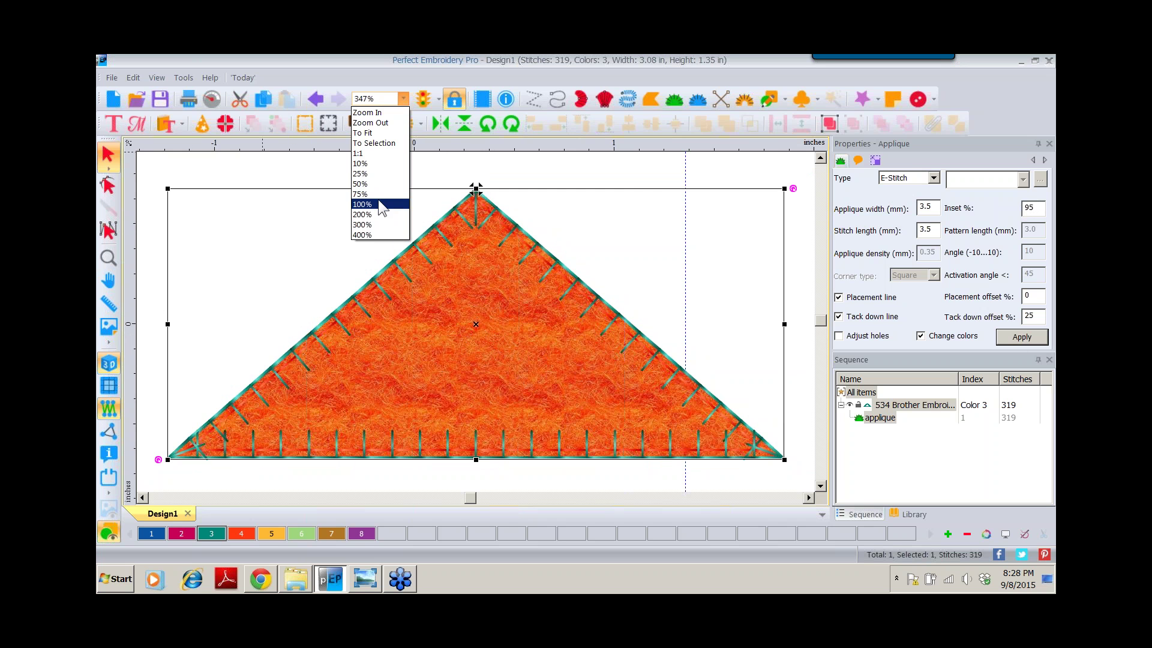
pyautogui.click(379, 204)
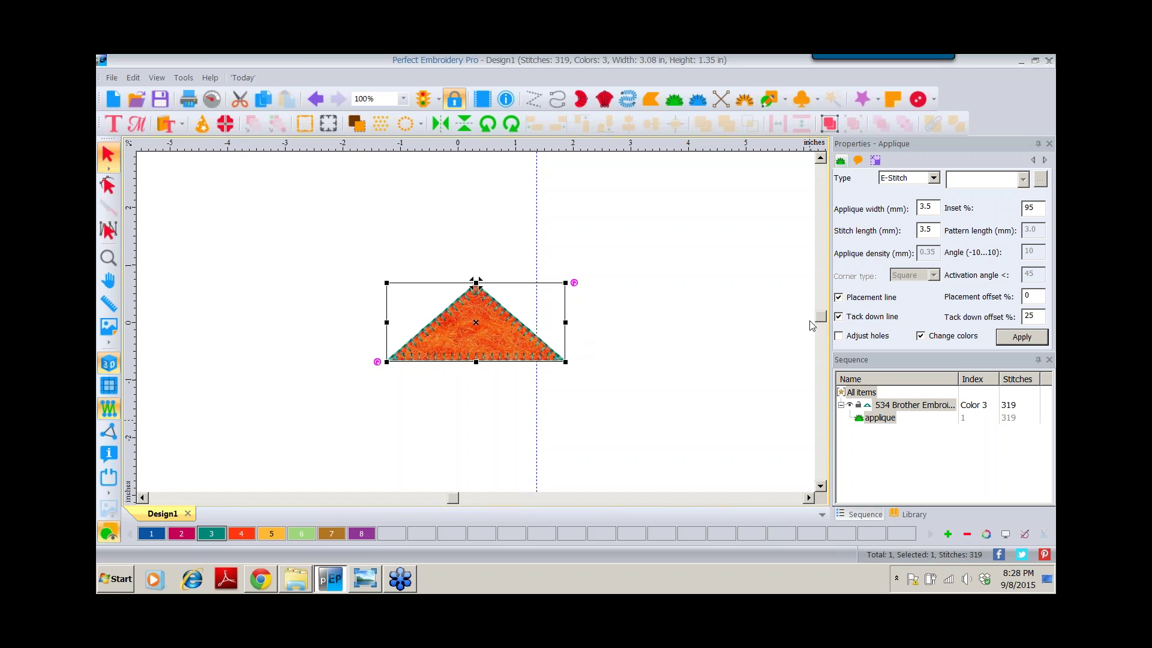
pyautogui.click(784, 98)
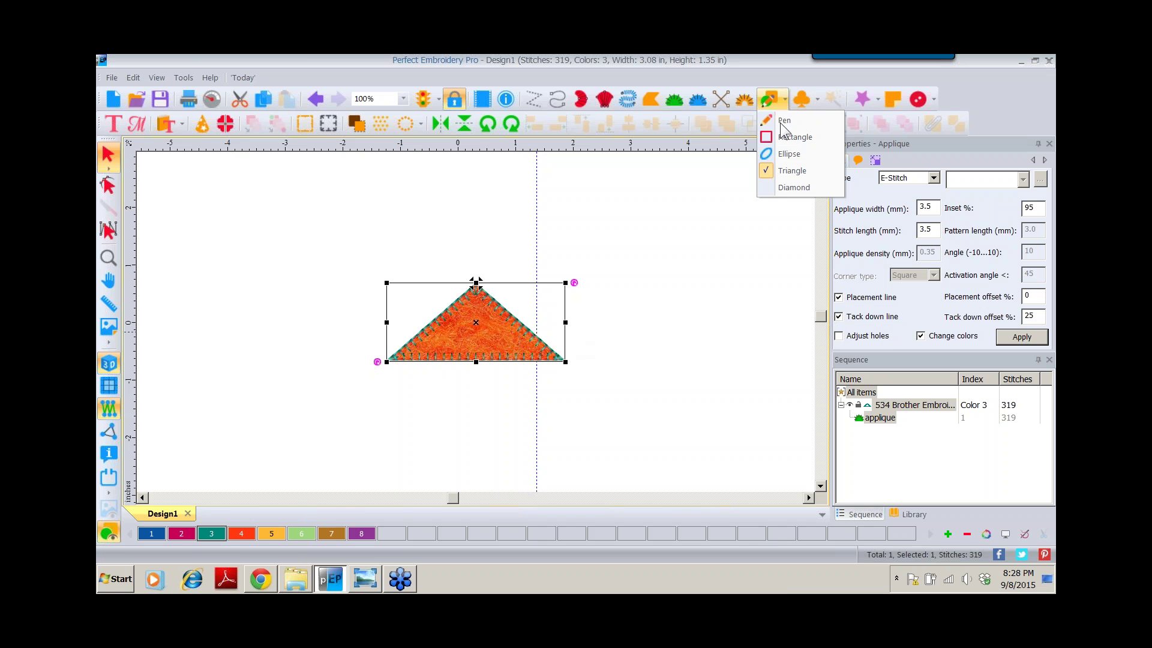
pyautogui.click(783, 171)
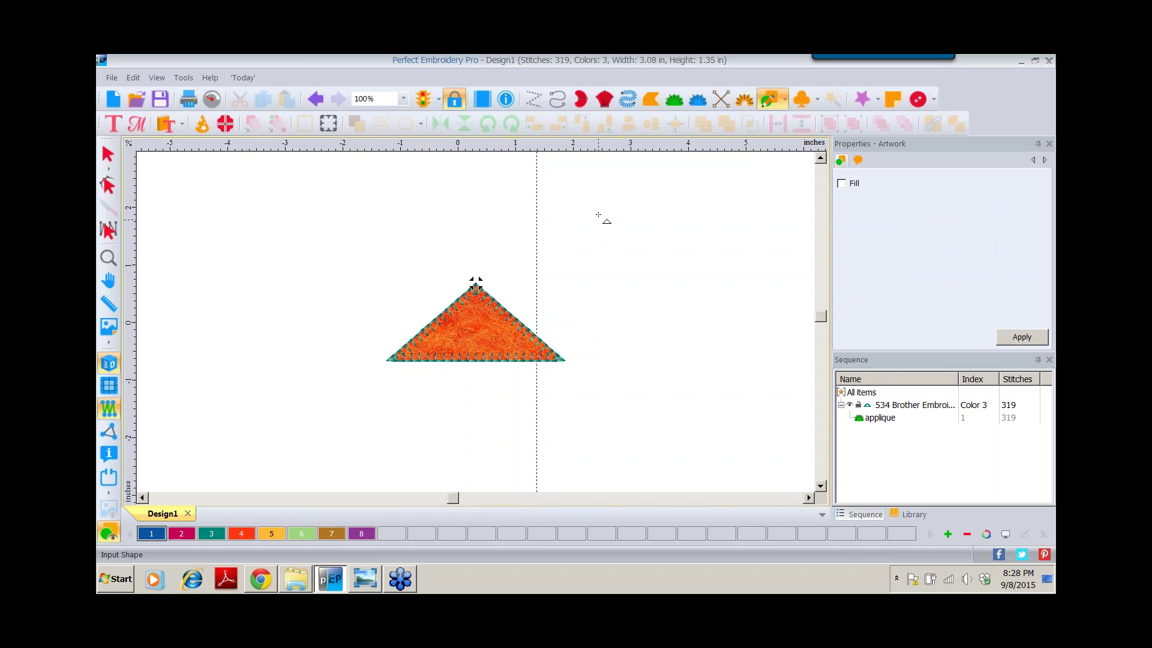
pyautogui.moveTo(598, 214); pyautogui.dragTo(778, 364)
# Draw a circle about 1 in across inside the new triangle outline and move it onto the triangle's vertical centerline
pyautogui.click(786, 99)
pyautogui.click(787, 155)
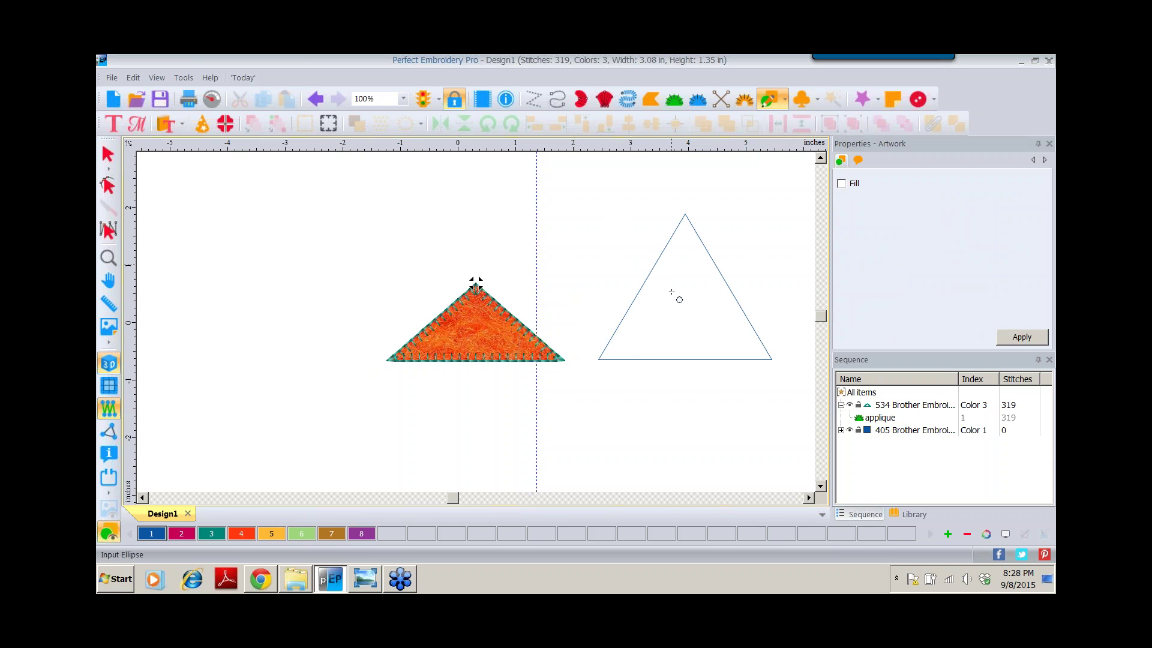
pyautogui.moveTo(664, 284); pyautogui.dragTo(723, 344)
pyautogui.press('Escape')
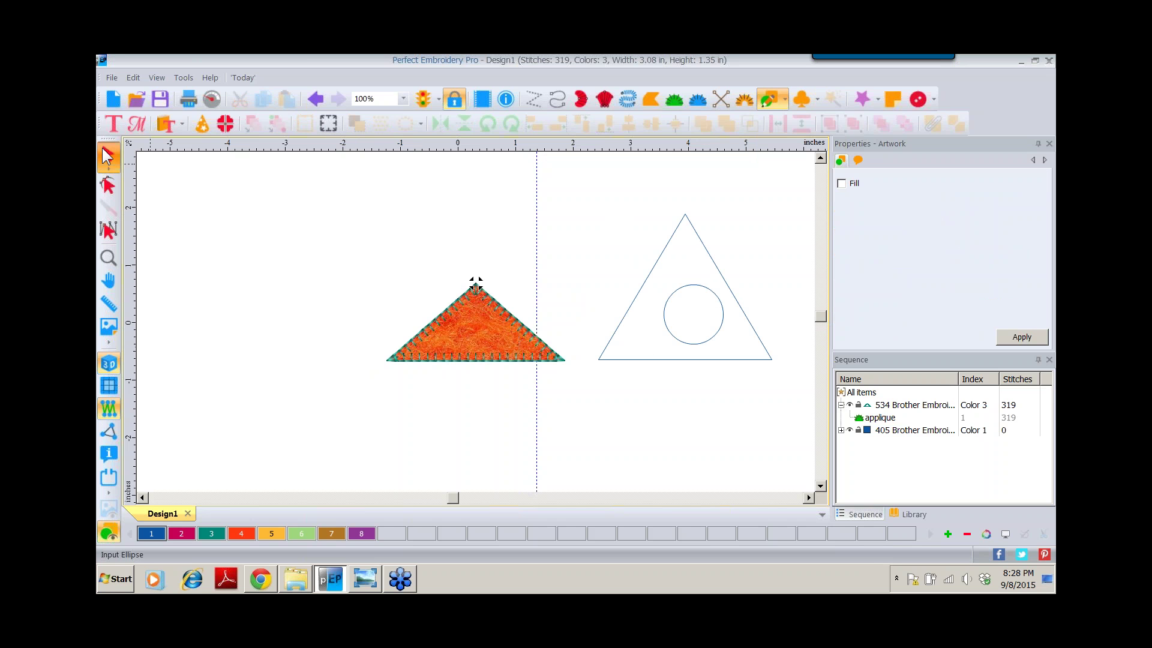
pyautogui.click(699, 287)
pyautogui.moveTo(702, 291); pyautogui.dragTo(695, 286)
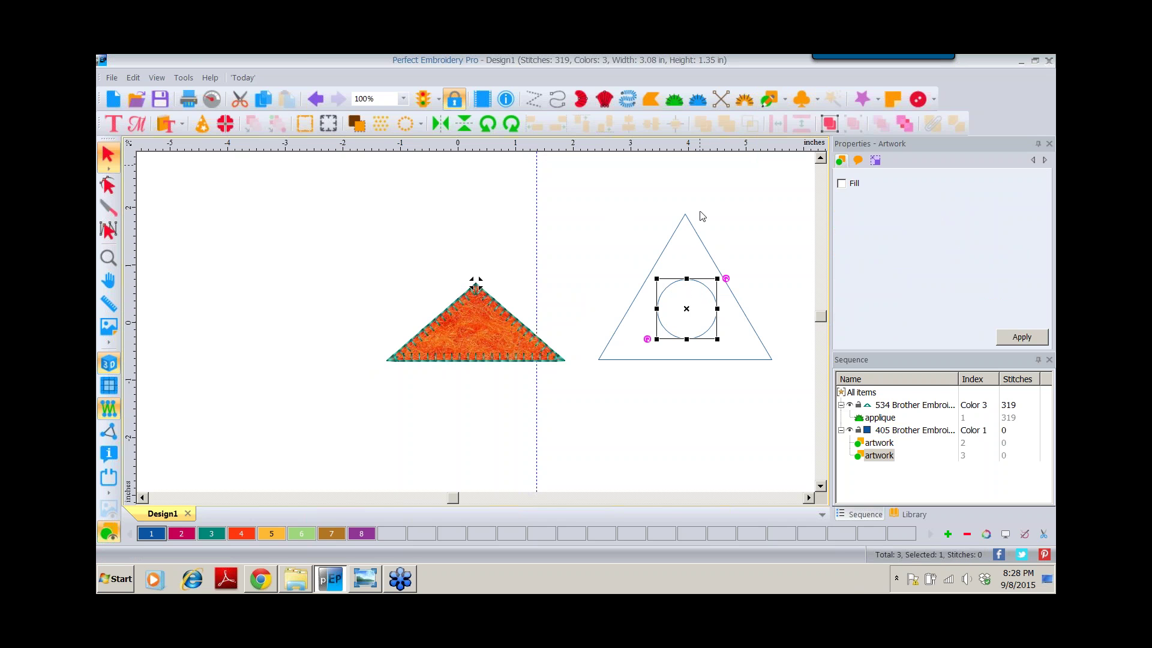
# Combine the triangle and circle outlines into a single artwork object and expand its color group in the sequence
pyautogui.keyDown('shift'); pyautogui.click(686, 217); pyautogui.keyUp('shift')
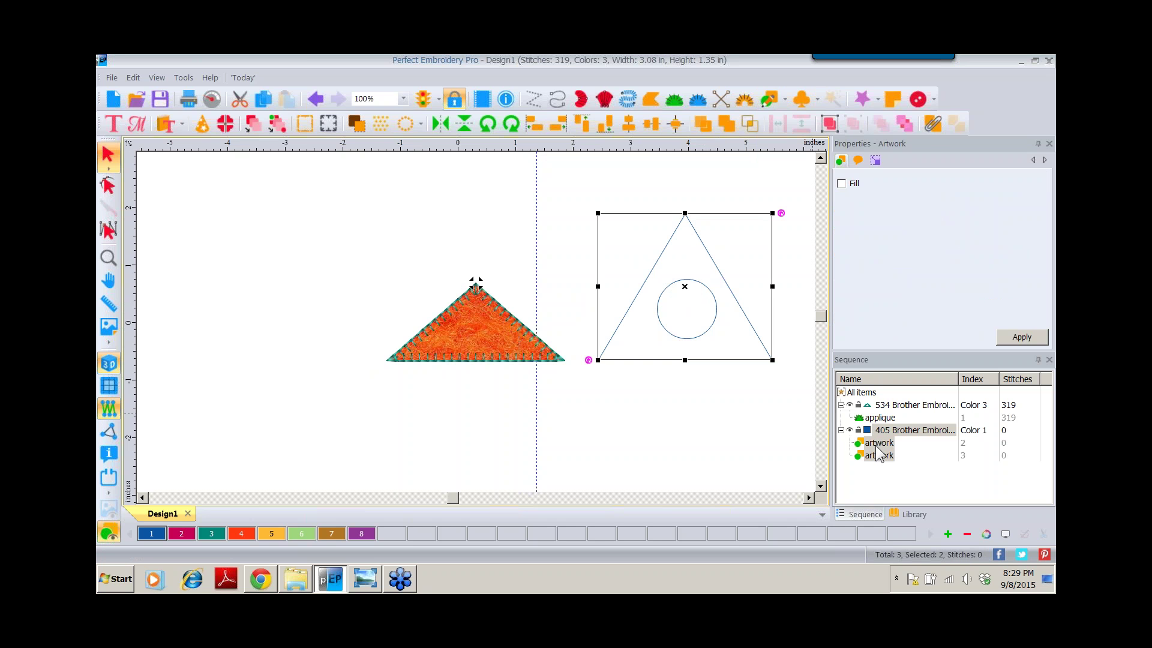
pyautogui.click(932, 125)
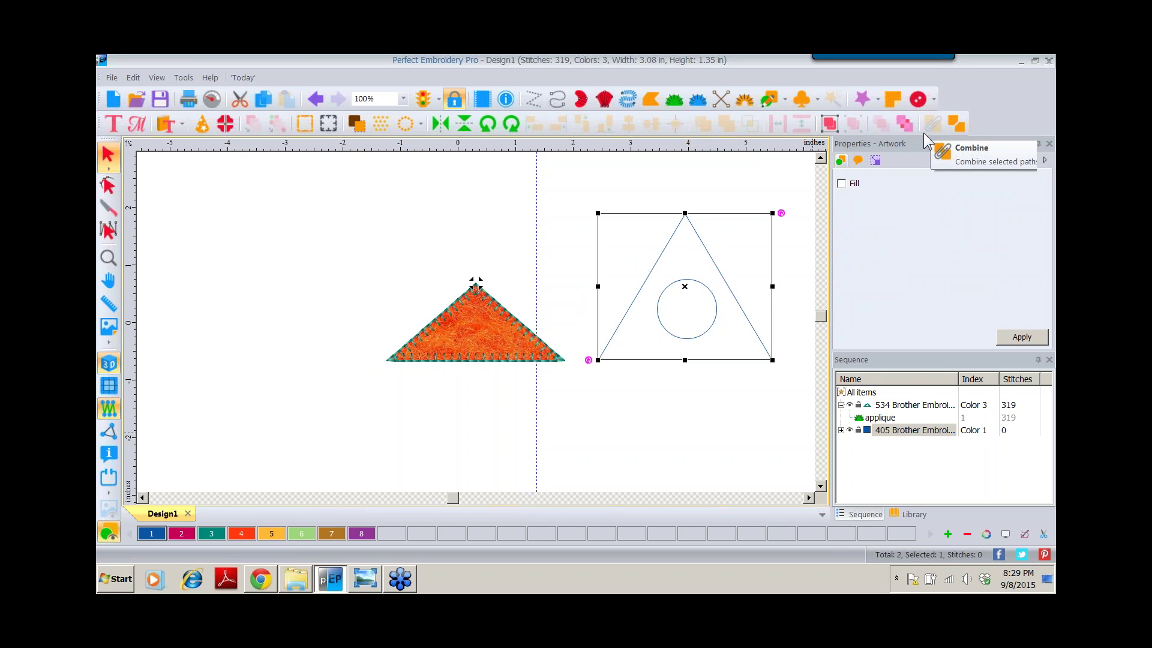
pyautogui.click(841, 430)
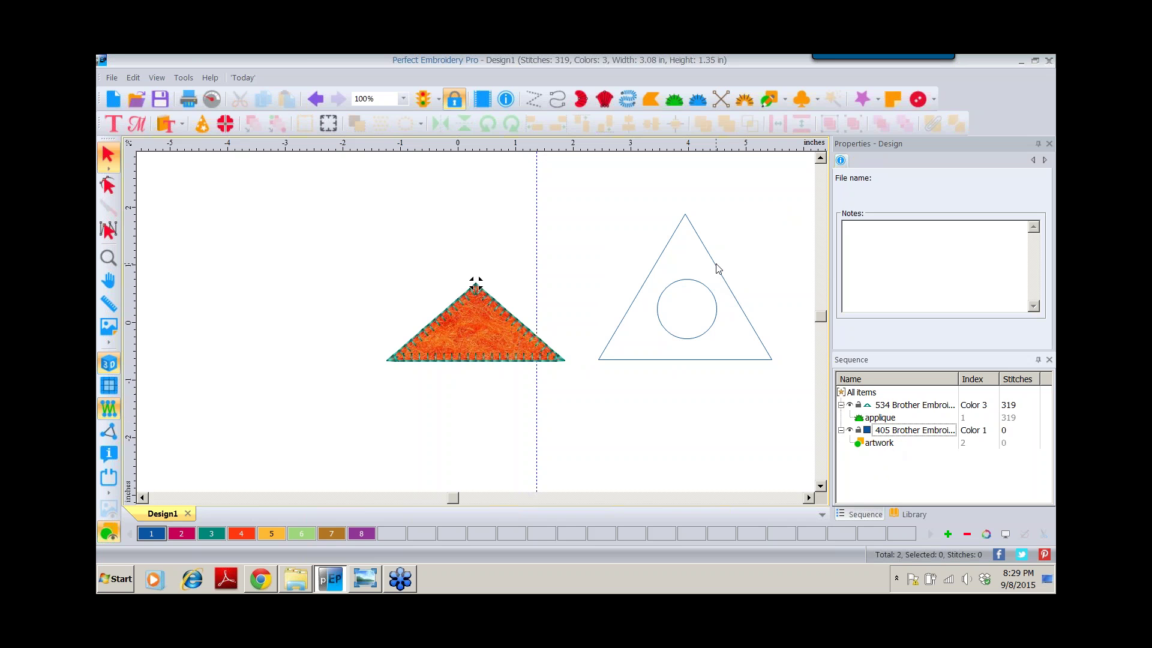
# Convert the combined triangle-and-circle artwork to an applique
pyautogui.click(870, 444)
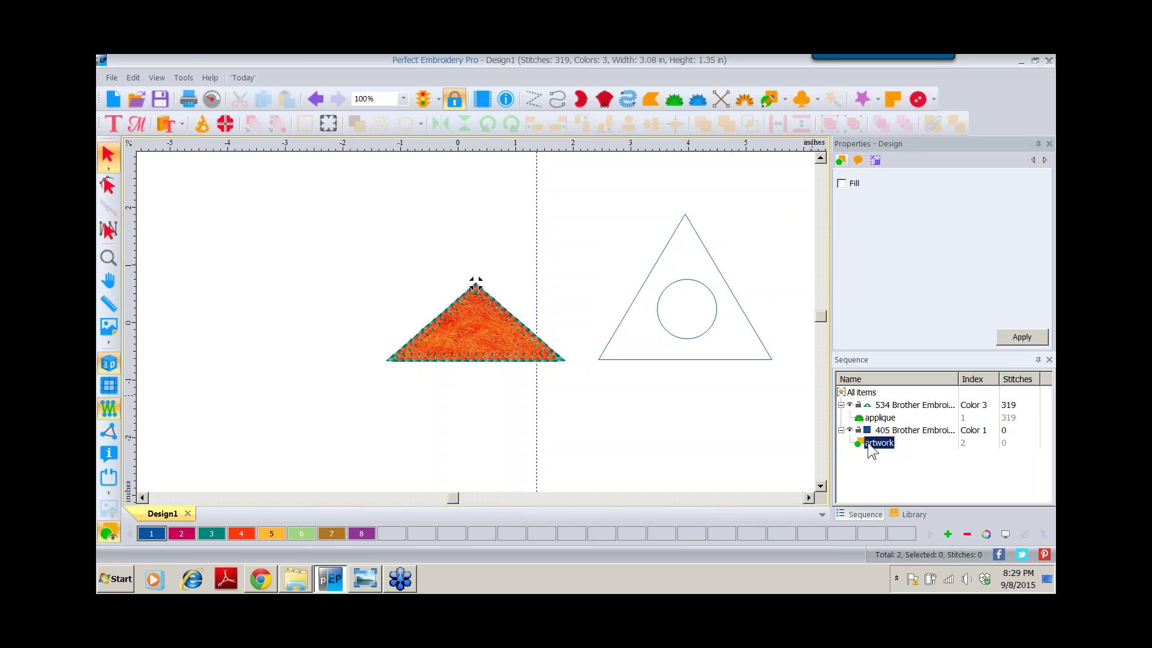
pyautogui.rightClick(706, 272)
pyautogui.moveTo(736, 171)
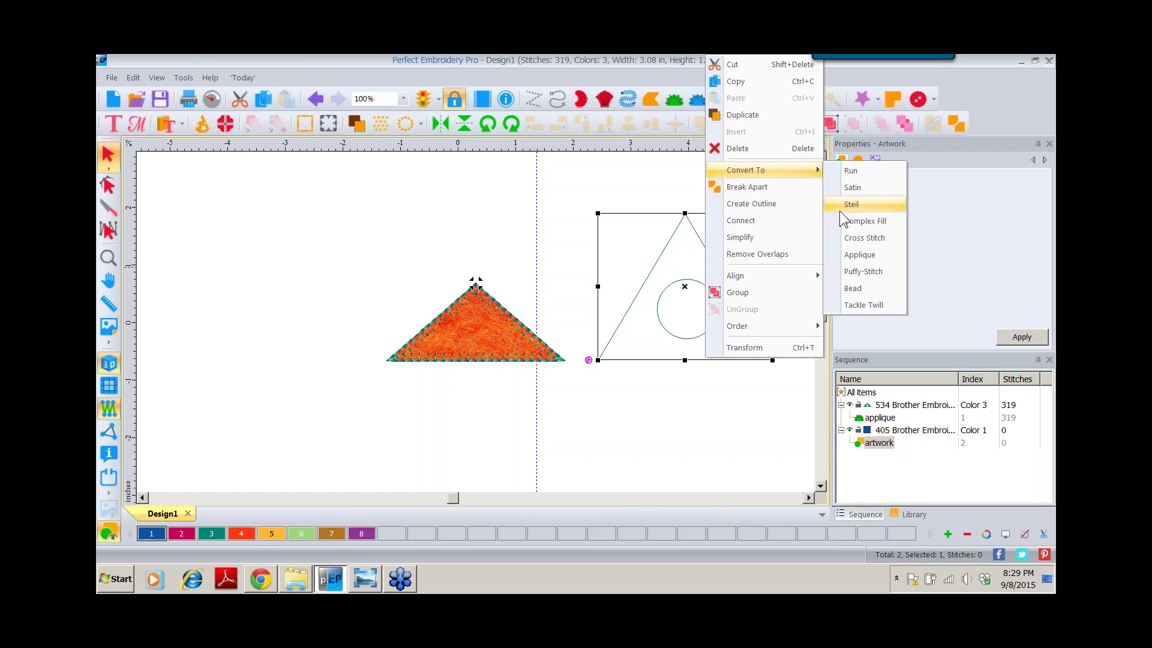
pyautogui.click(851, 254)
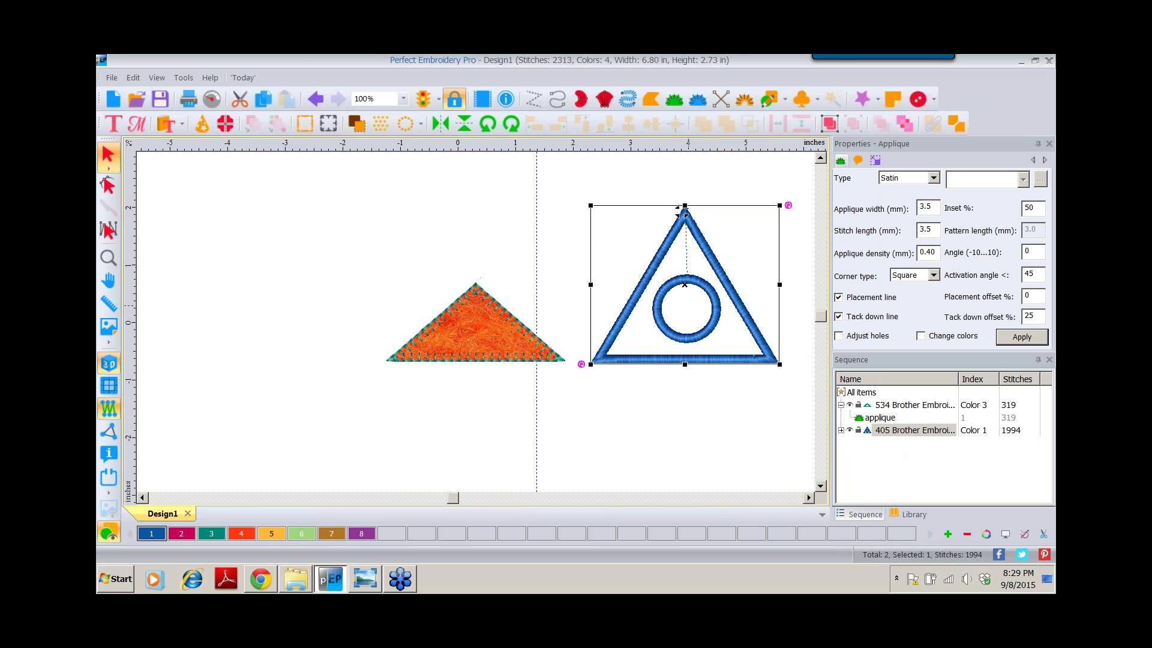
# Change the new applique's type to E-Stitch and apply it with the Change colors option enabled
pyautogui.click(934, 177)
pyautogui.click(900, 199)
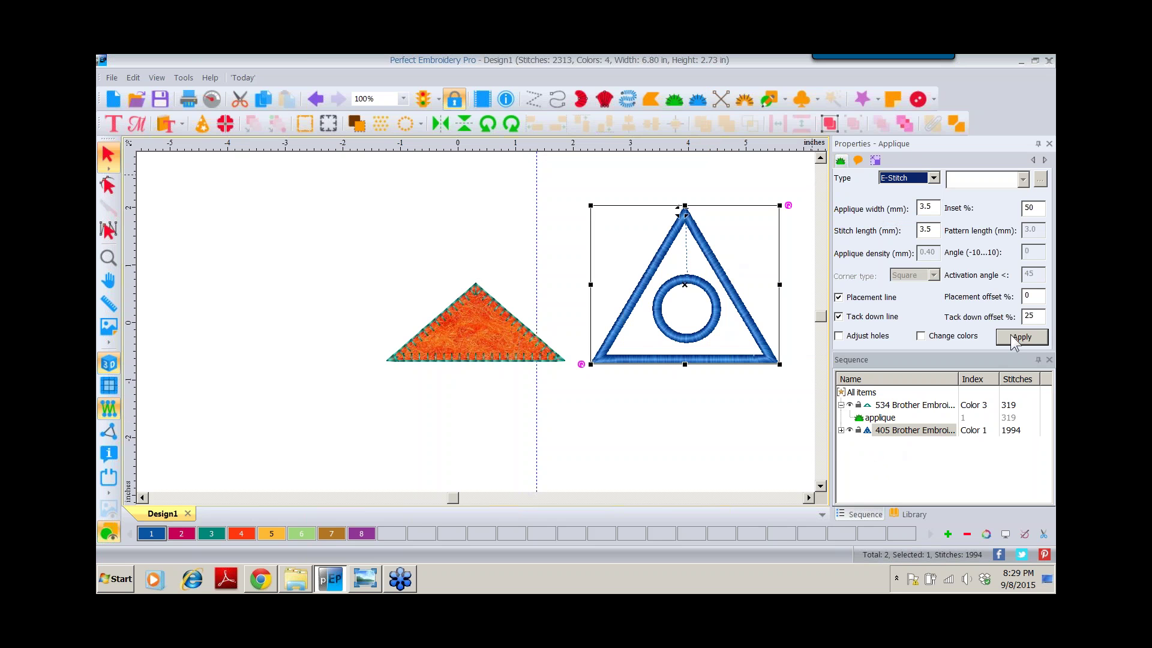
pyautogui.click(1015, 338)
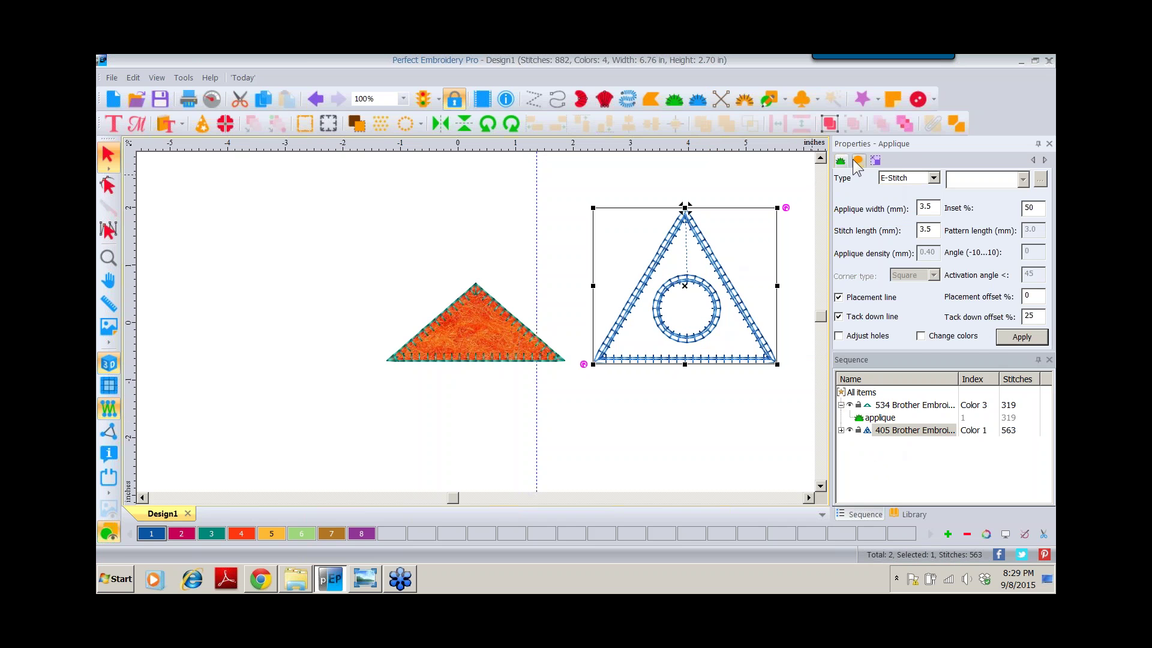
pyautogui.click(921, 335)
pyautogui.click(1020, 337)
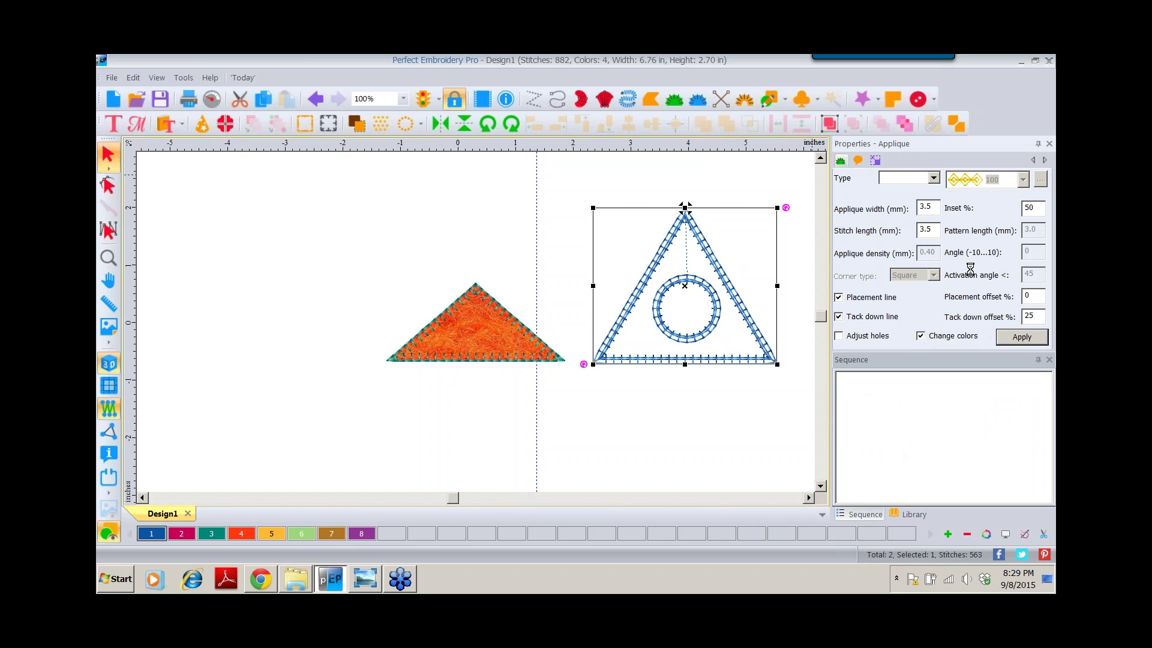
# Fill the applique triangle with the circular hole using the As Gold Velvet fabric
pyautogui.click(858, 161)
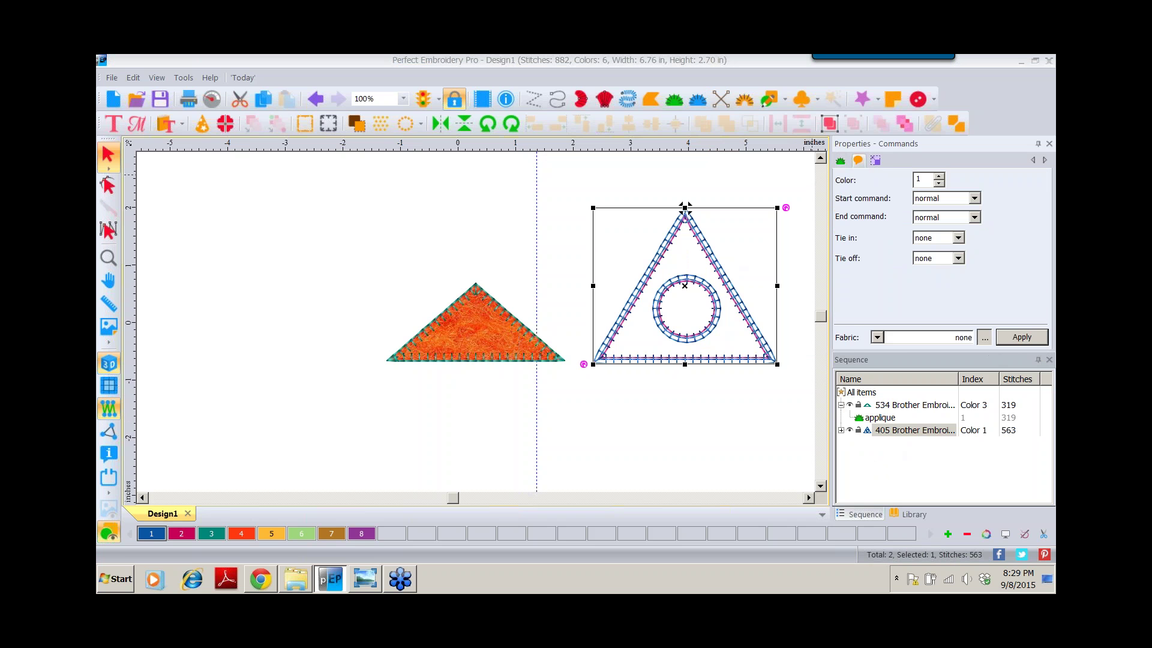
pyautogui.click(985, 337)
pyautogui.click(660, 398)
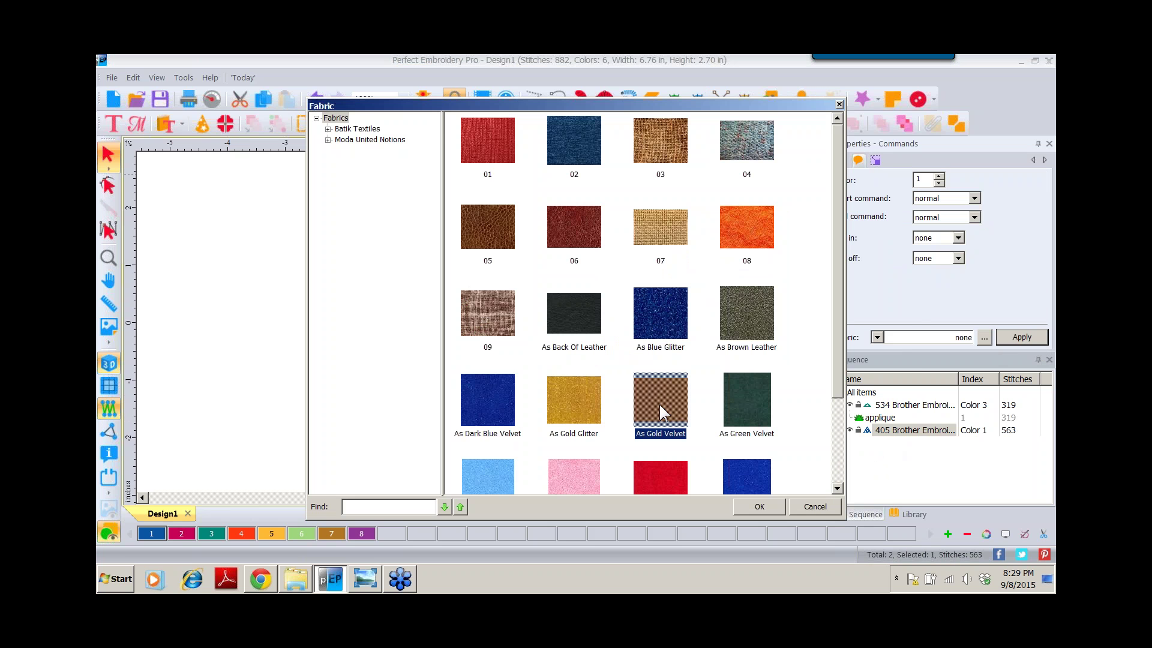
pyautogui.doubleClick(660, 405)
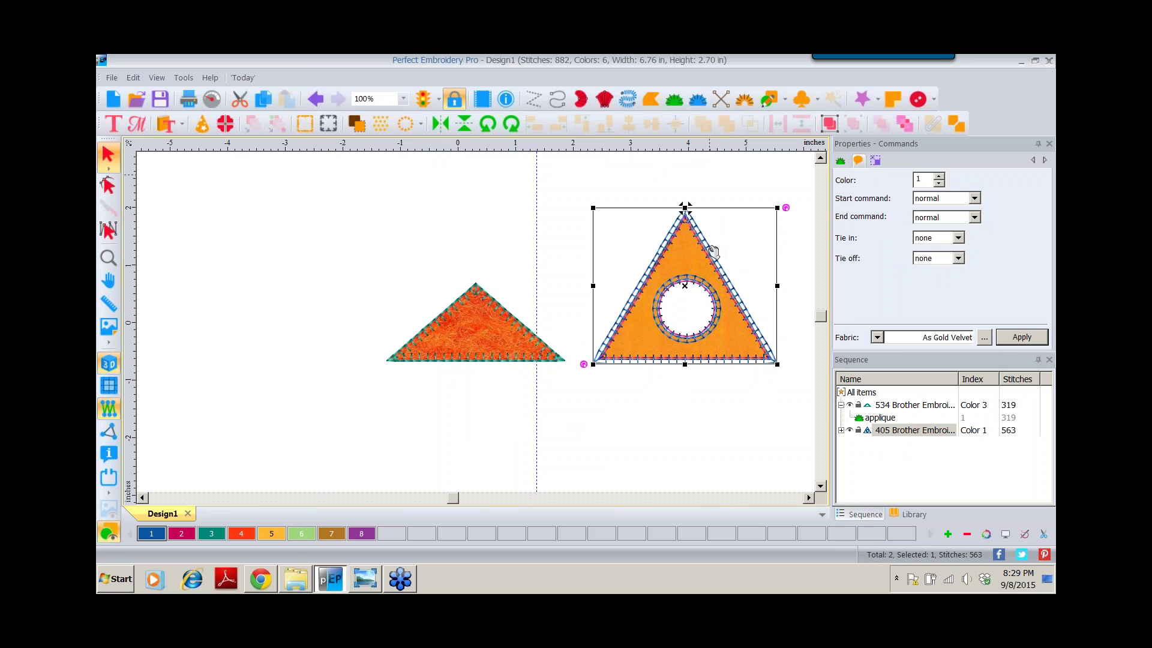
# Examine the stitching around the gold triangle's circular hole up close and try to select the first applique triangle
pyautogui.click(108, 258)
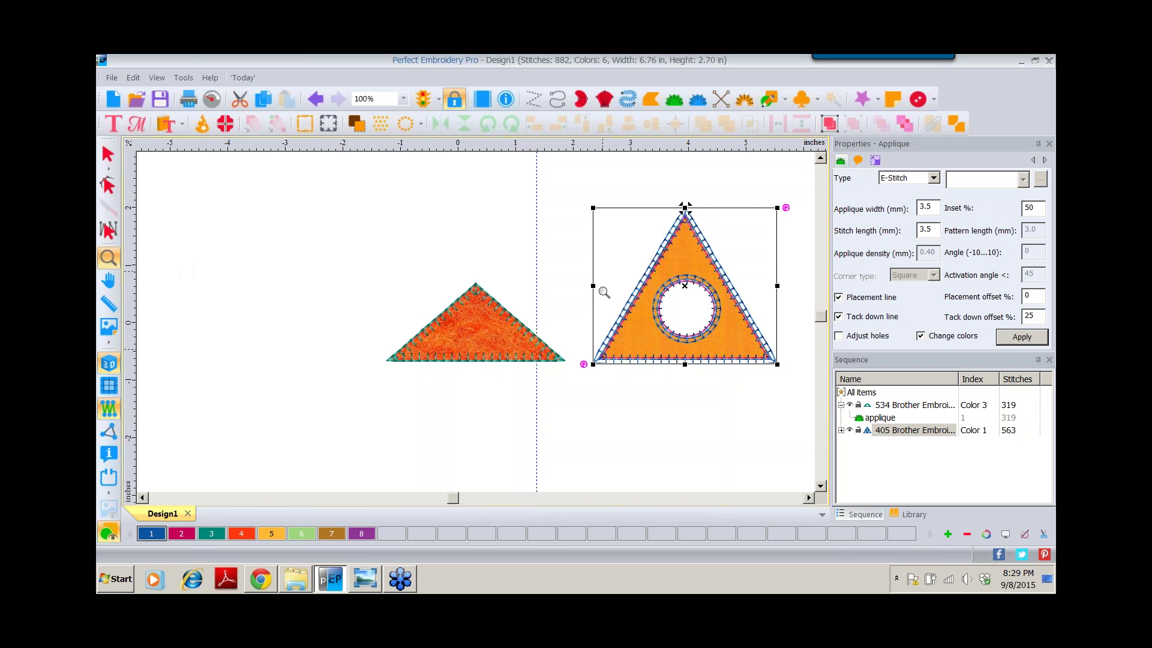
pyautogui.click(683, 312)
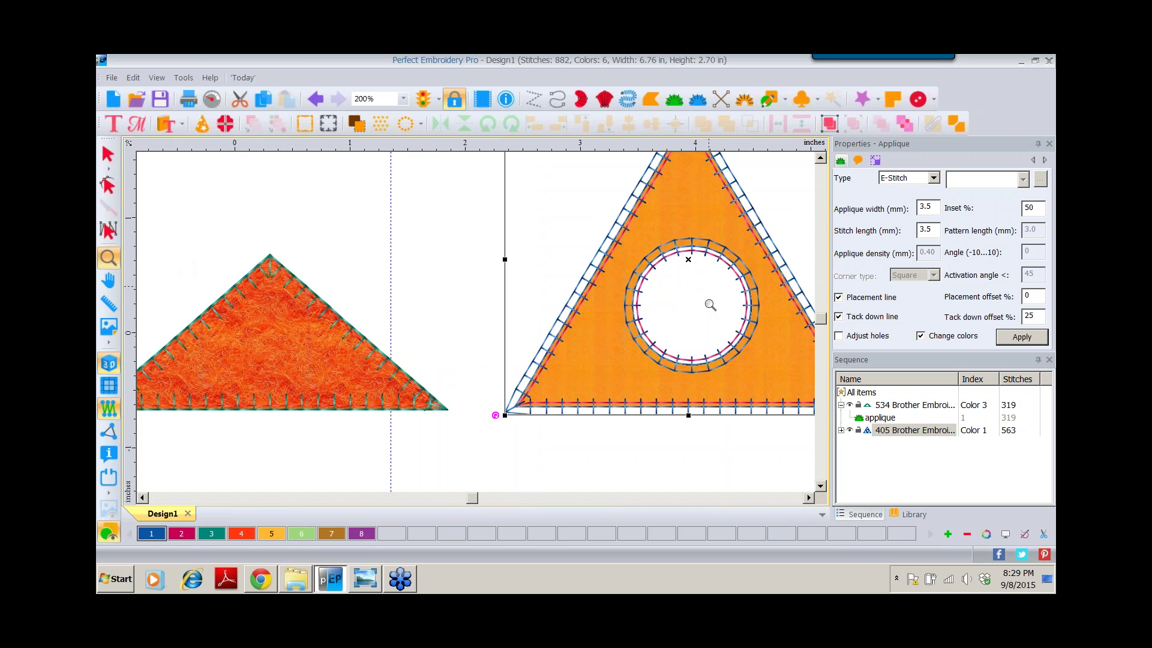
pyautogui.click(109, 156)
pyautogui.click(311, 383)
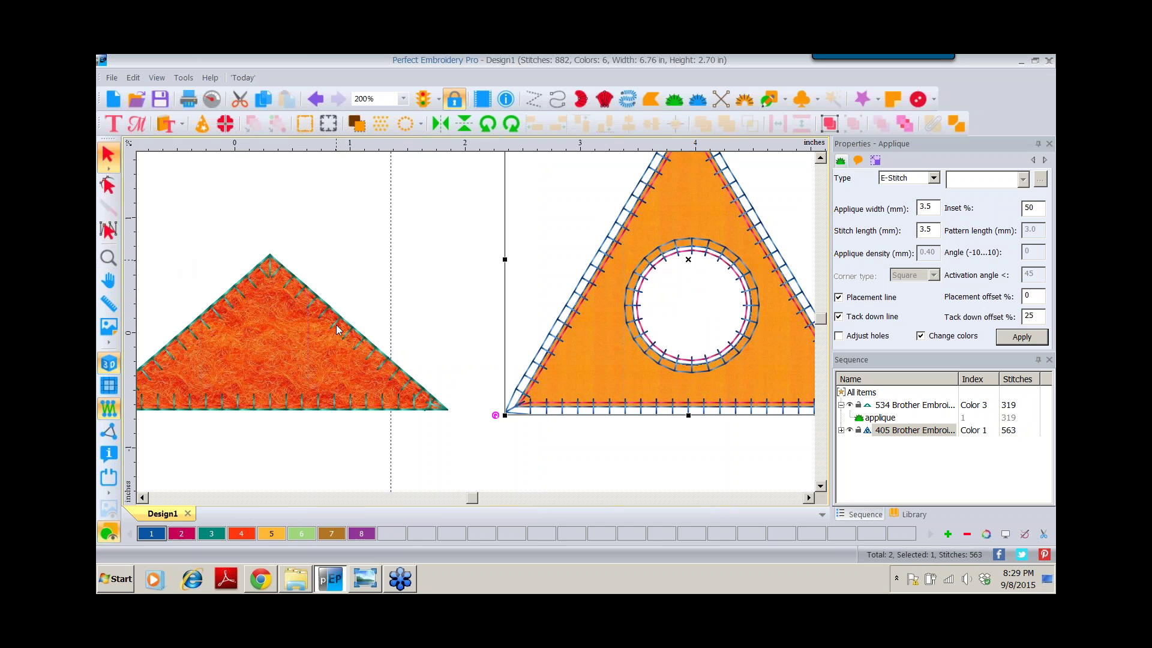
# Set the gold triangle applique's inset to 95%, apply it, and recolor the applique with palette color 4
pyautogui.doubleClick(1029, 209)
pyautogui.write('9')
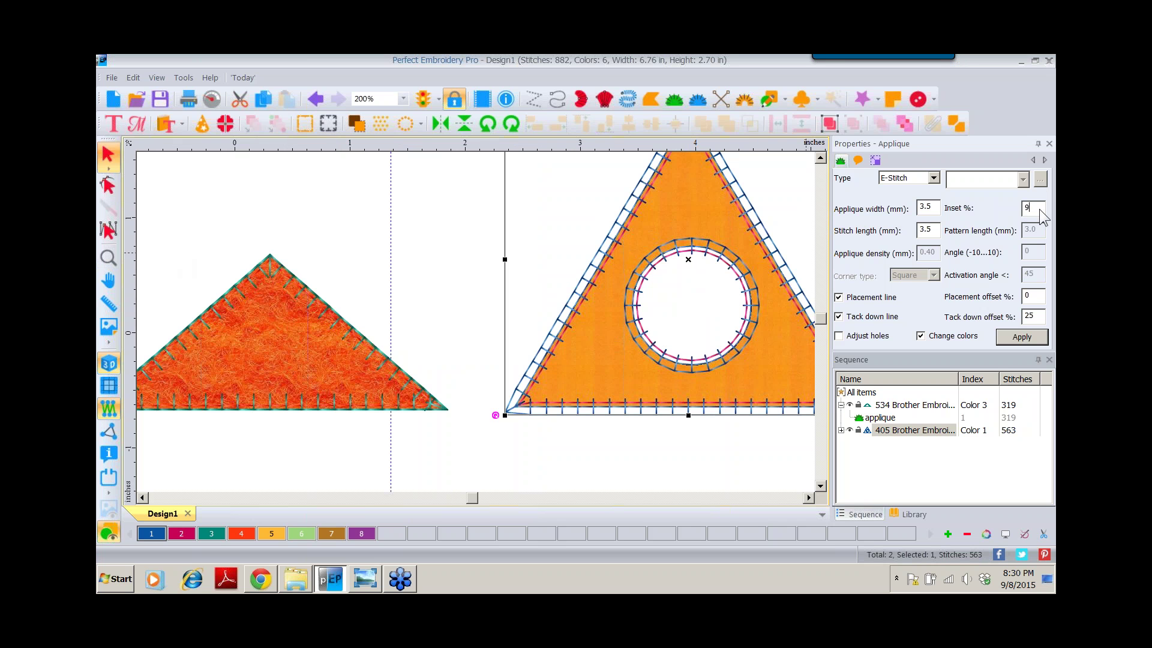
pyautogui.click(1020, 337)
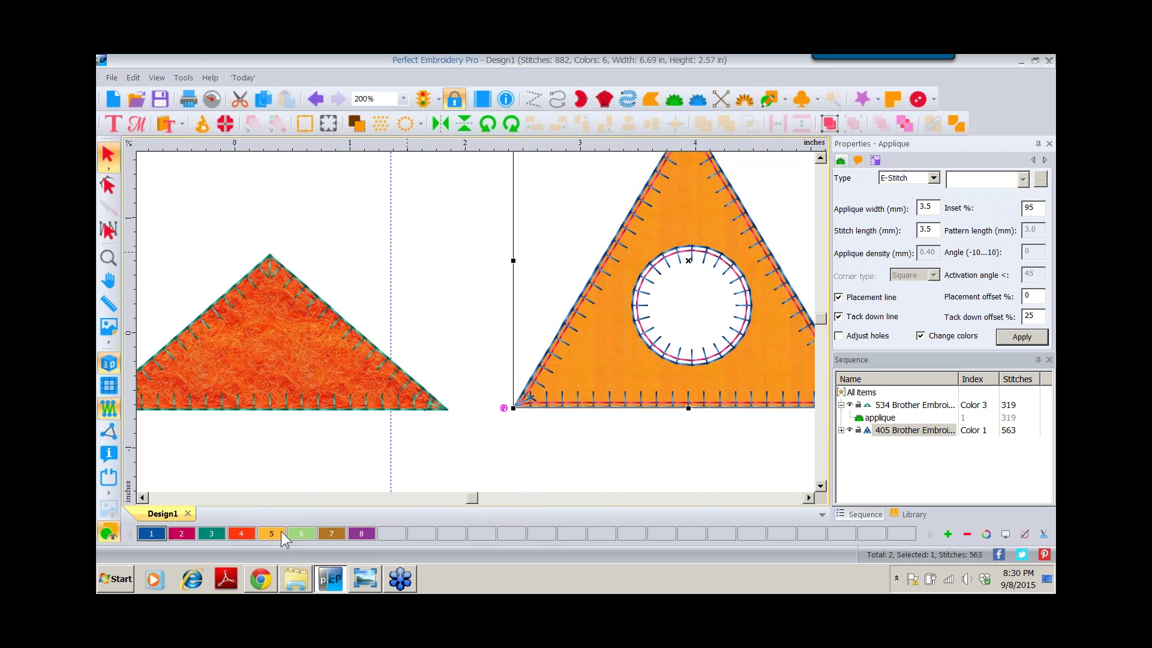
pyautogui.click(249, 532)
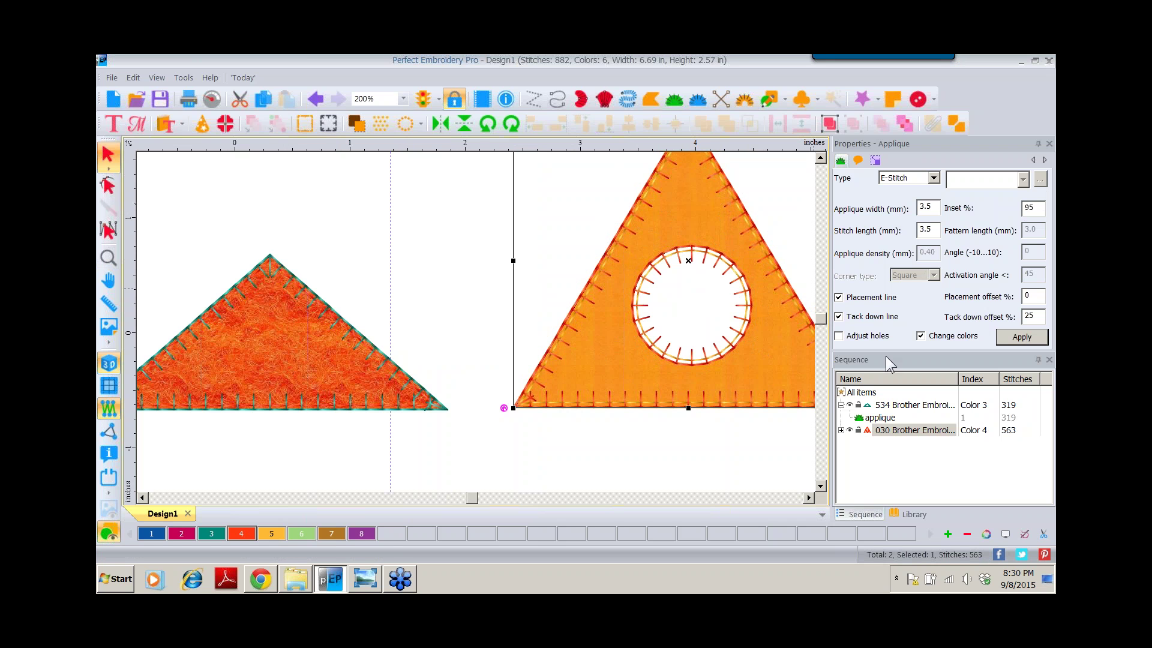
# Turn off the gold triangle's tack down line and enable Adjust holes, applying the changes to the applique
pyautogui.click(839, 316)
pyautogui.click(1021, 337)
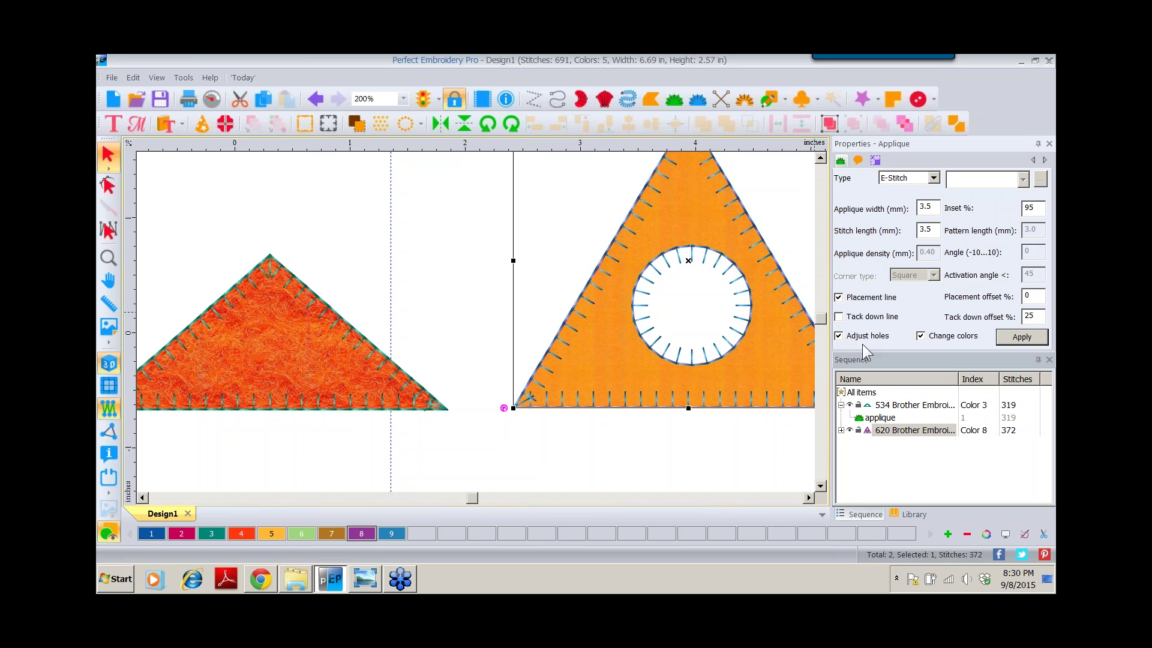
pyautogui.click(1022, 337)
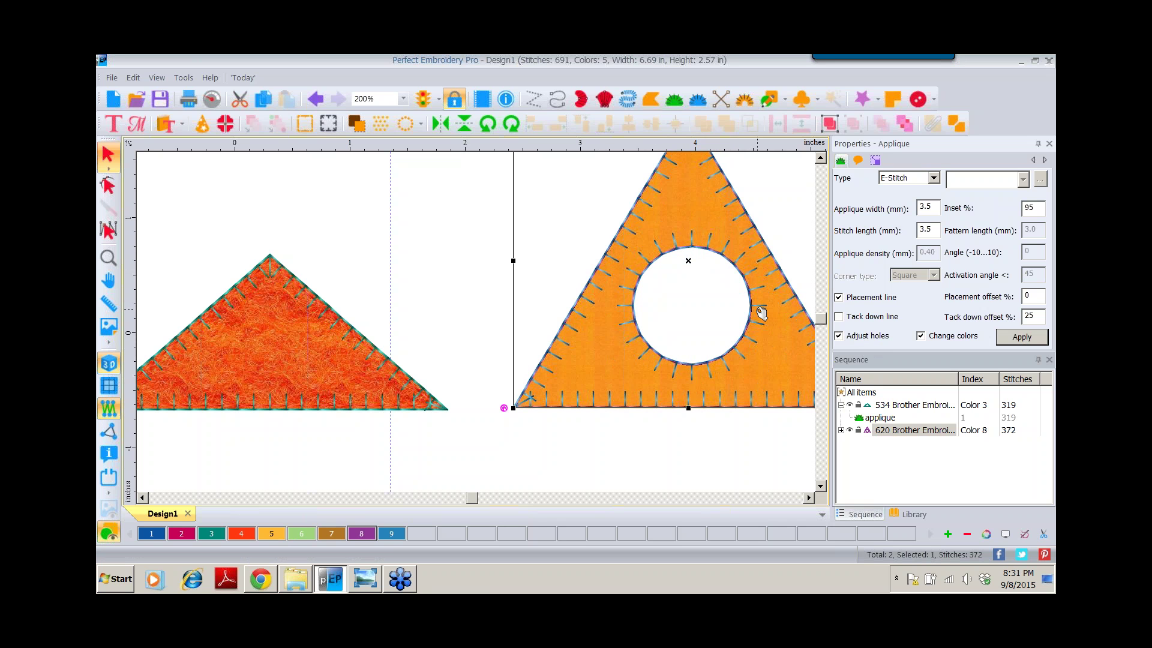
# Select the red-orange triangle applique and remove the guidelines from the workspace
pyautogui.doubleClick(110, 258)
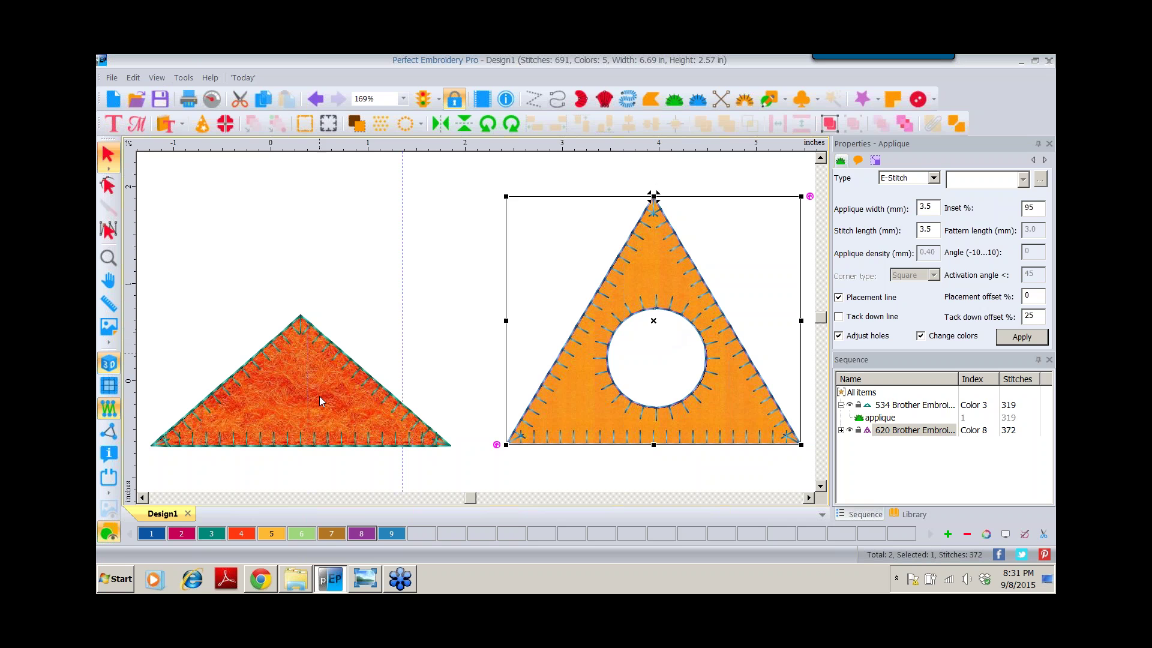
pyautogui.click(286, 387)
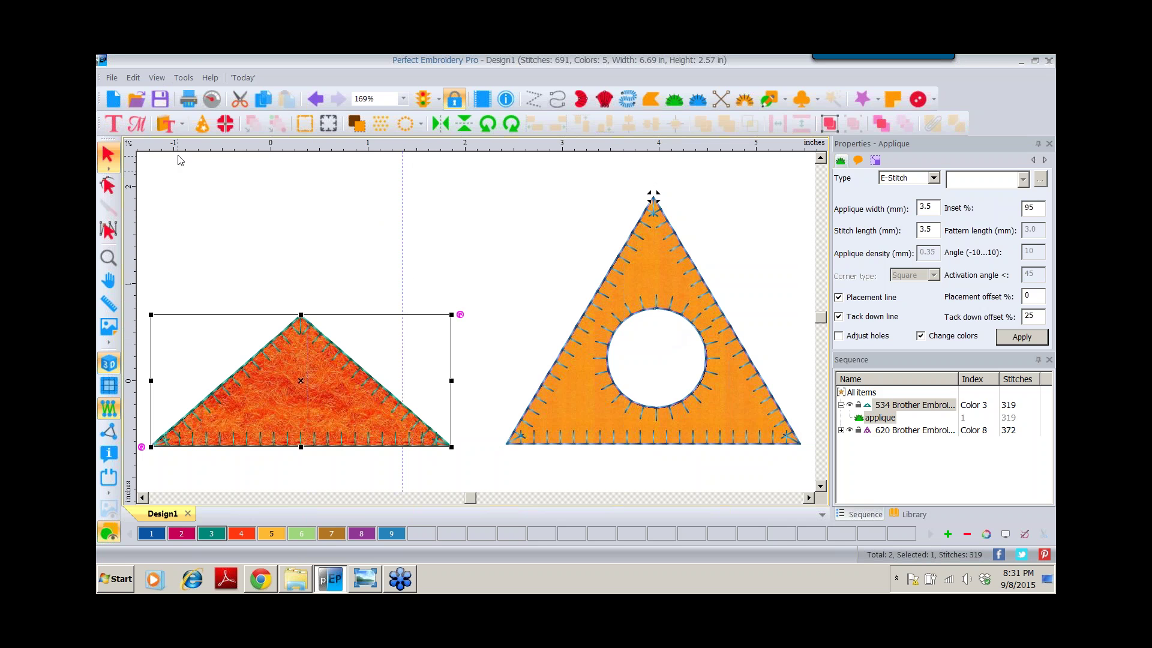
pyautogui.rightClick(131, 223)
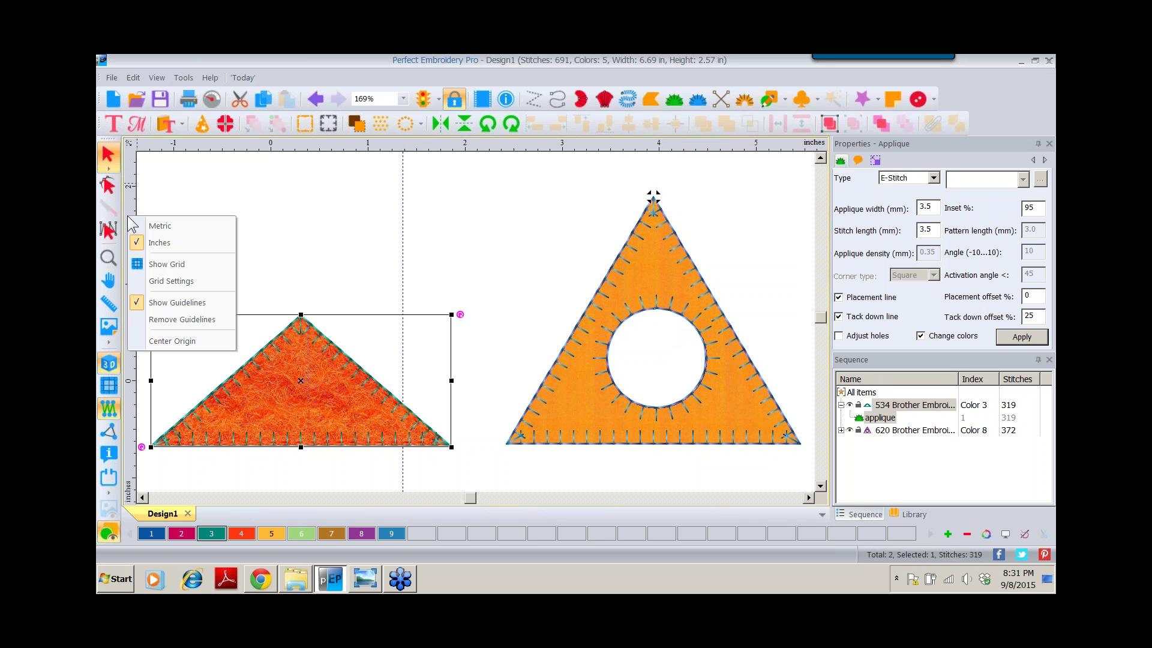
pyautogui.click(155, 319)
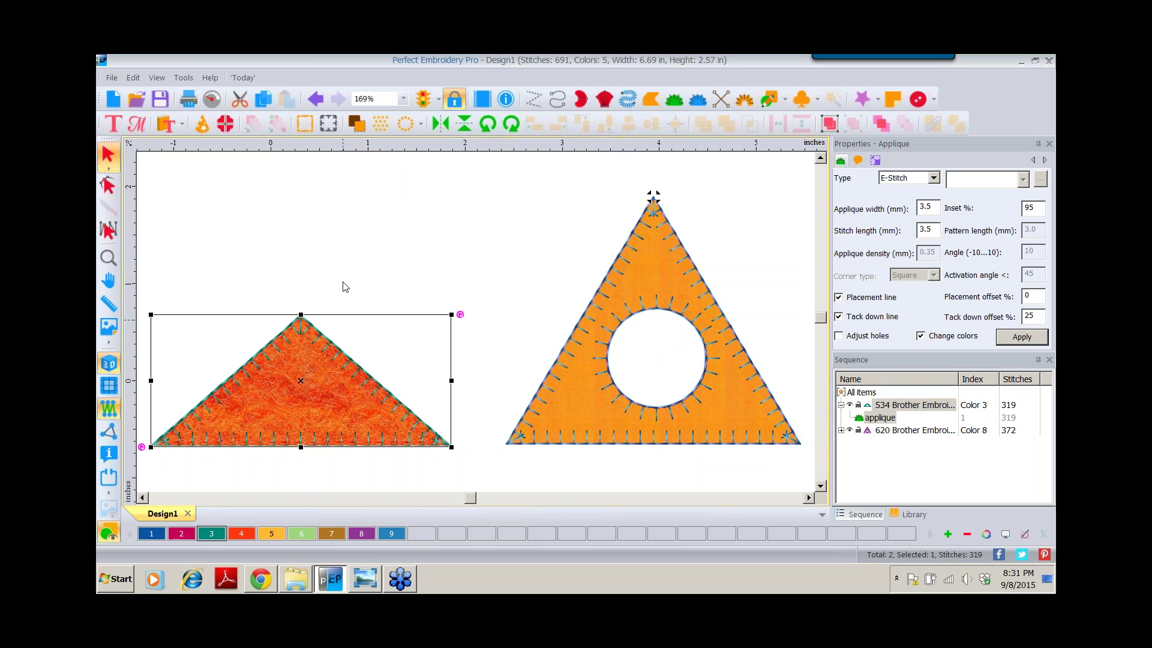
# Apply the Motif type with pattern 100 to the red-orange triangle applique and reduce its pattern length to 4 mm
pyautogui.click(142, 498)
pyautogui.click(142, 498)
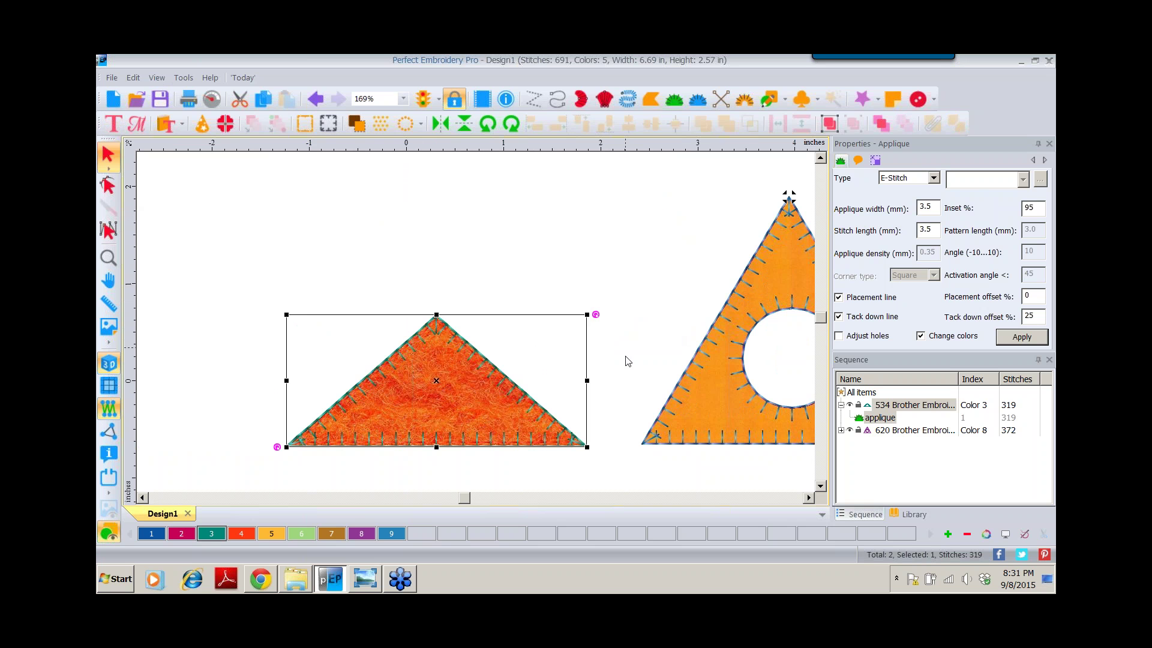
pyautogui.click(934, 178)
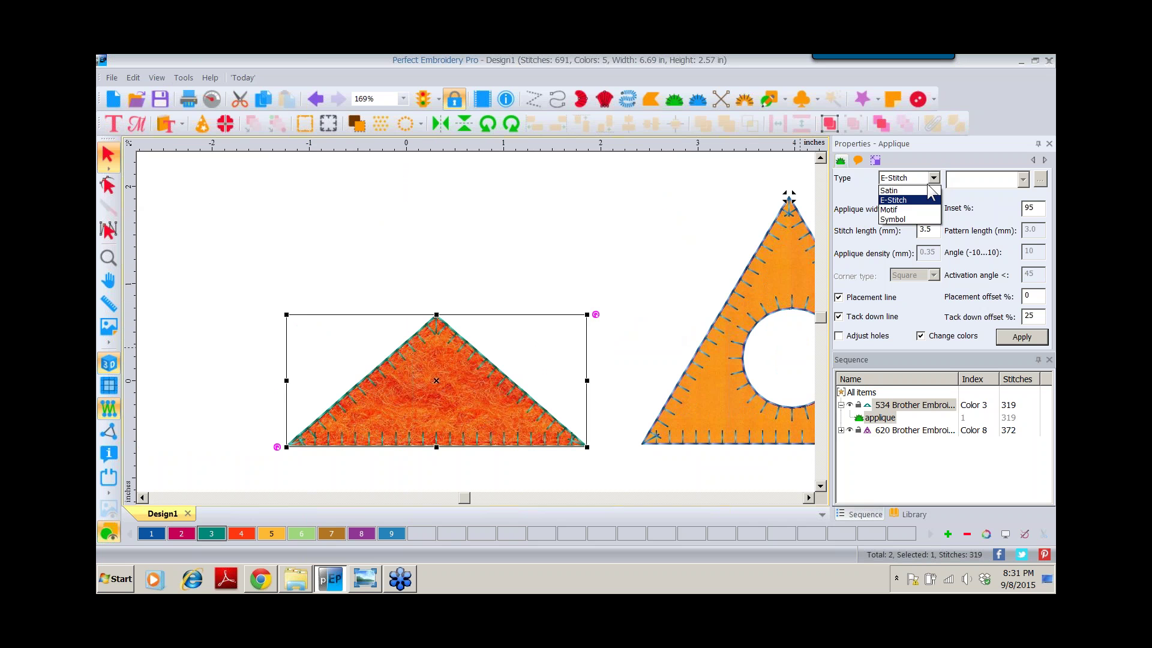
pyautogui.click(902, 209)
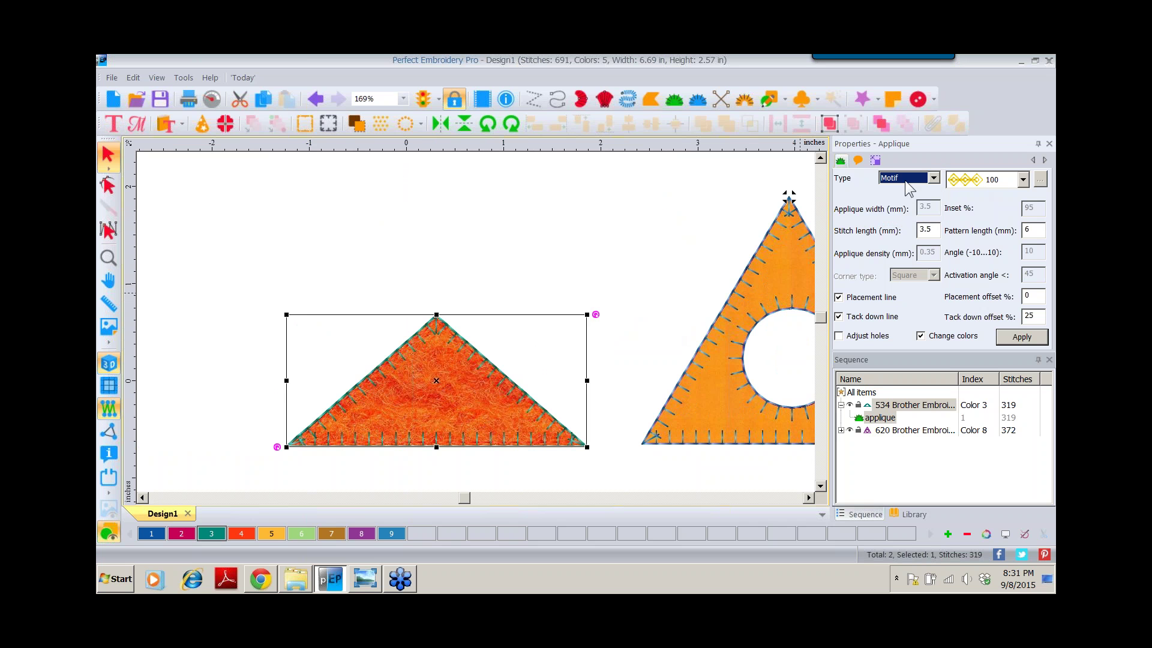
pyautogui.click(1019, 337)
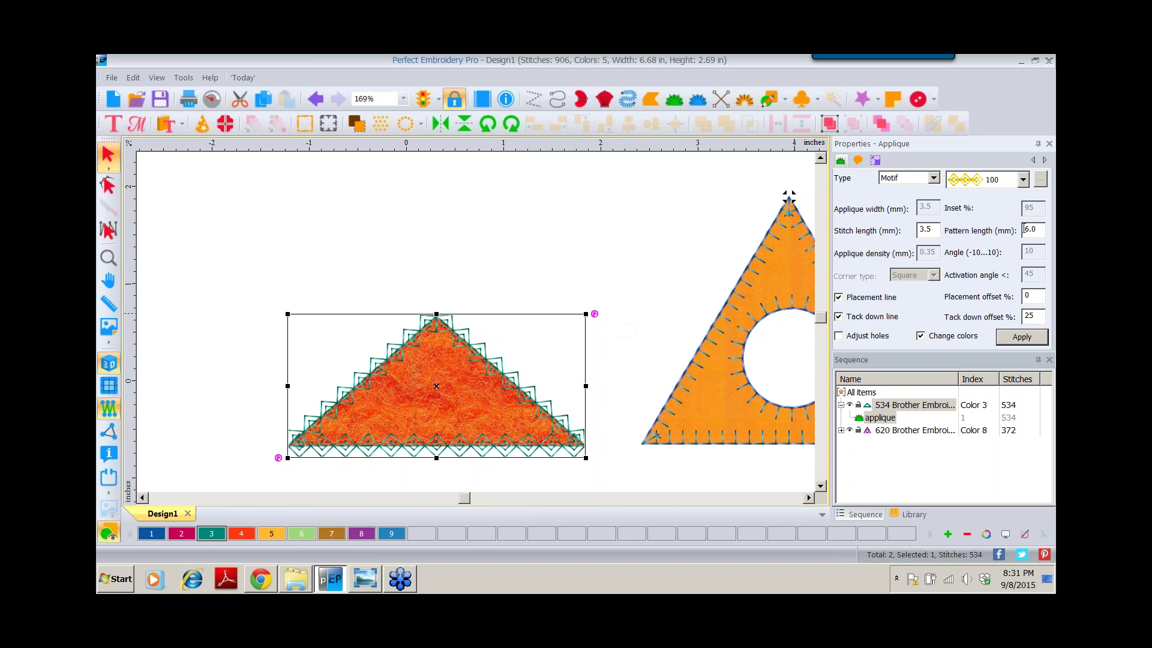
pyautogui.moveTo(1024, 229); pyautogui.dragTo(1037, 229)
pyautogui.write('4')
pyautogui.click(1018, 340)
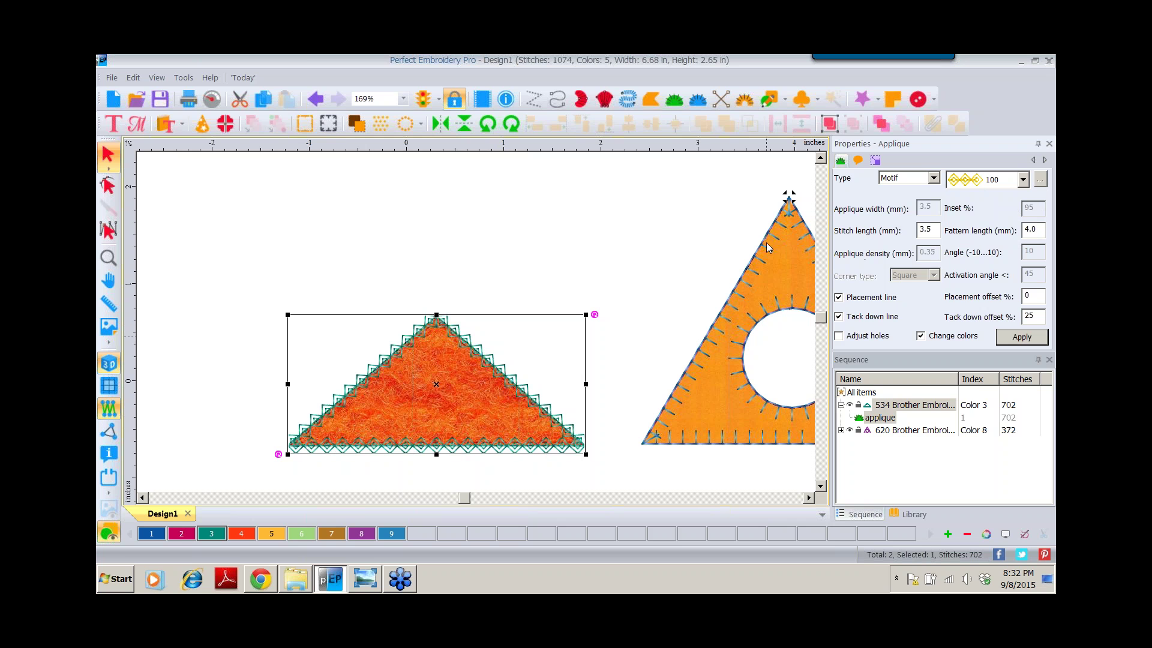
# Change the red-orange triangle's border motif to pattern 106 and apply it
pyautogui.click(1023, 179)
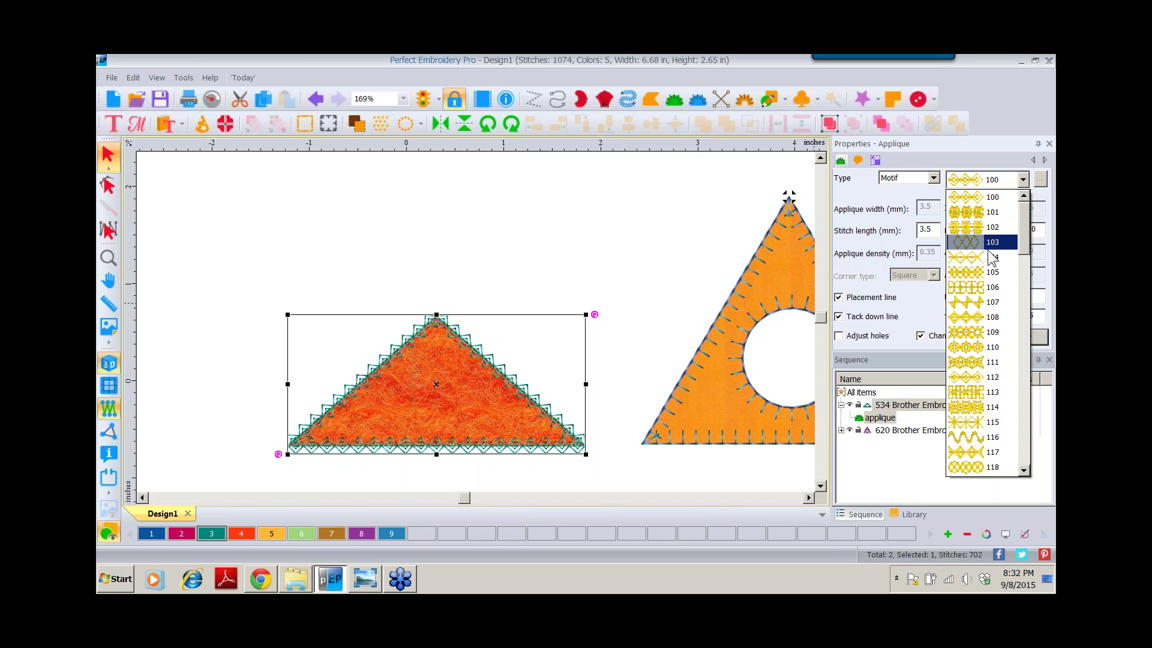
pyautogui.click(979, 288)
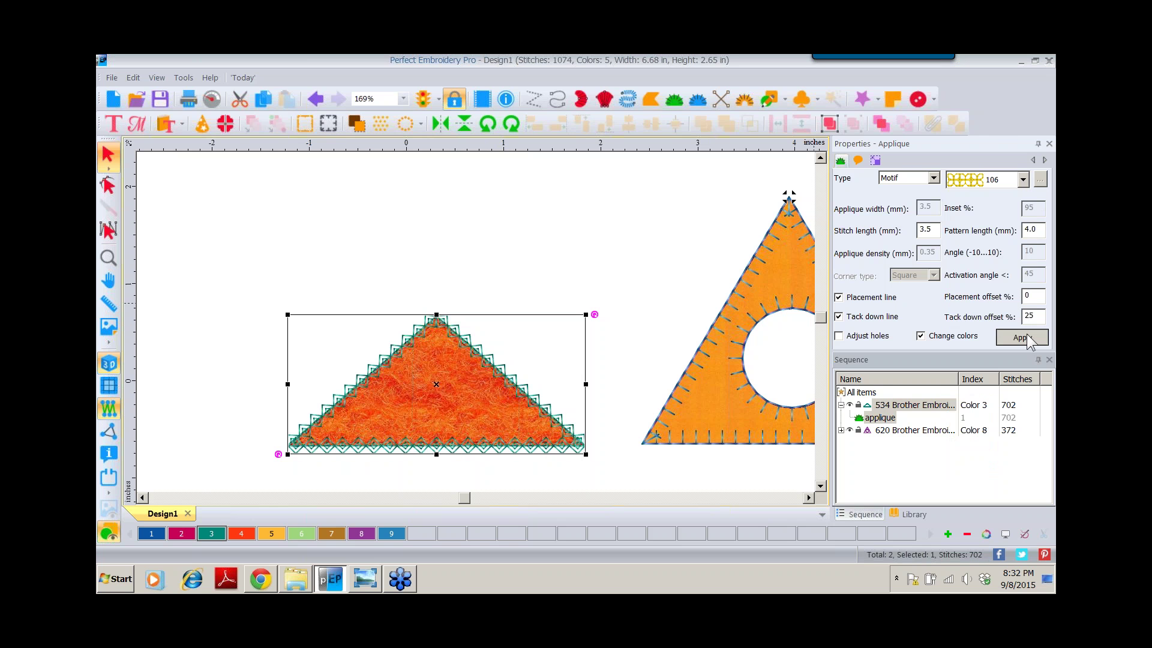
pyautogui.click(1021, 336)
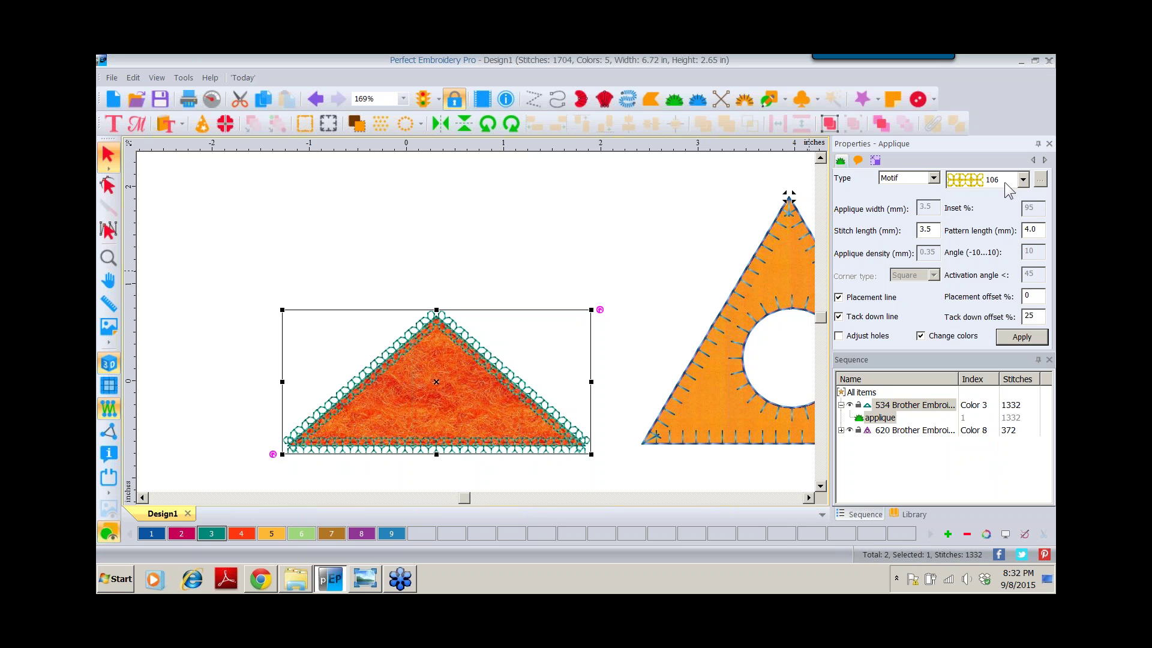
# Switch the red-orange triangle's border motif to pattern 181 and apply it
pyautogui.click(1021, 180)
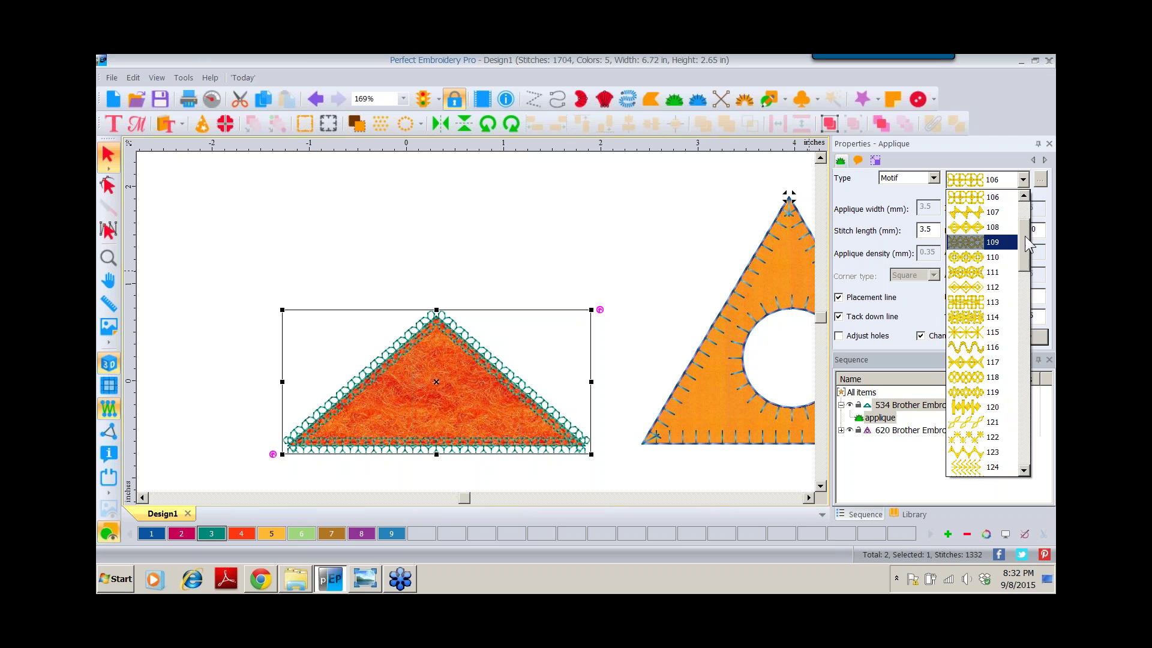
pyautogui.moveTo(1027, 242); pyautogui.dragTo(1023, 420)
pyautogui.click(992, 301)
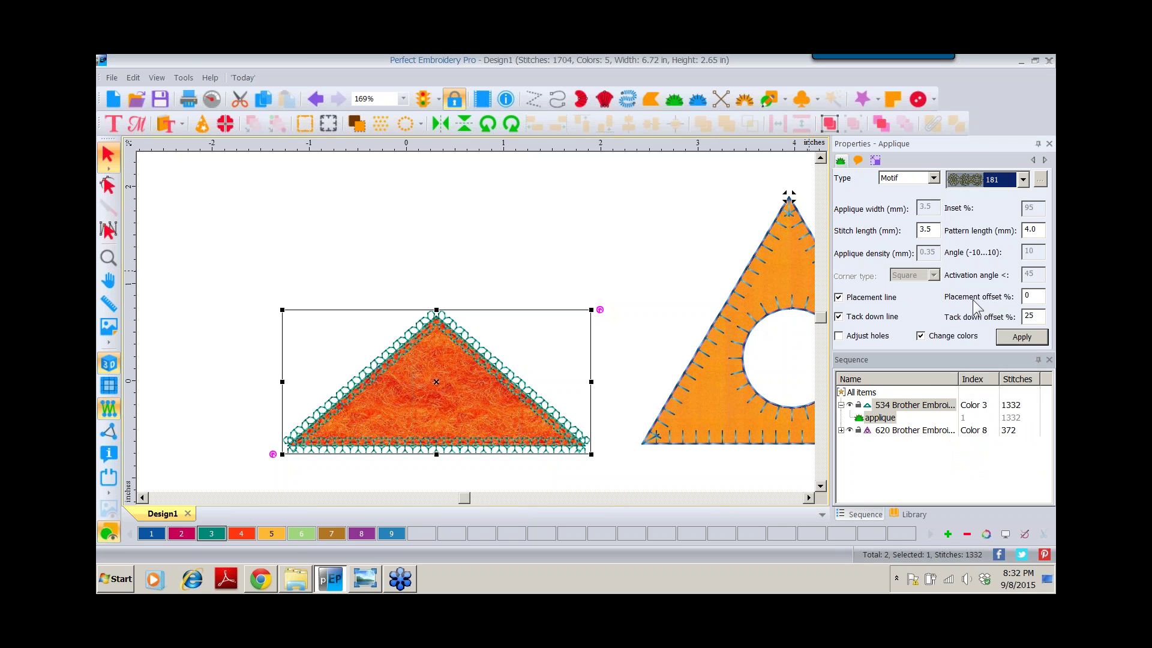
pyautogui.click(1010, 343)
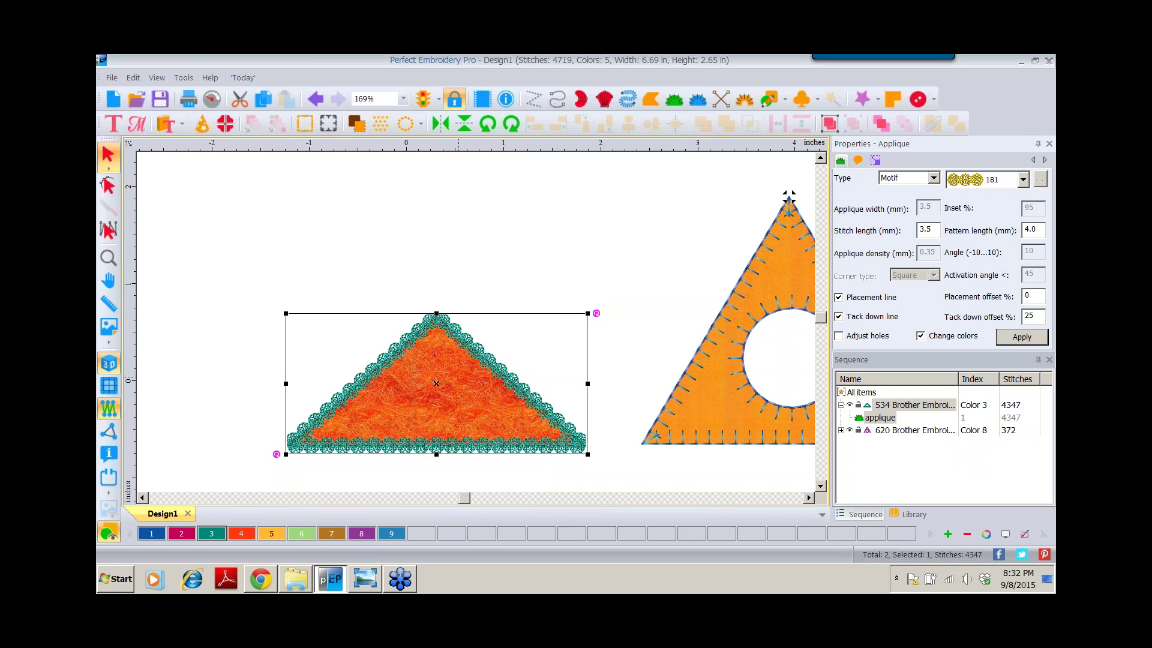
# Change the red-orange triangle's applique type to Symbol and apply the Asterisk symbol along its border
pyautogui.click(933, 178)
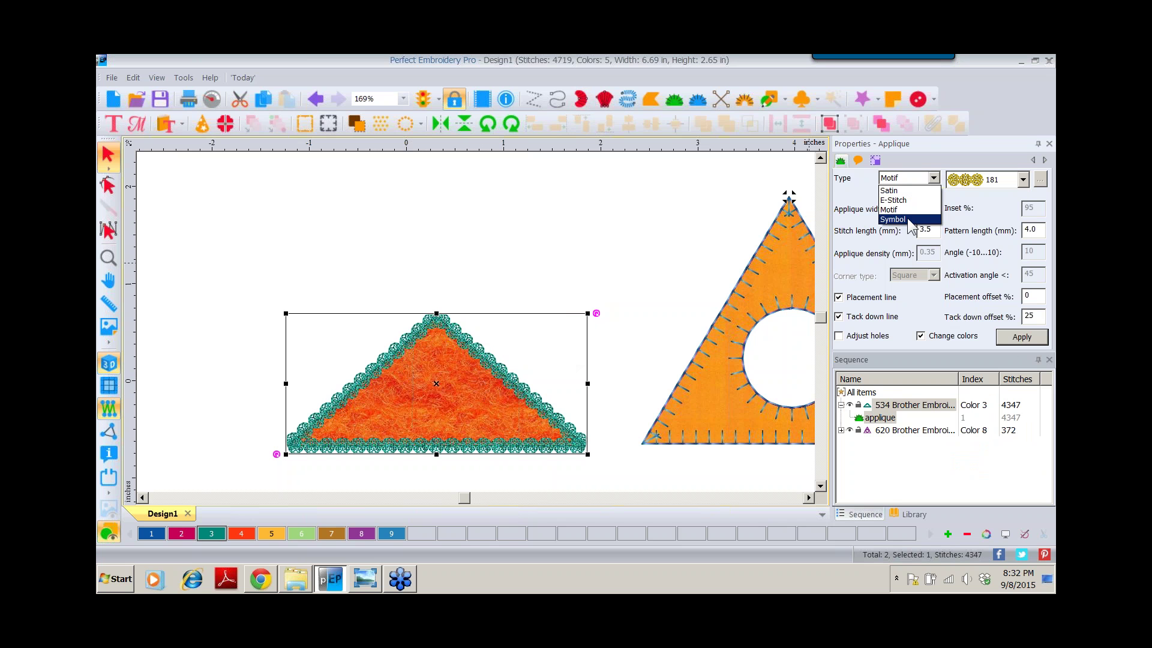
pyautogui.click(900, 219)
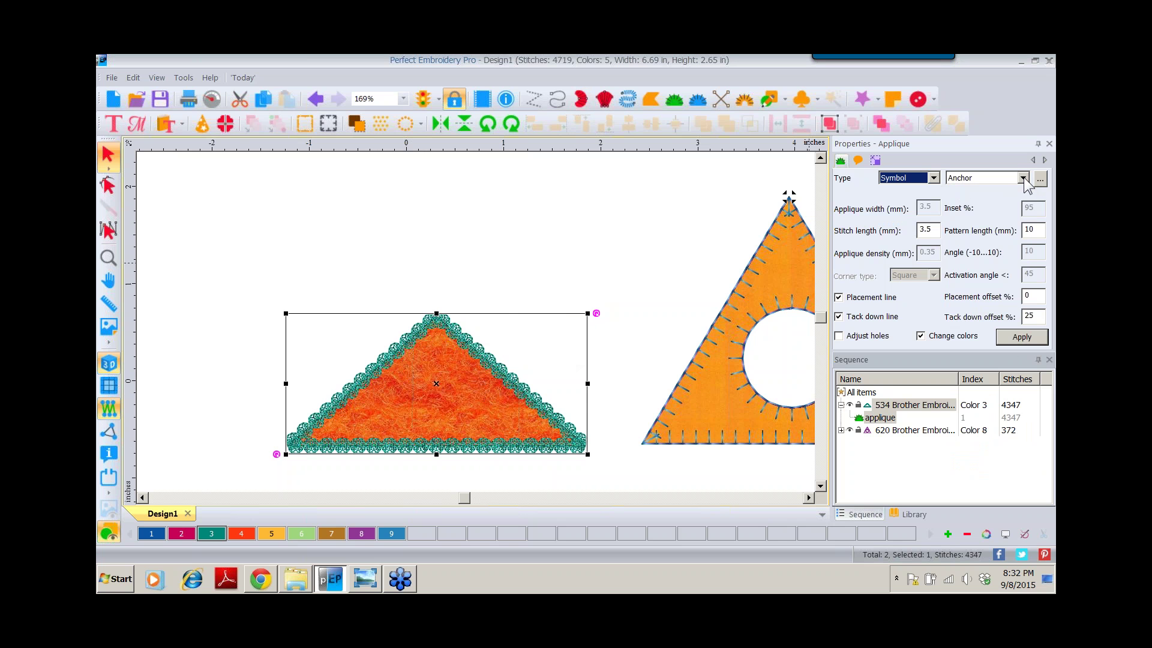
pyautogui.click(1039, 179)
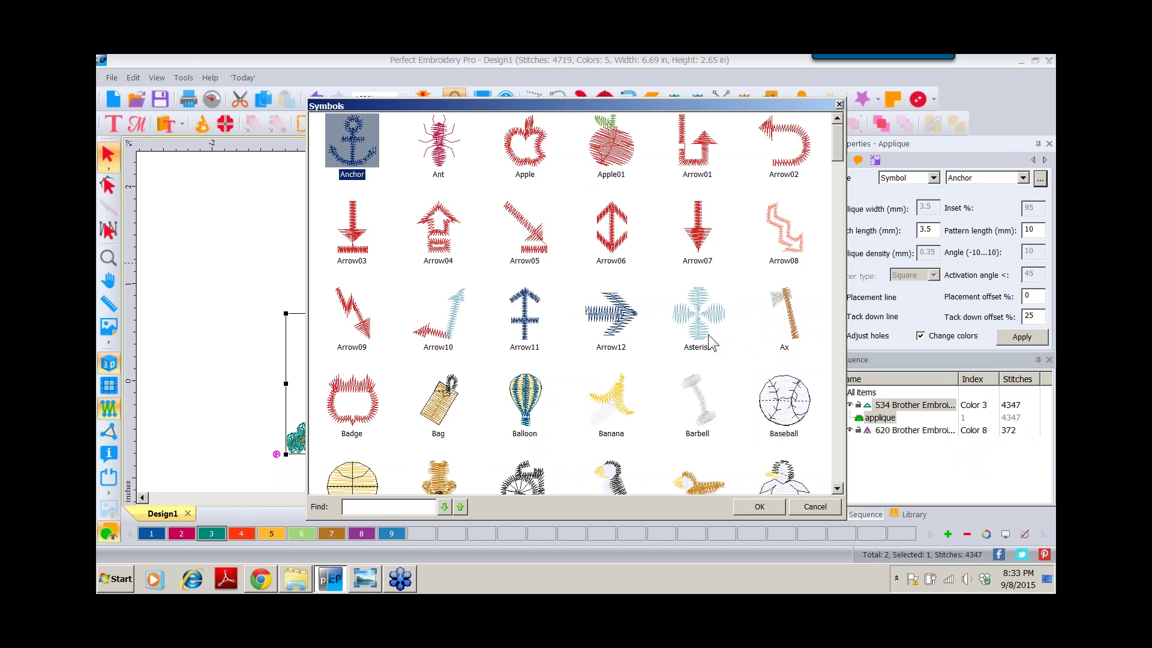
pyautogui.doubleClick(699, 318)
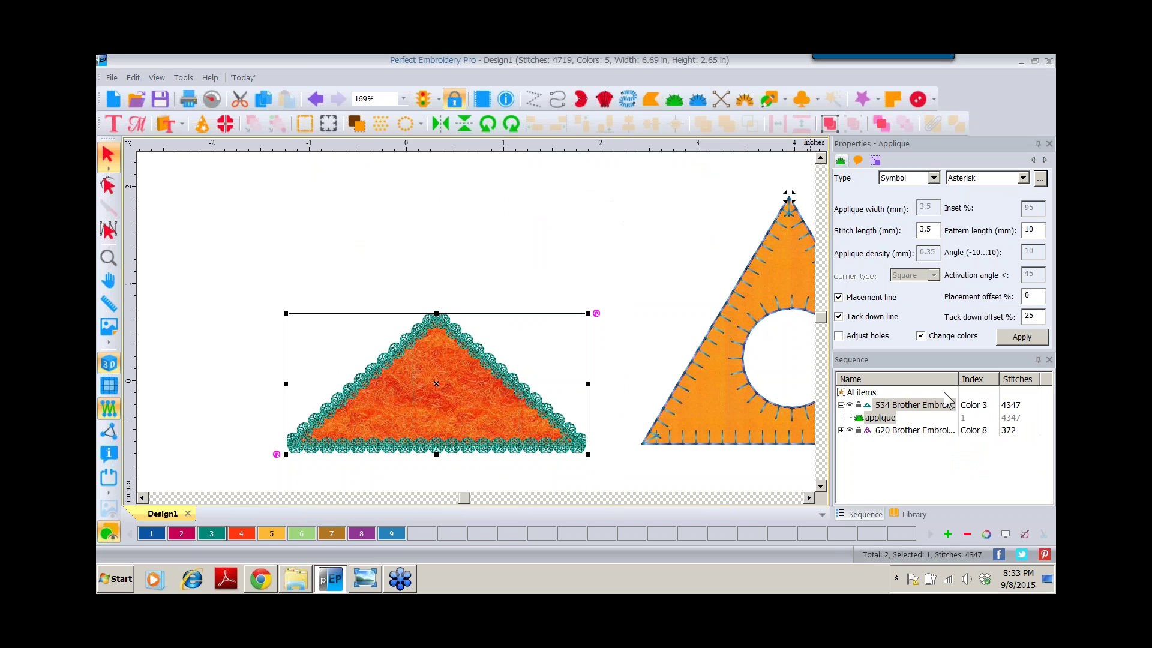
pyautogui.click(1013, 337)
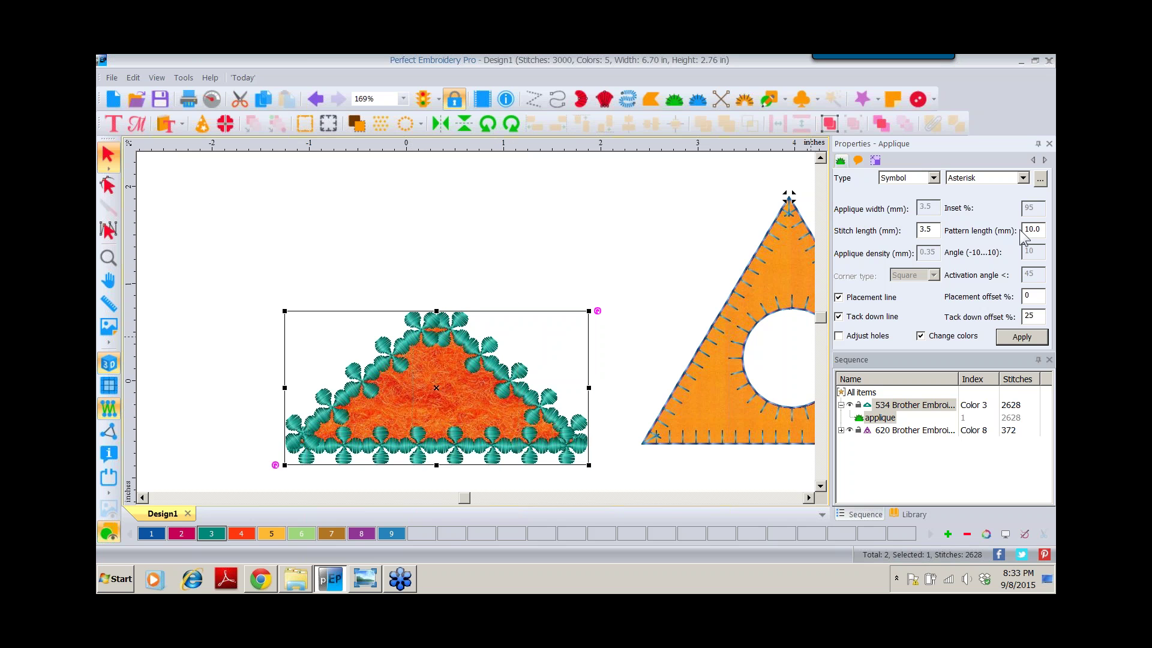
# Set the pattern length of the red-orange triangle's symbol border to 5 mm and apply it
pyautogui.moveTo(1025, 229); pyautogui.dragTo(1050, 229)
pyautogui.write('5')
pyautogui.click(1020, 337)
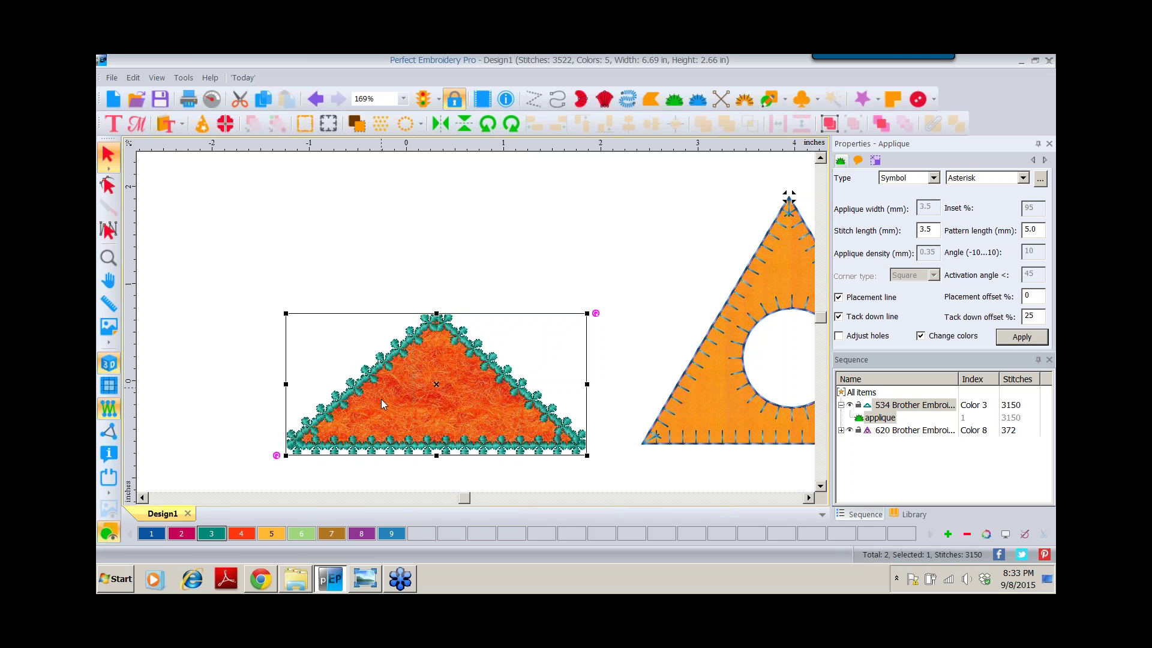
# Replace the red-orange triangle's border symbol with Checkerboard from the symbol collection and apply it
pyautogui.click(1039, 179)
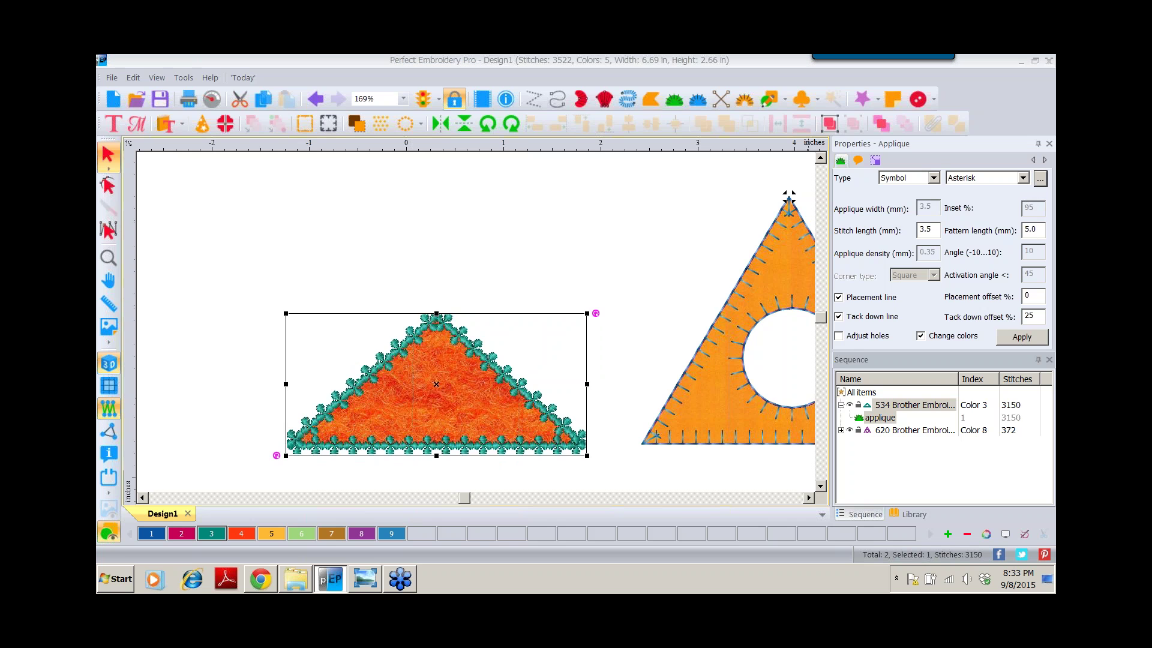
pyautogui.moveTo(838, 151); pyautogui.dragTo(836, 210)
pyautogui.doubleClick(458, 297)
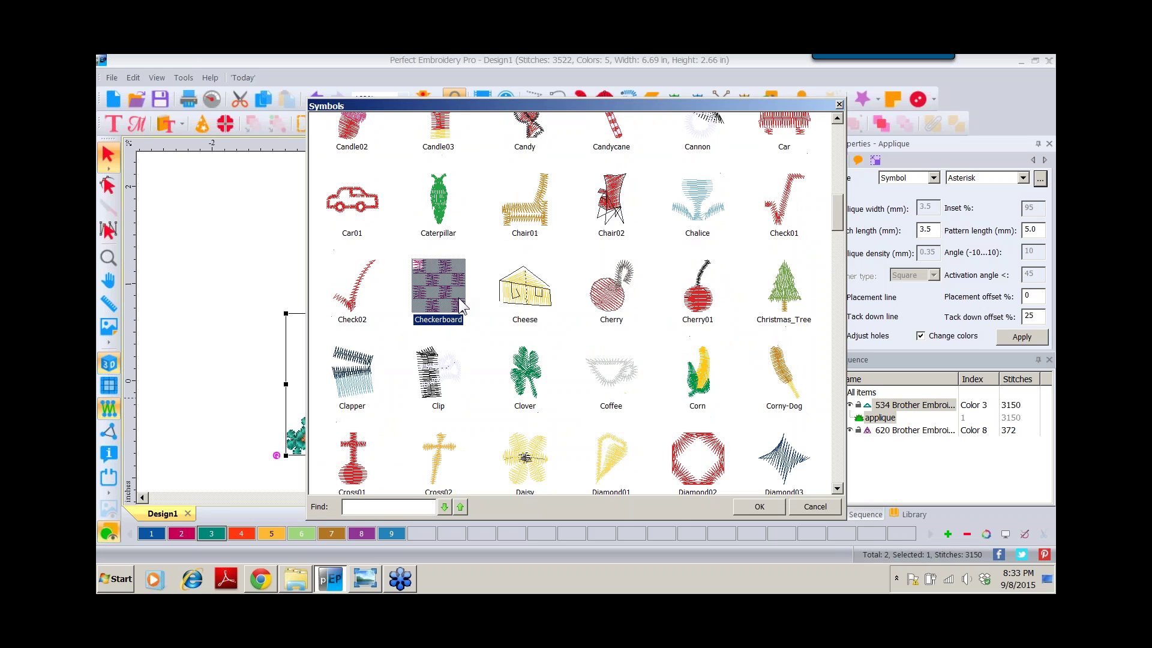
pyautogui.click(1014, 337)
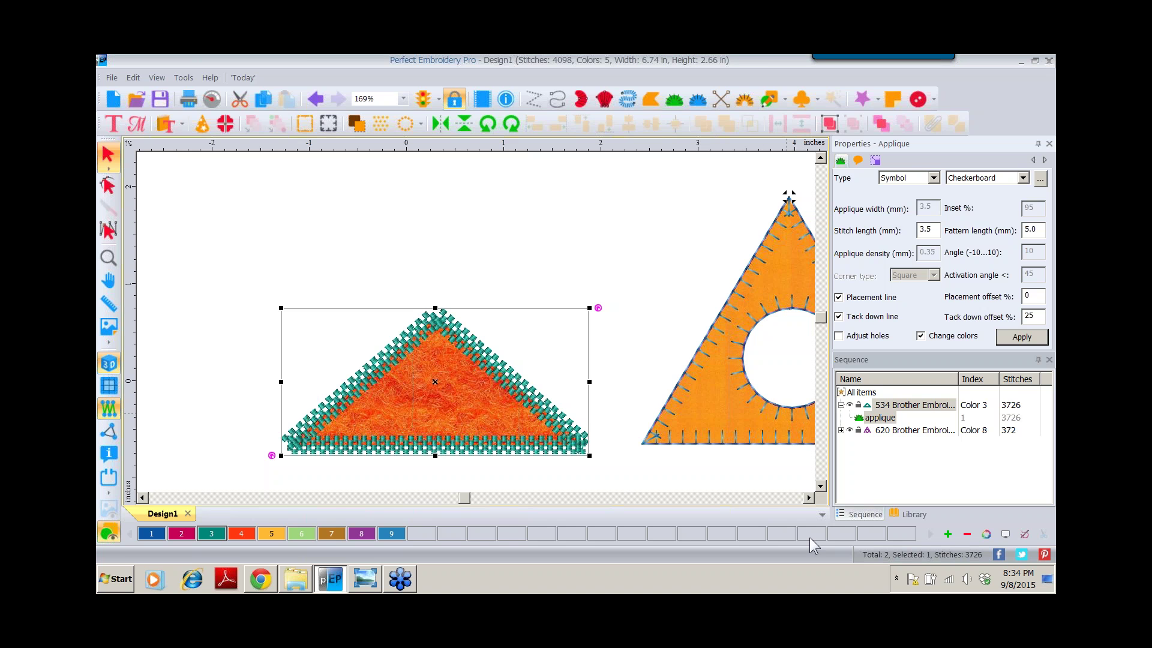
# Set the gold triangle's applique width to 3.0 mm, turn its tack down line back on, and apply the changes
pyautogui.click(808, 498)
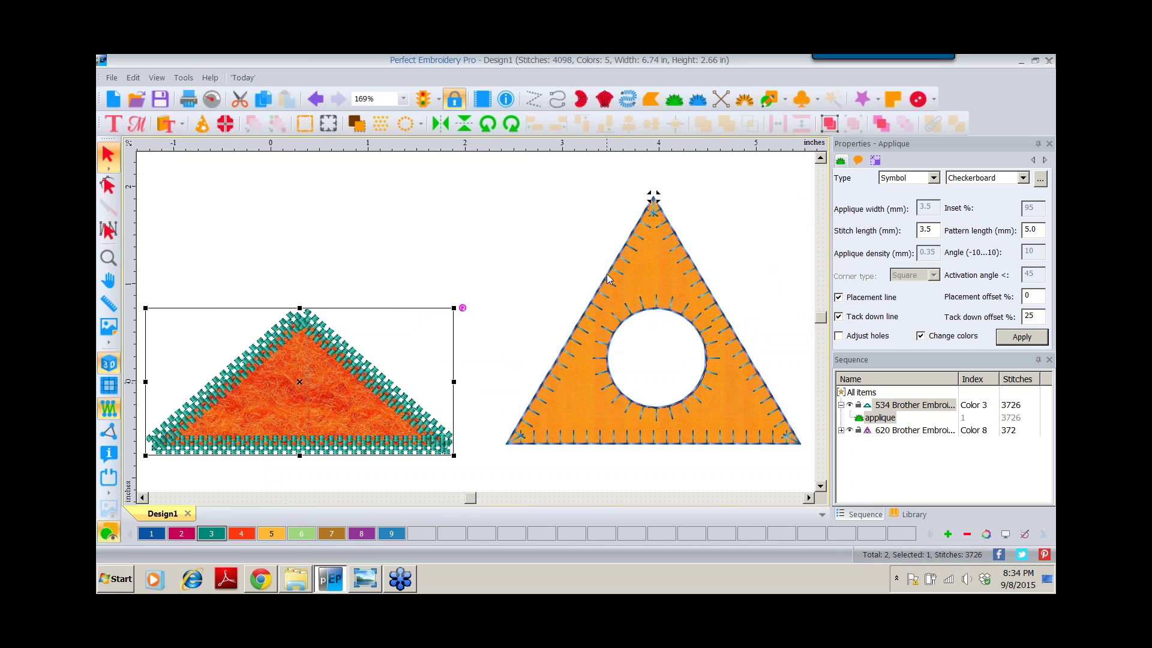
pyautogui.click(790, 431)
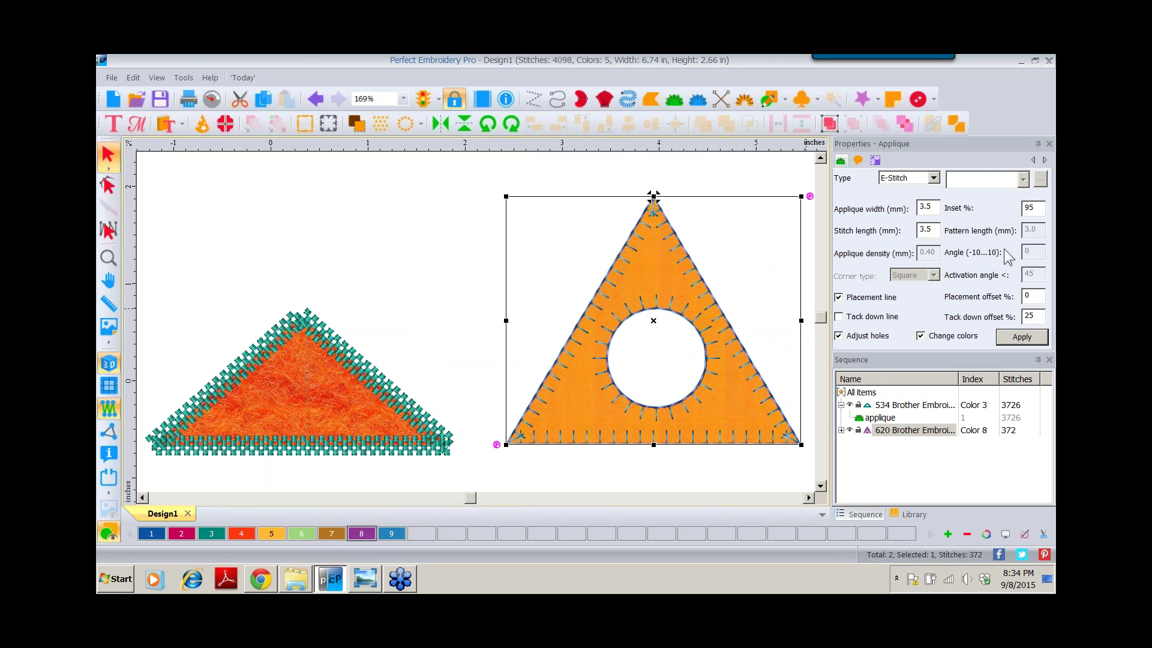
pyautogui.click(921, 336)
pyautogui.doubleClick(935, 230)
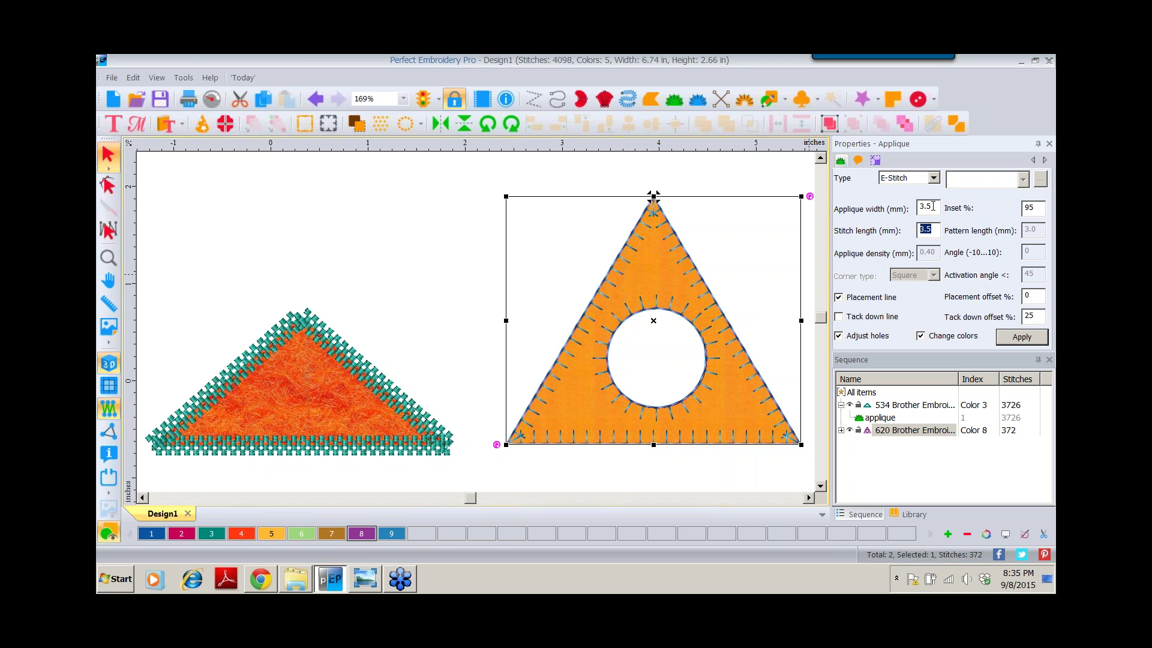
pyautogui.doubleClick(932, 206)
pyautogui.write('30')
pyautogui.doubleClick(930, 229)
pyautogui.click(839, 316)
pyautogui.doubleClick(933, 214)
pyautogui.write('3.0')
pyautogui.click(1021, 336)
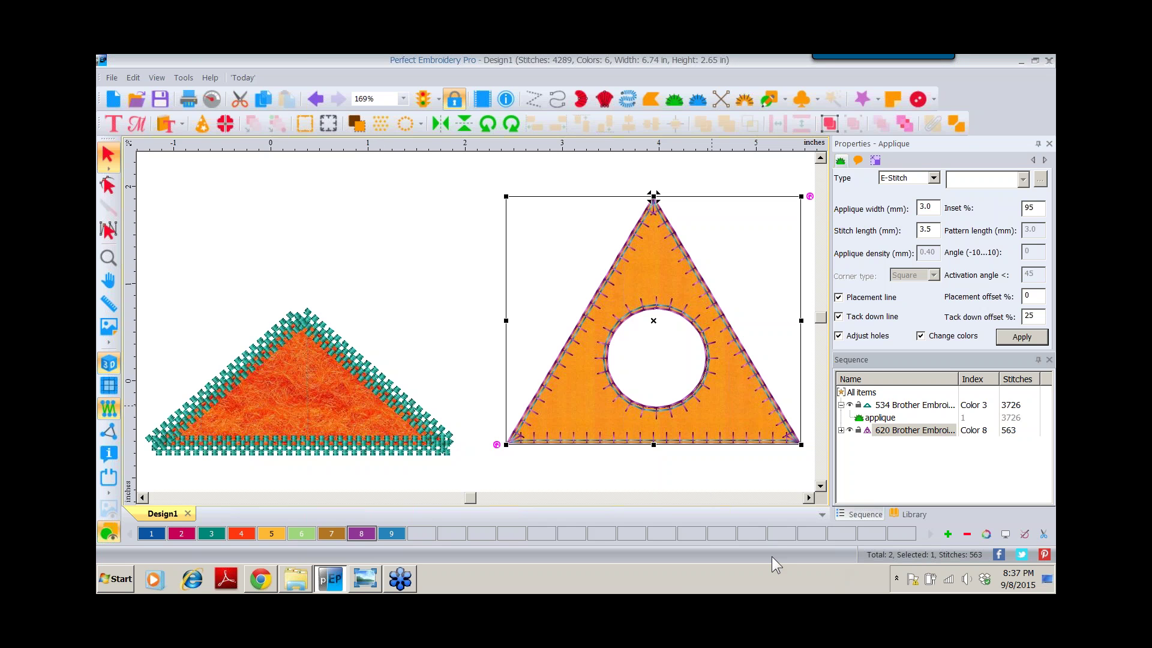
# Create a new design and insert the Bone shape from the predefined applique shapes catalog
pyautogui.click(109, 103)
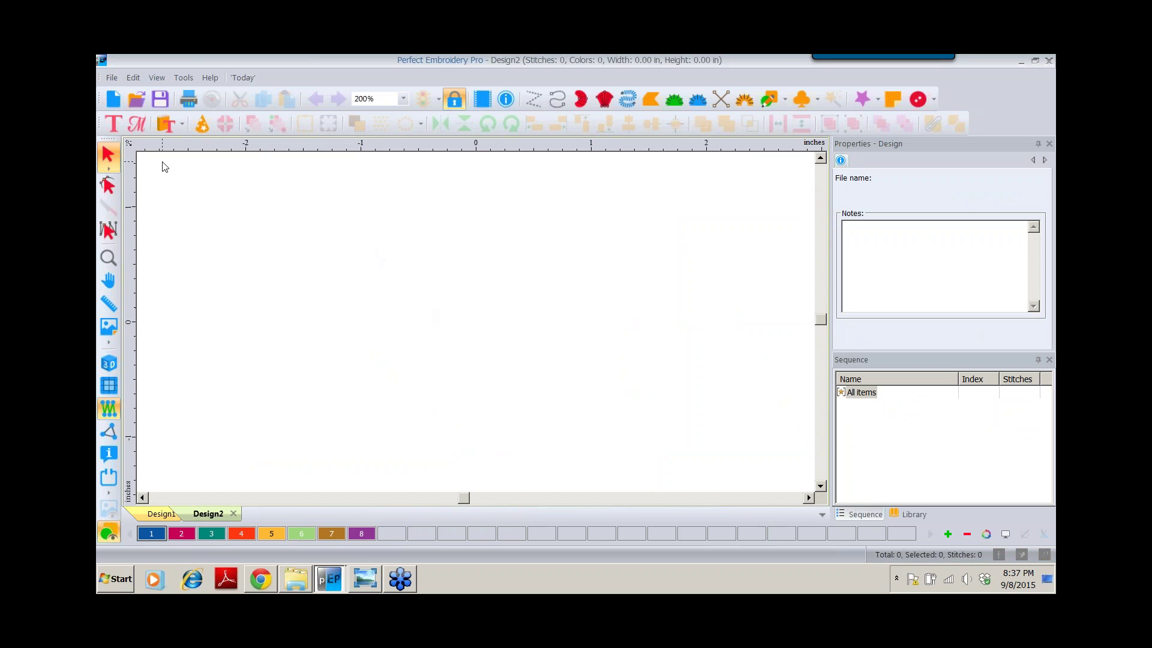
pyautogui.click(181, 125)
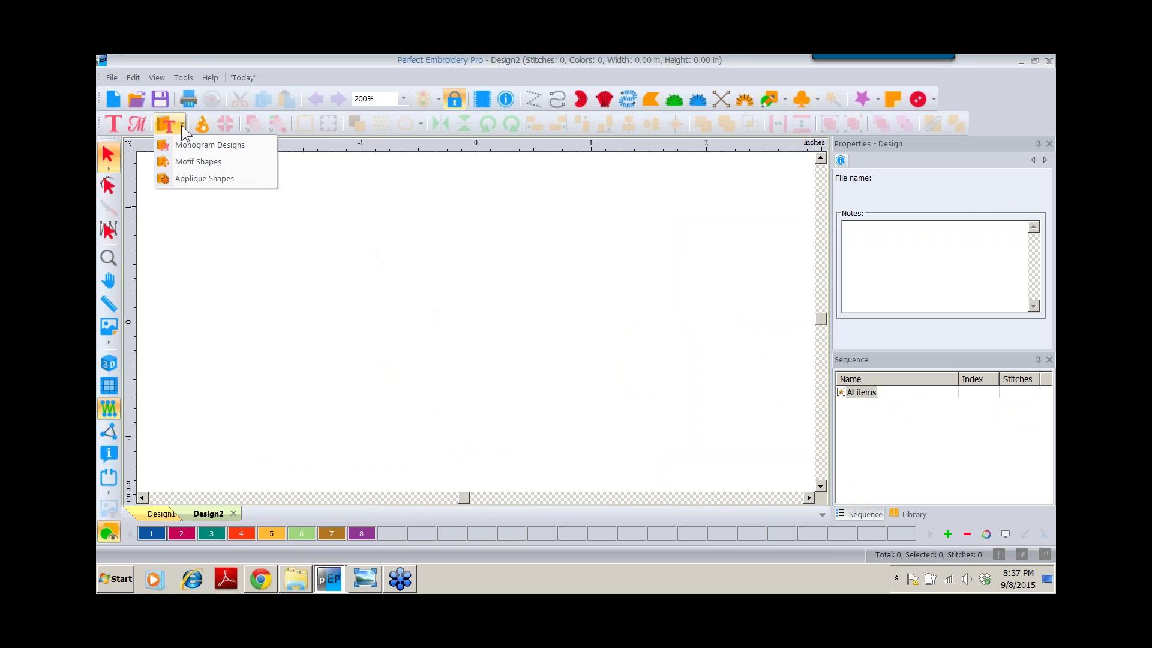
pyautogui.click(191, 178)
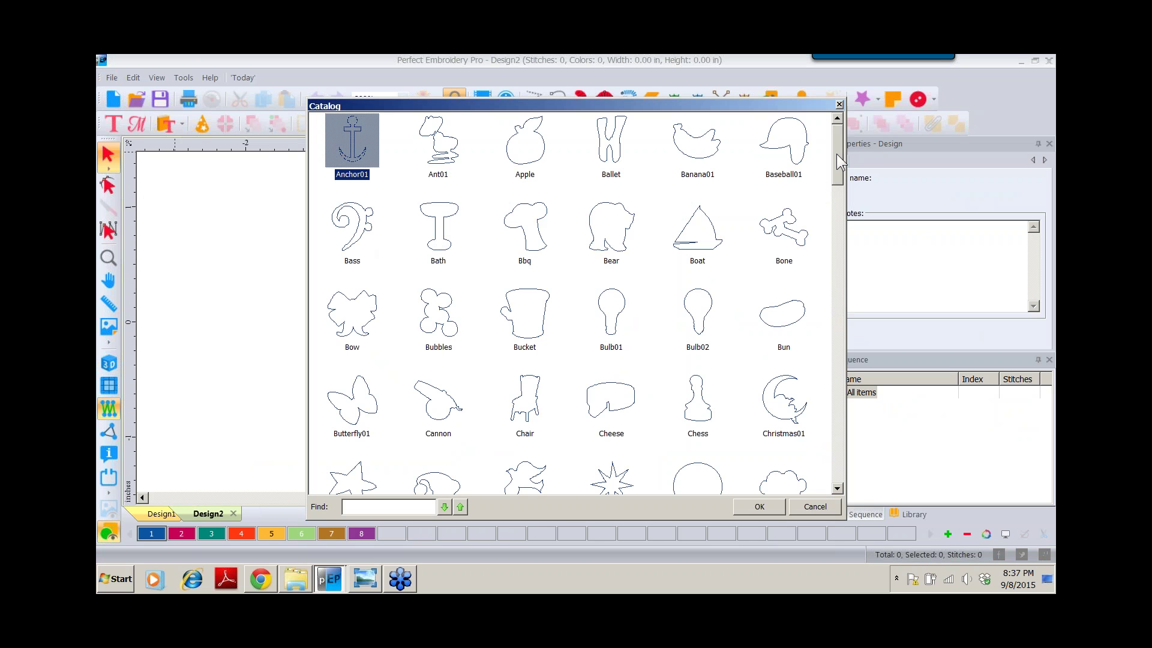
pyautogui.moveTo(836, 153)
pyautogui.mouseDown()
pyautogui.moveTo(831, 477)
pyautogui.moveTo(842, 135)
pyautogui.mouseUp()
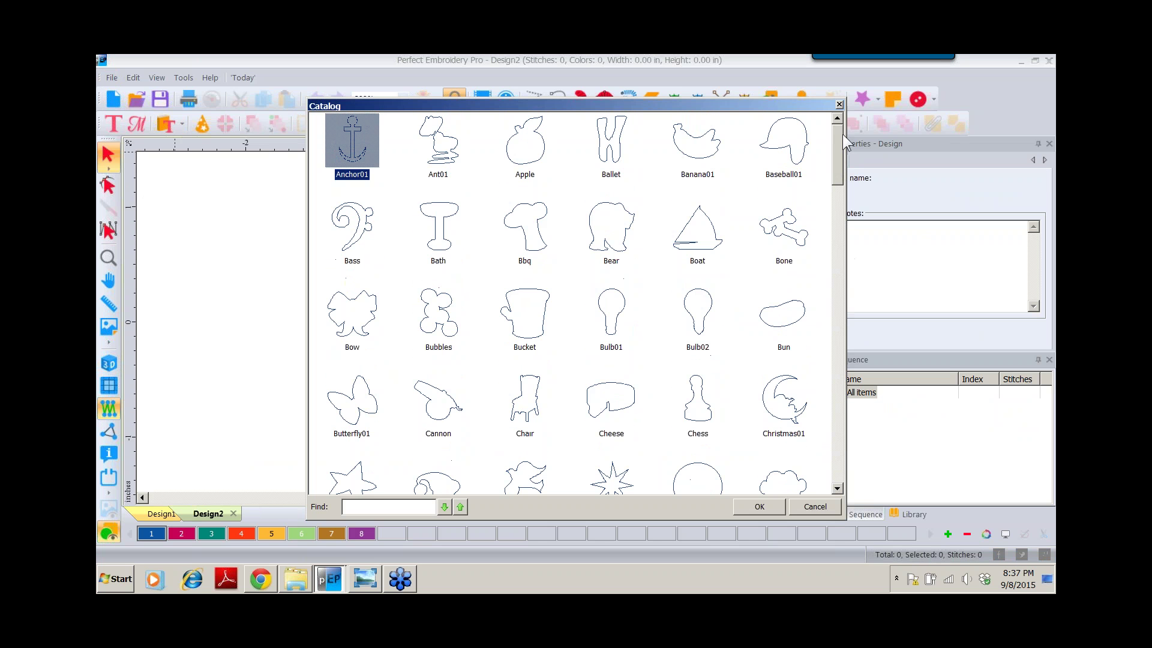
pyautogui.click(783, 230)
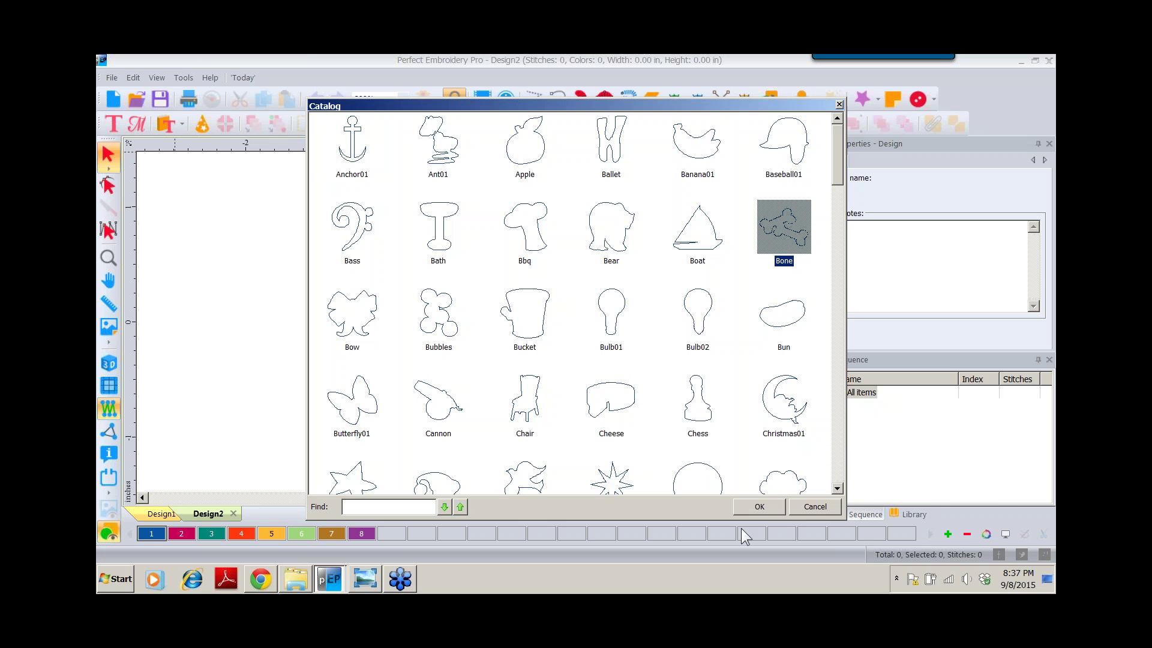
pyautogui.doubleClick(777, 223)
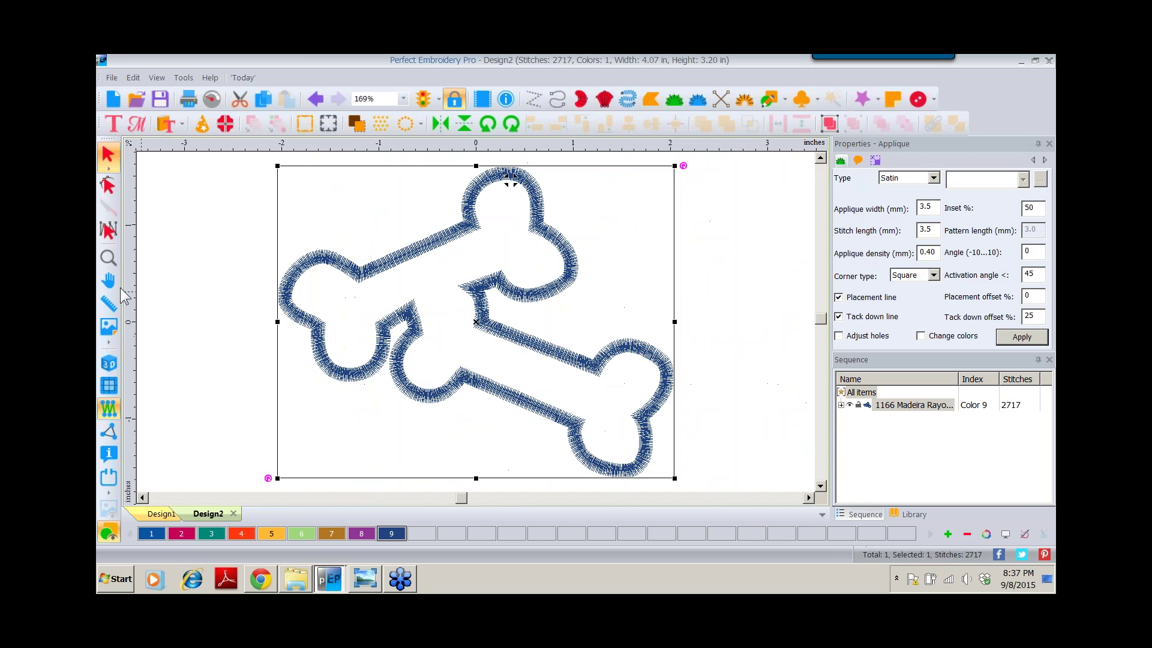
# Show the design in 3D and fill the bone applique with the As Gold Velvet fabric
pyautogui.click(109, 367)
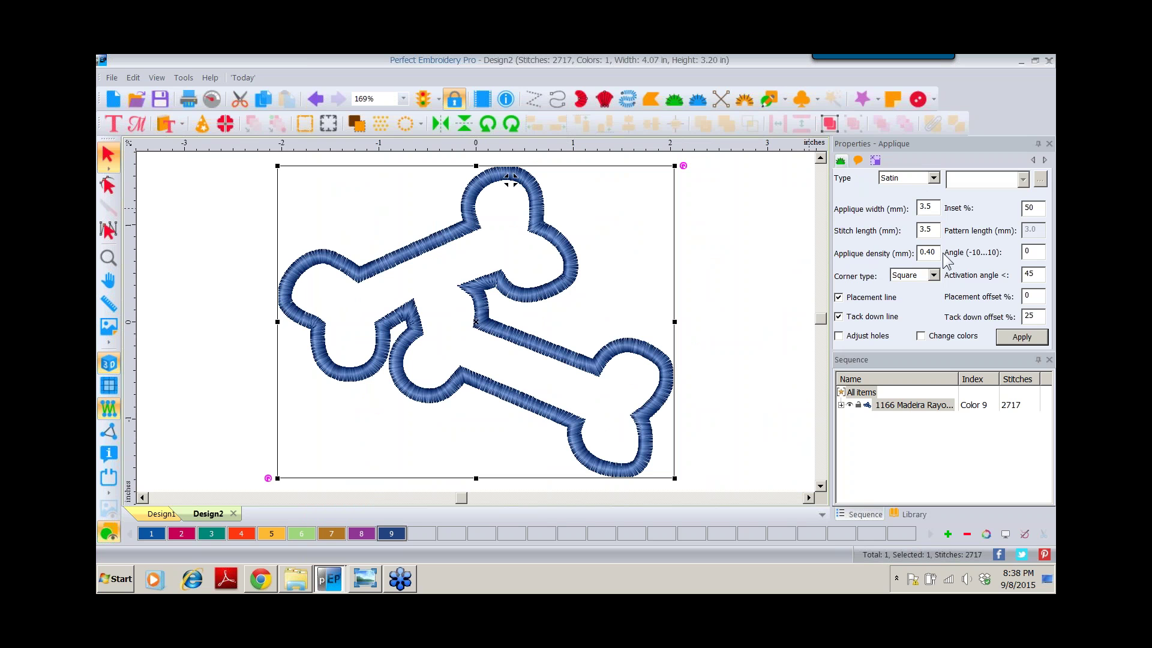
pyautogui.click(859, 160)
pyautogui.click(985, 337)
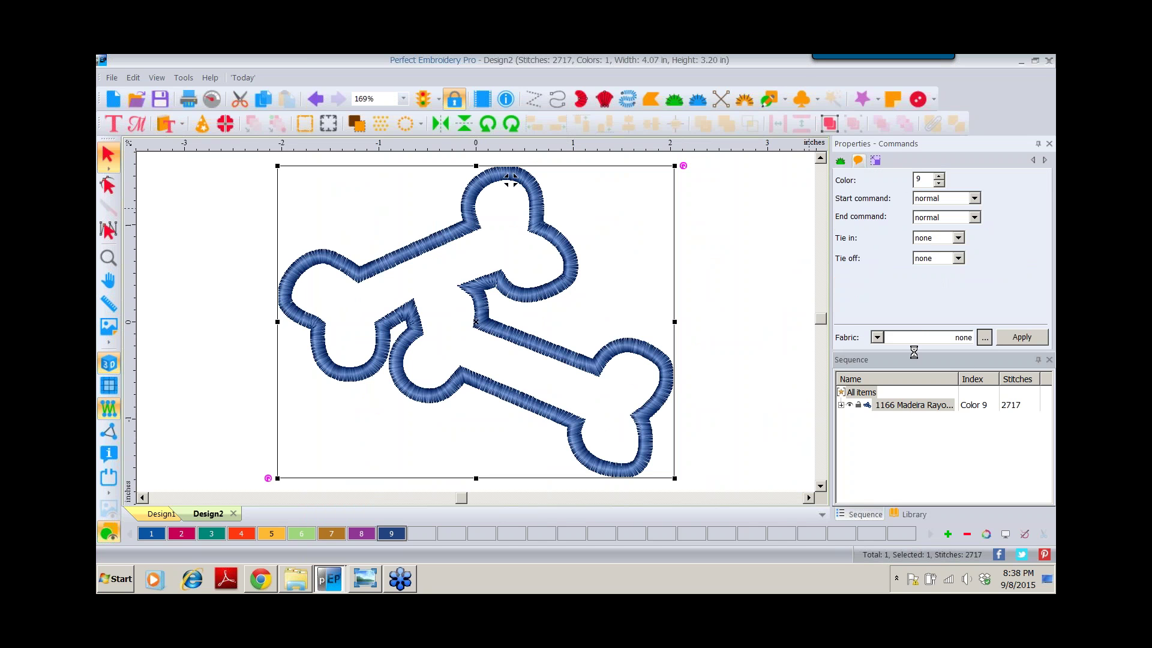
pyautogui.doubleClick(657, 401)
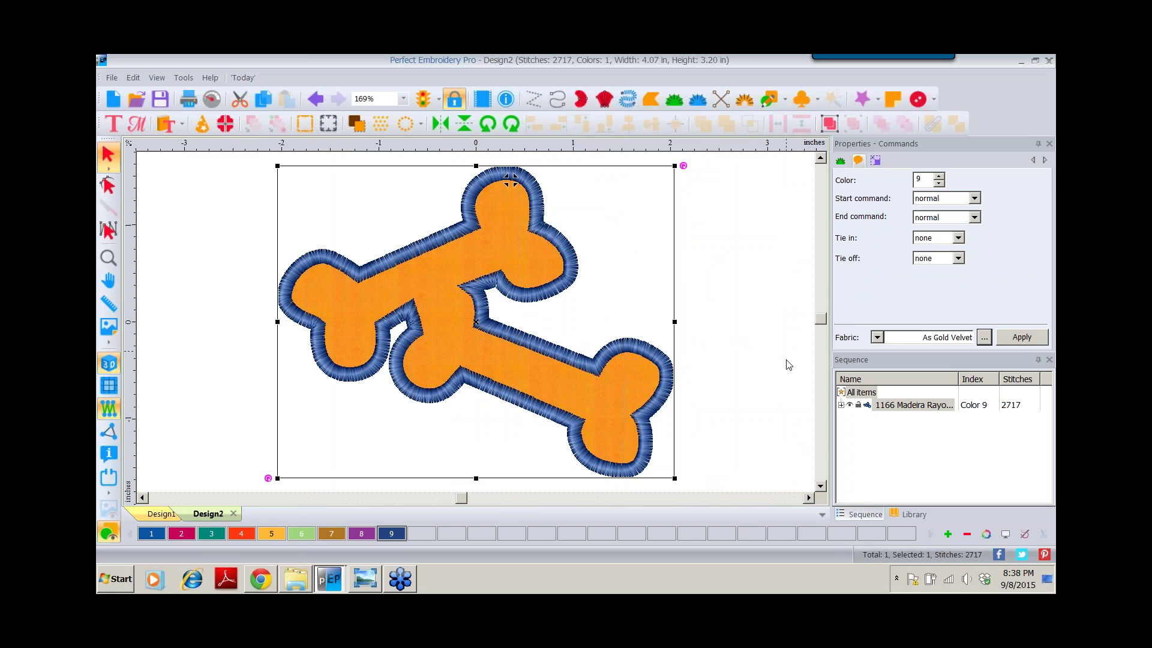
# Turn on color changes for the bone applique and apply the setting
pyautogui.click(840, 405)
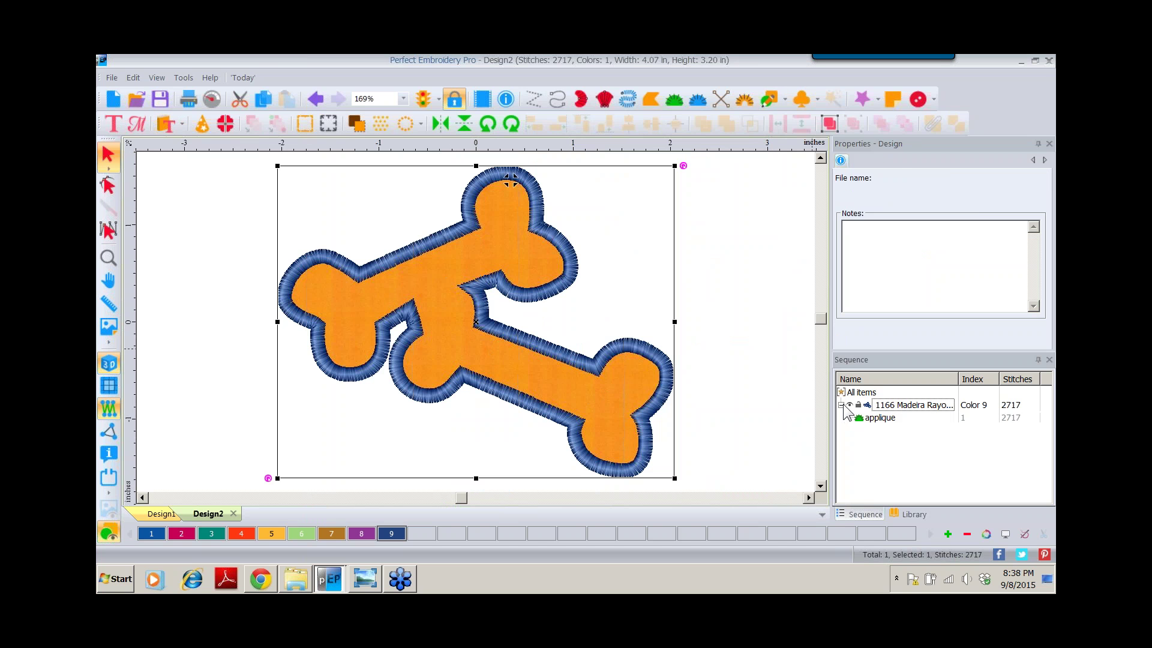
pyautogui.click(879, 417)
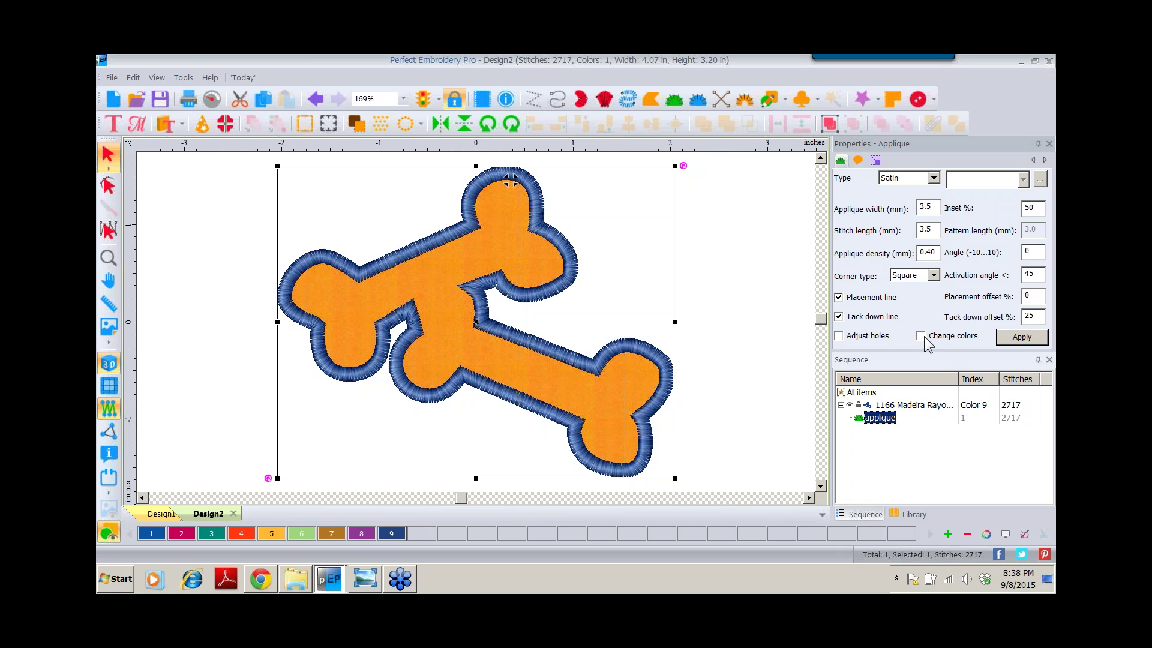
pyautogui.click(920, 336)
pyautogui.click(1021, 337)
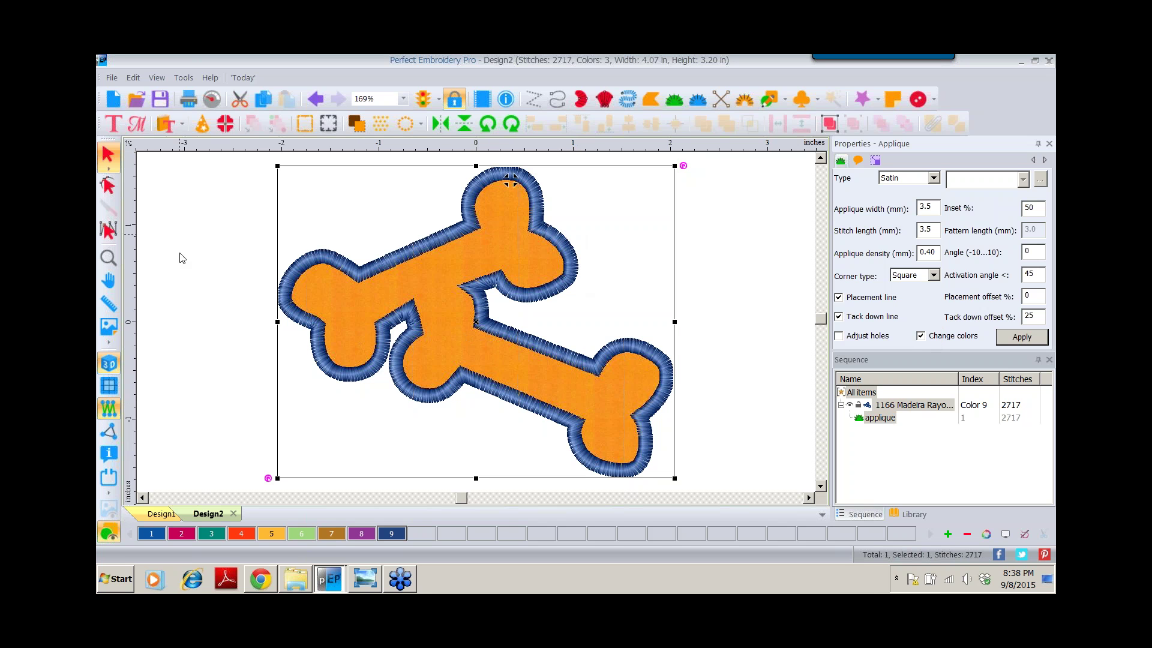
# Add a text object reading "Gus" in the empty area beside the bones
pyautogui.click(114, 124)
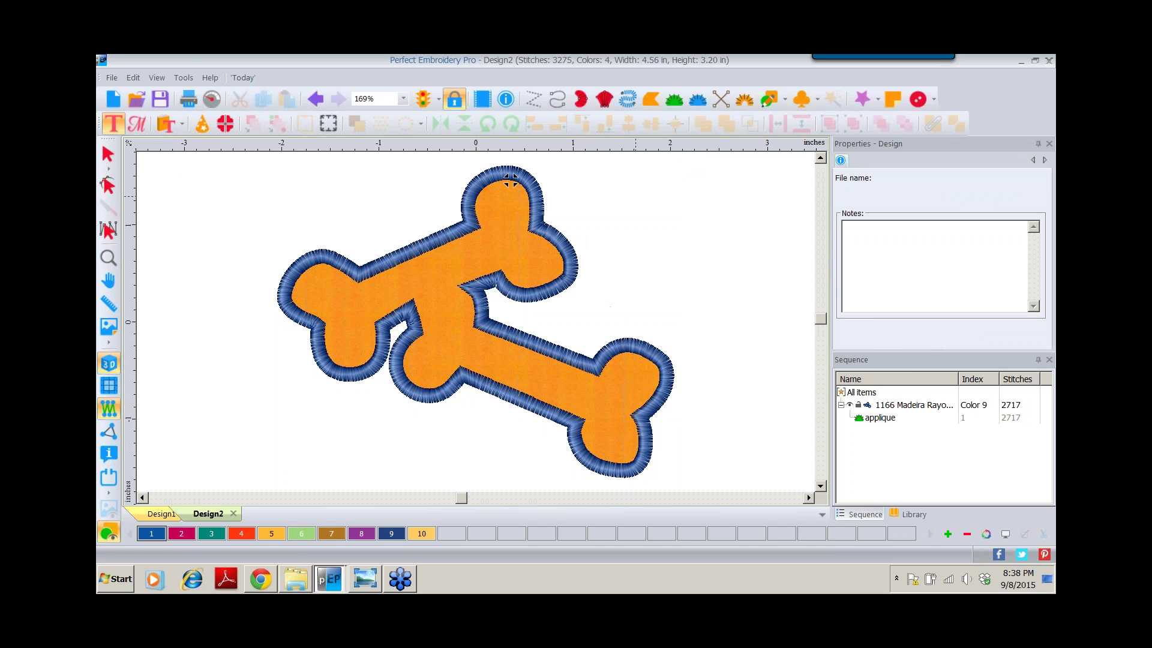
pyautogui.click(637, 298)
pyautogui.write('A')
pyautogui.doubleClick(845, 177)
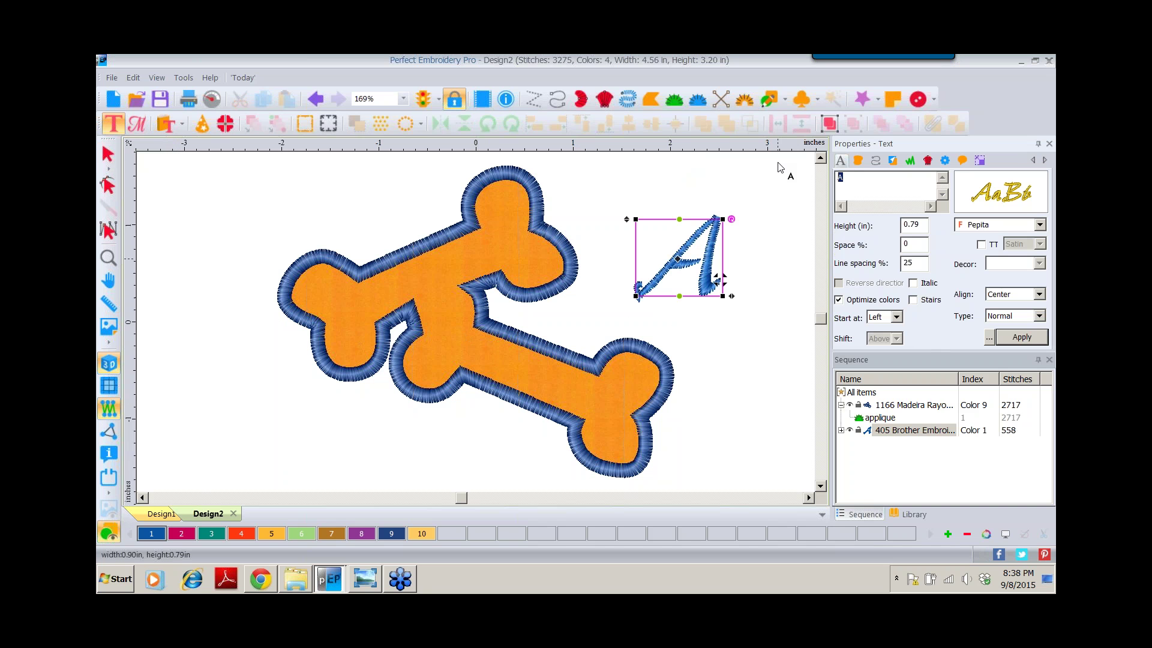
pyautogui.write('Gus')
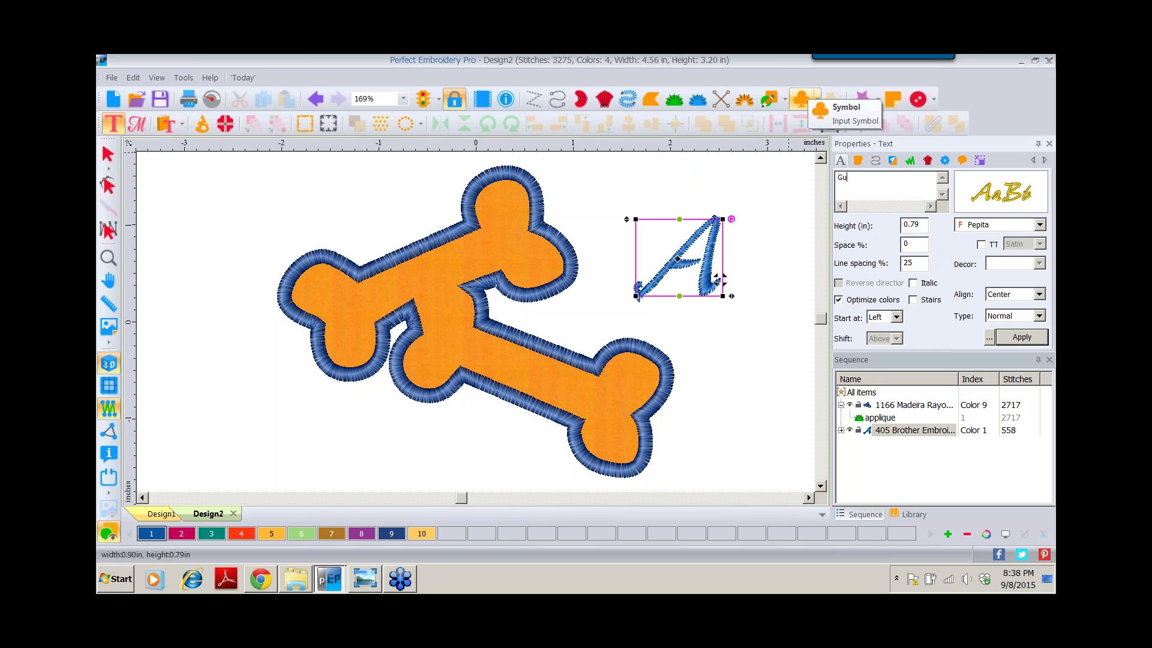
# Set the "Gus" lettering to the Benquiat font and recolor it with red-orange thread color 4
pyautogui.click(990, 197)
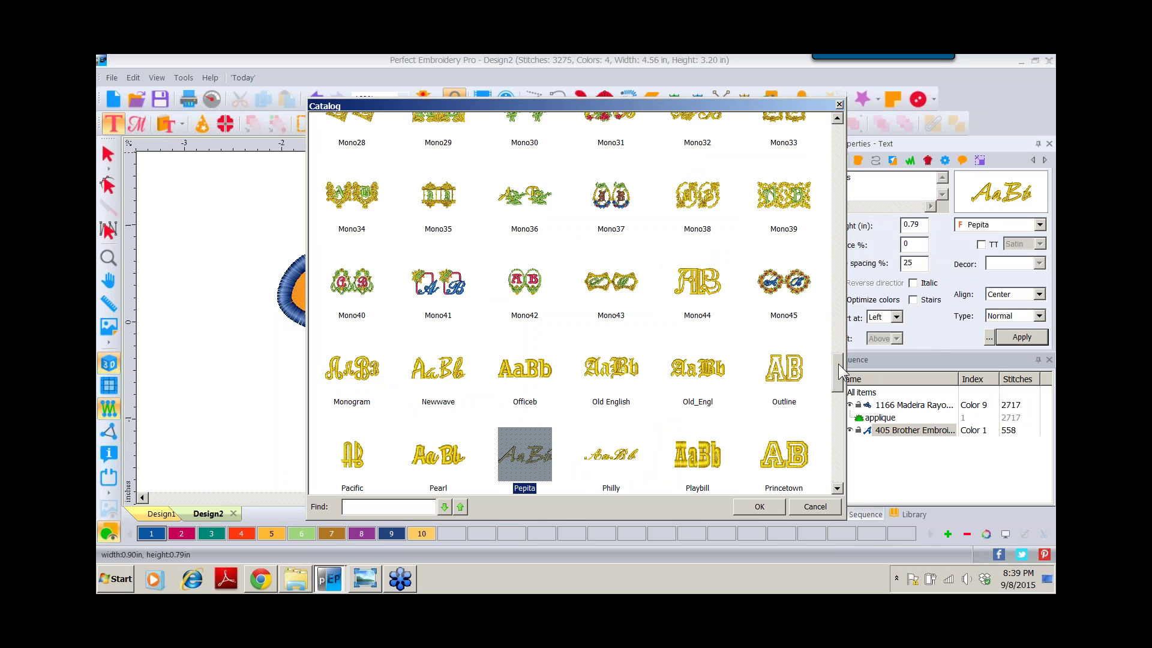
pyautogui.moveTo(837, 364); pyautogui.dragTo(846, 137)
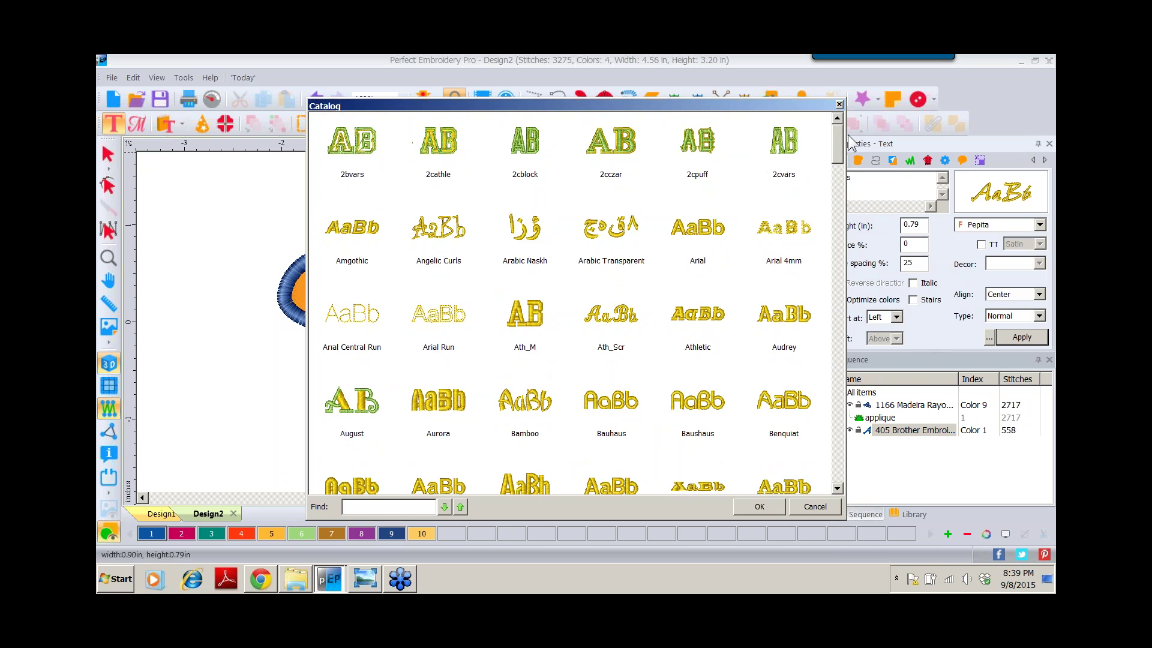
pyautogui.scroll(-3, 791, 182)
pyautogui.click(790, 185)
pyautogui.doubleClick(791, 182)
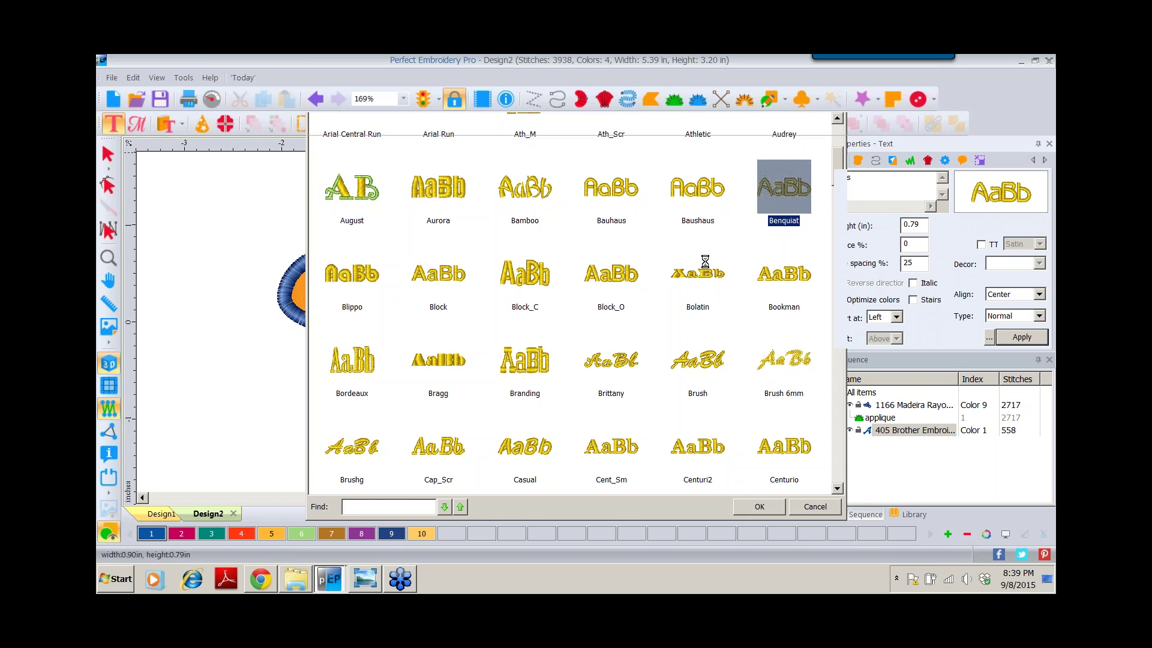
pyautogui.click(241, 532)
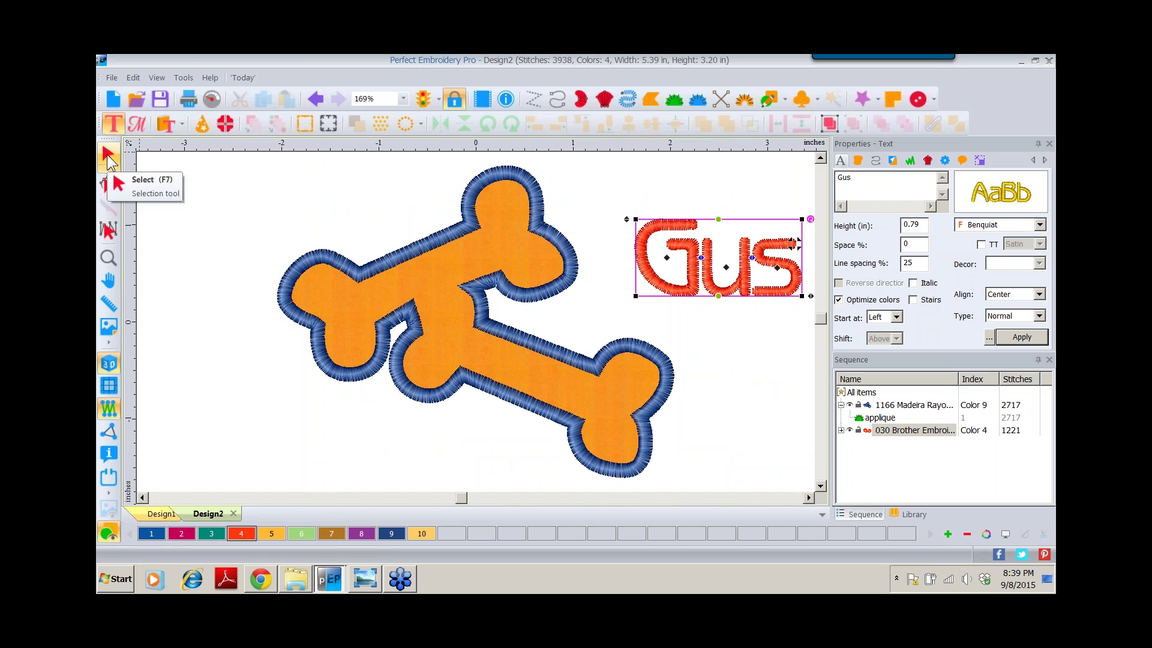
# Shrink the "Gus" lettering, move it onto the upper bone and rotate it to follow the bone's slope
pyautogui.click(109, 158)
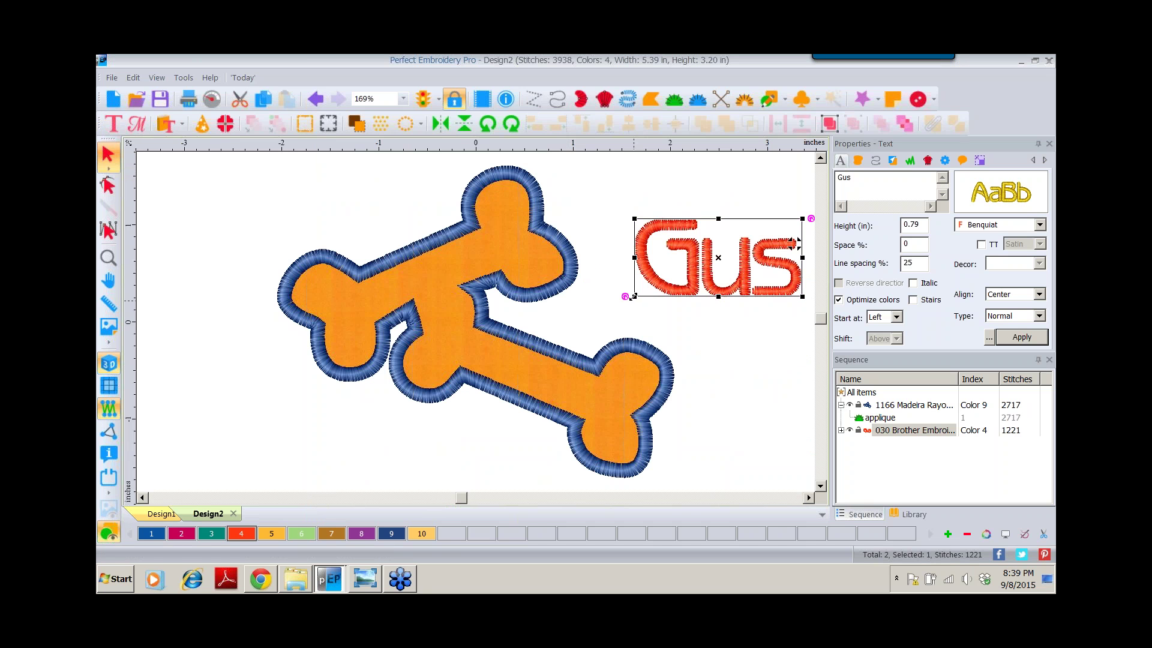
pyautogui.moveTo(633, 296); pyautogui.dragTo(400, 298)
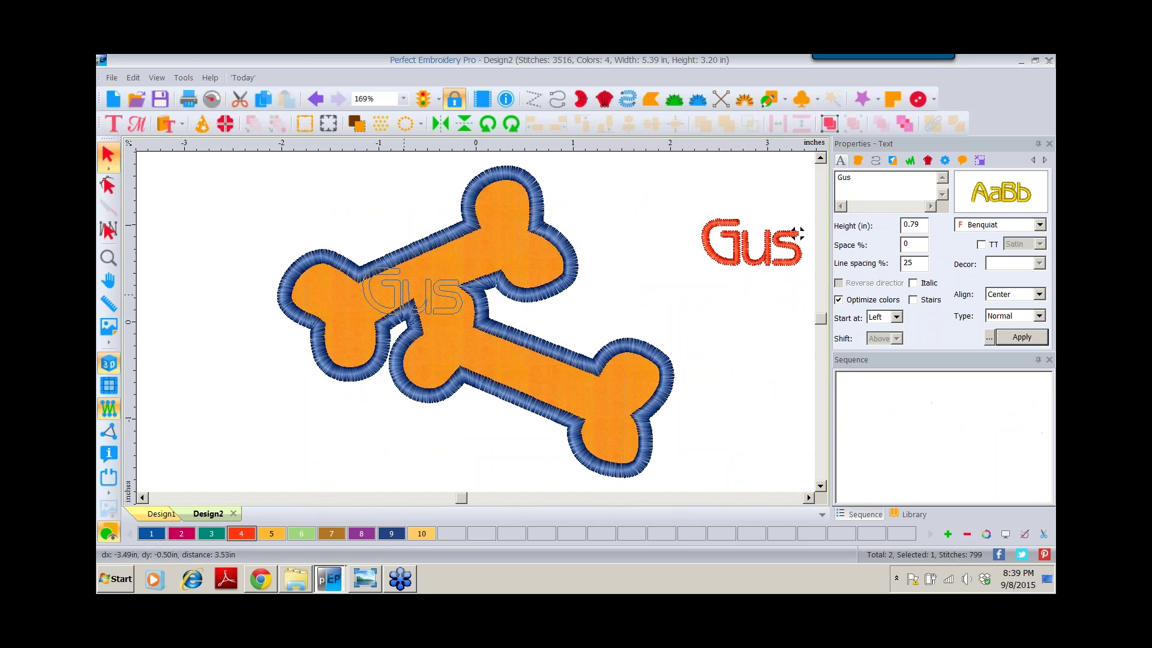
pyautogui.moveTo(798, 234); pyautogui.dragTo(449, 269)
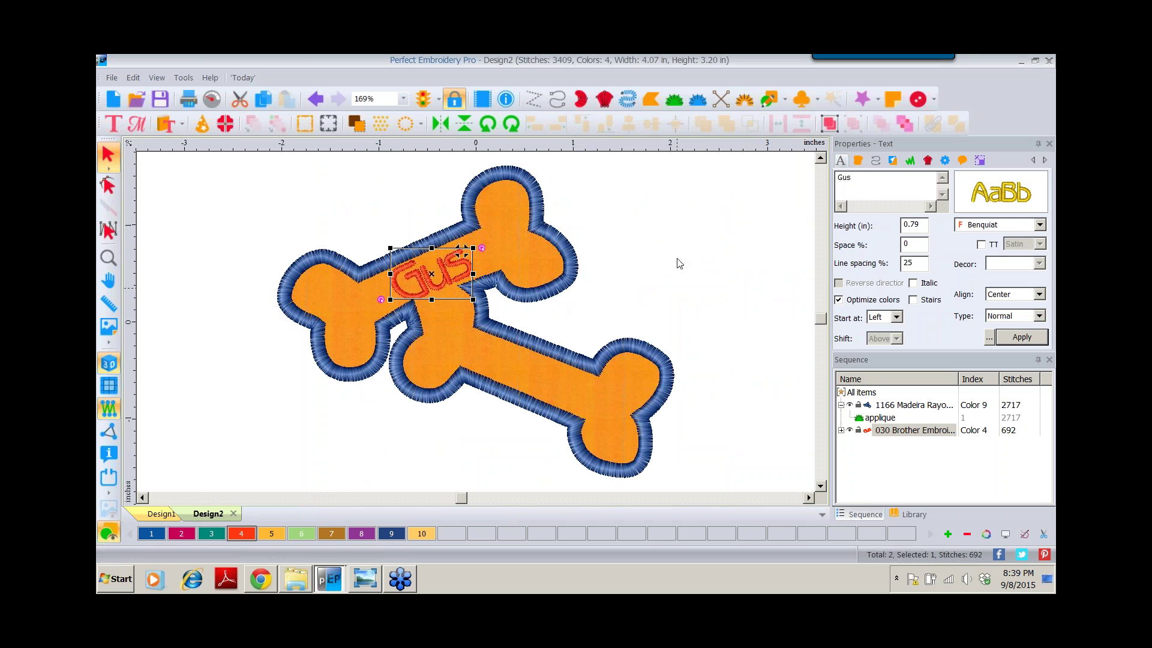
# Add a second text object reading "Bella" in the empty area beside the bones
pyautogui.click(114, 124)
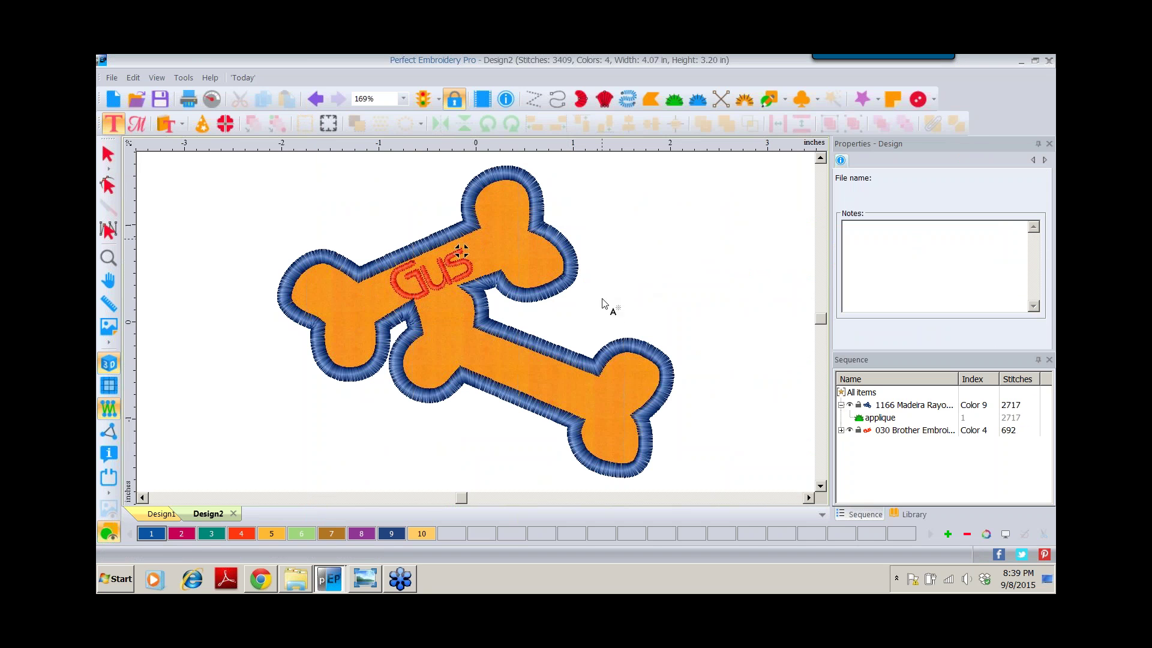
pyautogui.click(617, 317)
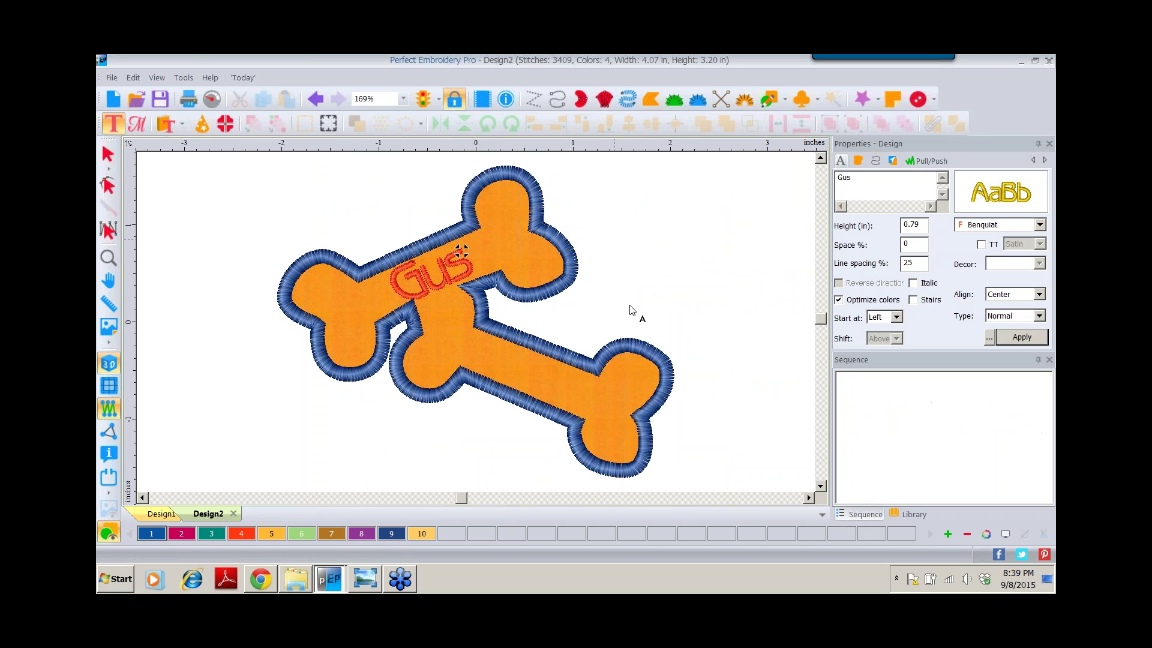
pyautogui.doubleClick(847, 181)
pyautogui.write('Bella')
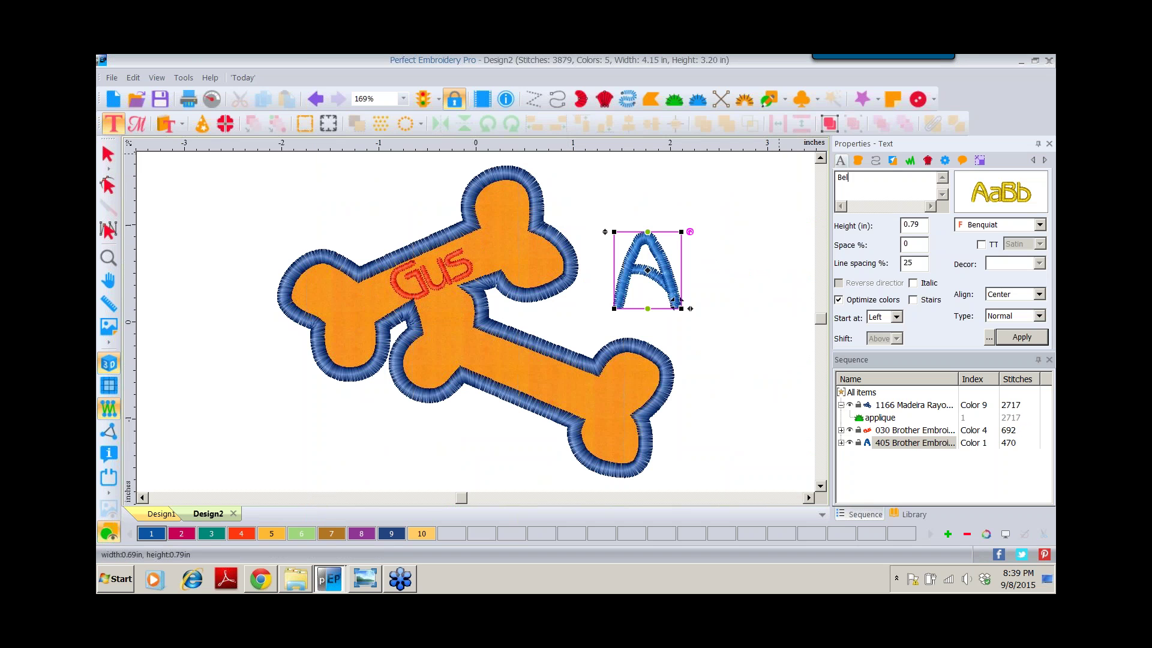
# Set the "Bella" lettering to the Bauhaus font and recolor it with teal thread color 3
pyautogui.click(979, 198)
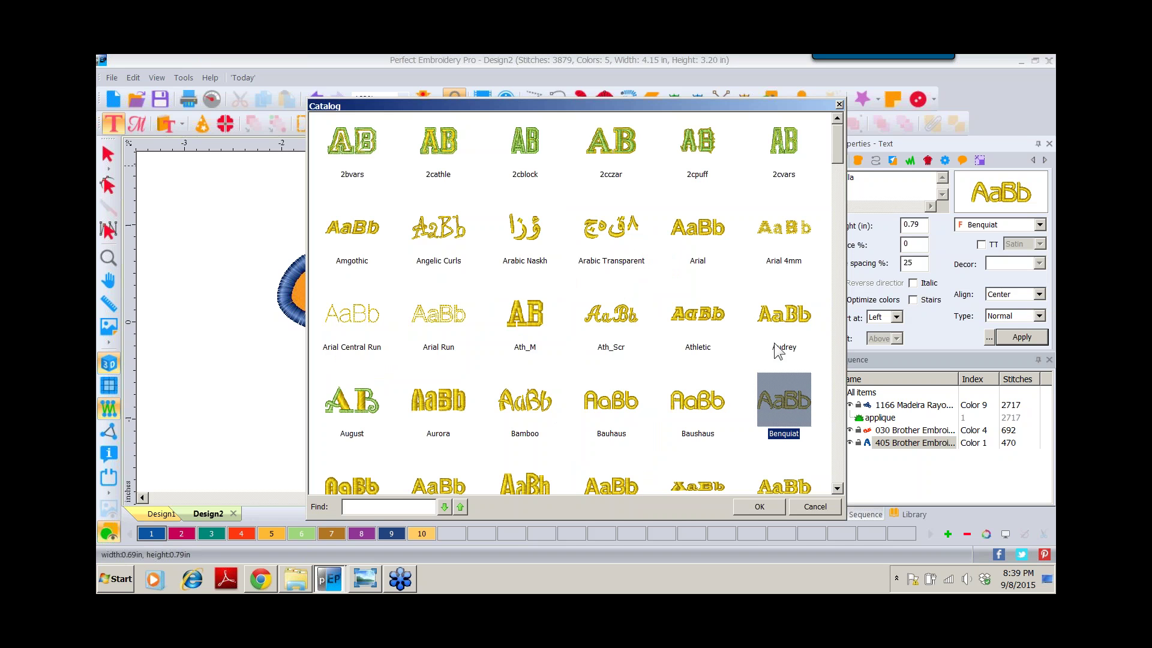
pyautogui.doubleClick(603, 405)
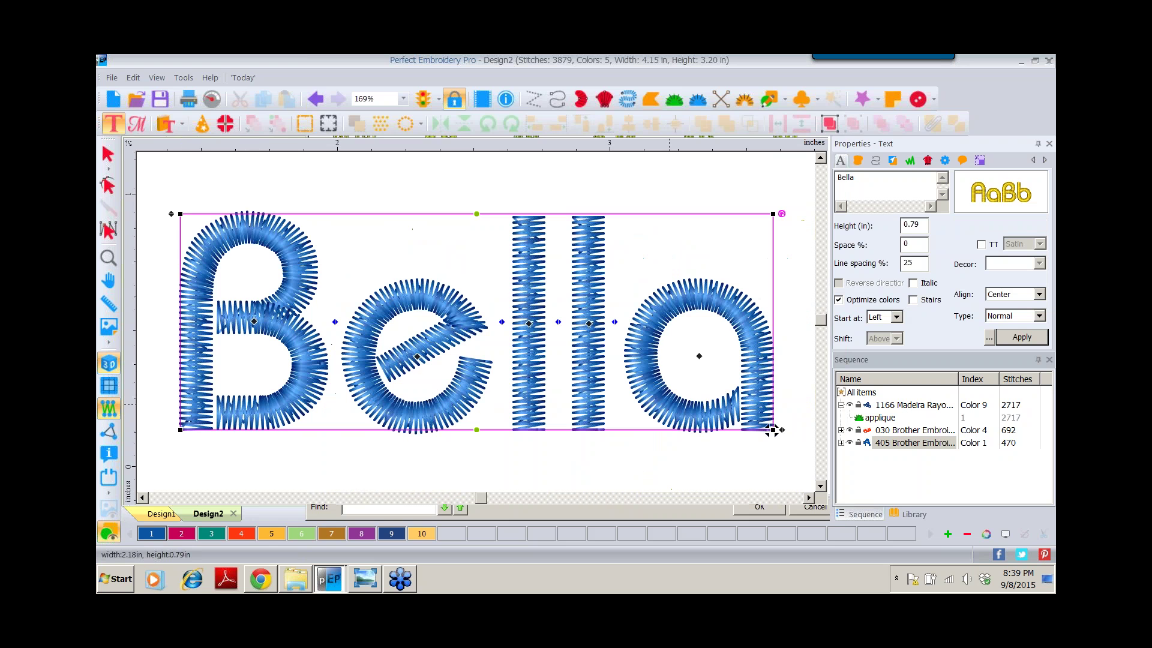
pyautogui.click(405, 100)
pyautogui.click(380, 219)
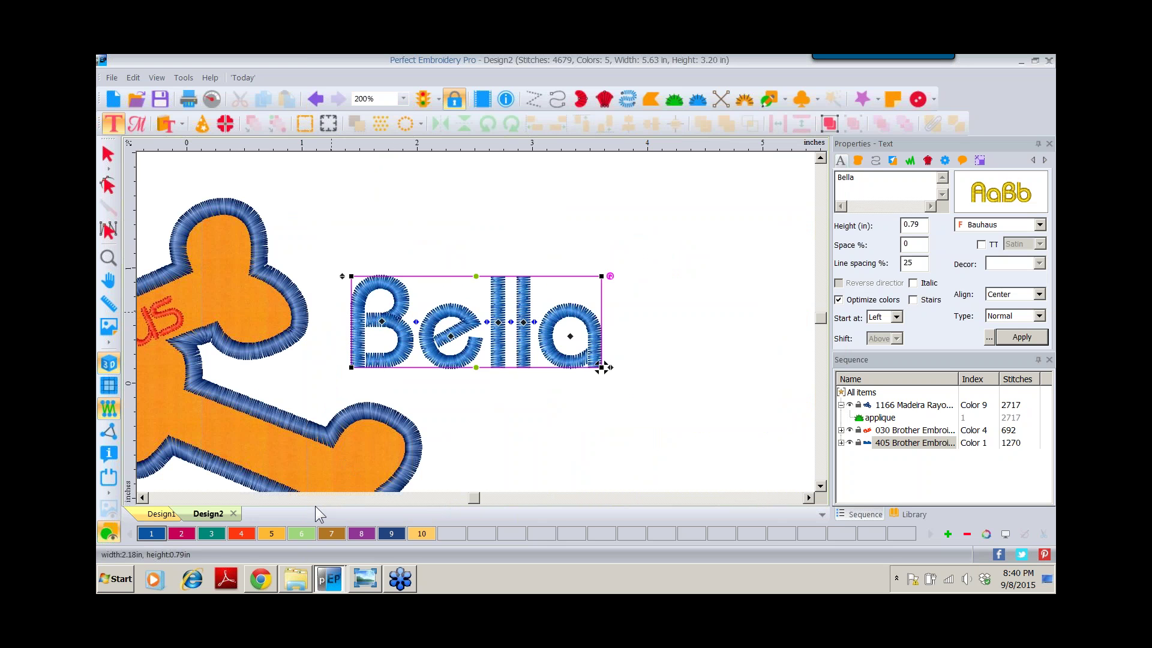
pyautogui.click(206, 536)
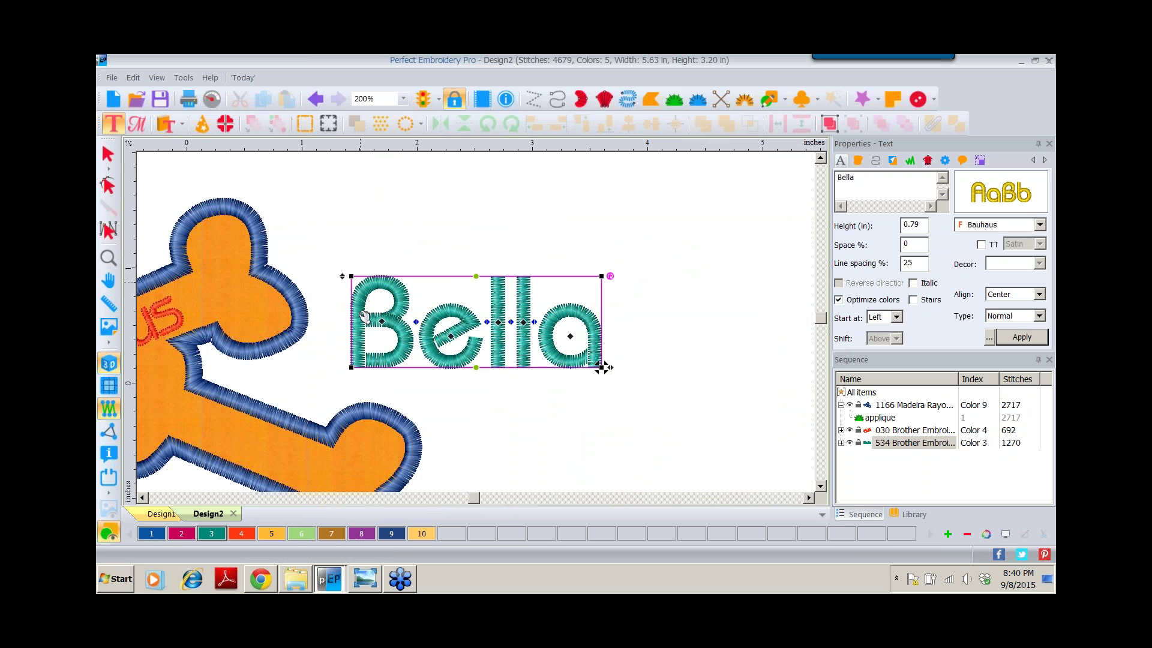
# Shrink the "Bella" lettering, place it on the lower bone rotated along its slope, and deselect it
pyautogui.click(601, 366)
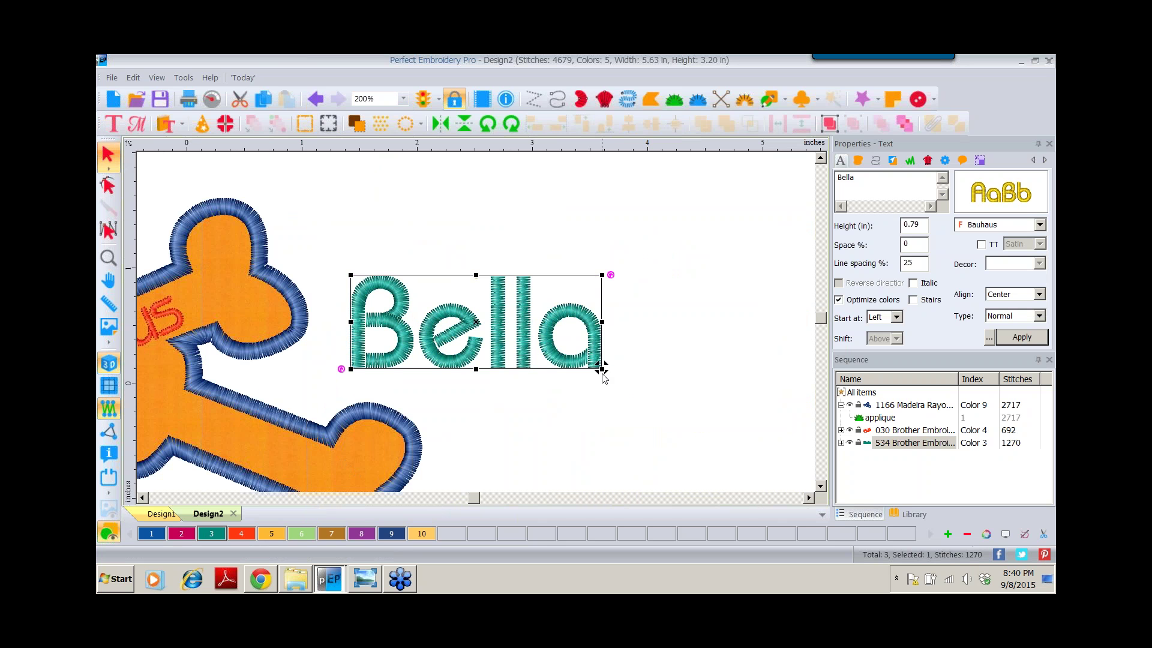
pyautogui.moveTo(601, 366); pyautogui.dragTo(257, 449)
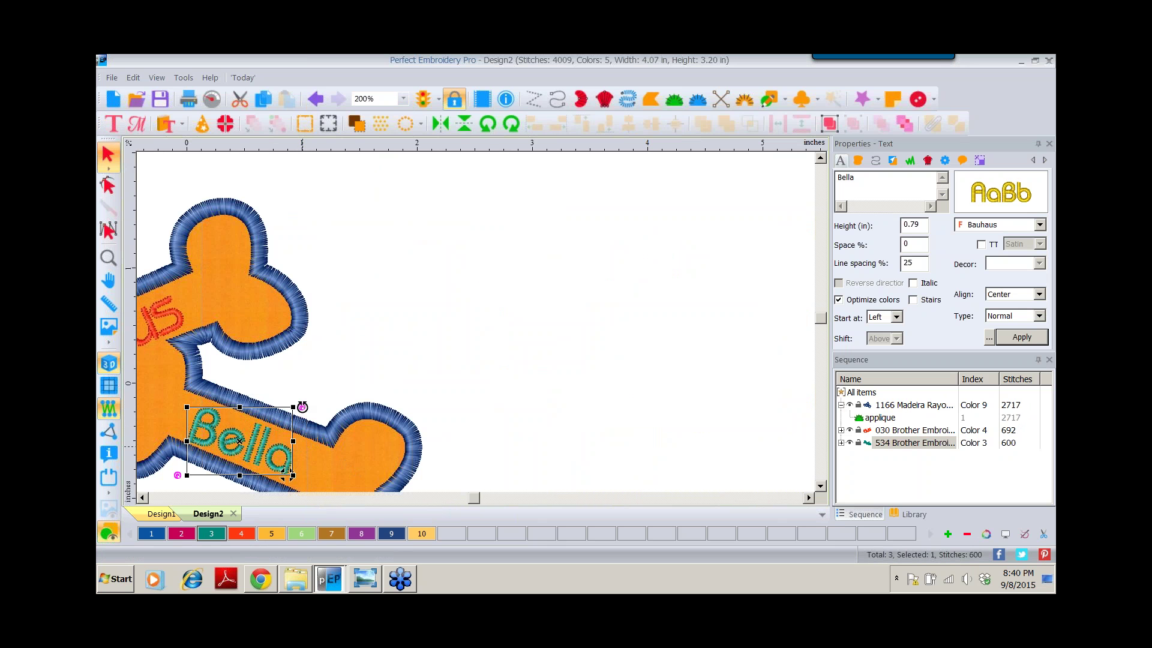
pyautogui.moveTo(302, 407); pyautogui.dragTo(301, 406)
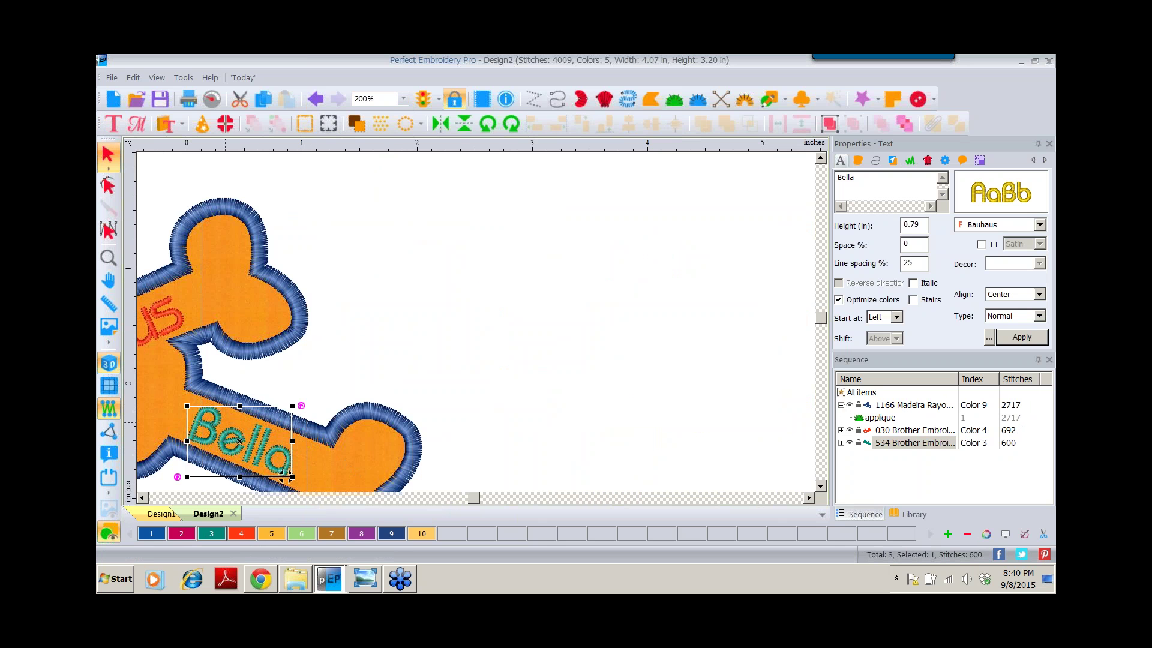
pyautogui.press('0')
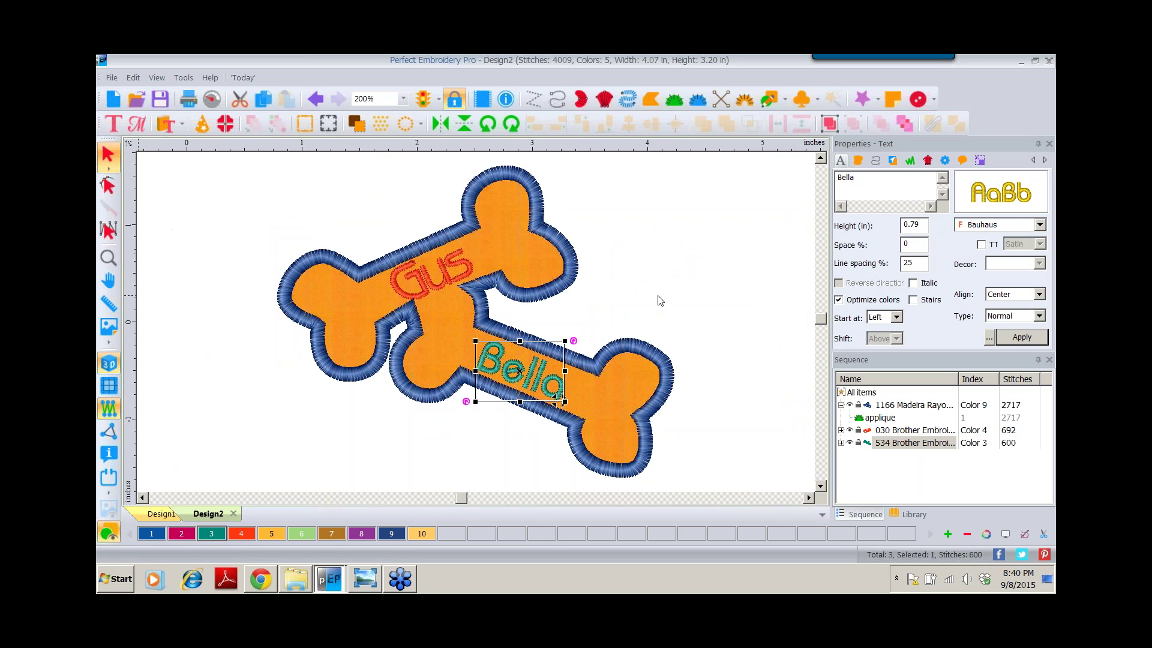
pyautogui.click(681, 271)
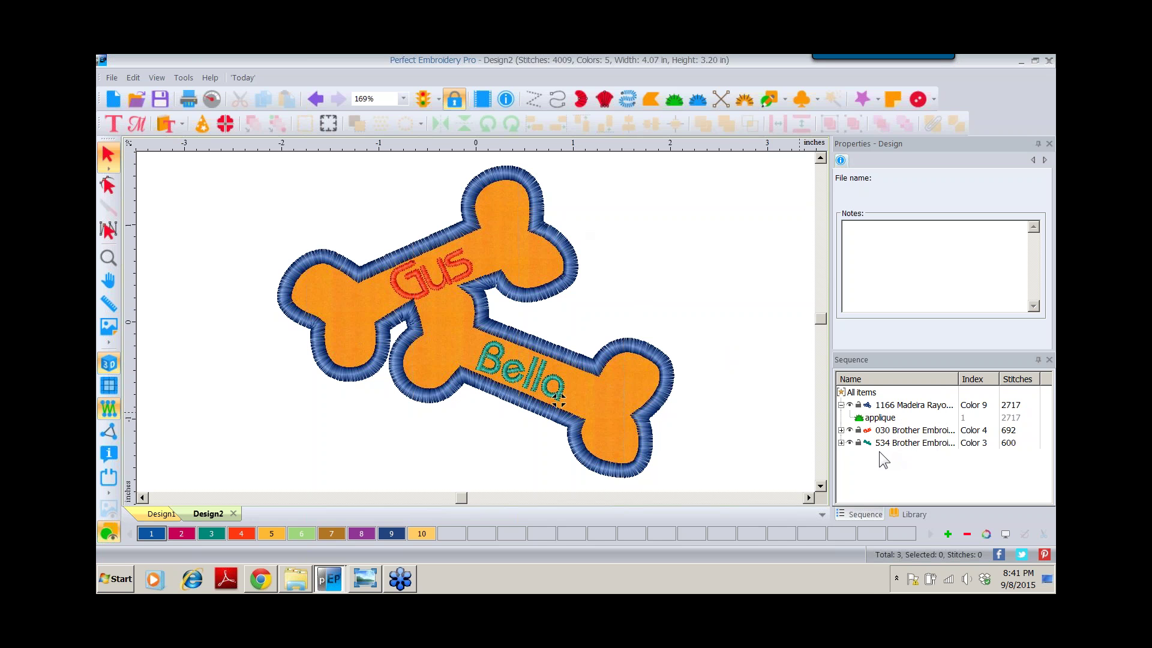
# Create another new blank design
pyautogui.click(112, 104)
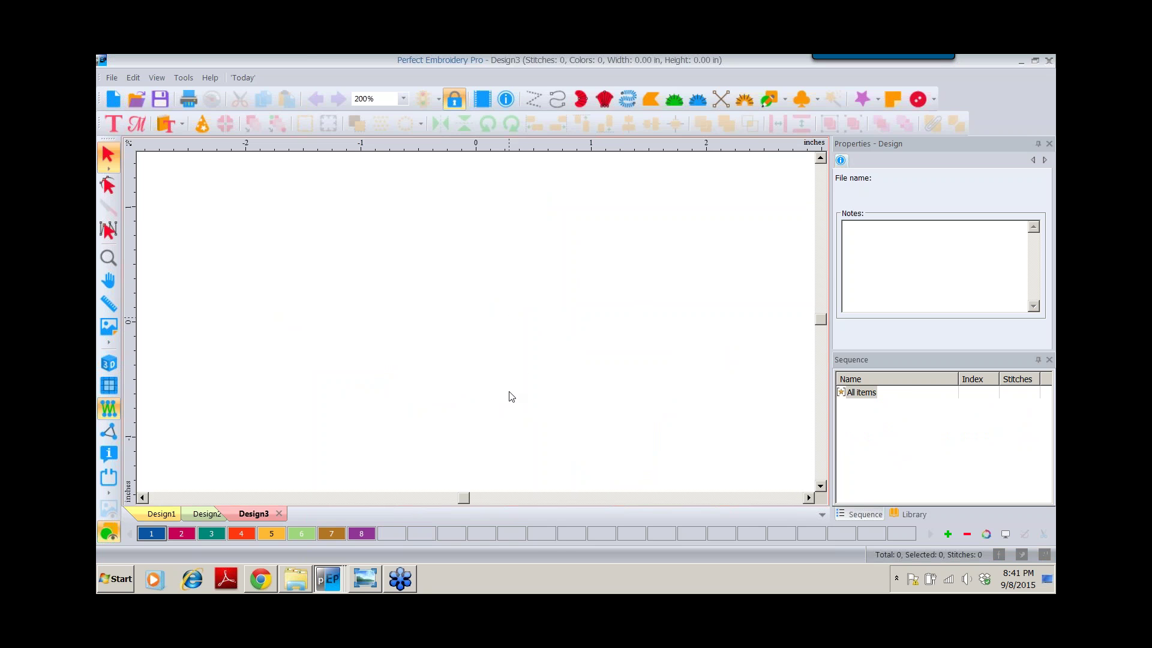
# Switch to Windows Photo Viewer and examine the two applique clock samples at a closer zoom
pyautogui.click(365, 579)
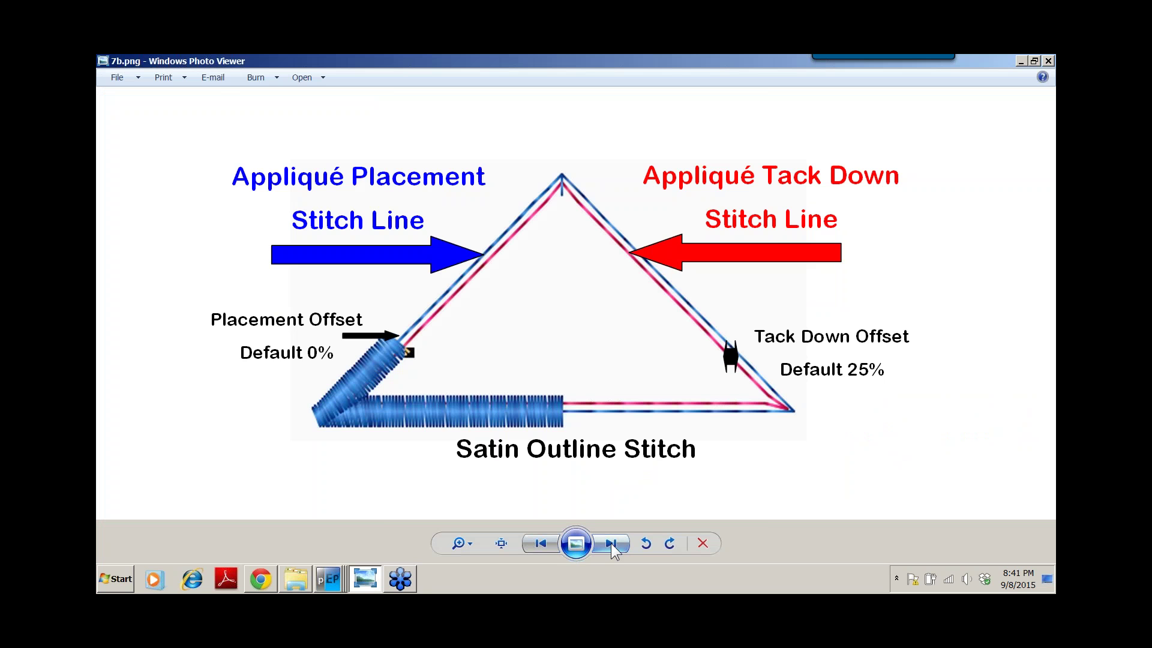
pyautogui.click(611, 542)
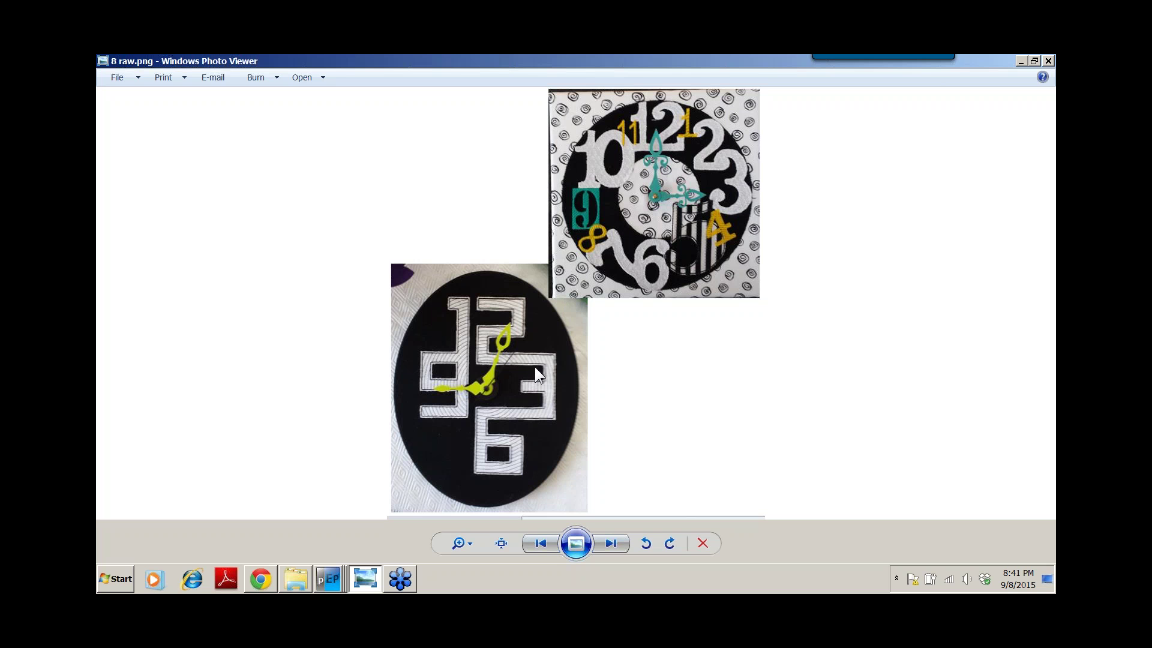
pyautogui.click(470, 542)
pyautogui.moveTo(469, 543); pyautogui.dragTo(471, 526)
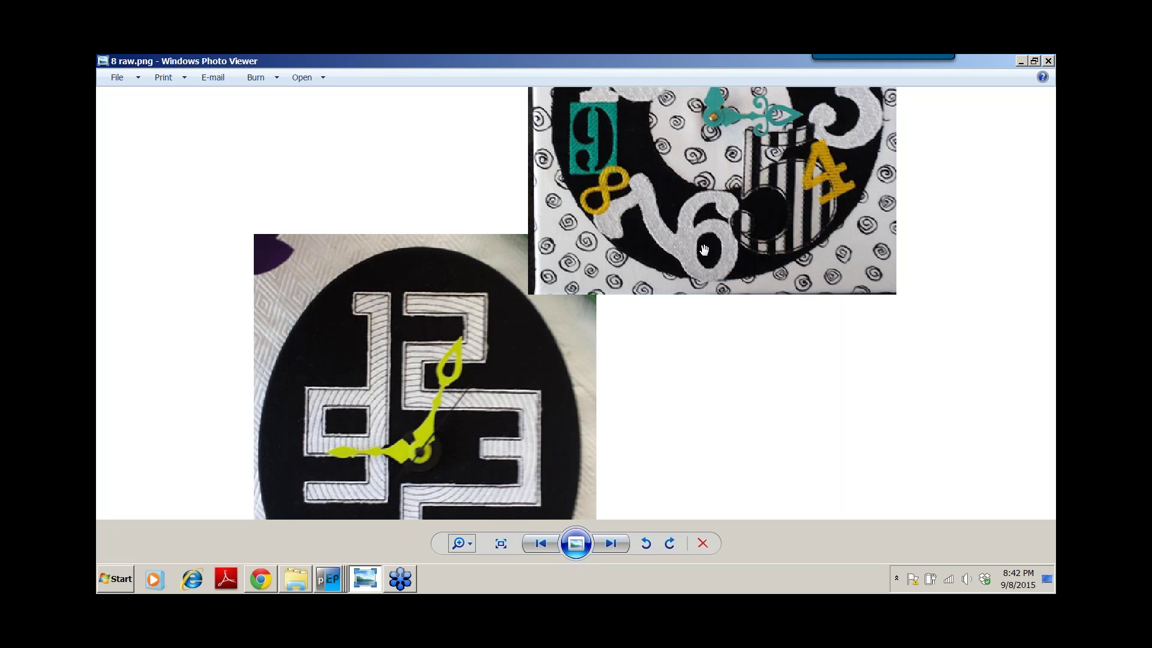
# Examine the applique tote bag samples and an enlarged view of the blankets with applique lettering
pyautogui.click(609, 538)
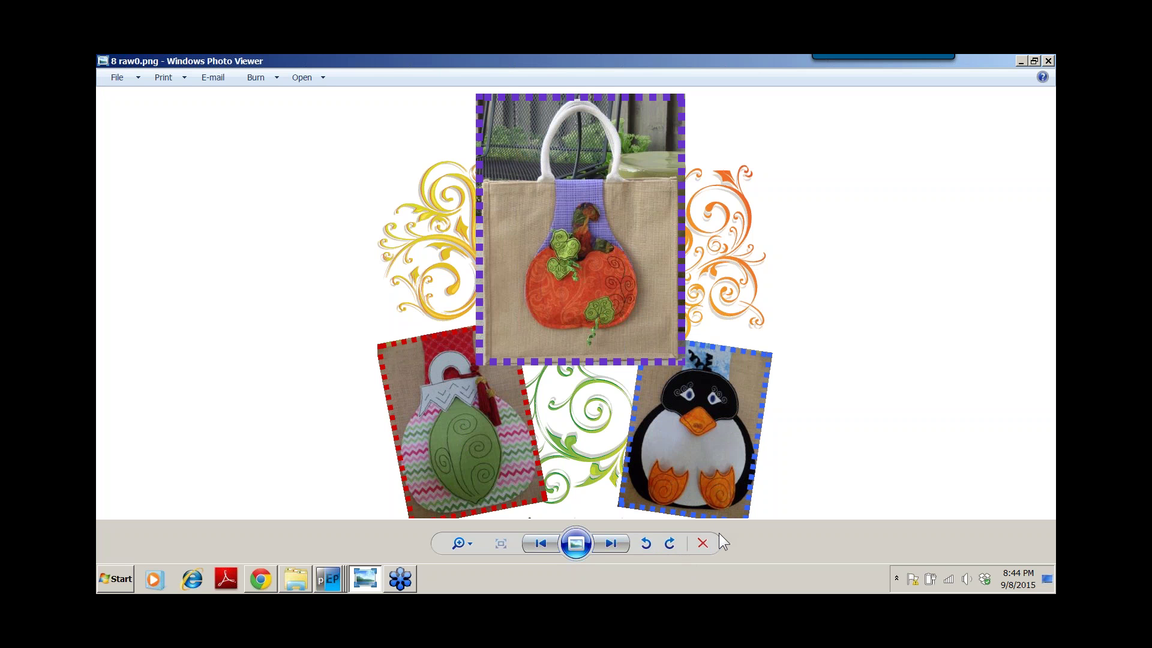
pyautogui.click(607, 541)
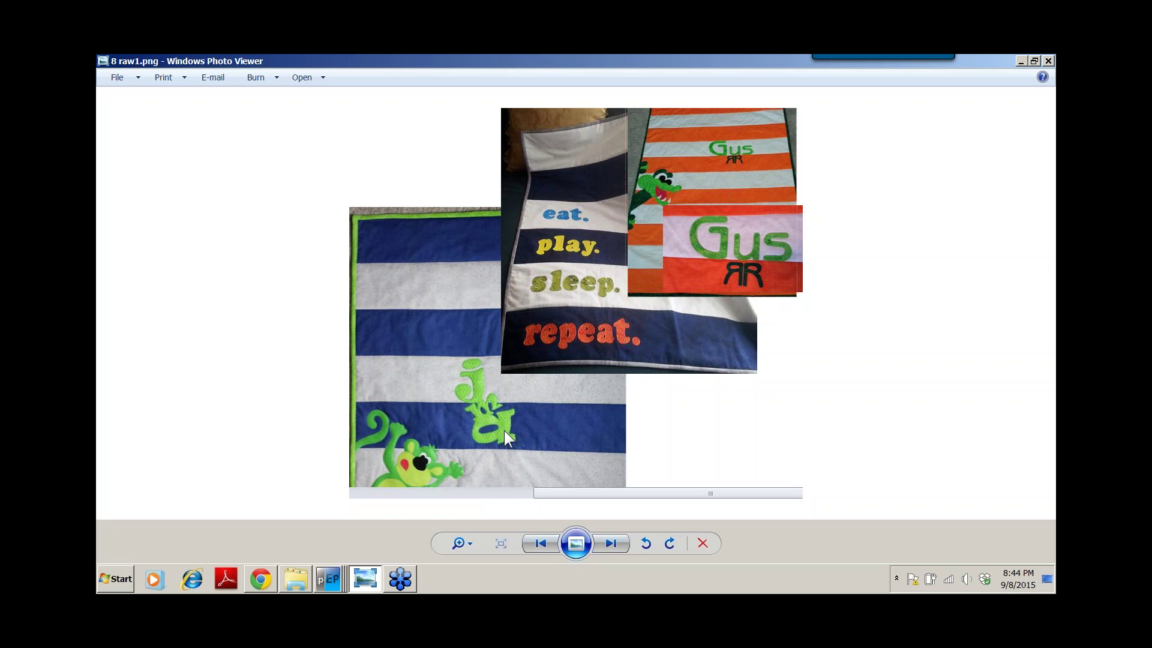
pyautogui.click(469, 544)
pyautogui.moveTo(469, 538); pyautogui.dragTo(469, 528)
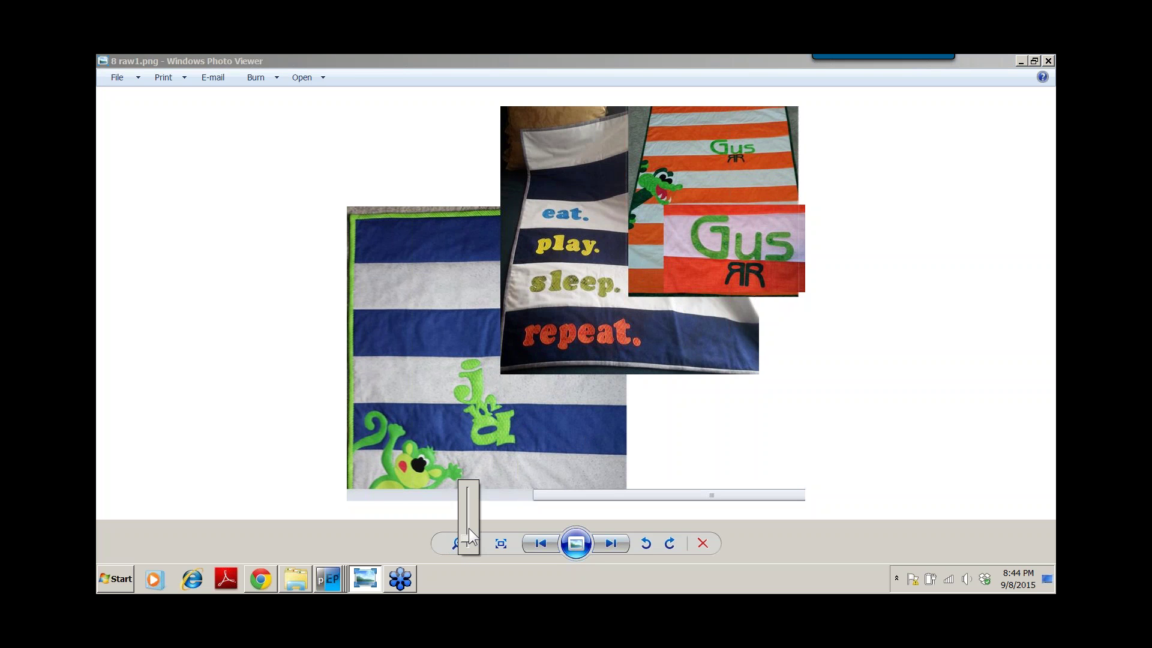
pyautogui.click(469, 528)
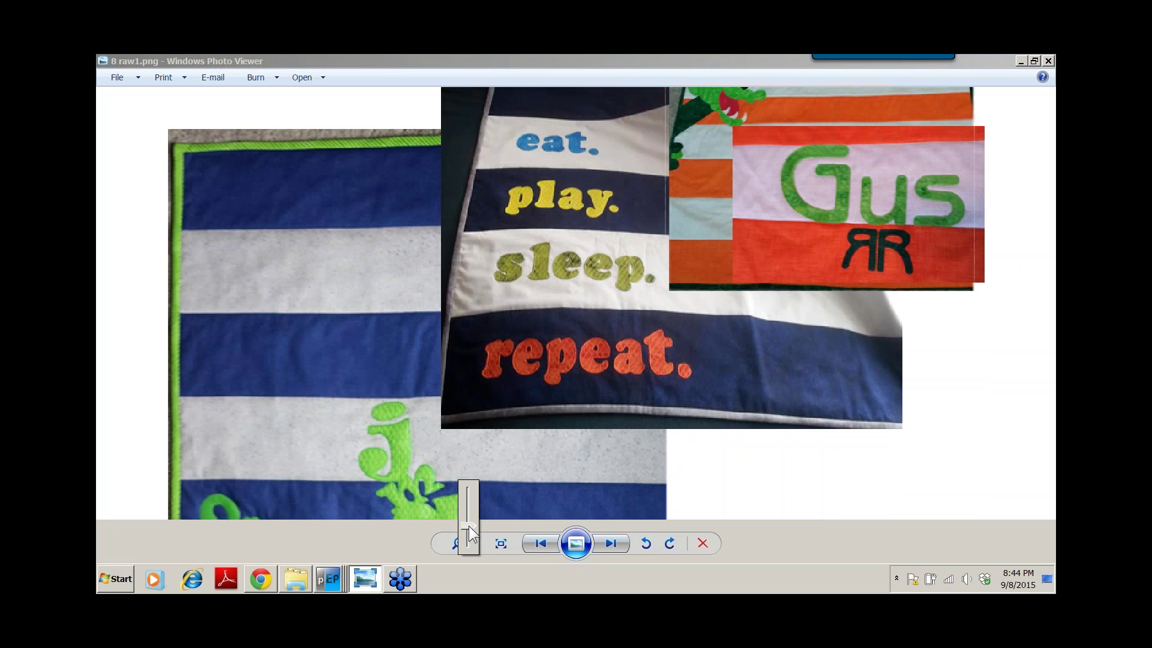
pyautogui.click(555, 222)
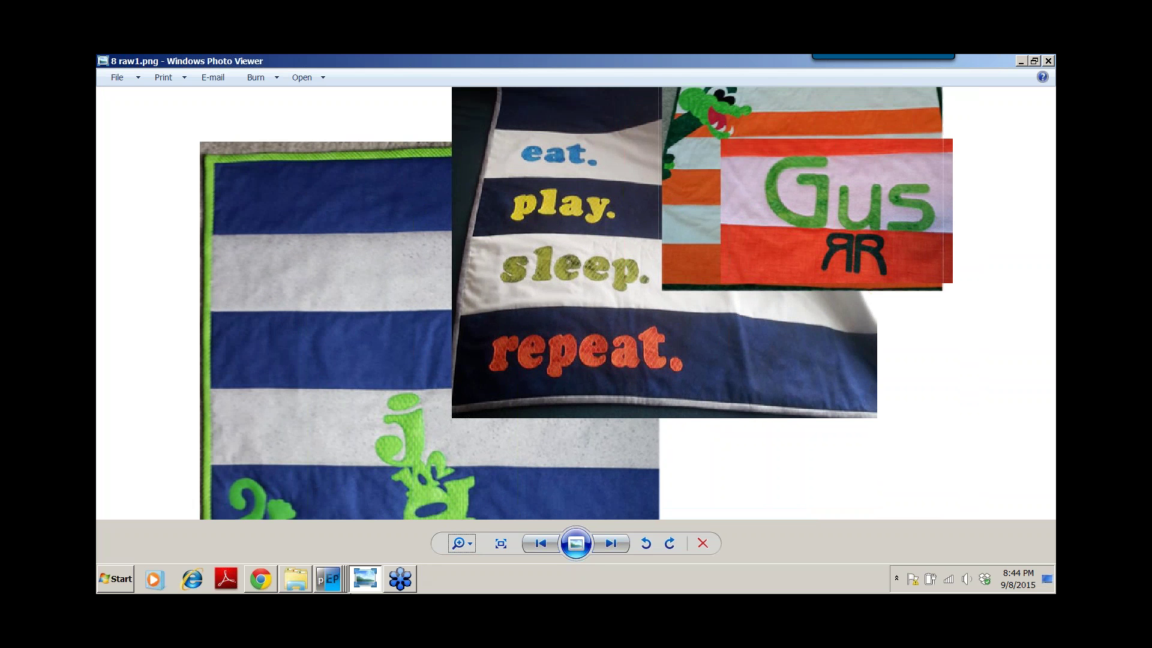
# Switch back to Design3 in Perfect Embroidery Pro and start importing TrueType text reading "jma"
pyautogui.click(328, 581)
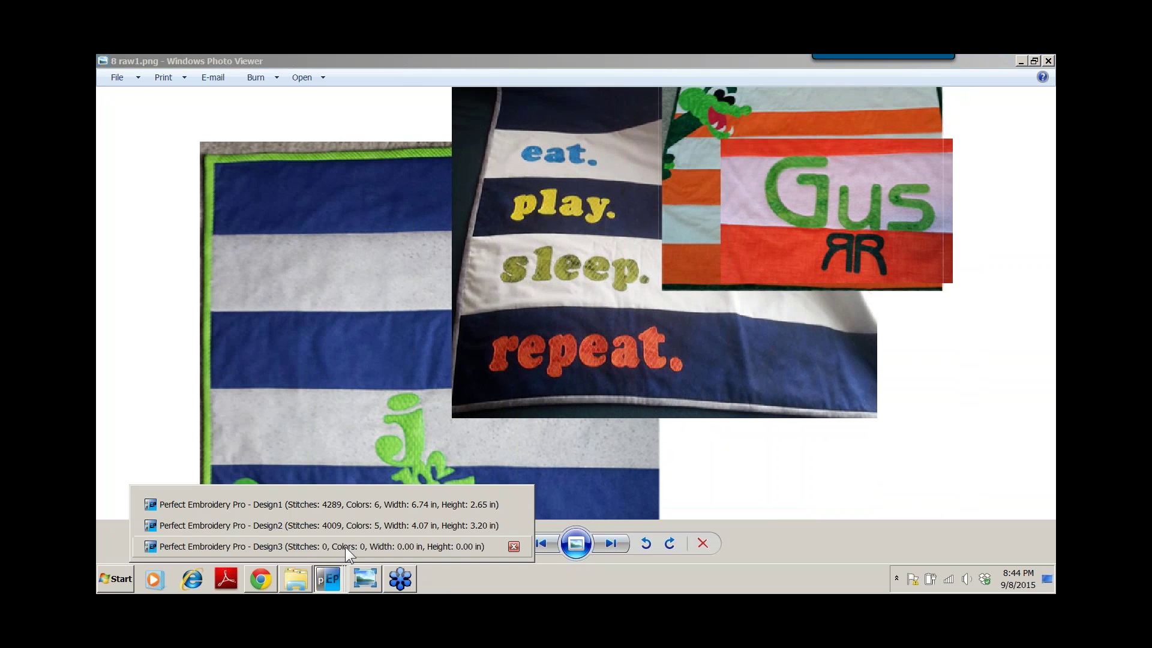
pyautogui.click(344, 546)
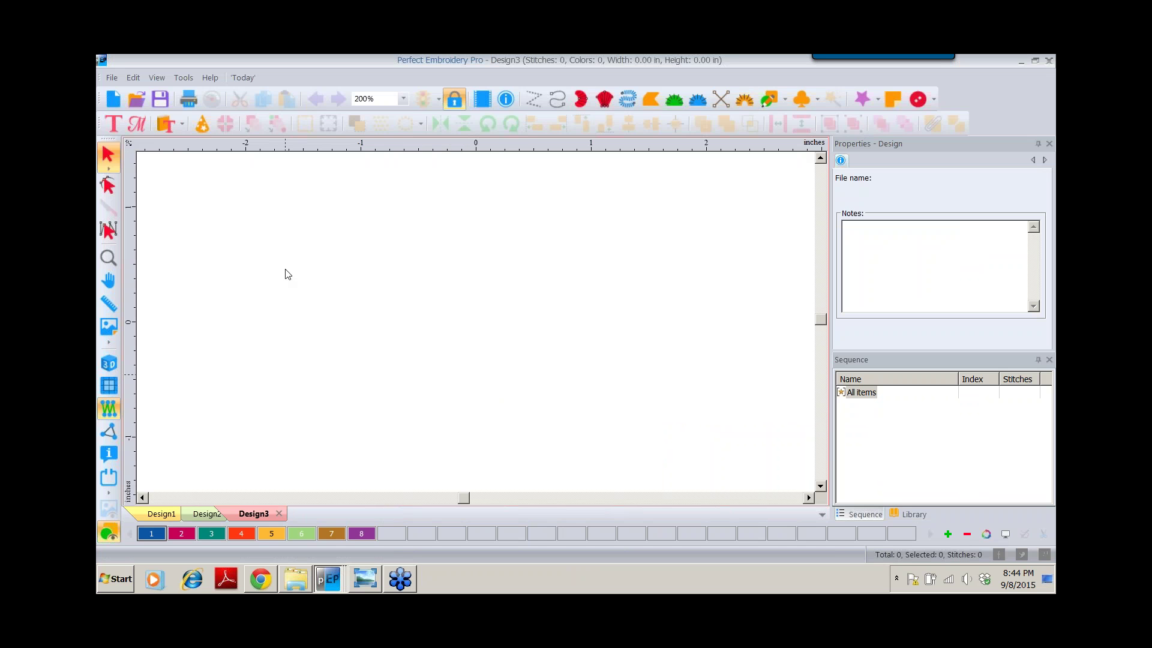
pyautogui.click(113, 80)
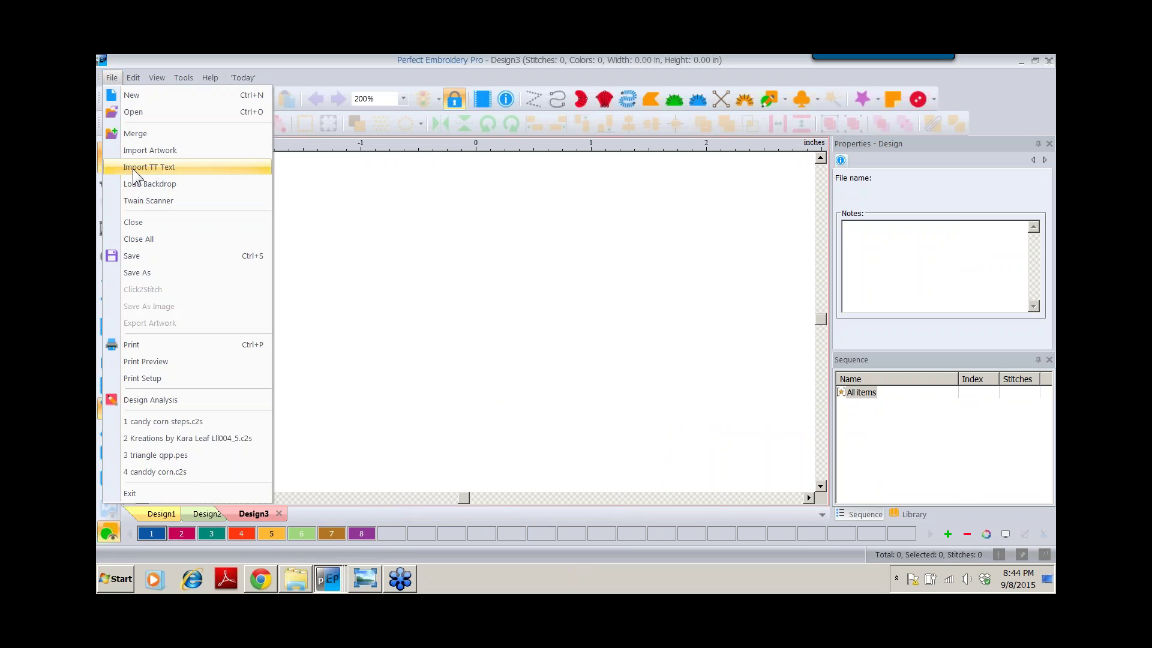
pyautogui.click(132, 168)
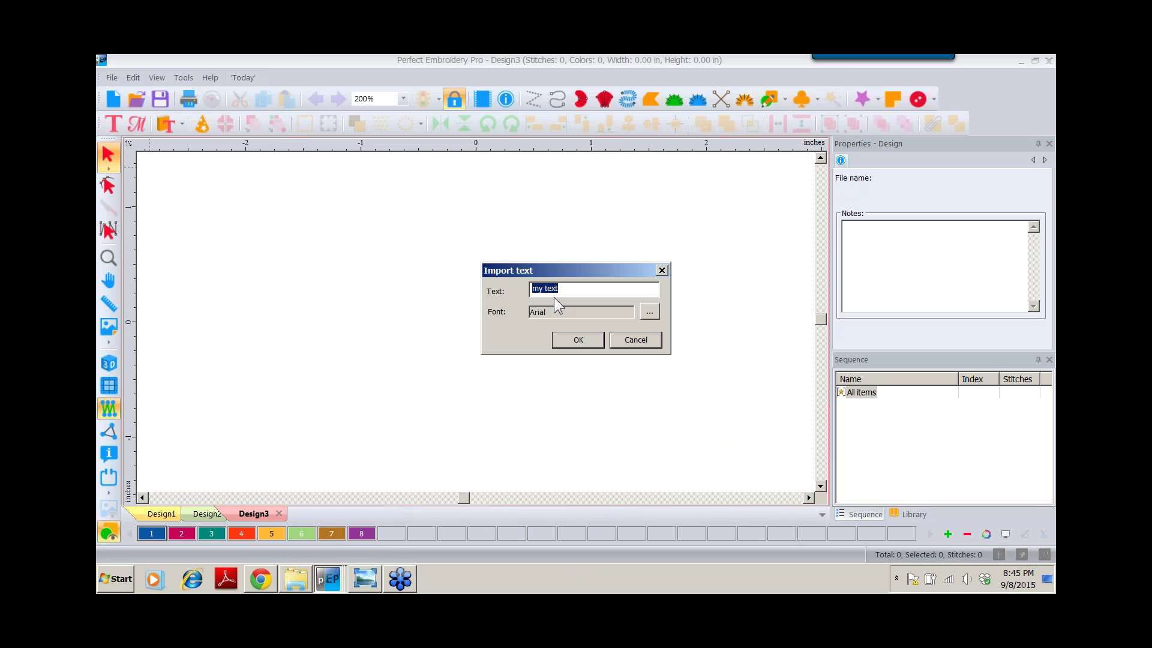
pyautogui.write('jma')
# Set the imported text's font to Ravie and place the lettering as artwork in the design
pyautogui.click(649, 312)
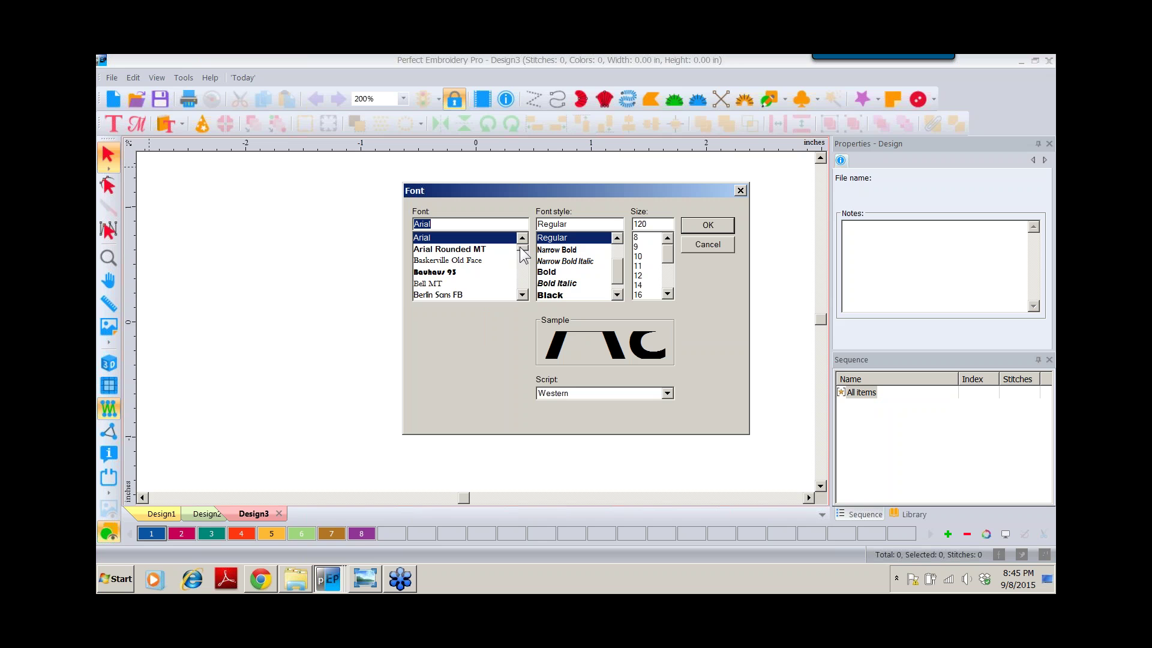
pyautogui.moveTo(523, 255); pyautogui.dragTo(526, 280)
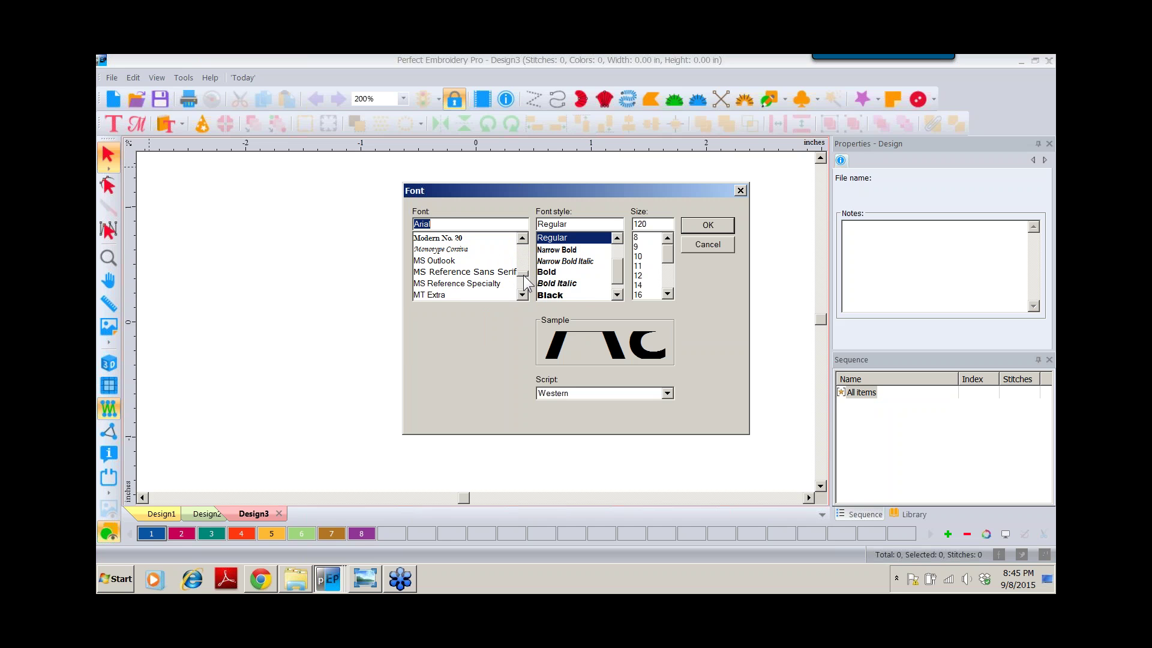
pyautogui.click(523, 271)
pyautogui.click(525, 278)
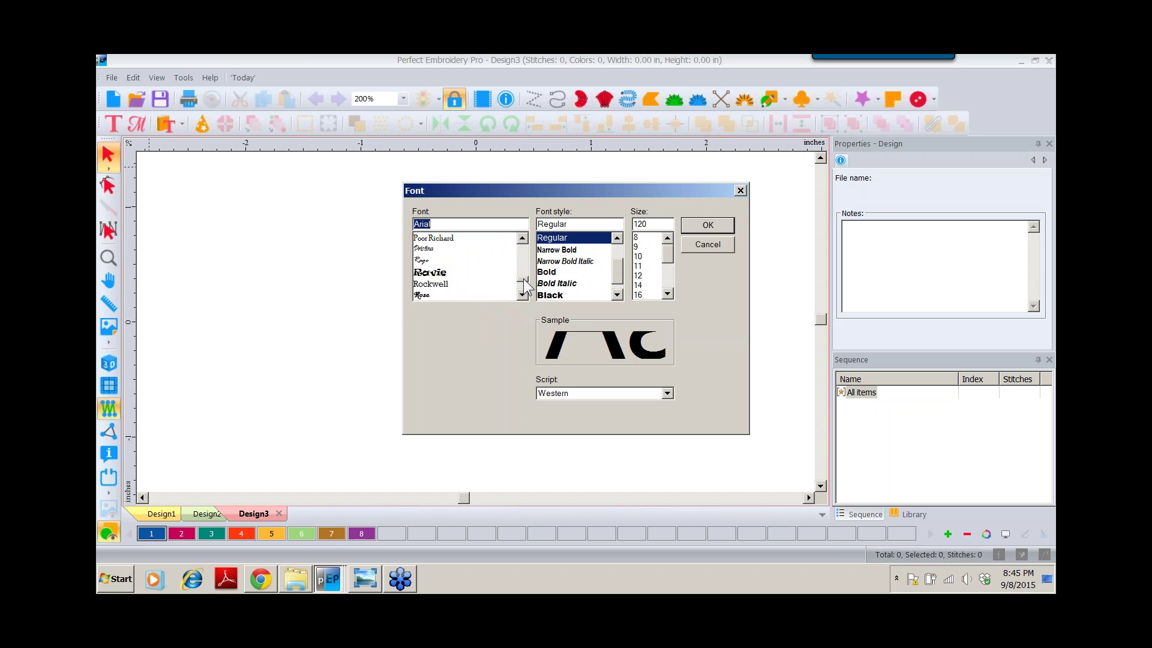
pyautogui.click(525, 257)
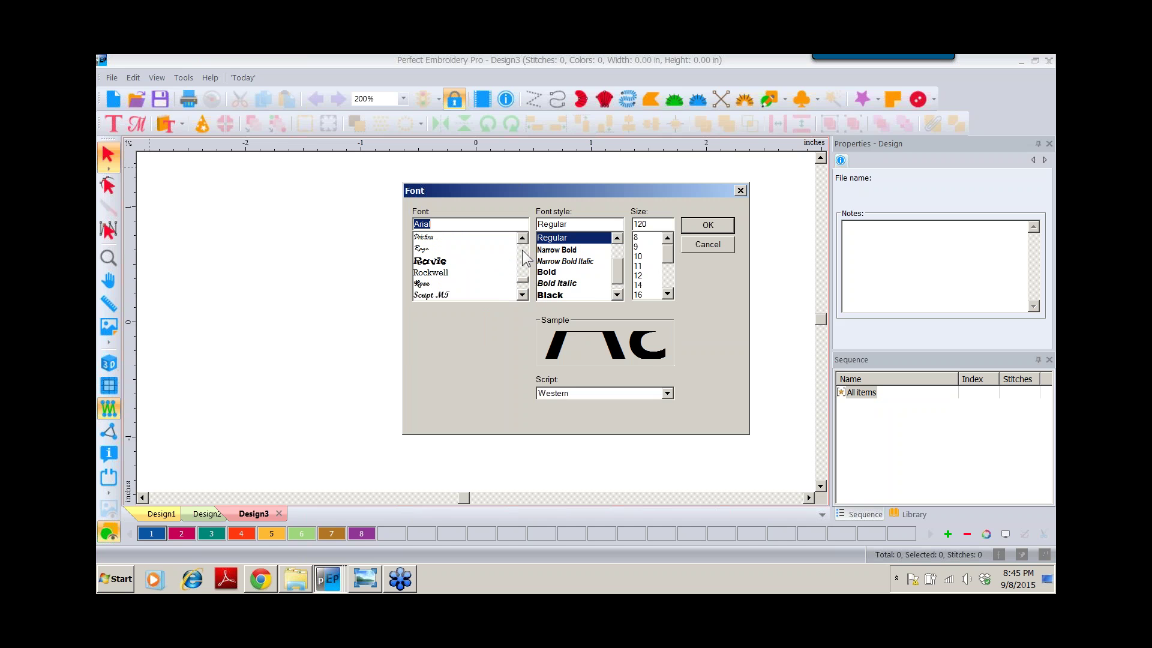
pyautogui.click(429, 261)
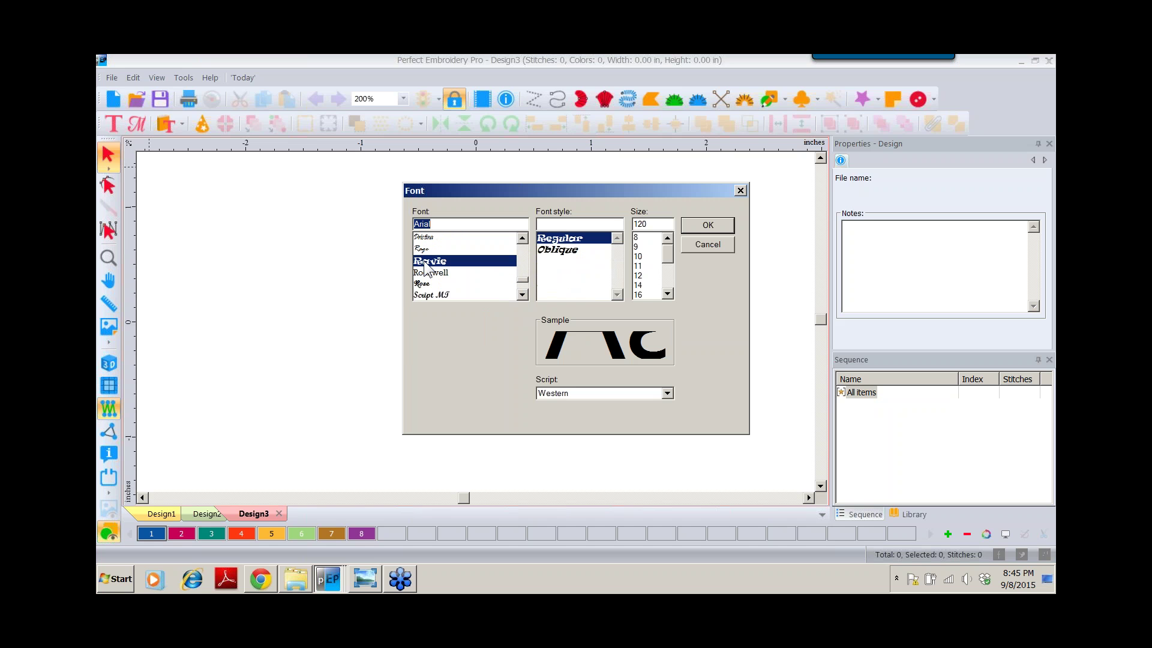
pyautogui.click(713, 226)
pyautogui.click(560, 342)
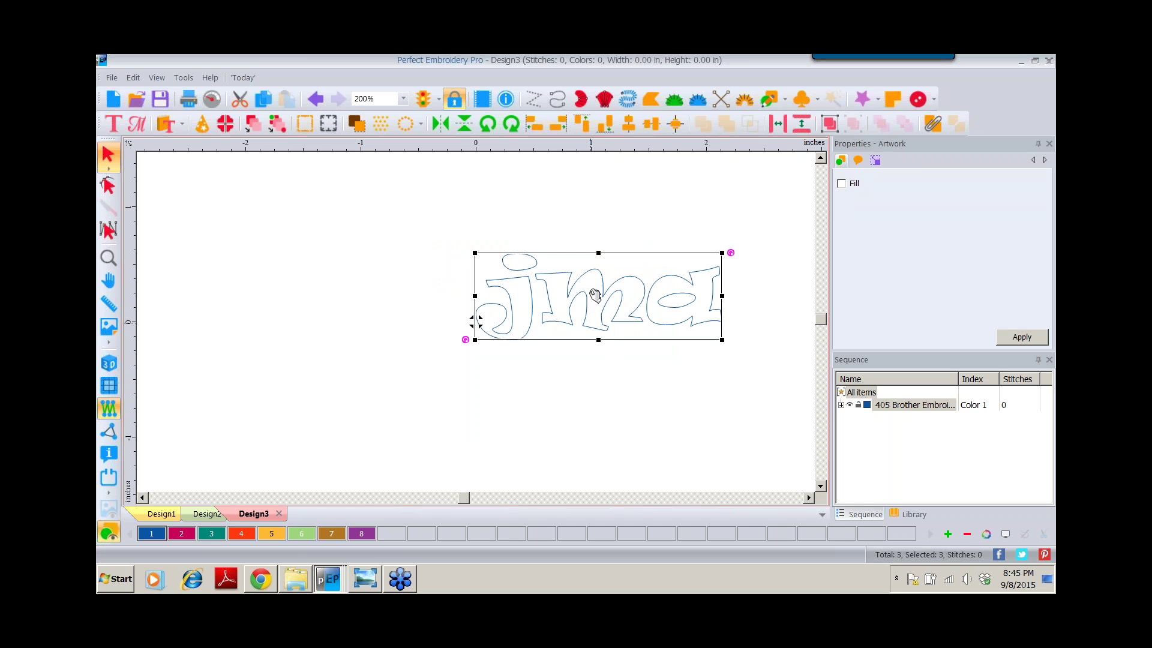
# Move the "jma" artwork toward the design center, enlarge it to about 3.5 inches wide, and deselect it
pyautogui.moveTo(593, 307); pyautogui.dragTo(469, 331)
pyautogui.moveTo(598, 364); pyautogui.dragTo(687, 449)
pyautogui.click(430, 381)
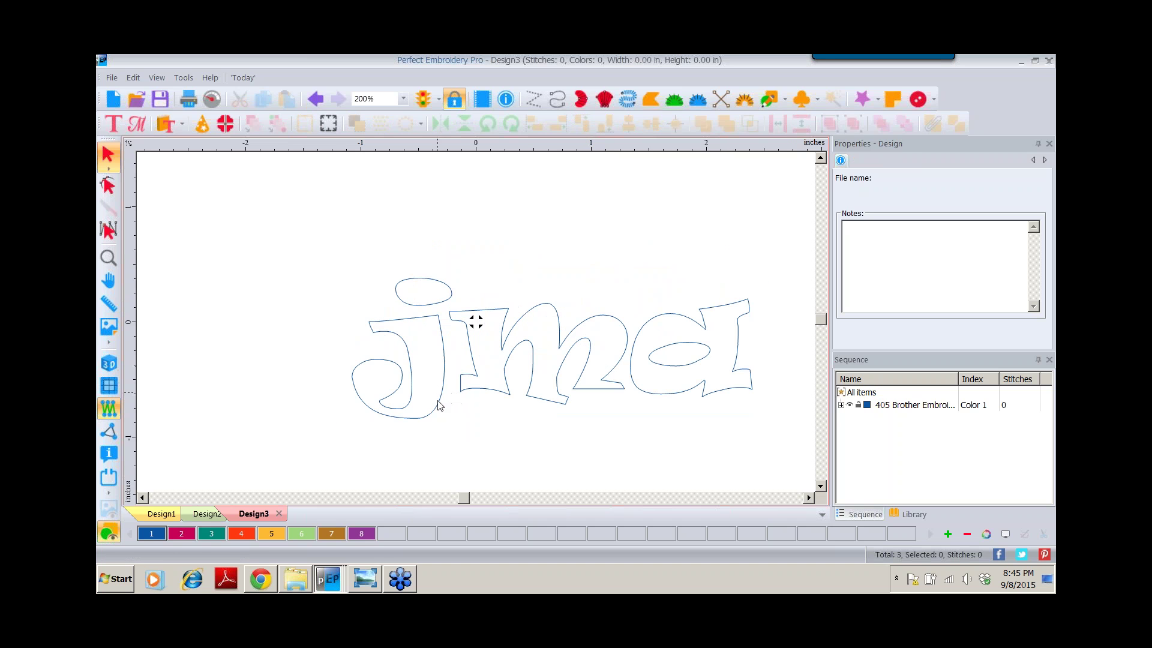
# Move the j up and to the left, then shrink and tilt the m and tuck it against the j's lower end
pyautogui.moveTo(444, 393); pyautogui.dragTo(418, 294)
pyautogui.moveTo(475, 322); pyautogui.dragTo(391, 349)
pyautogui.moveTo(553, 331); pyautogui.dragTo(468, 371)
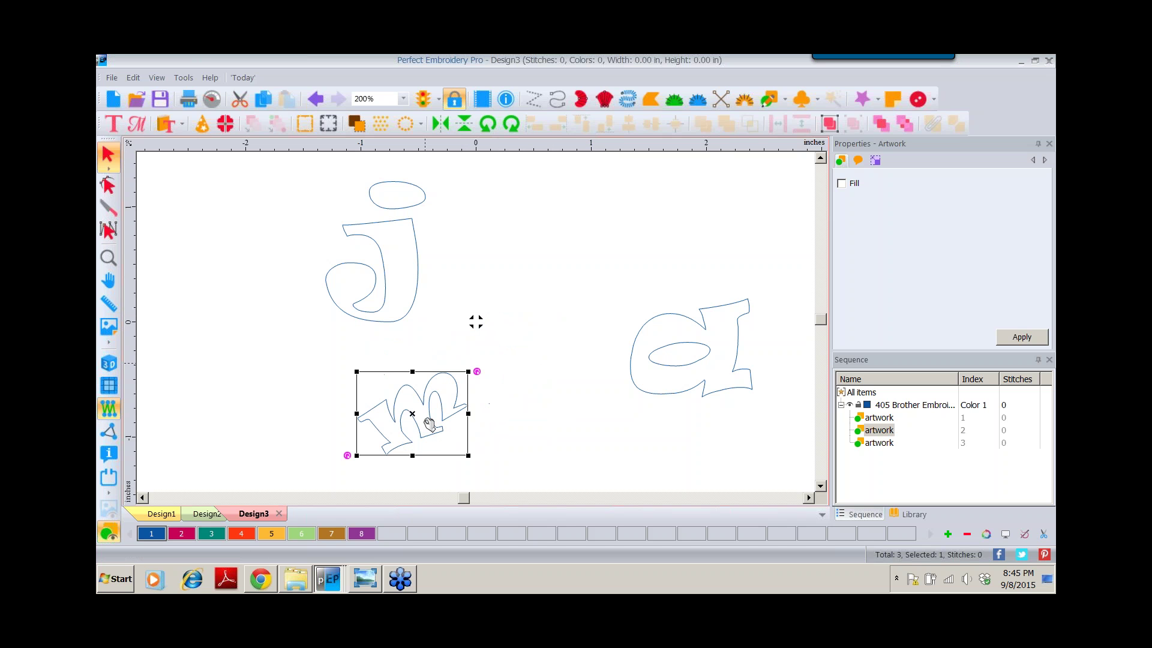
pyautogui.moveTo(429, 424); pyautogui.dragTo(466, 334)
pyautogui.moveTo(495, 279); pyautogui.dragTo(494, 282)
# Place the a beneath the m so their outlines overlap, and rotate it slightly
pyautogui.moveTo(658, 399); pyautogui.dragTo(440, 424)
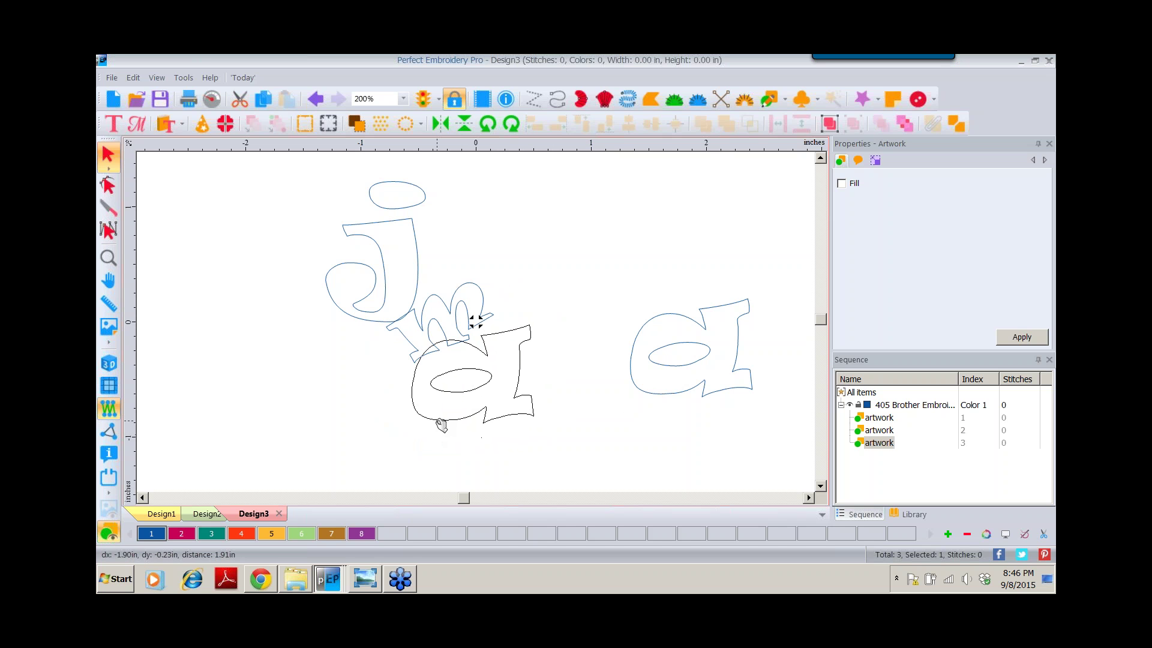
pyautogui.moveTo(543, 324); pyautogui.dragTo(543, 334)
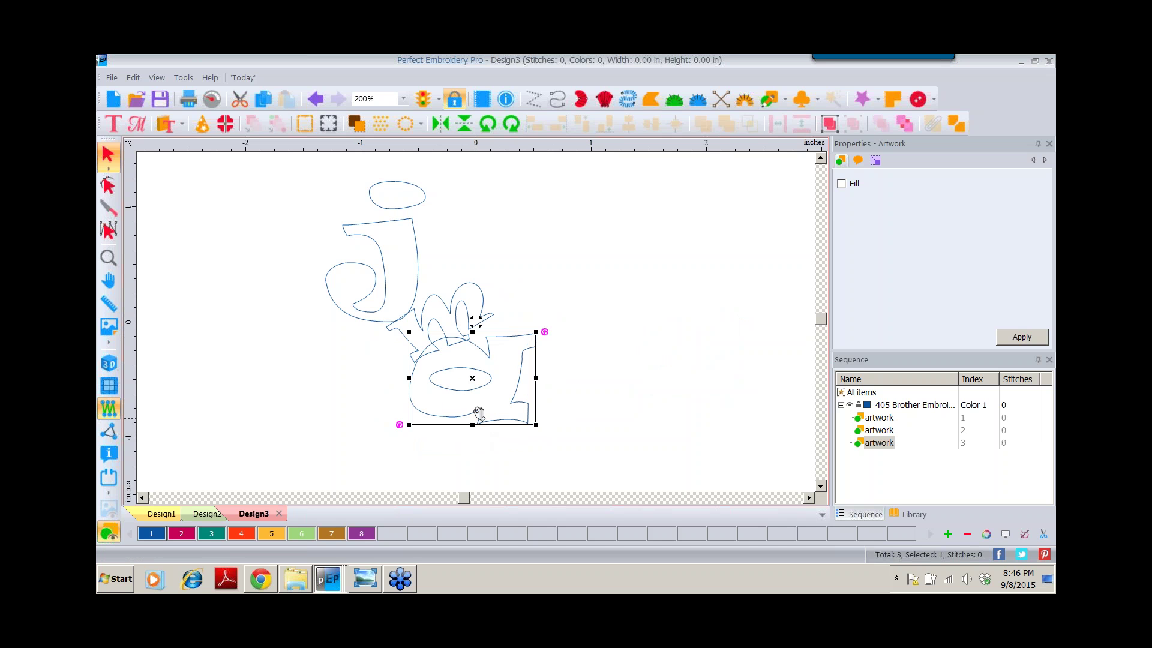
pyautogui.moveTo(476, 412); pyautogui.dragTo(484, 417)
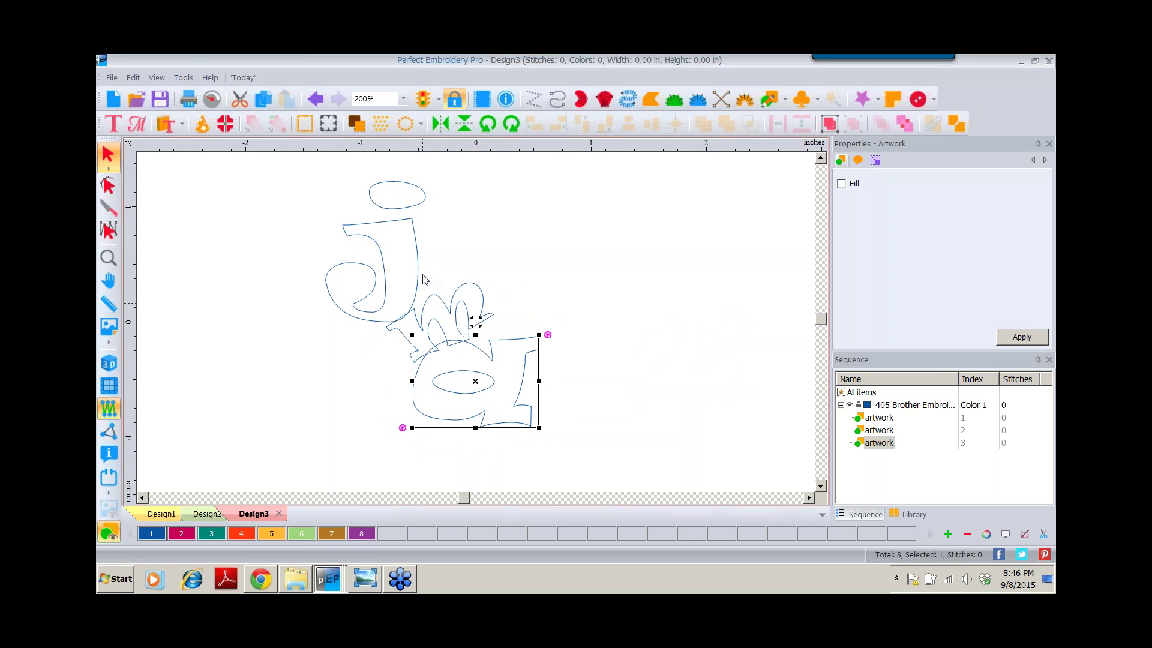
# Break the j artwork apart so that its dot and body are separate objects
pyautogui.click(397, 327)
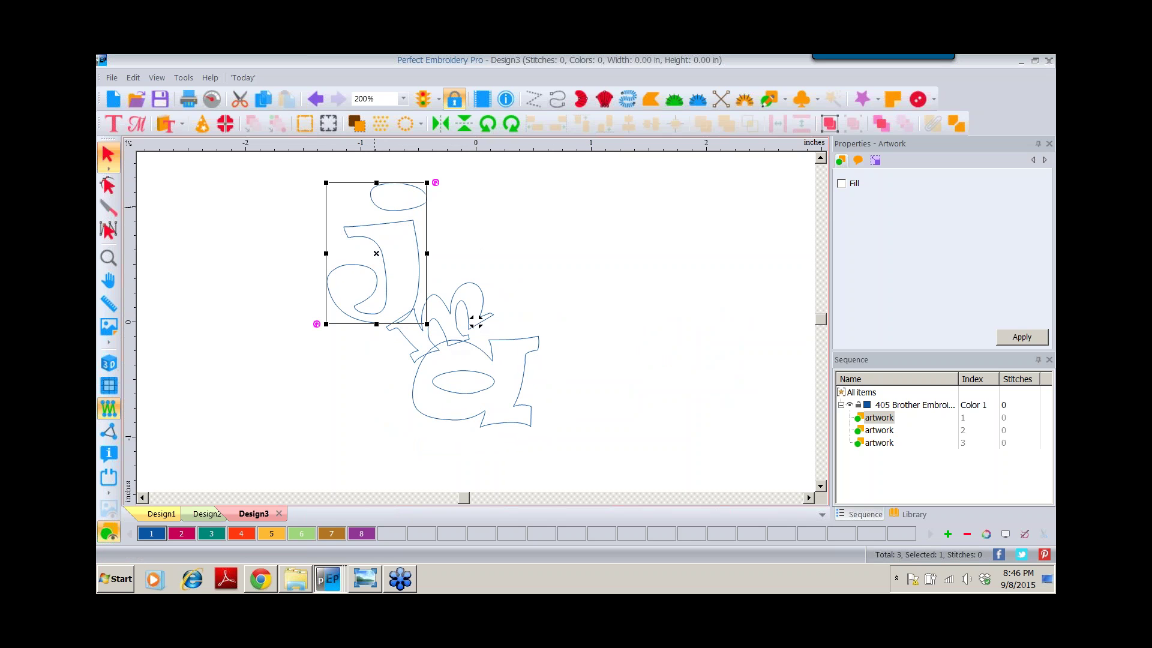
pyautogui.rightClick(377, 228)
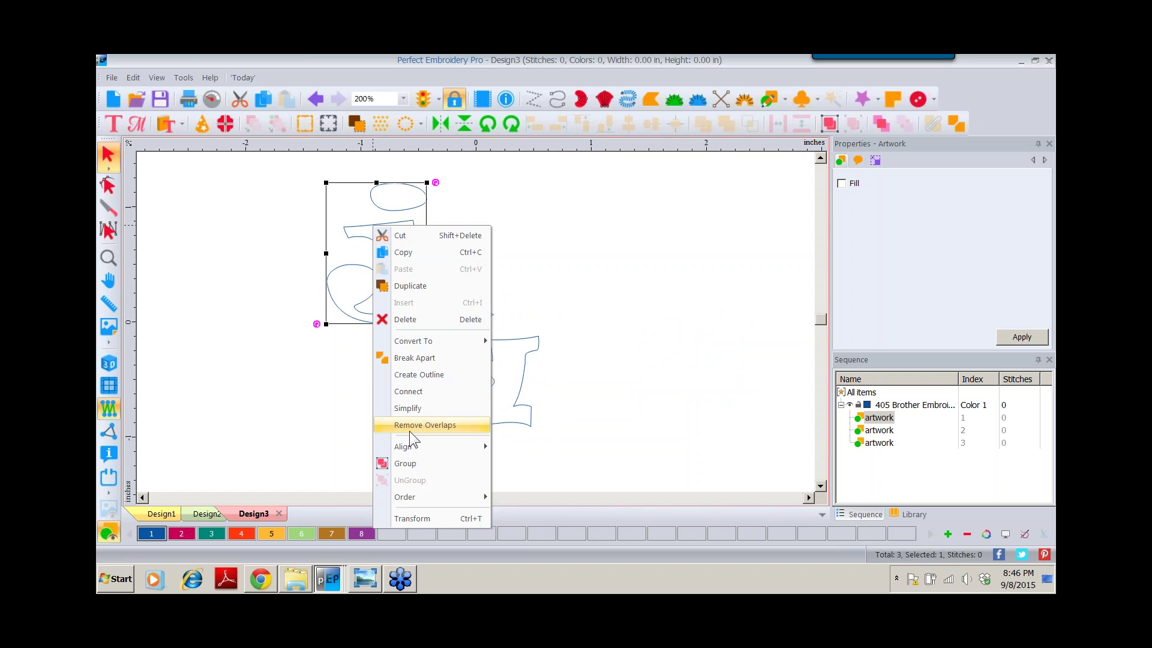
pyautogui.click(422, 357)
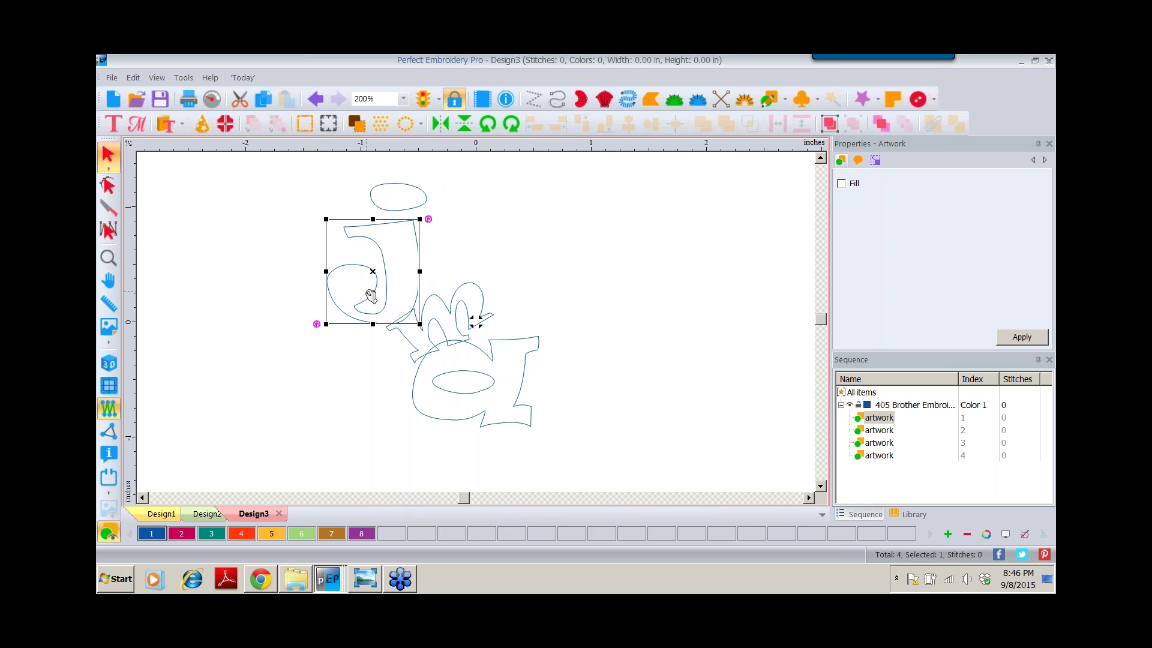
# Merge the j body with the m, and merge that shape with the a into one continuous outline
pyautogui.keyDown('shift'); pyautogui.click(447, 309); pyautogui.keyUp('shift')
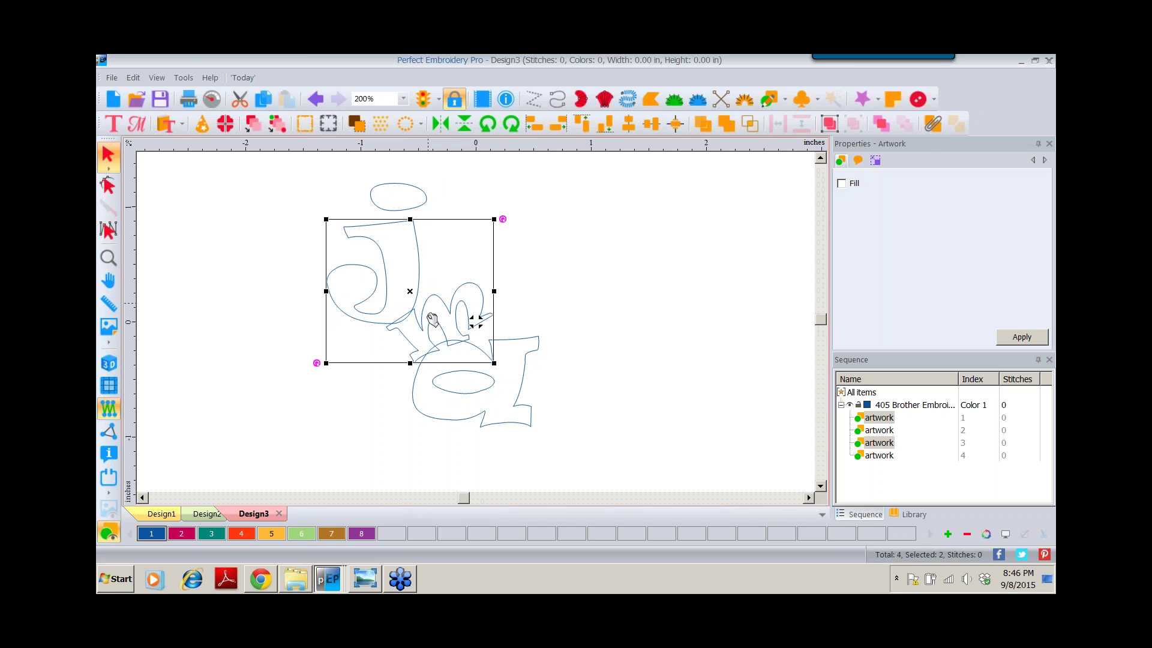
pyautogui.click(726, 125)
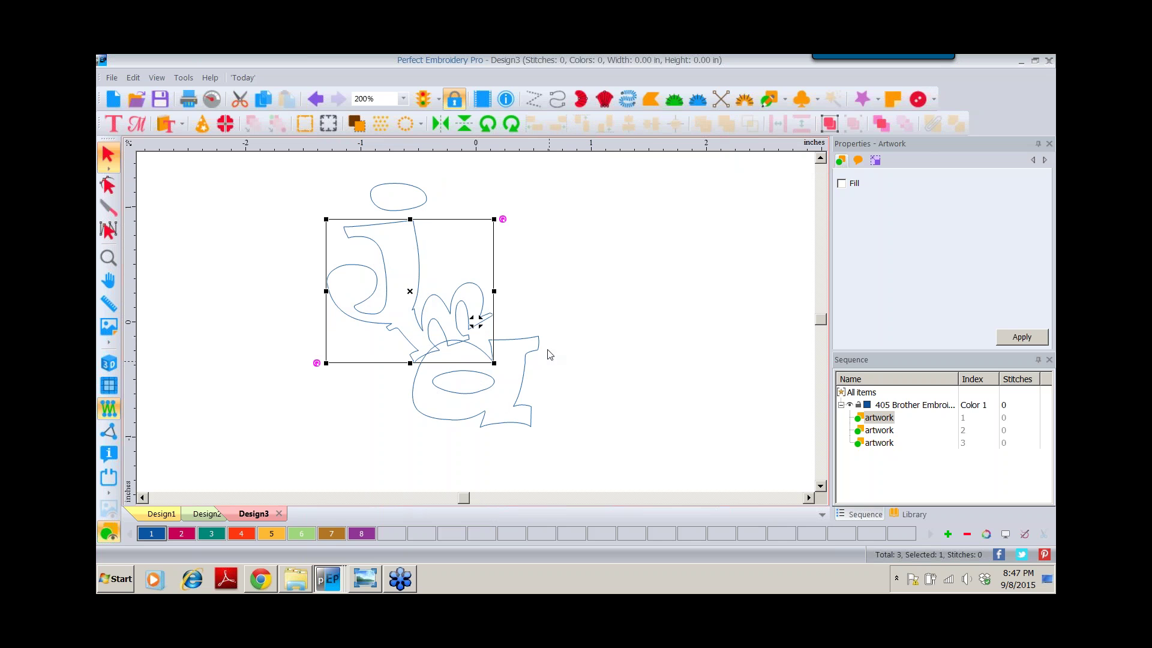
pyautogui.keyDown('shift'); pyautogui.click(528, 381); pyautogui.keyUp('shift')
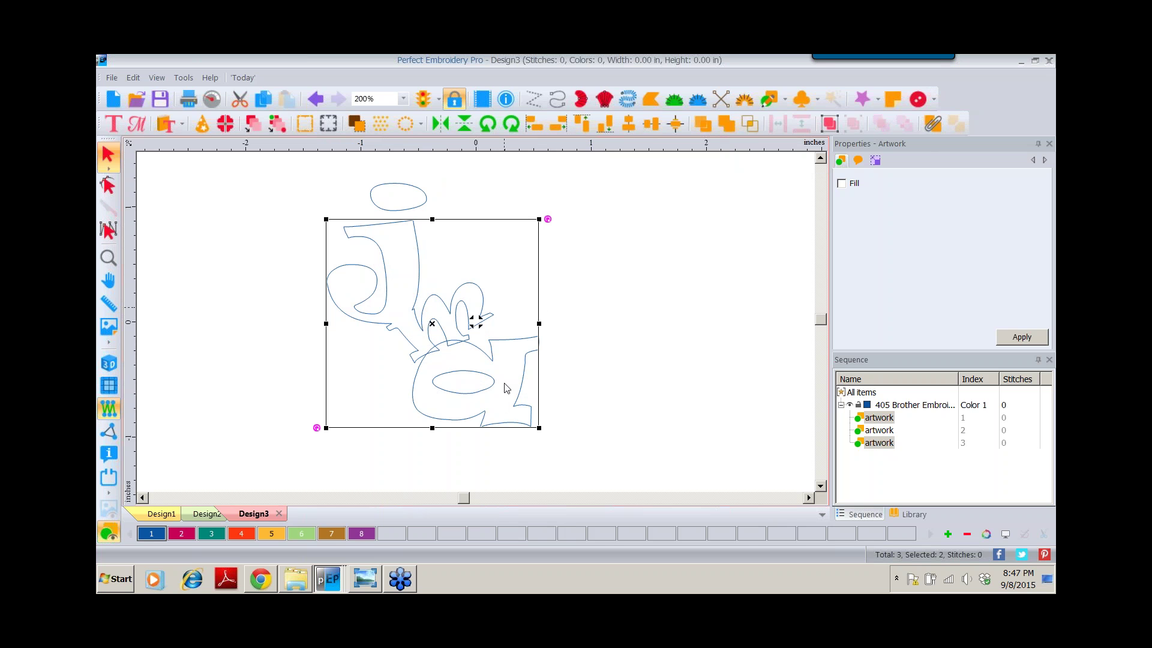
pyautogui.click(725, 123)
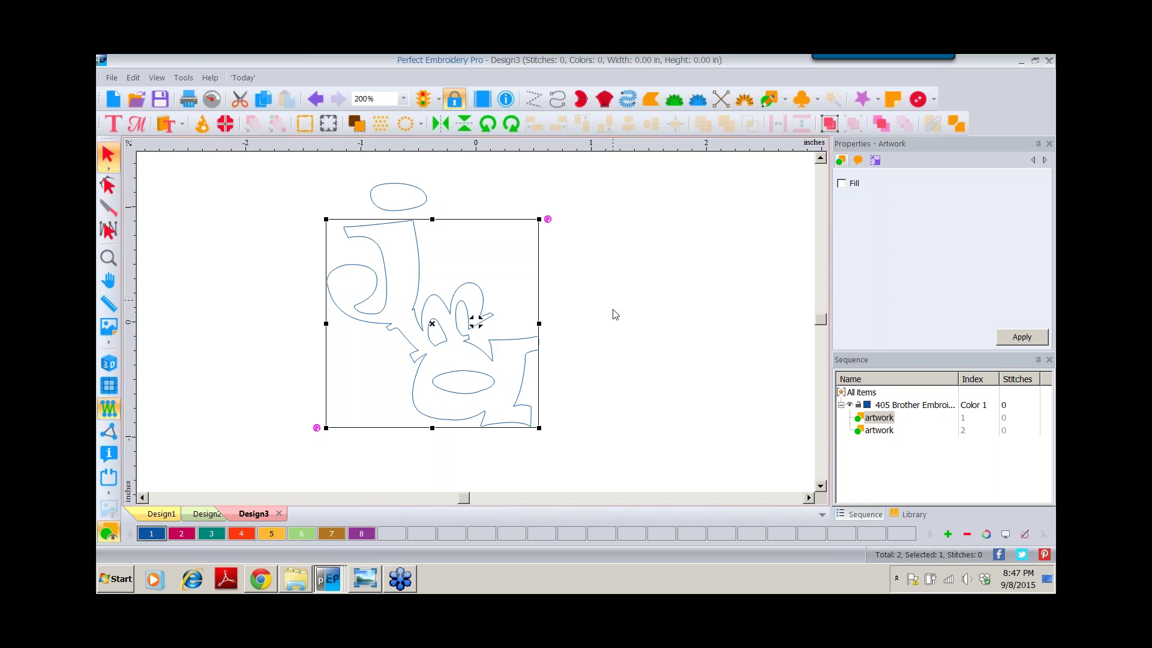
# Select both the merged letter artwork and the j's dot, and convert them to Run stitches
pyautogui.click(879, 431)
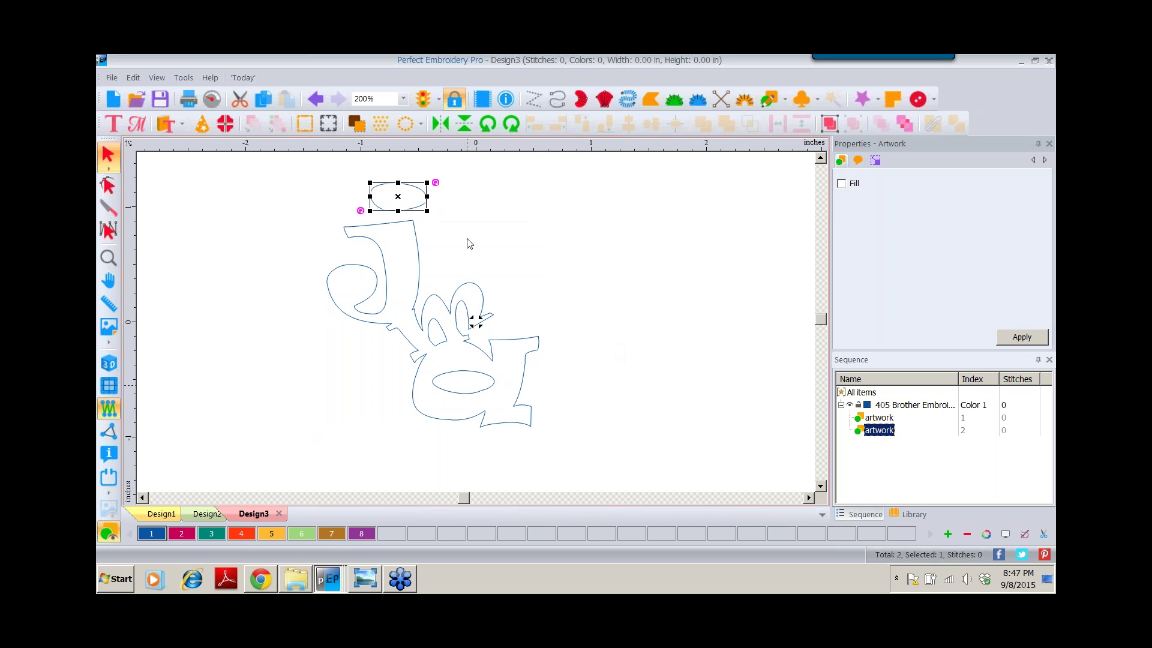
pyautogui.click(873, 418)
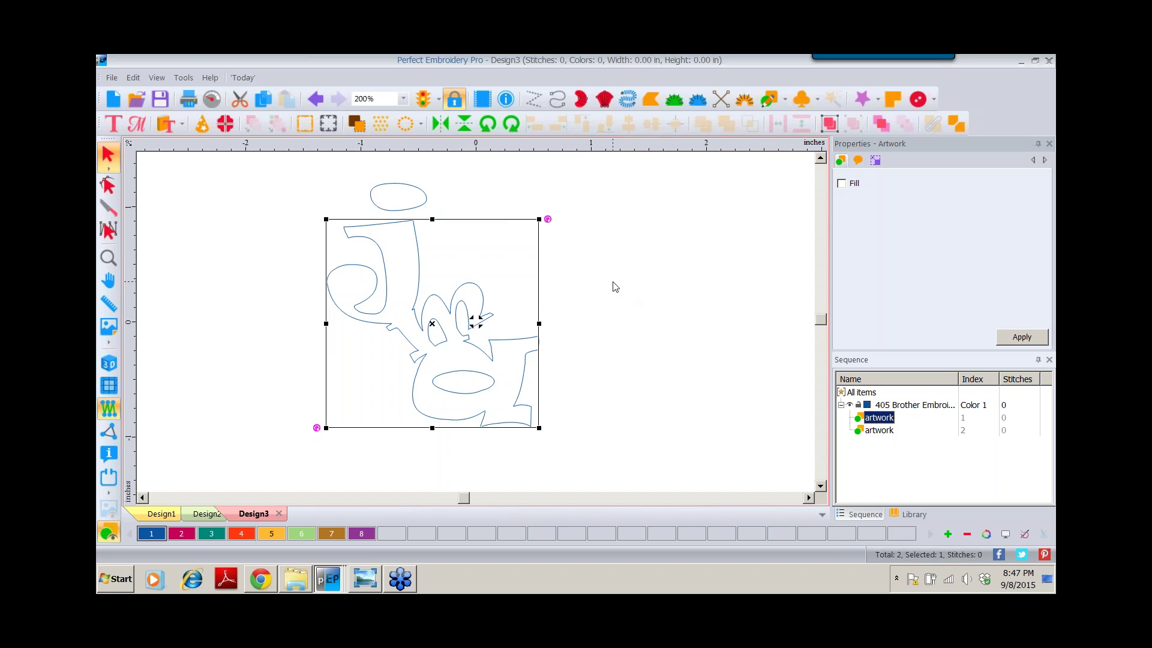
pyautogui.click(866, 393)
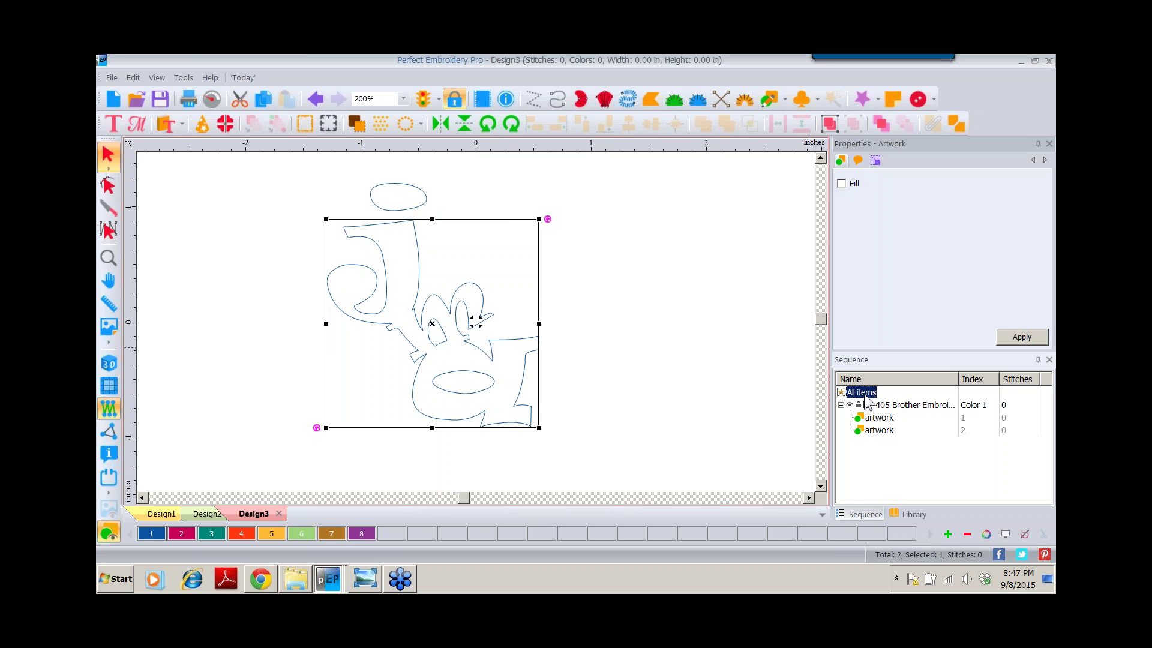
pyautogui.rightClick(426, 283)
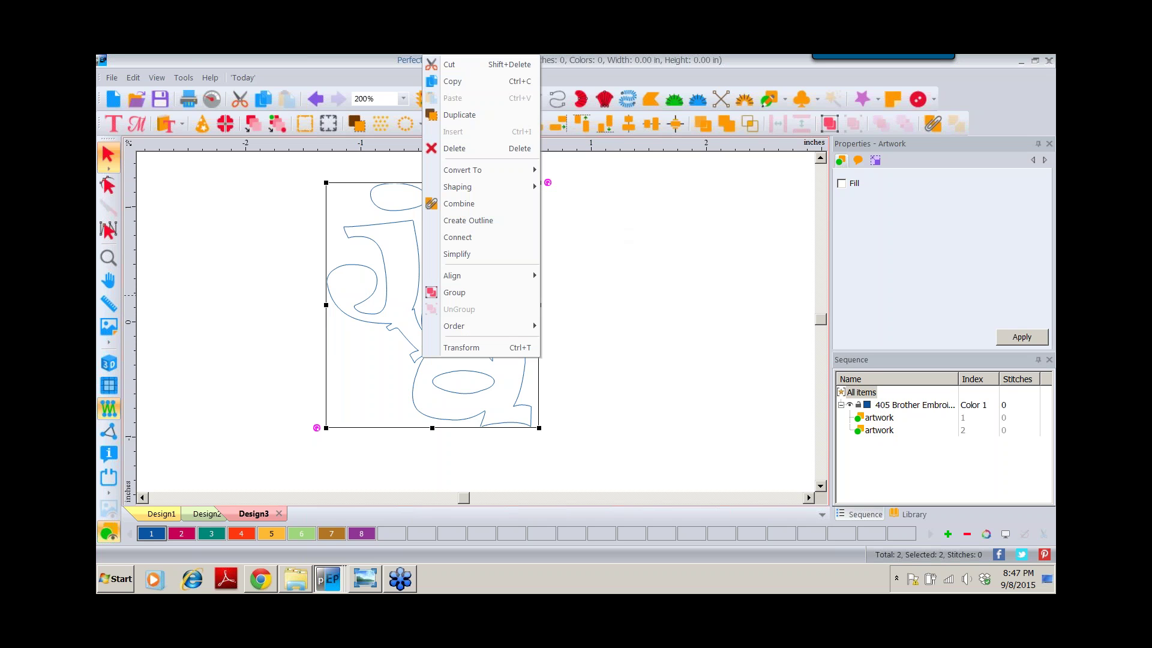
pyautogui.moveTo(490, 167)
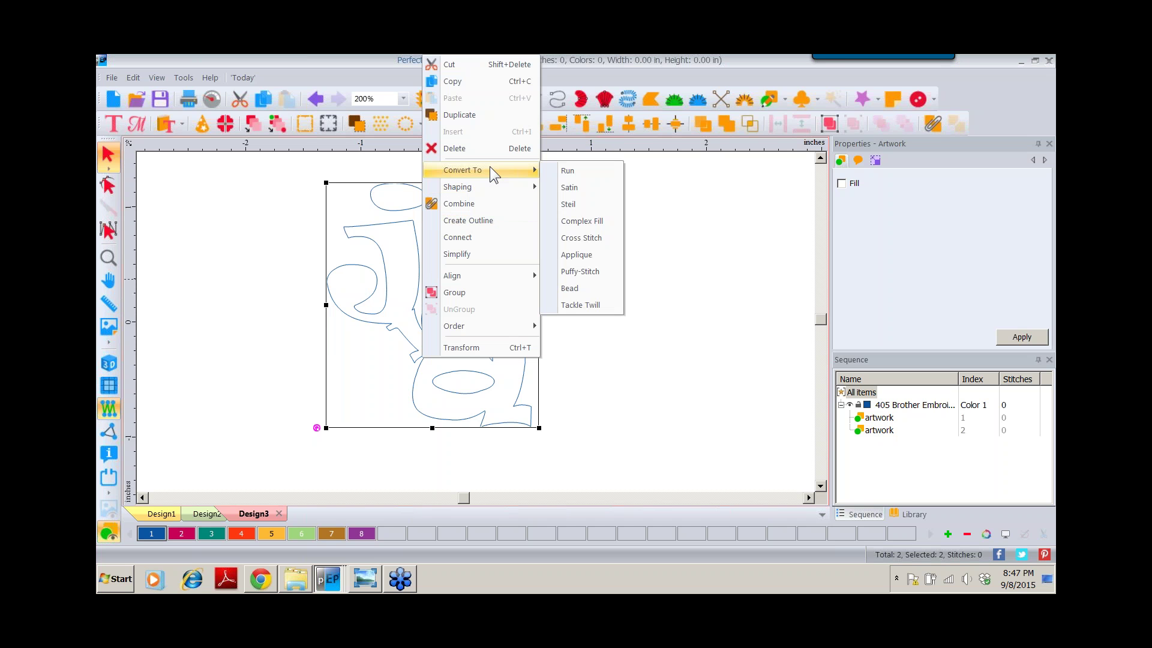
pyautogui.click(570, 170)
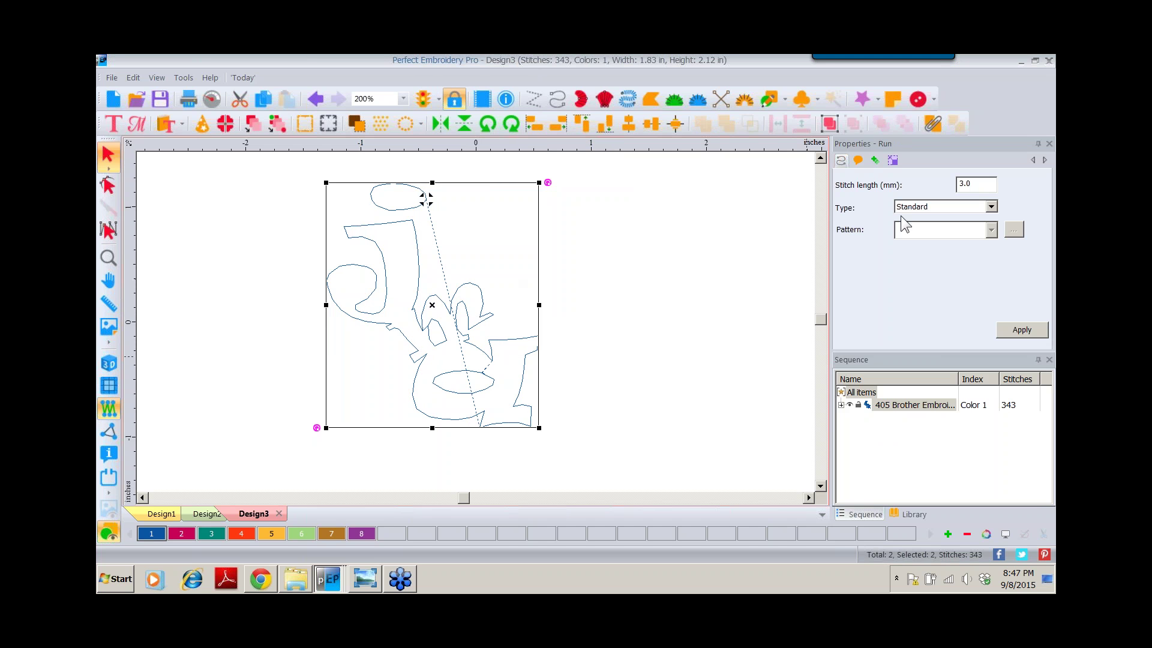
# Resize the monogram's run outlines to a height of 4.5 inches with the aspect ratio maintained
pyautogui.click(893, 161)
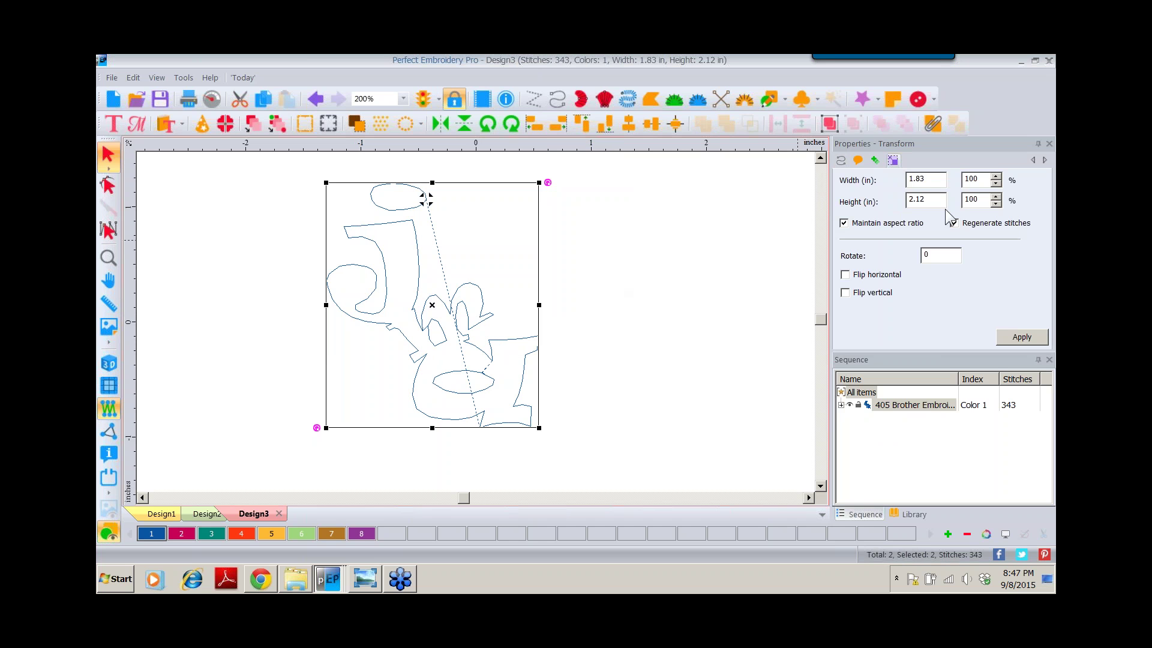
pyautogui.click(915, 201)
pyautogui.doubleClick(915, 201)
pyautogui.write('3.5')
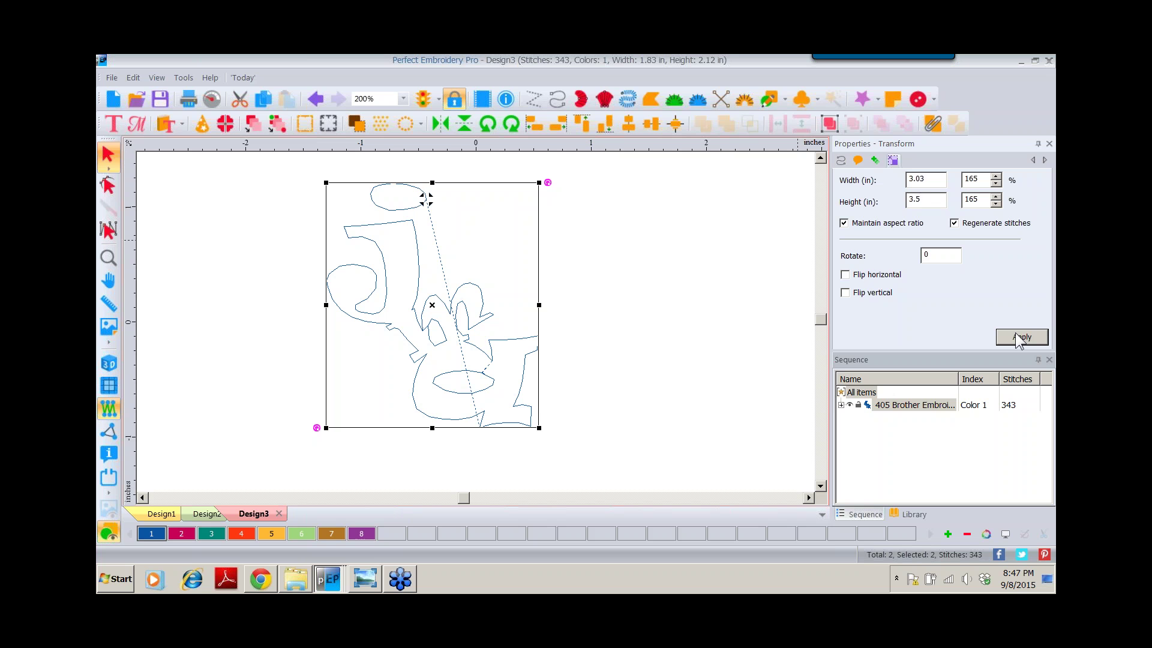
pyautogui.doubleClick(924, 200)
pyautogui.write('4.5')
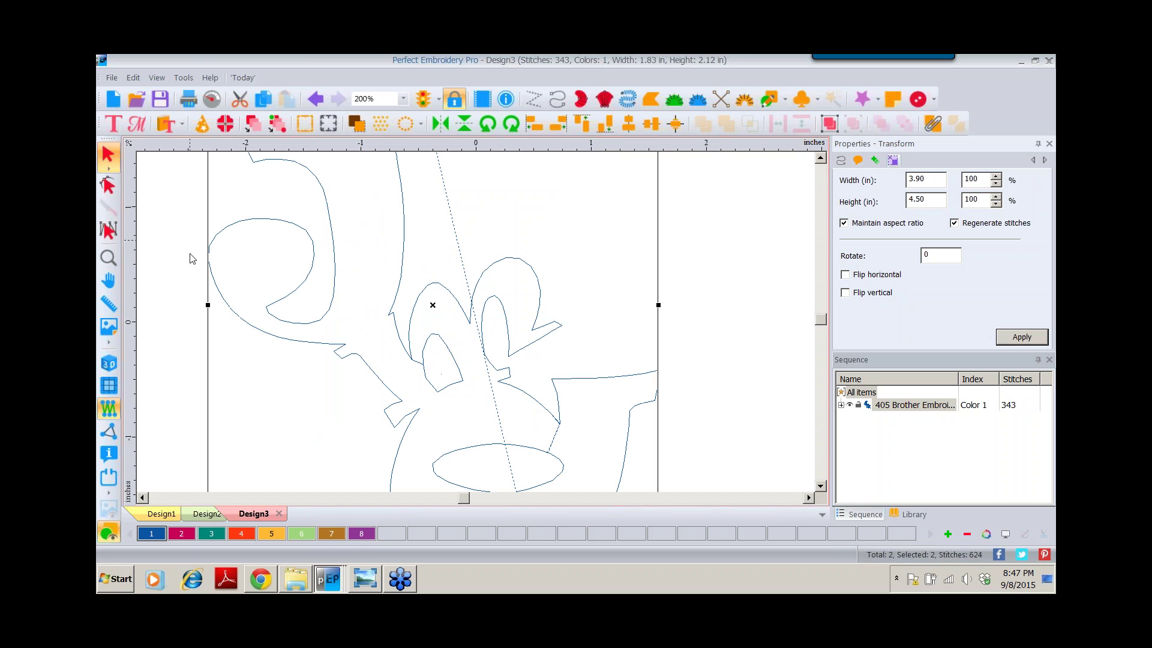
pyautogui.click(108, 230)
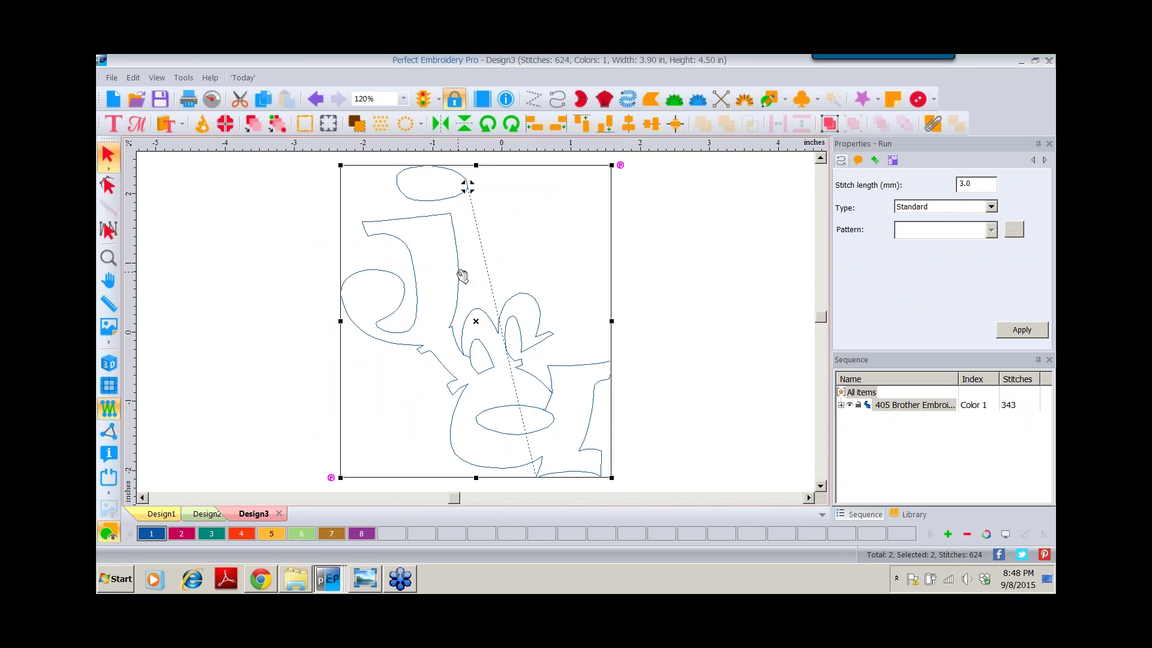
# Paste a copy of the run outlines on top of the originals and assign it thread color 4
pyautogui.click(263, 100)
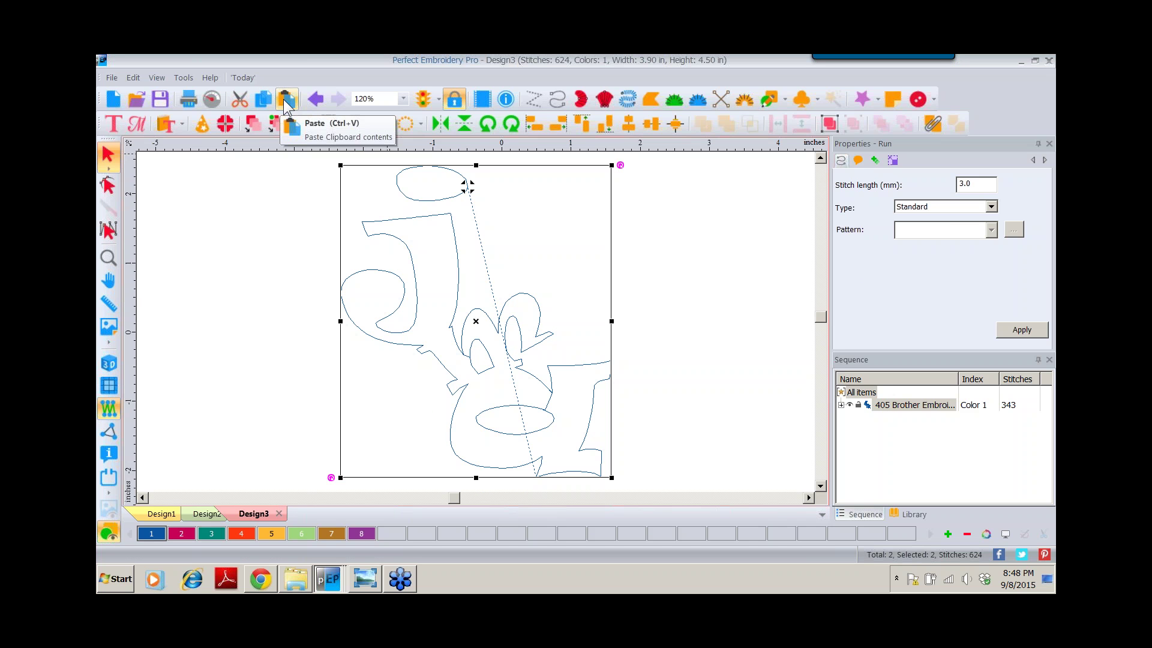
pyautogui.click(286, 100)
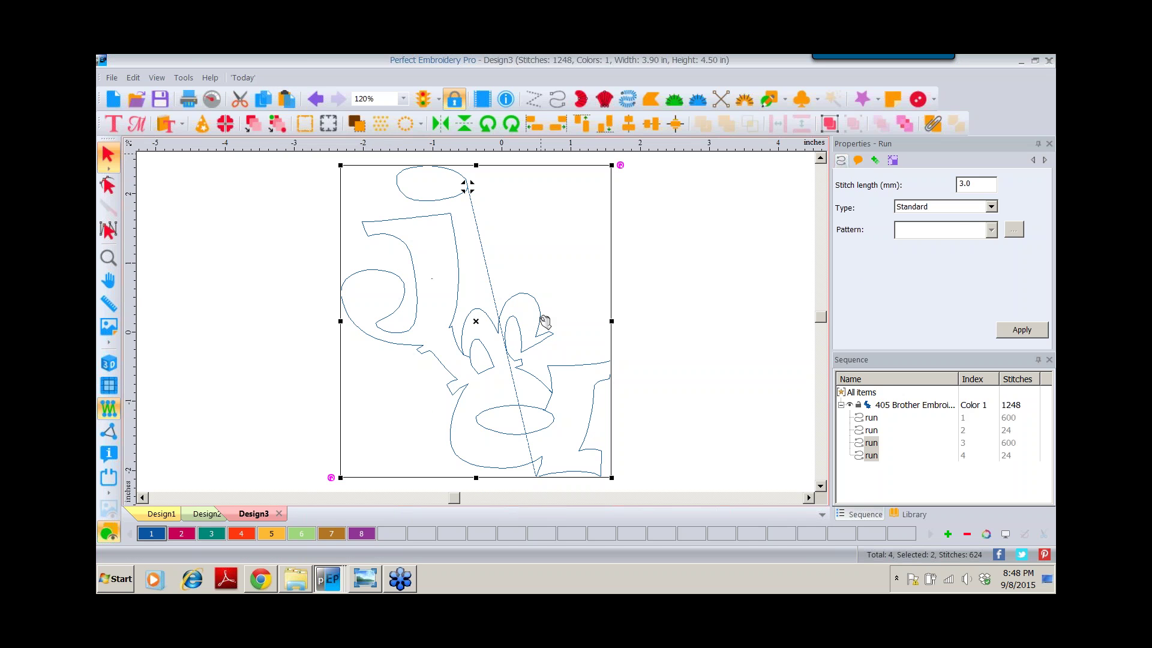
pyautogui.click(234, 534)
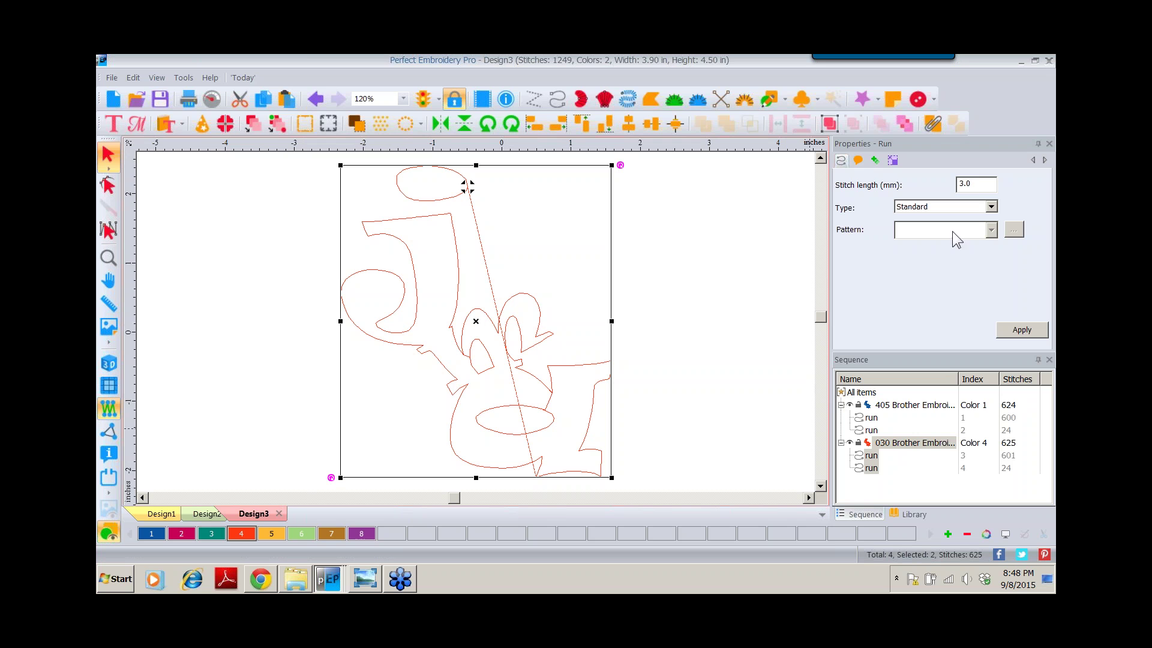
# Change the color 4 outlines to the Bean run type with 5 bean repeats
pyautogui.click(990, 205)
pyautogui.click(908, 239)
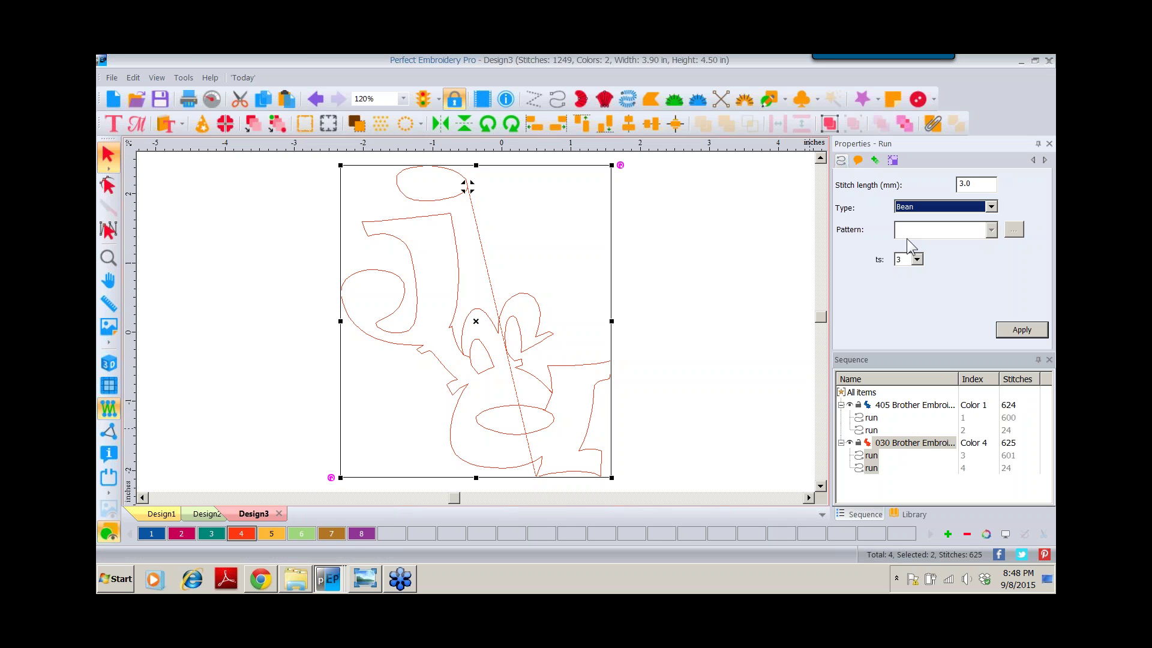
pyautogui.click(917, 259)
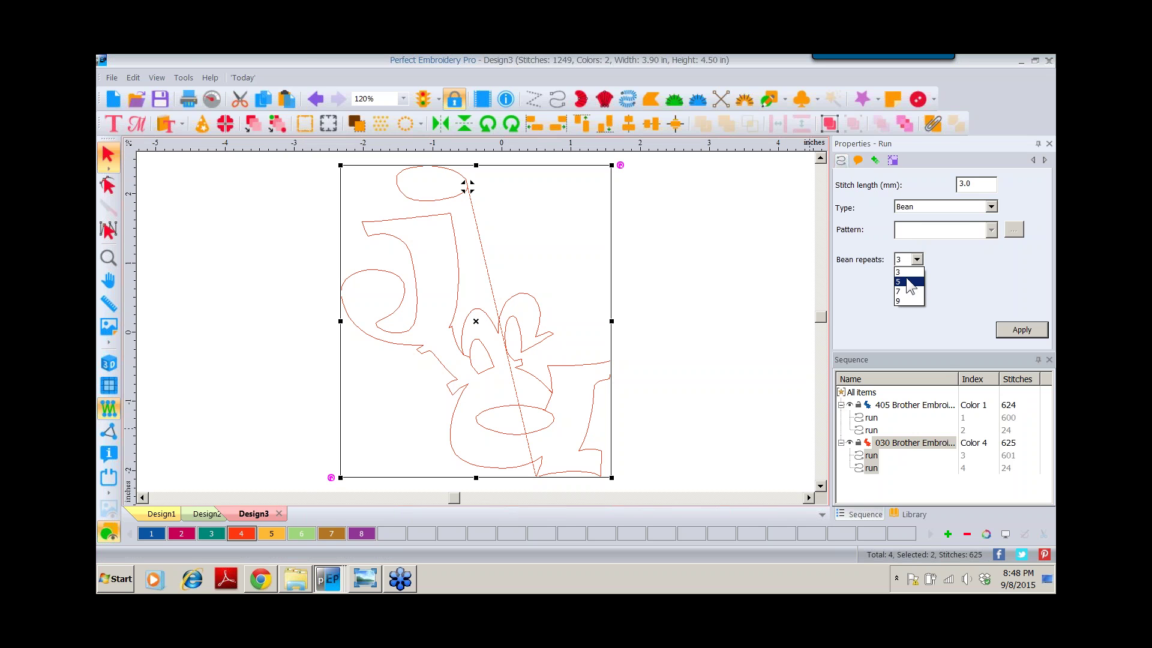
pyautogui.click(909, 282)
pyautogui.click(1022, 330)
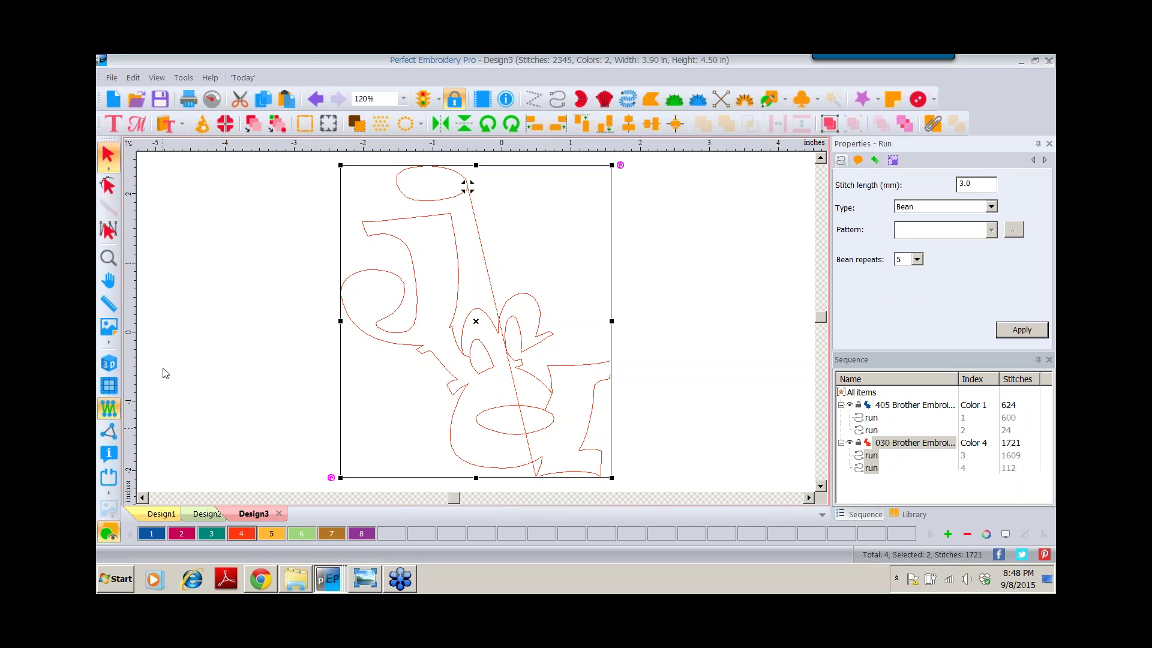
# Turn on the 3D view and play through the stitch-out simulation of the monogram, then leave the simulation
pyautogui.click(109, 364)
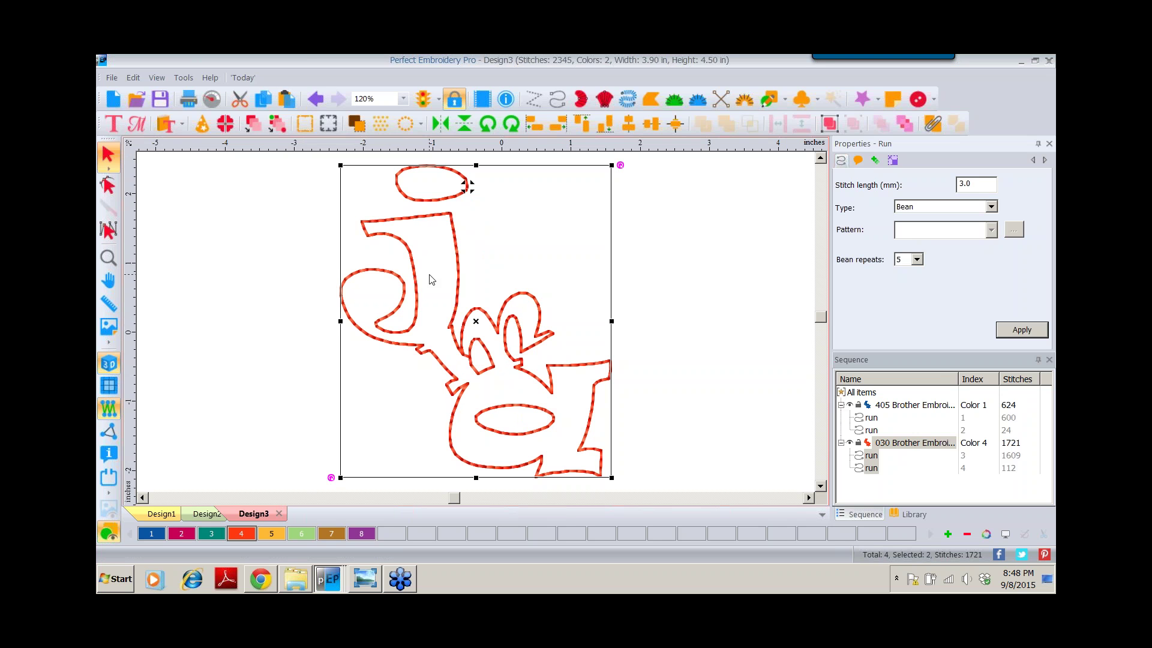
pyautogui.click(211, 101)
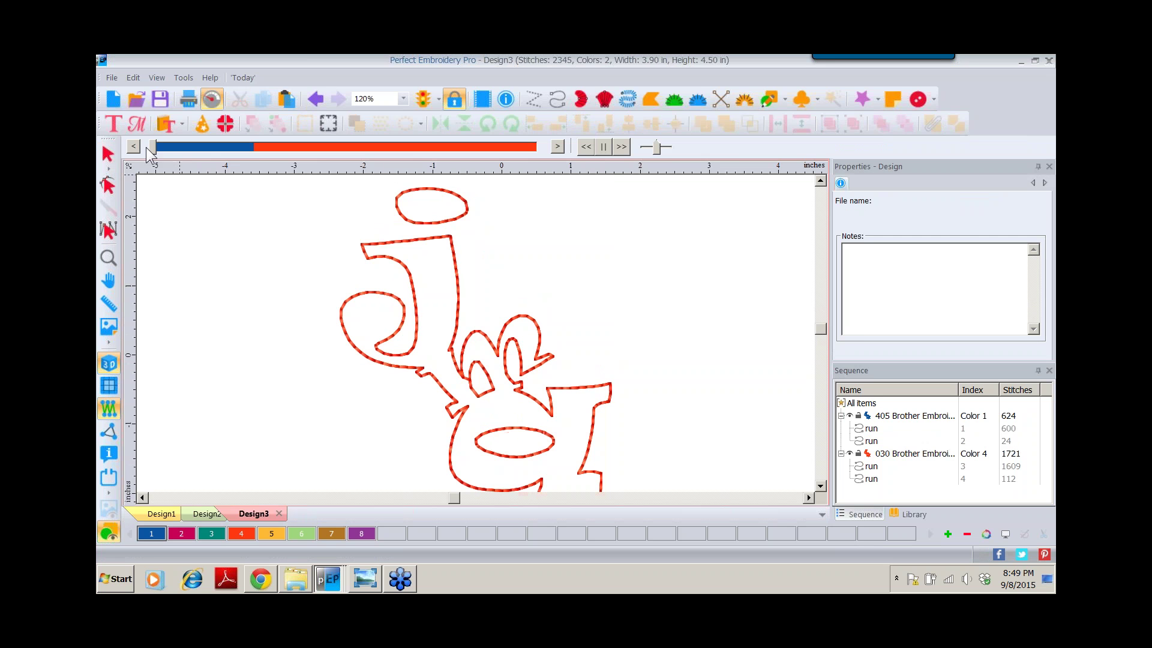
pyautogui.moveTo(190, 153)
pyautogui.mouseDown()
pyautogui.moveTo(348, 158)
pyautogui.moveTo(545, 185)
pyautogui.moveTo(462, 204)
pyautogui.mouseUp()
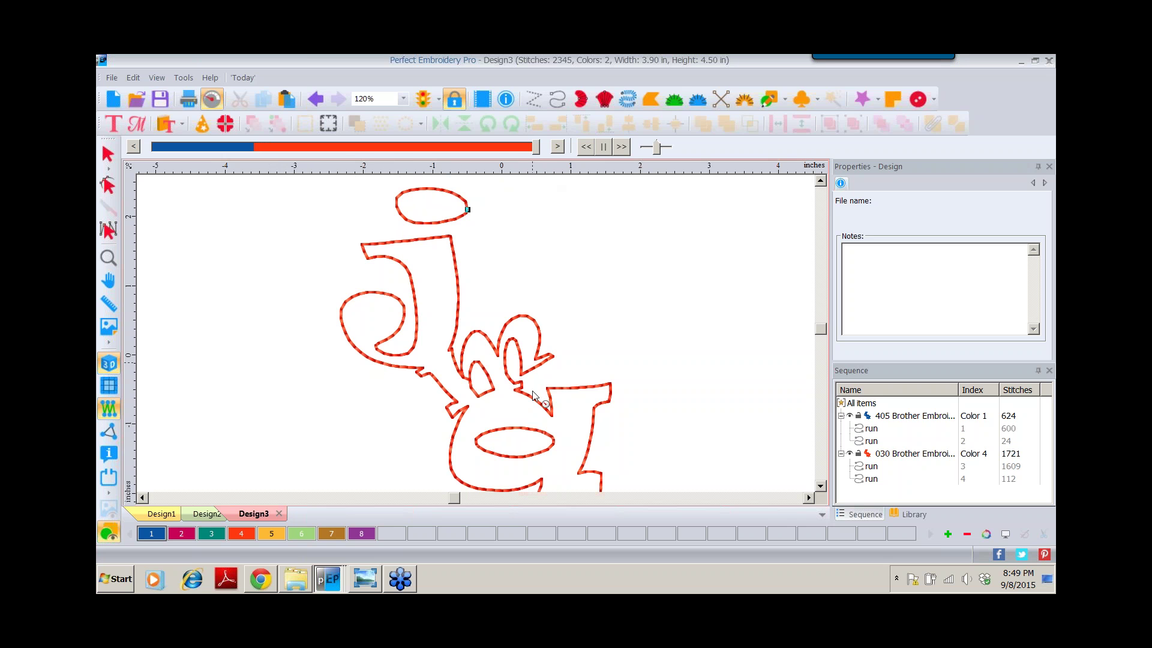
pyautogui.click(108, 156)
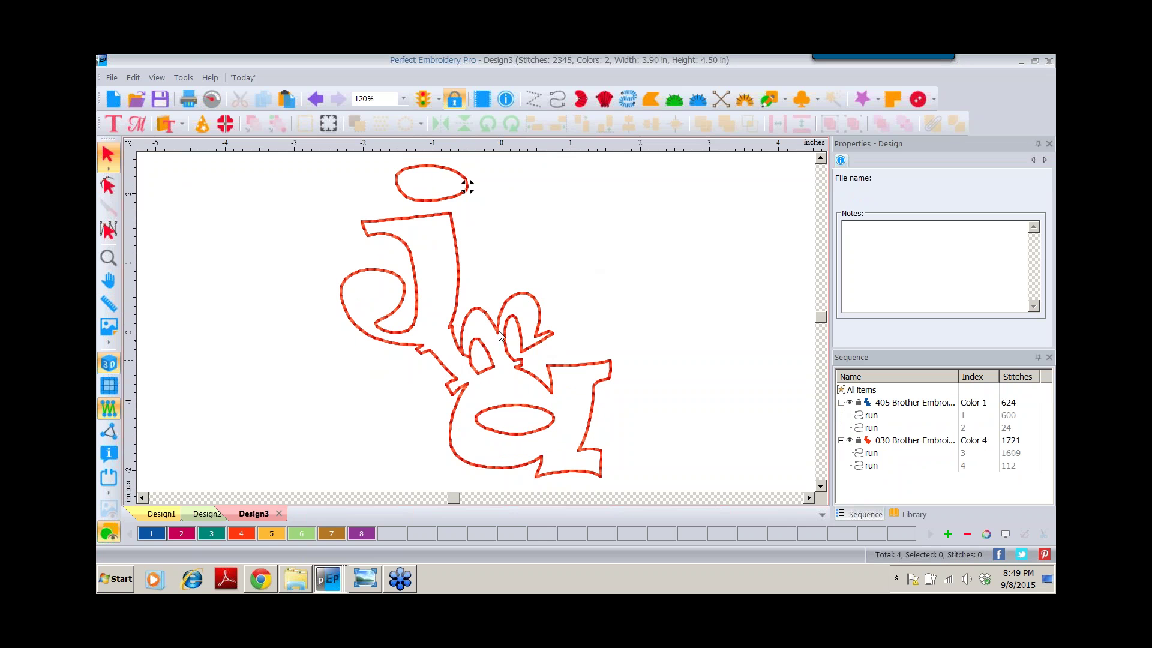
# Switch to Windows Photo Viewer to examine the finished applique quilts, then return to Perfect Embroidery Pro
pyautogui.click(366, 580)
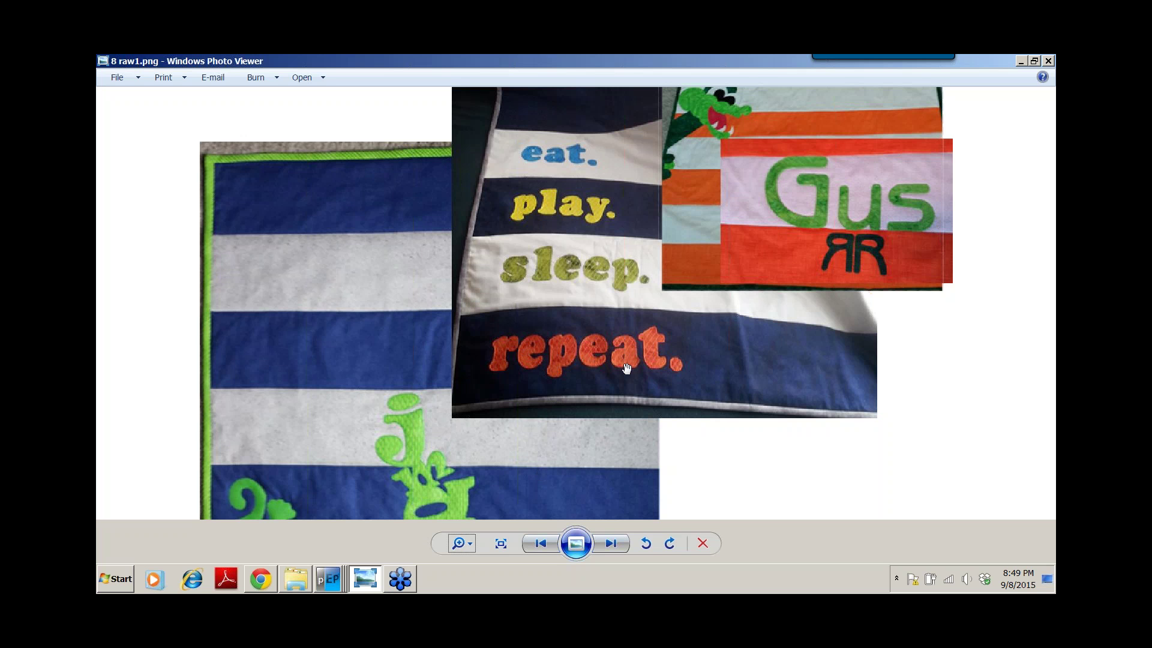
pyautogui.click(328, 582)
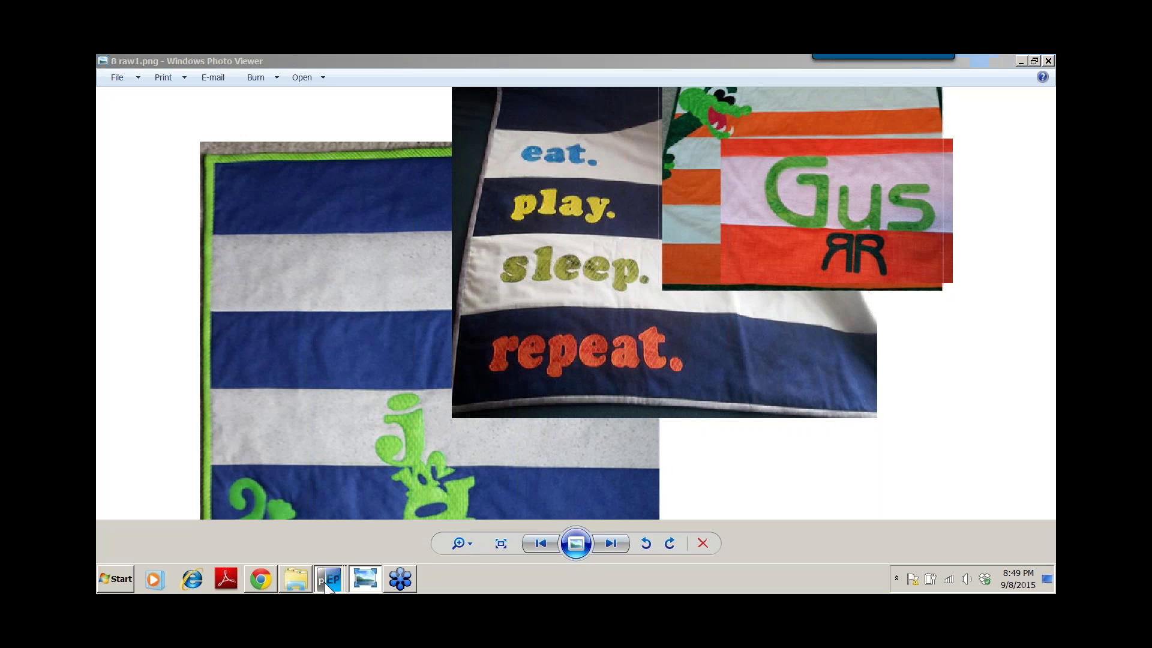
pyautogui.click(356, 547)
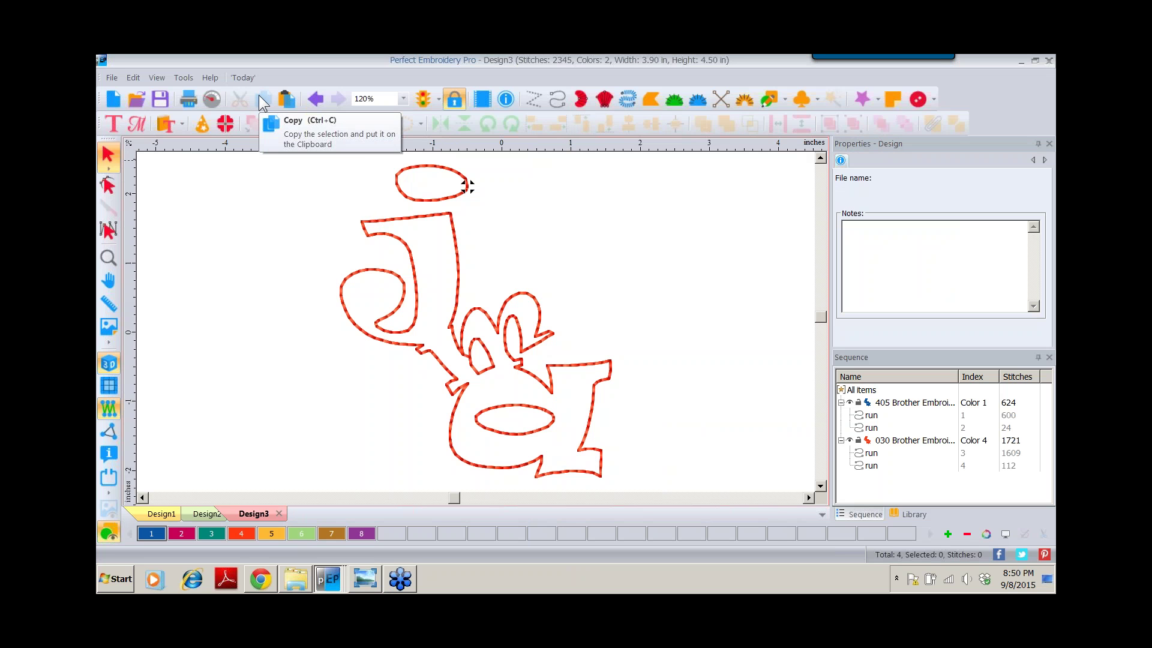
# Paste another copy of the run outlines in thread color 8 and convert it to a Complex Fill
pyautogui.click(286, 96)
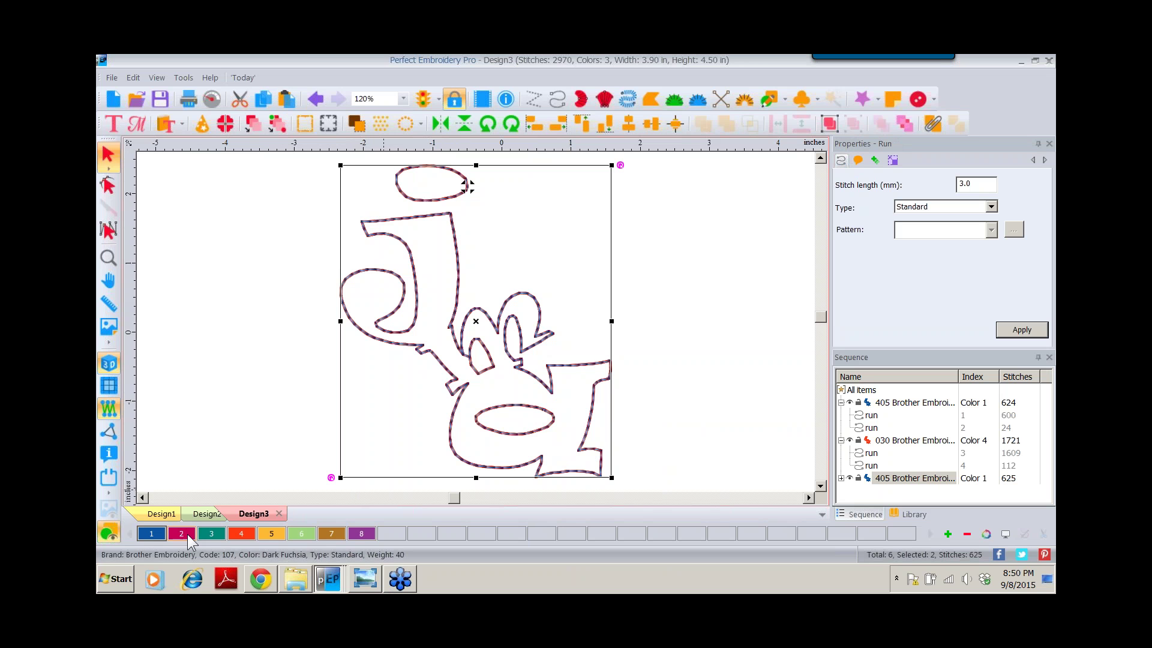
pyautogui.click(358, 532)
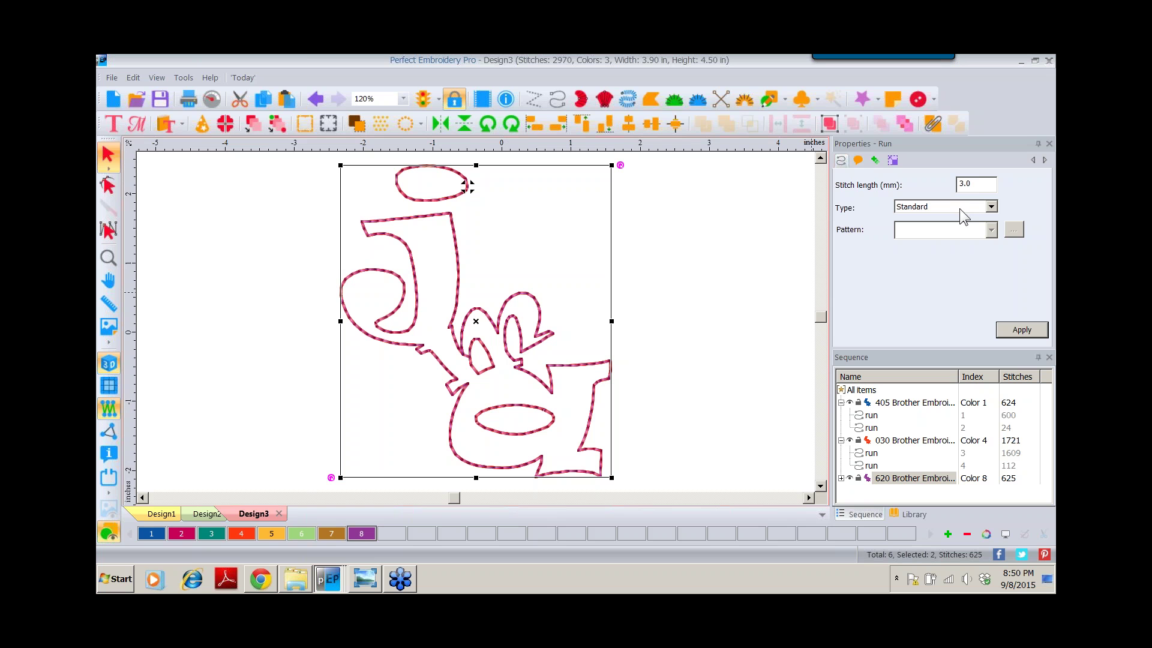
pyautogui.rightClick(457, 253)
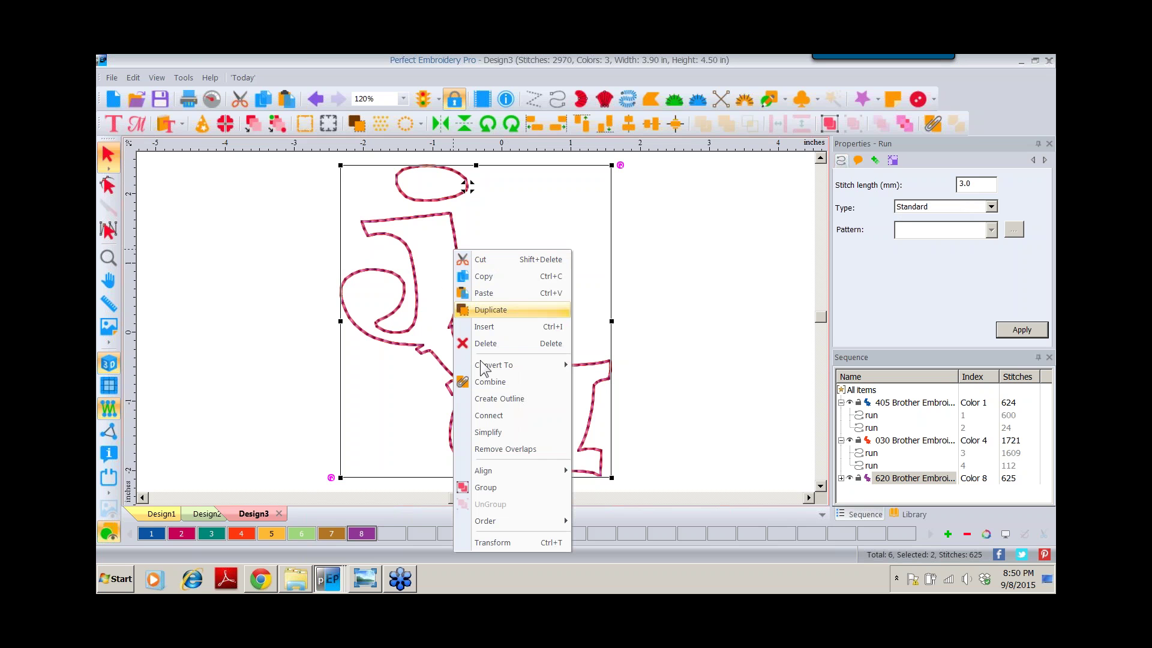
pyautogui.moveTo(479, 366)
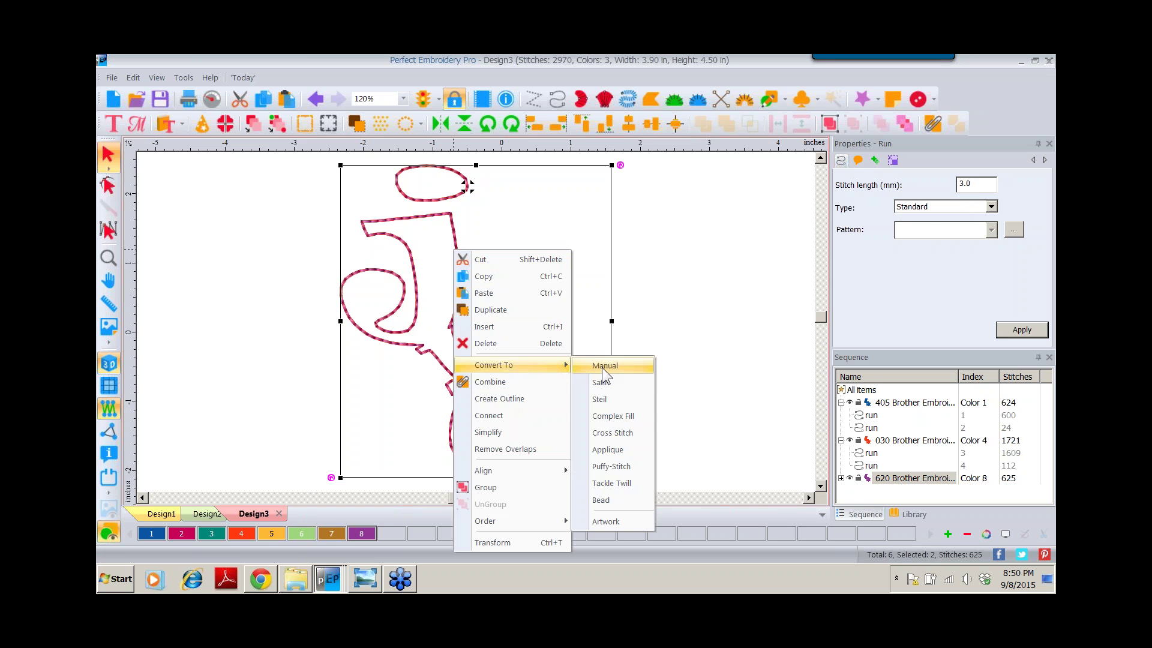
pyautogui.click(606, 416)
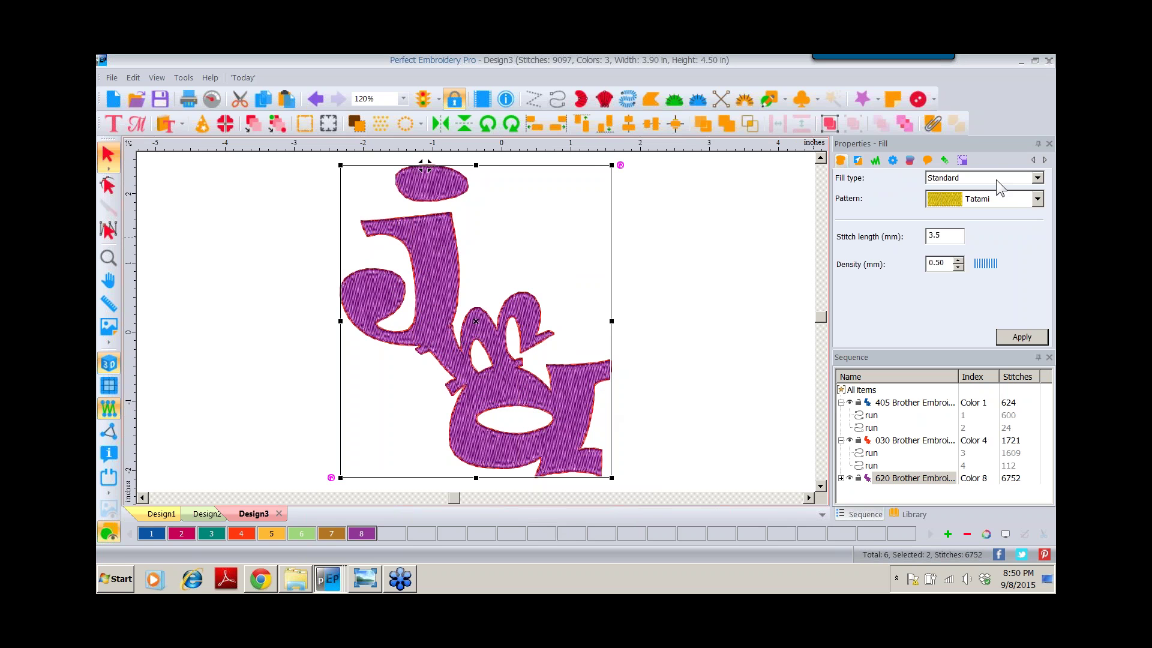
# Change the color 8 fill to the Motif type with pattern 103 and a pattern length of 6 mm
pyautogui.click(1037, 178)
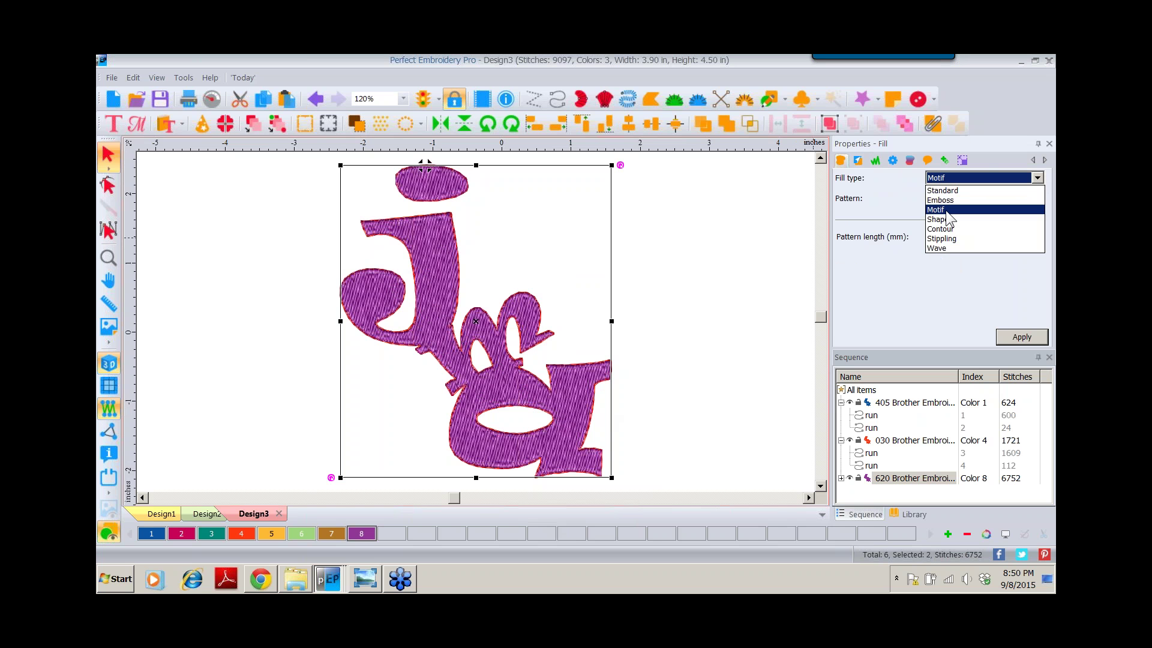
pyautogui.click(938, 221)
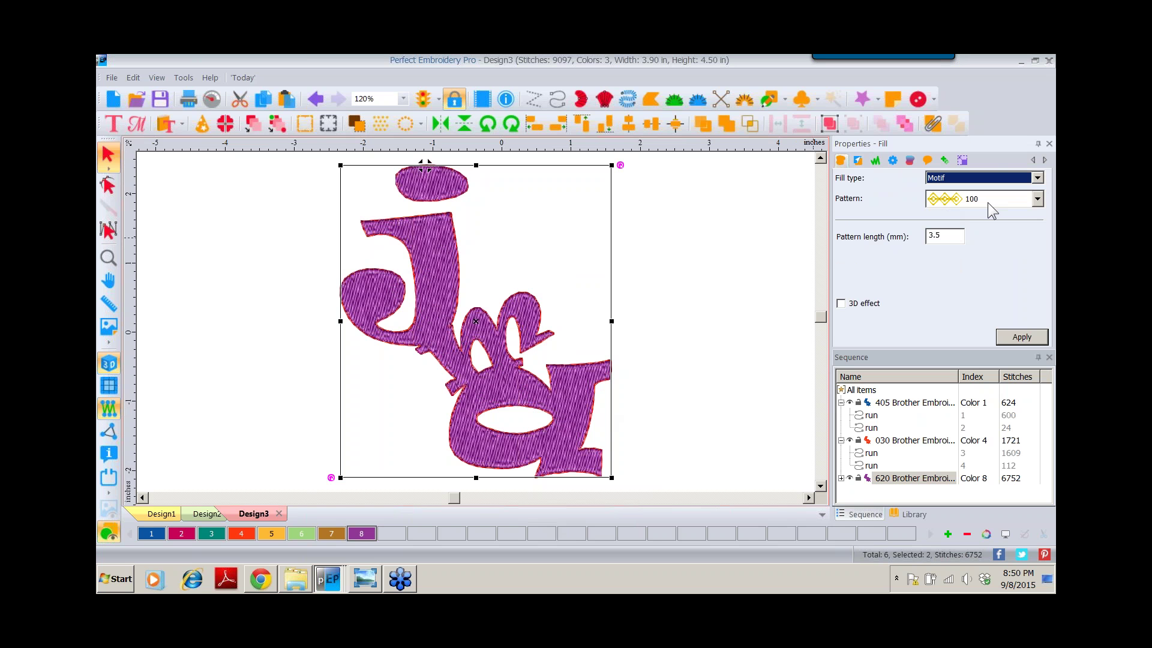
pyautogui.click(1038, 198)
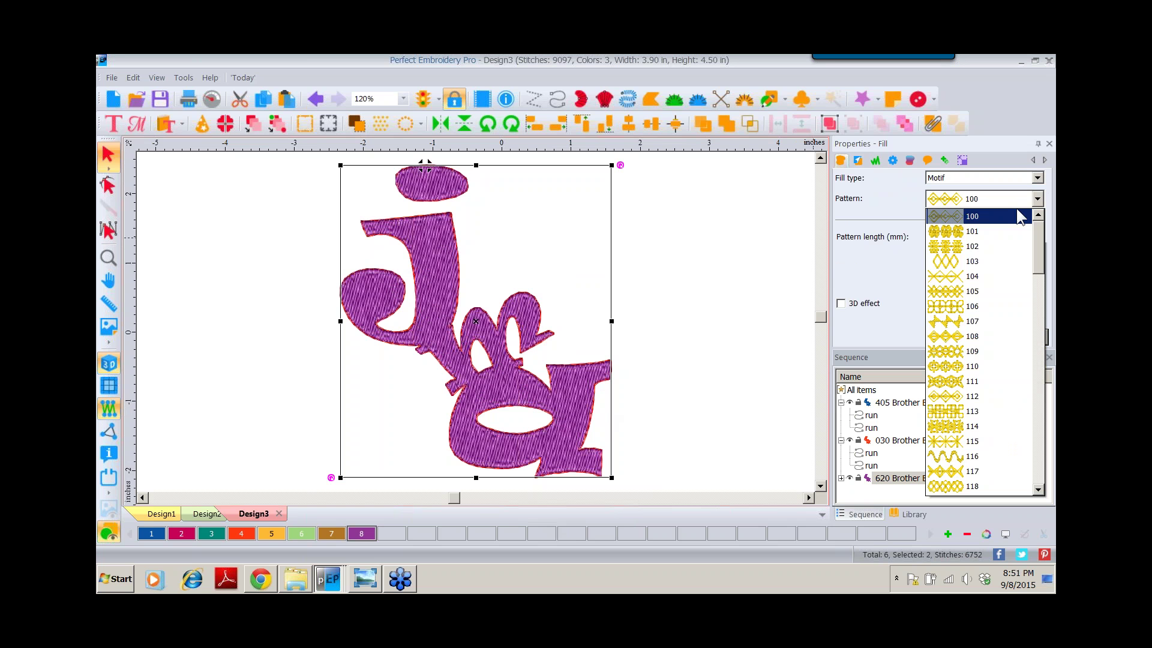
pyautogui.click(981, 263)
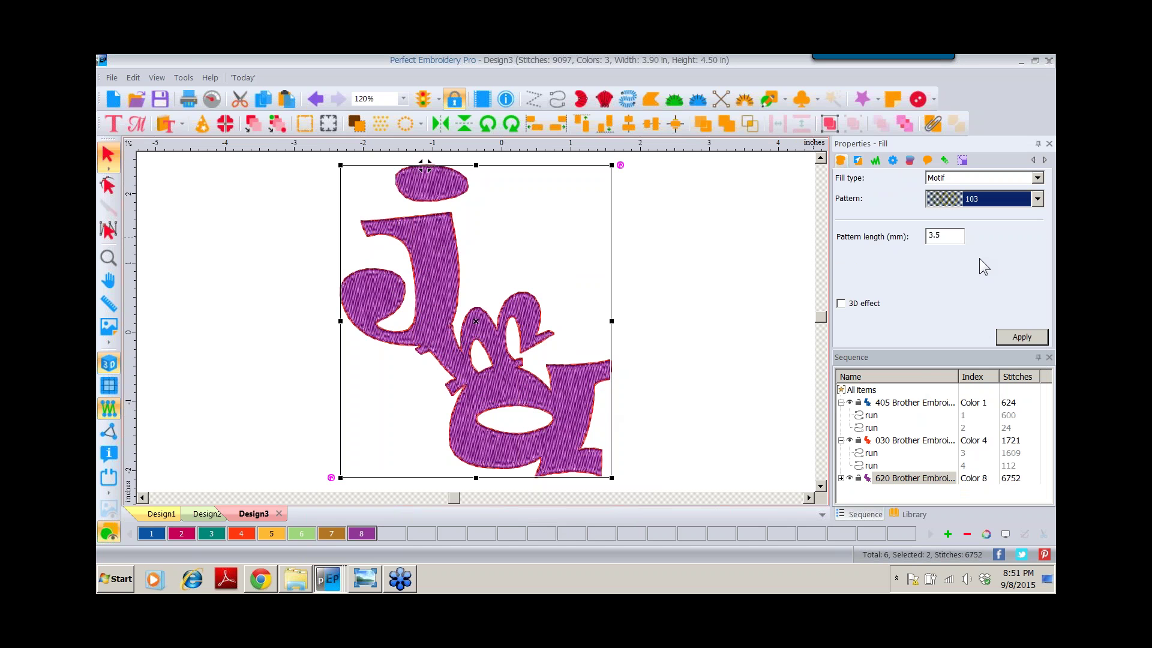
pyautogui.doubleClick(948, 235)
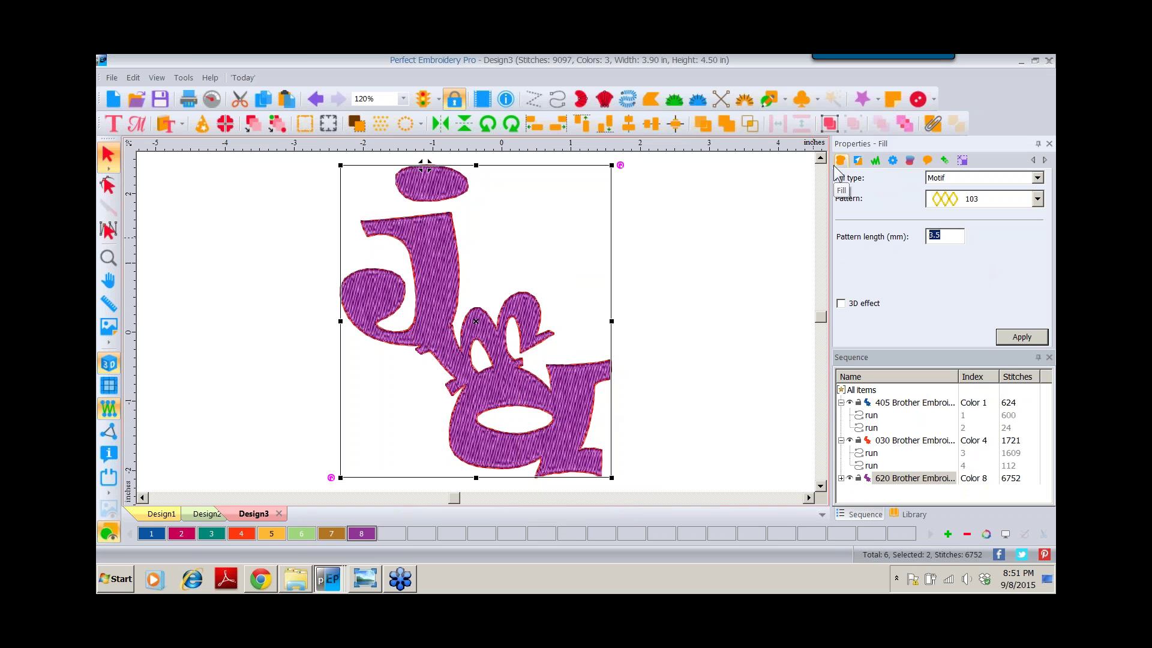
pyautogui.write('6')
pyautogui.click(1018, 337)
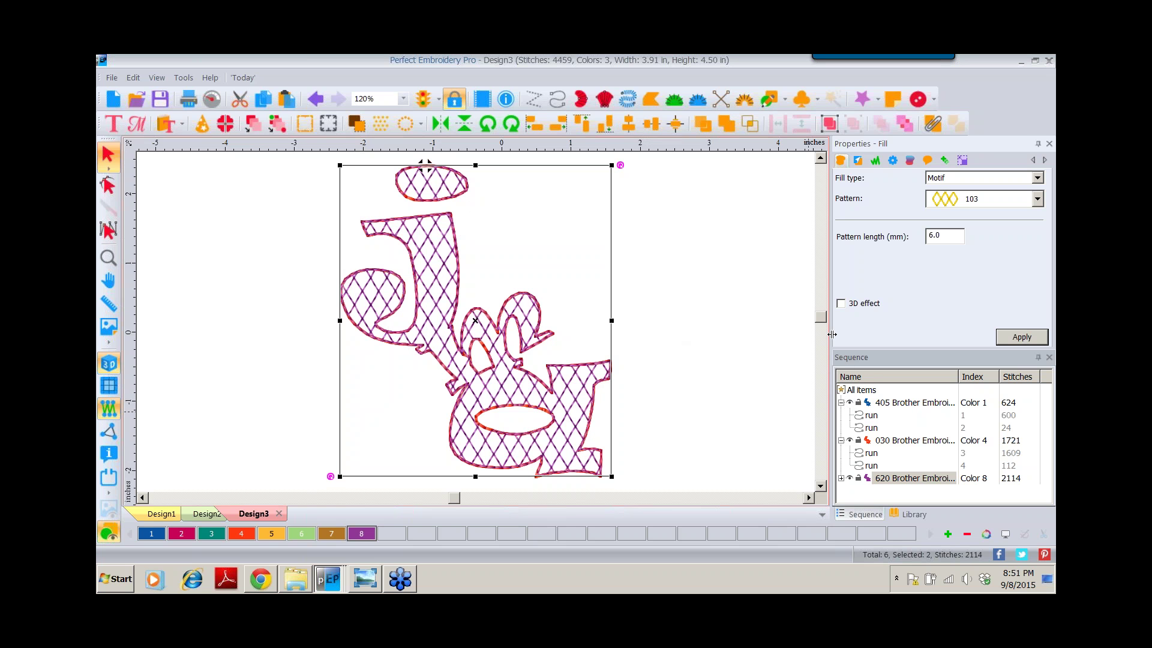
# Reorder the stitch sequence so the color 4 bean outline sews after the color 8 motif fill
pyautogui.click(901, 405)
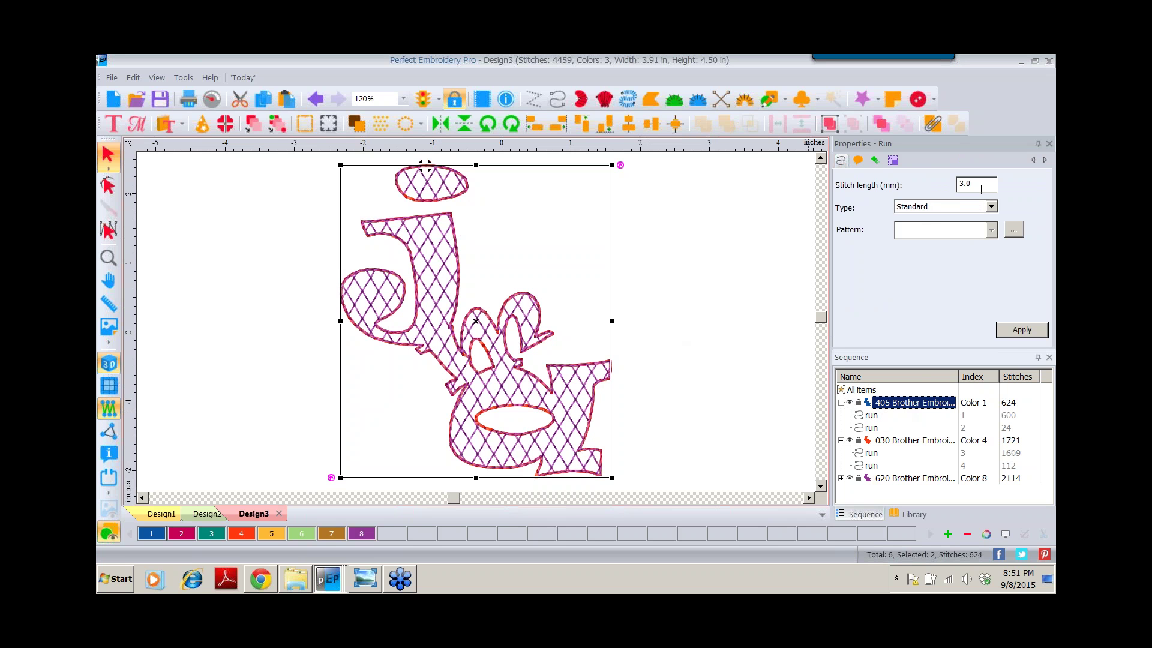
pyautogui.click(876, 442)
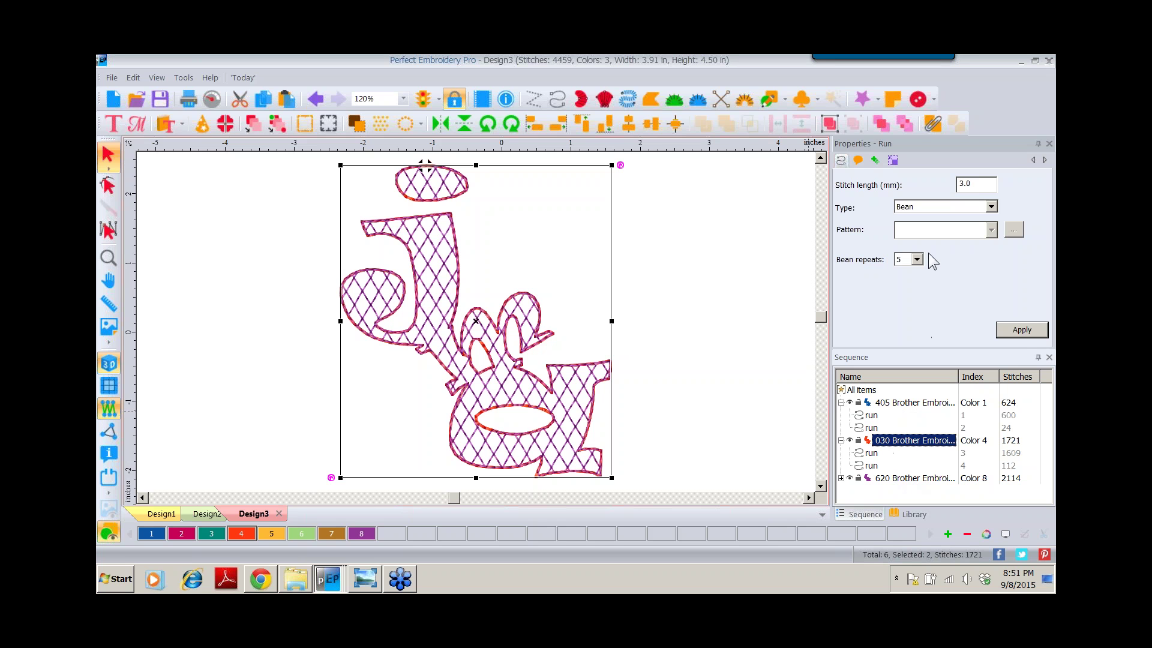
pyautogui.click(883, 126)
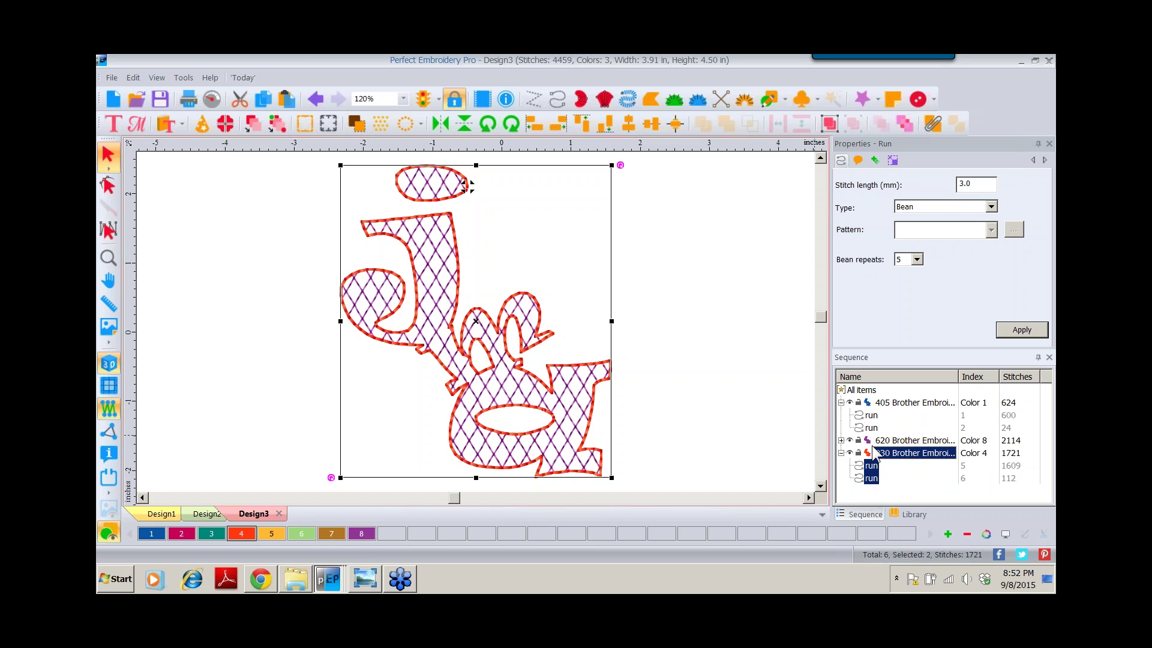
# Play through the monogram's stitch-out simulation to check the new sewing order, and leave the simulation
pyautogui.click(211, 99)
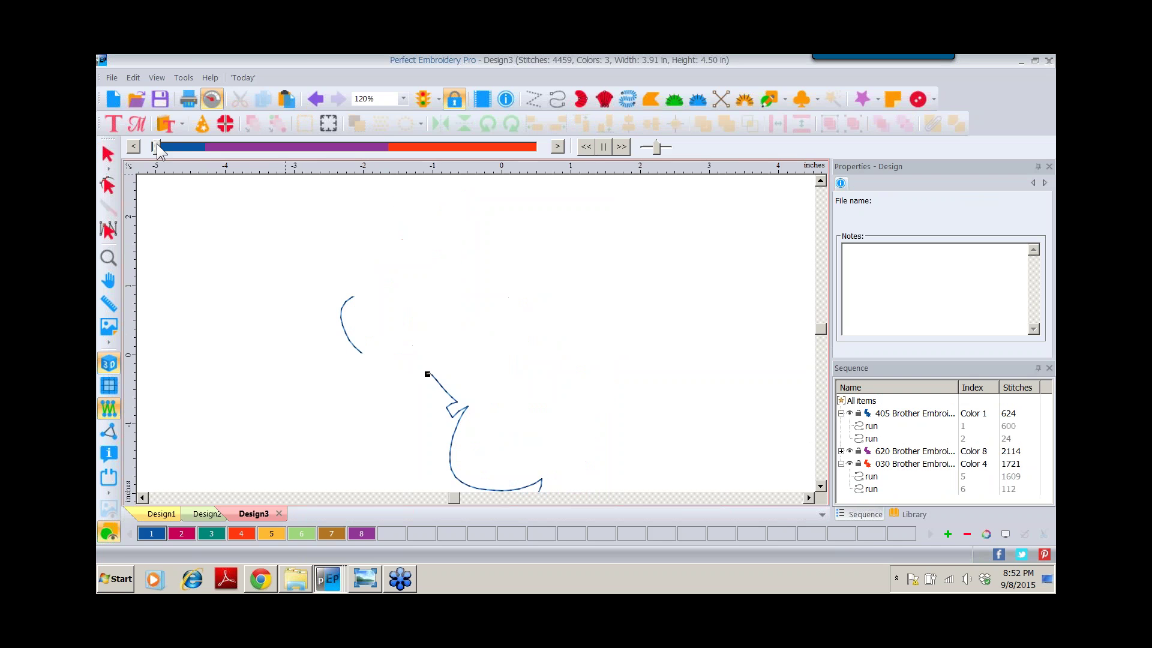
pyautogui.moveTo(193, 147); pyautogui.dragTo(536, 165)
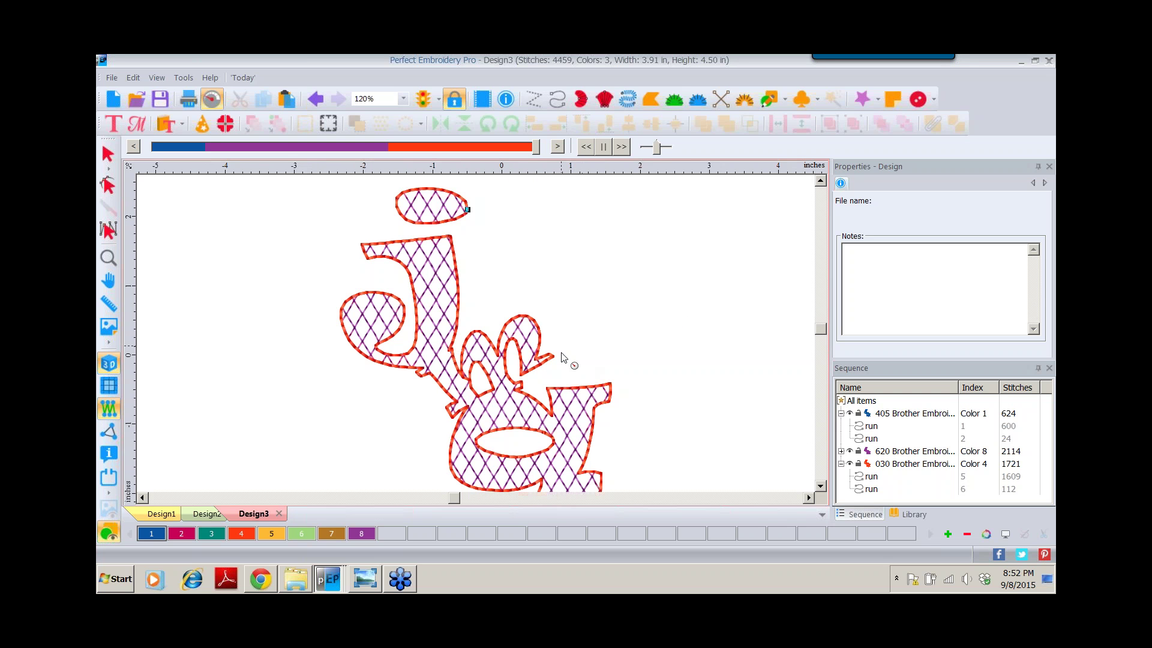
pyautogui.click(109, 158)
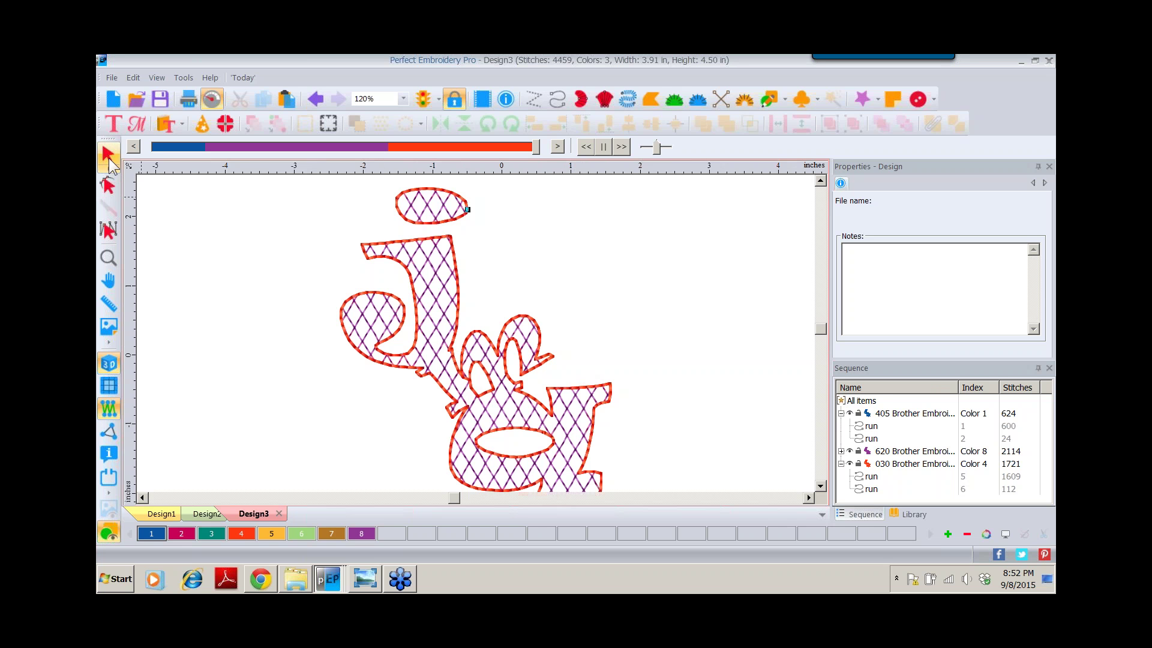
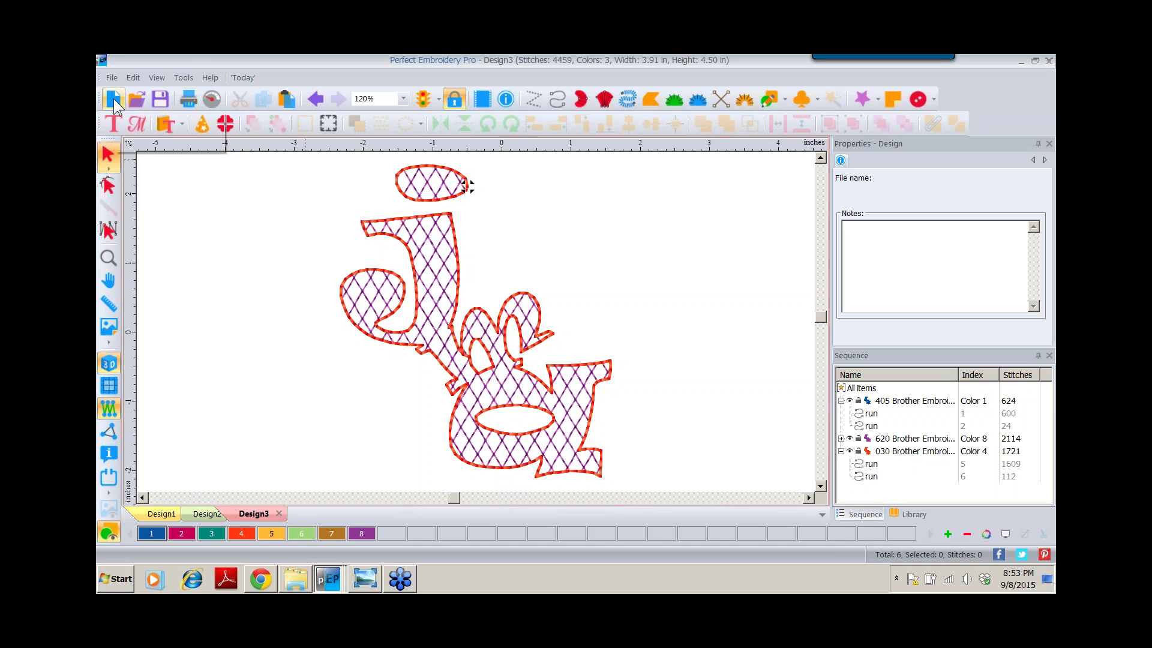
# Start a new design and open the Kreations by Kara Leaf design from the September - Applique folder
pyautogui.hotkey('ctrl', 'n')
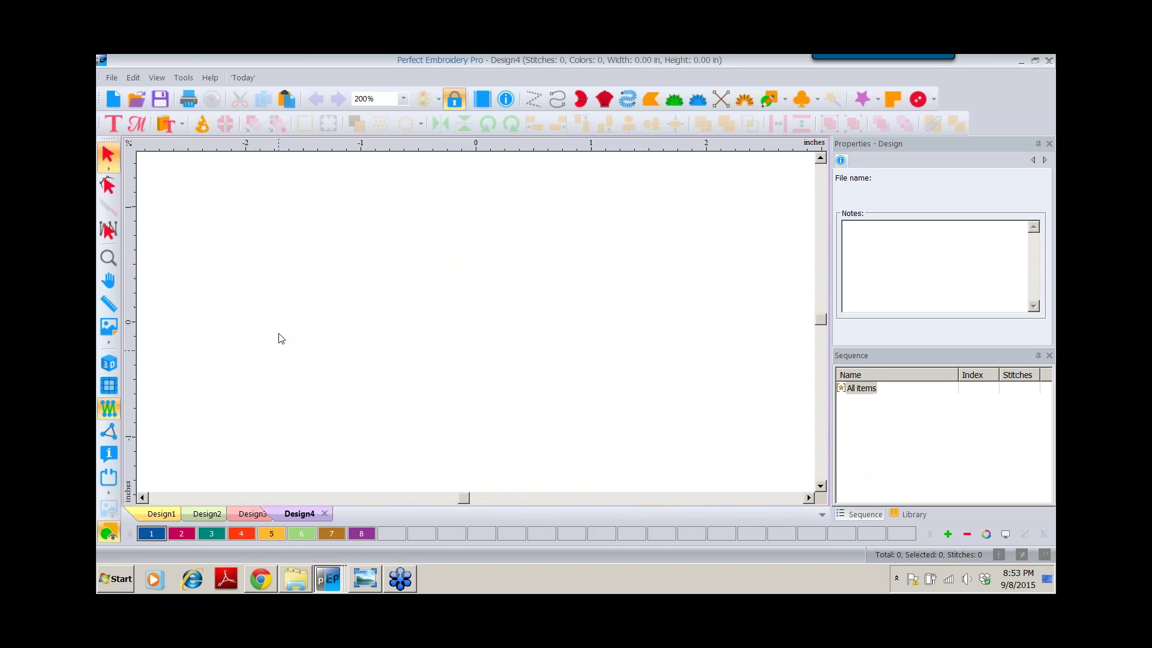
pyautogui.click(137, 99)
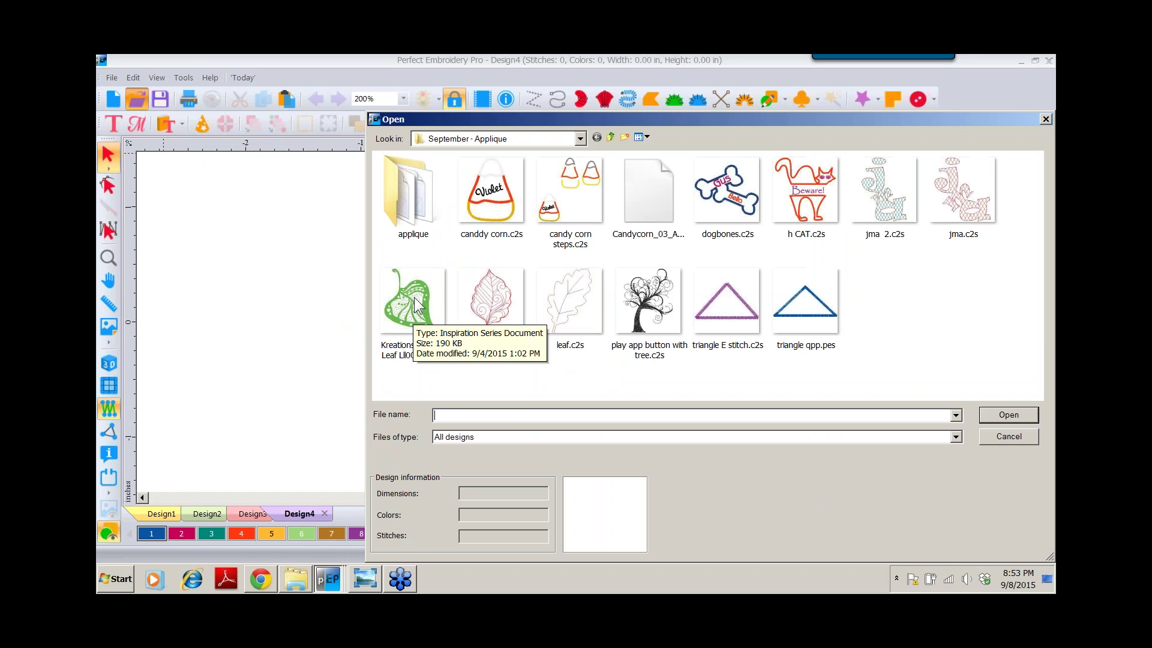
pyautogui.click(414, 296)
pyautogui.doubleClick(414, 297)
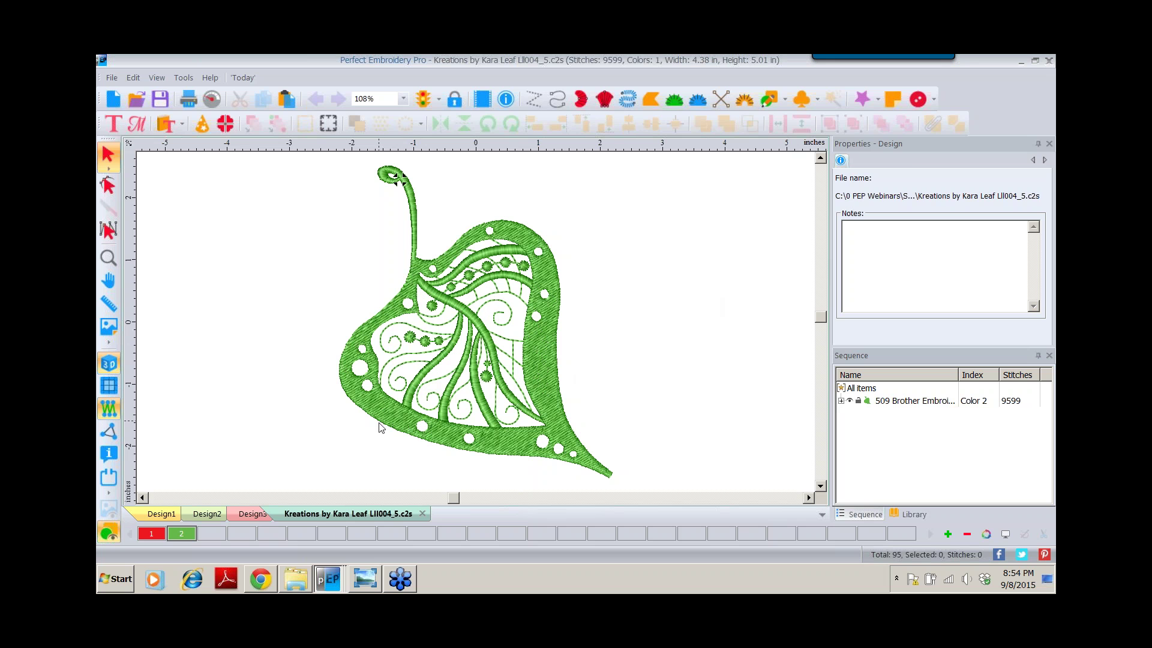
# Create a united outline around the whole leaf design at a distance of 0.1 in
pyautogui.click(522, 240)
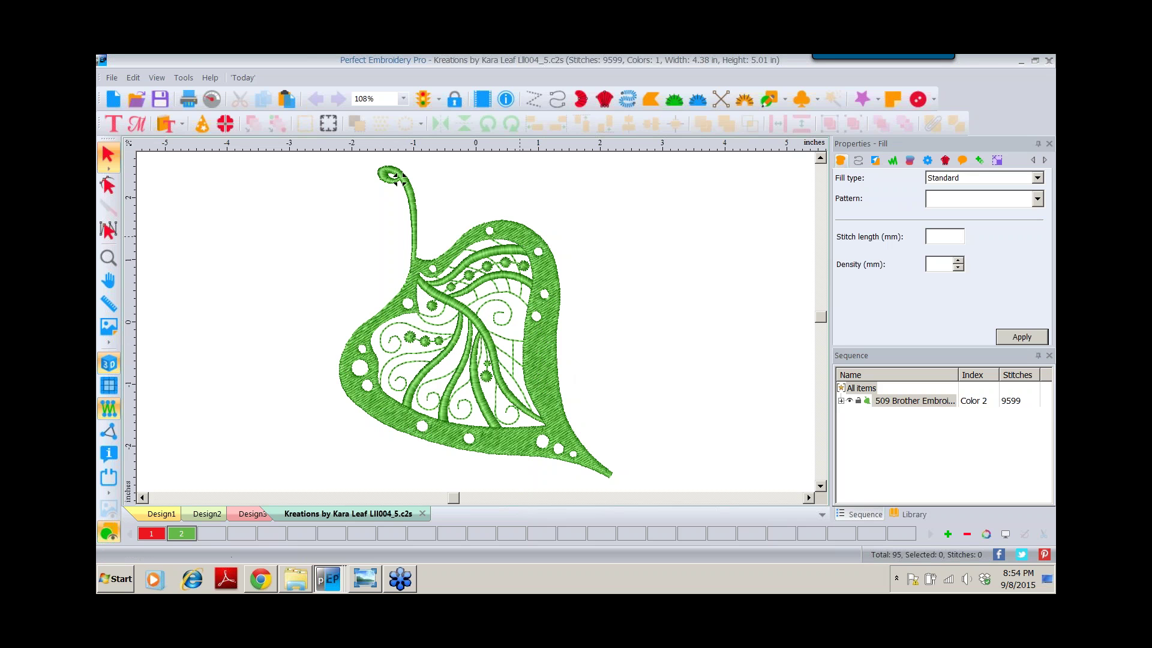
pyautogui.rightClick(522, 240)
pyautogui.moveTo(544, 361)
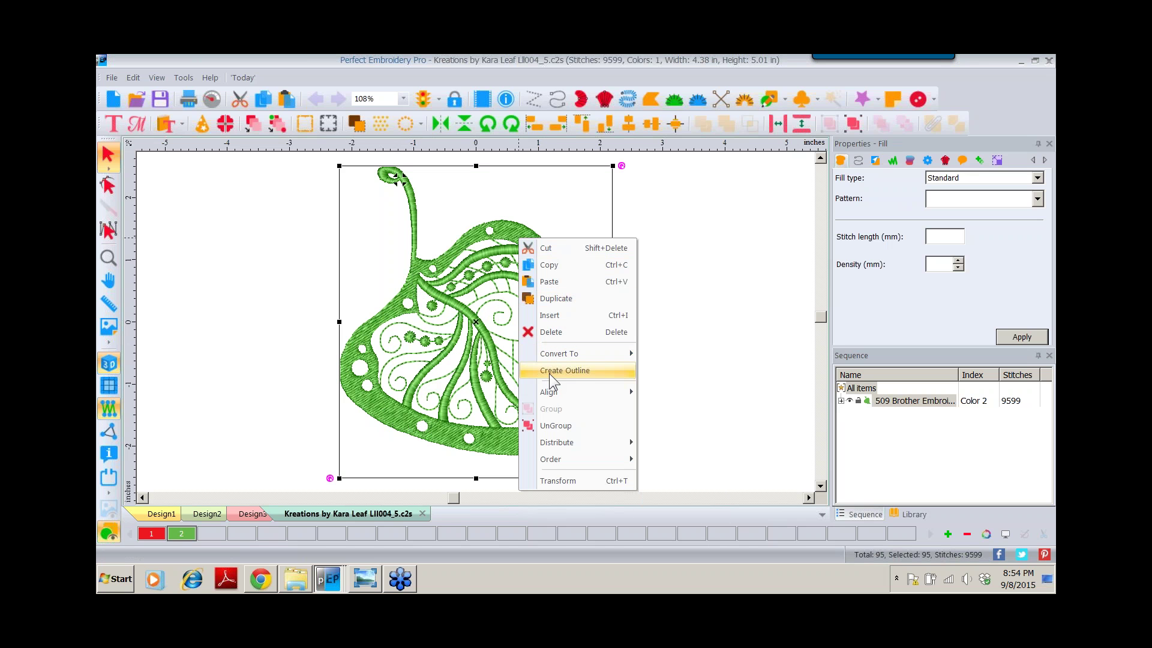
pyautogui.click(551, 372)
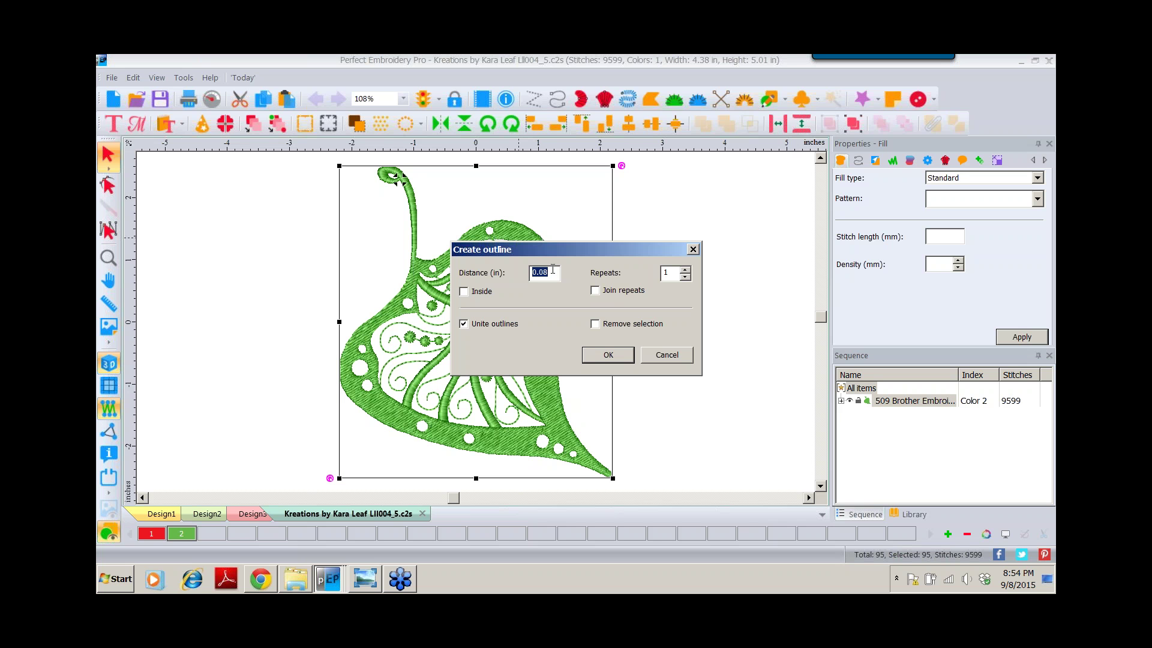
pyautogui.write('.1')
pyautogui.click(608, 355)
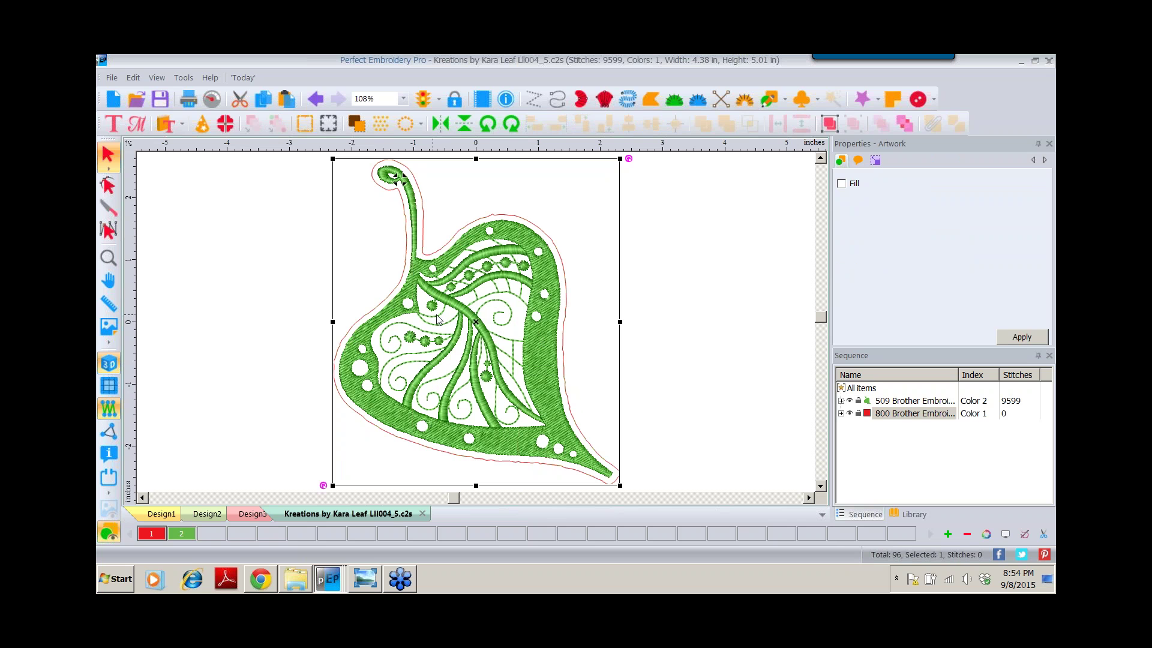
# Convert the leaf's outline artwork to a run and set its type to Bean with 3 repeats
pyautogui.rightClick(871, 418)
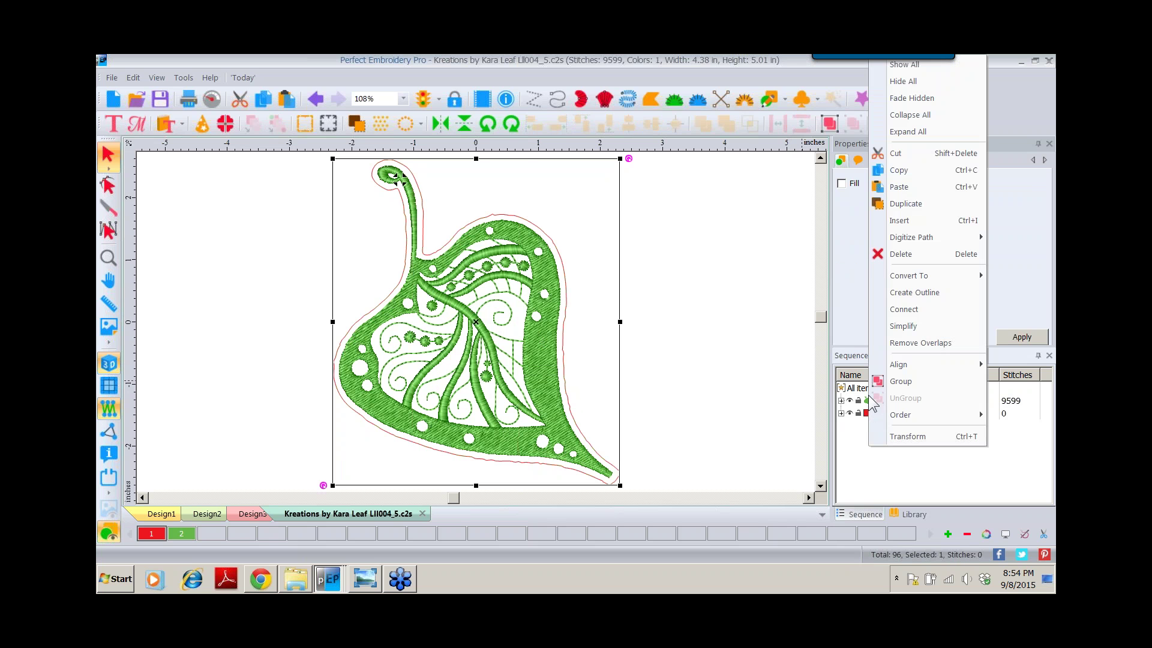
pyautogui.moveTo(887, 275)
pyautogui.click(822, 275)
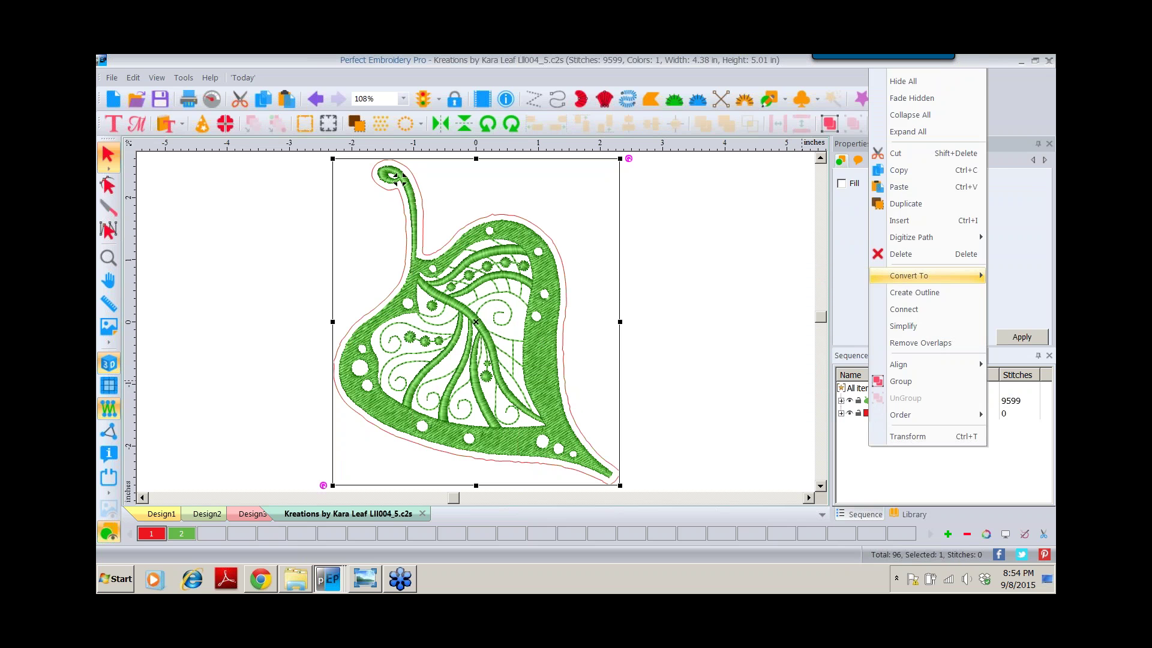
pyautogui.click(991, 207)
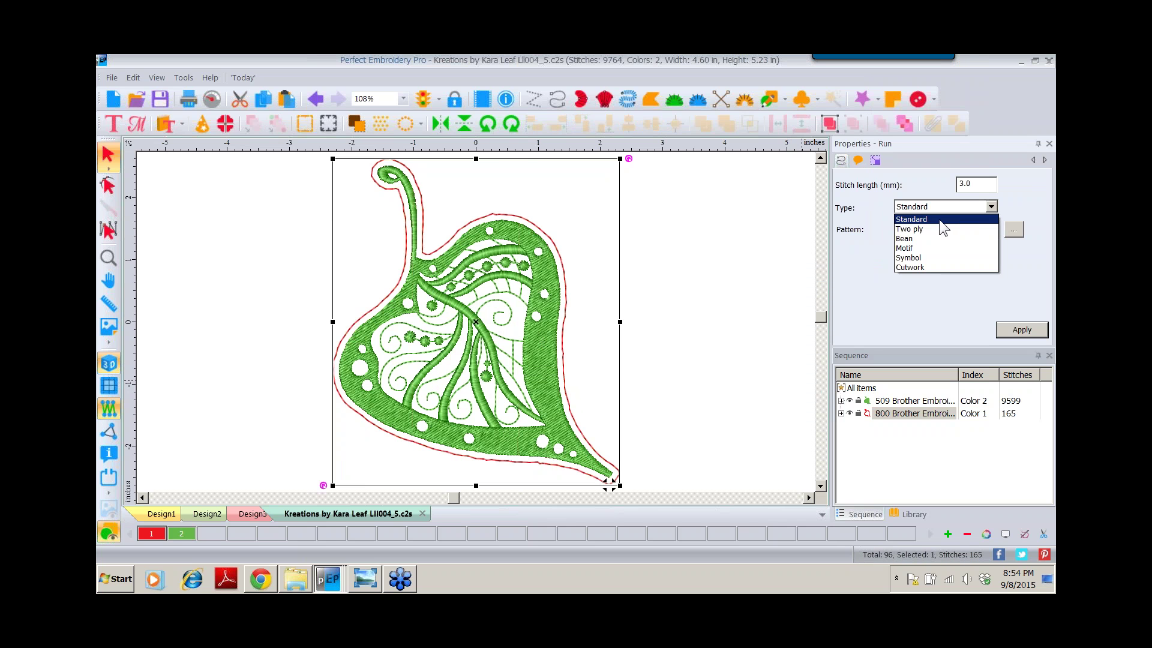
pyautogui.click(916, 237)
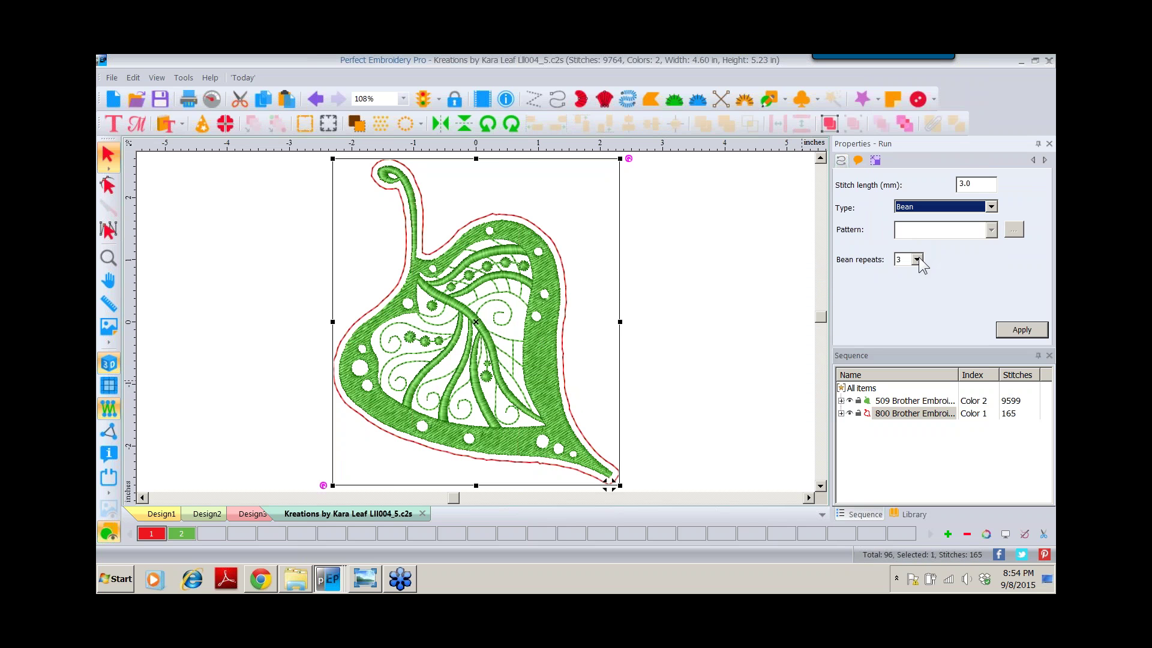
pyautogui.click(1019, 330)
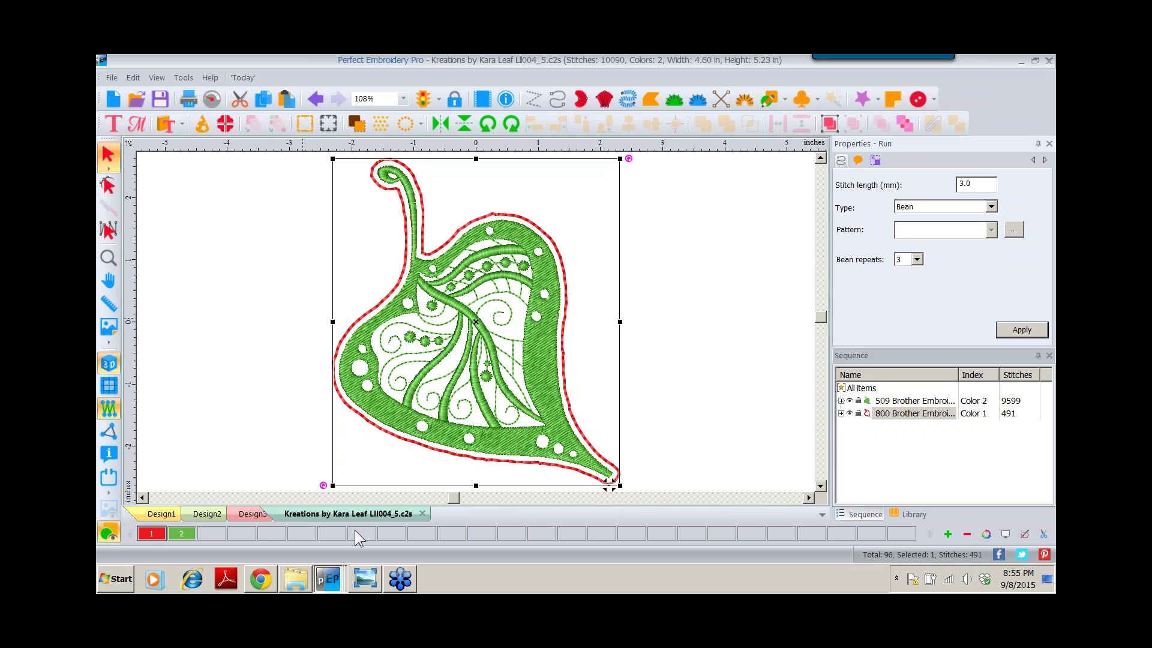
# Switch to Windows Photo Viewer to examine the finished sunflower with the raw-edge leaf, then return to Perfect Embroidery Pro
pyautogui.click(366, 581)
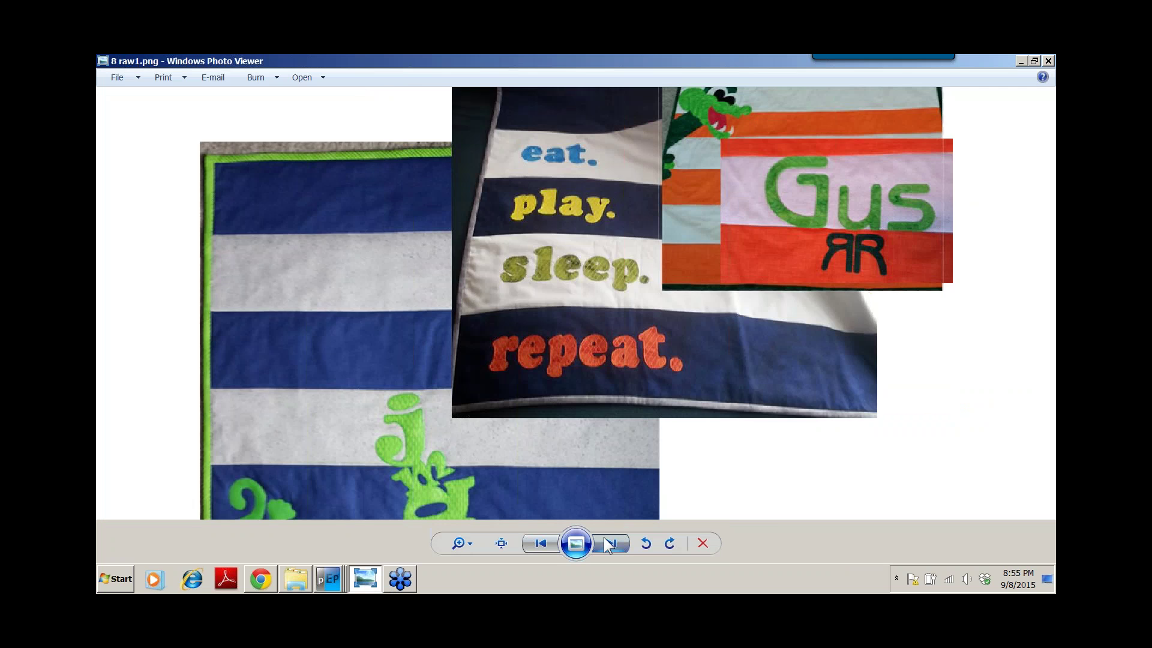
pyautogui.click(606, 540)
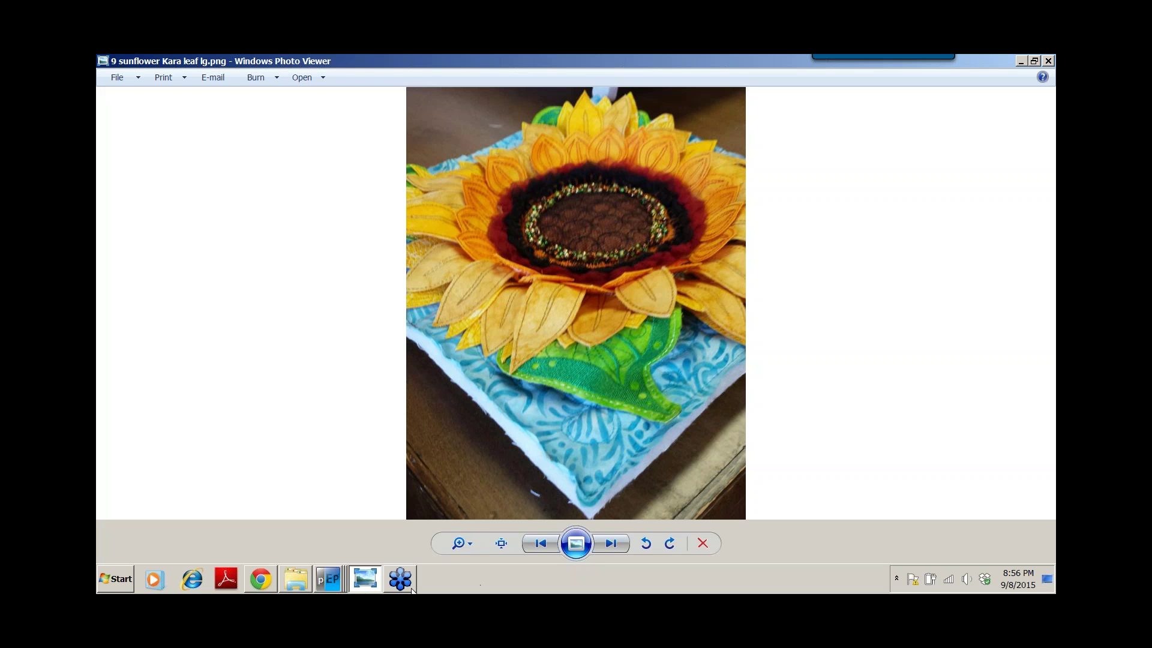
pyautogui.click(336, 580)
pyautogui.click(343, 552)
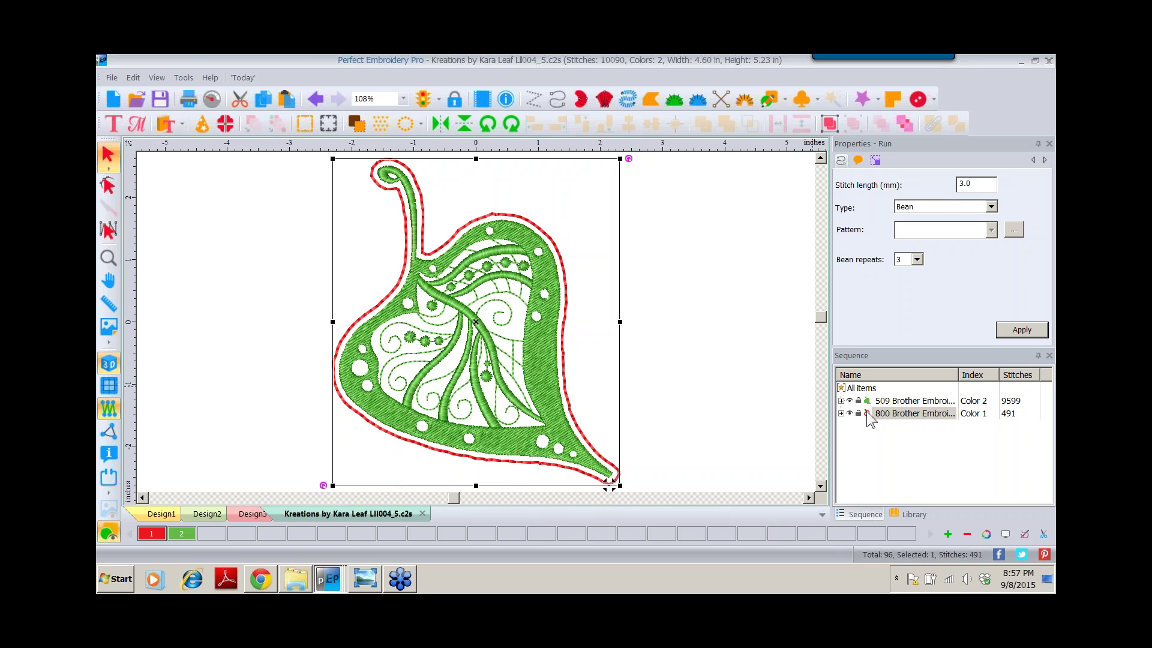
# Replace the red bean outline with a new united outline around the whole leaf at a distance of 0 in
pyautogui.click(897, 413)
pyautogui.press('Delete')
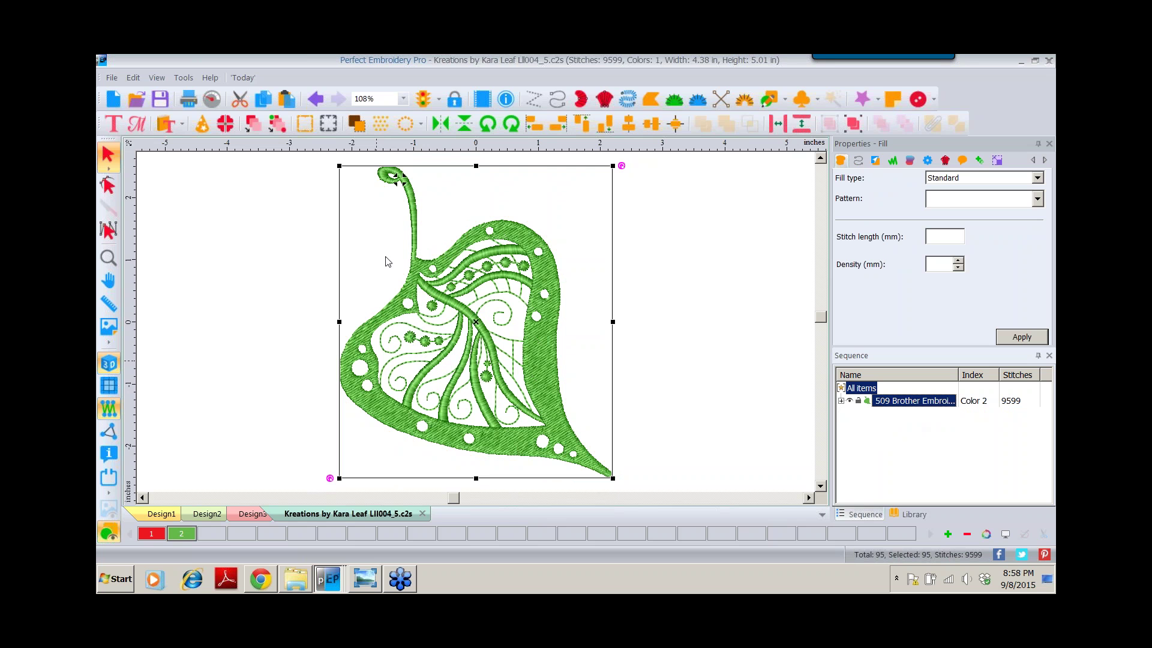
pyautogui.rightClick(413, 309)
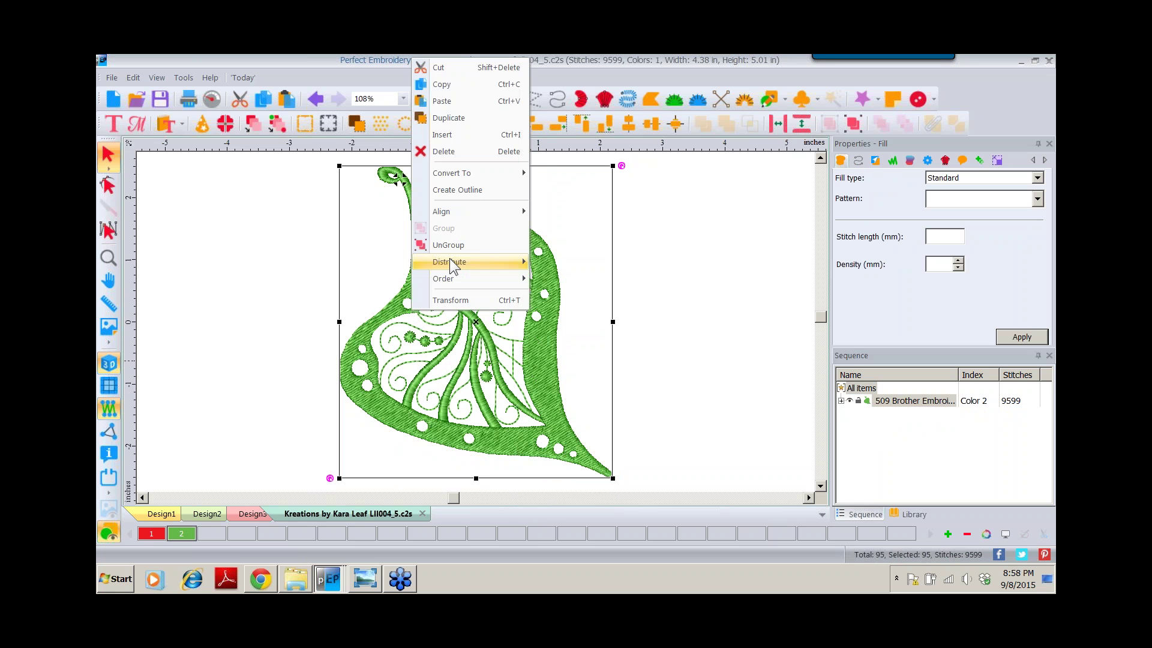
pyautogui.click(453, 187)
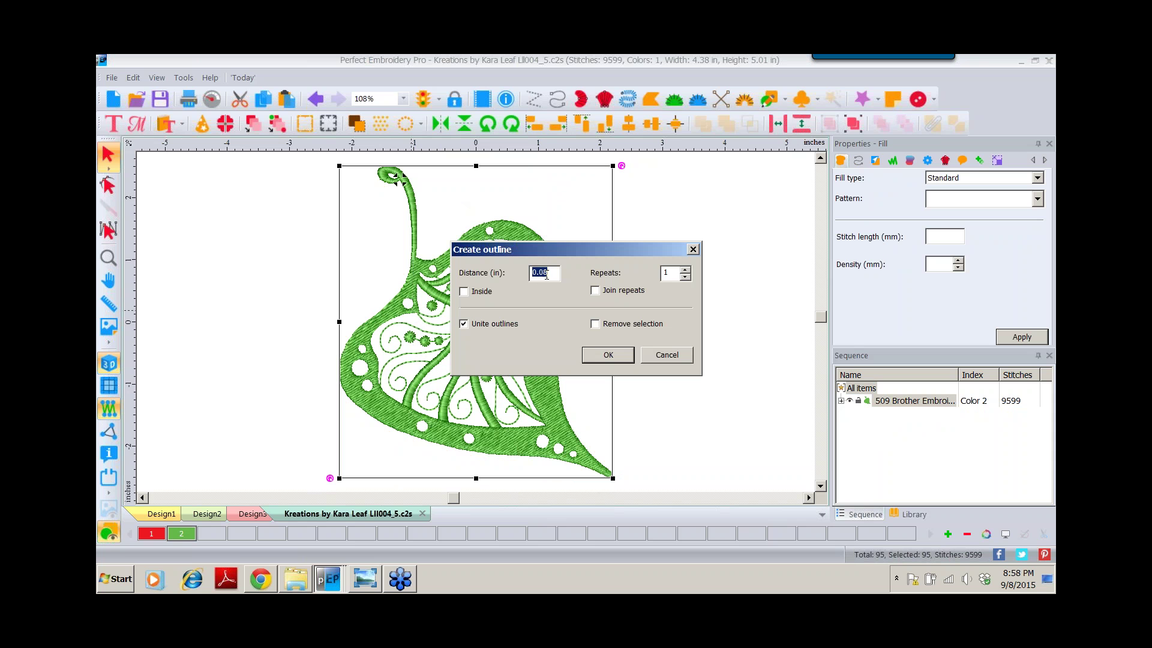
pyautogui.write('0')
pyautogui.click(609, 355)
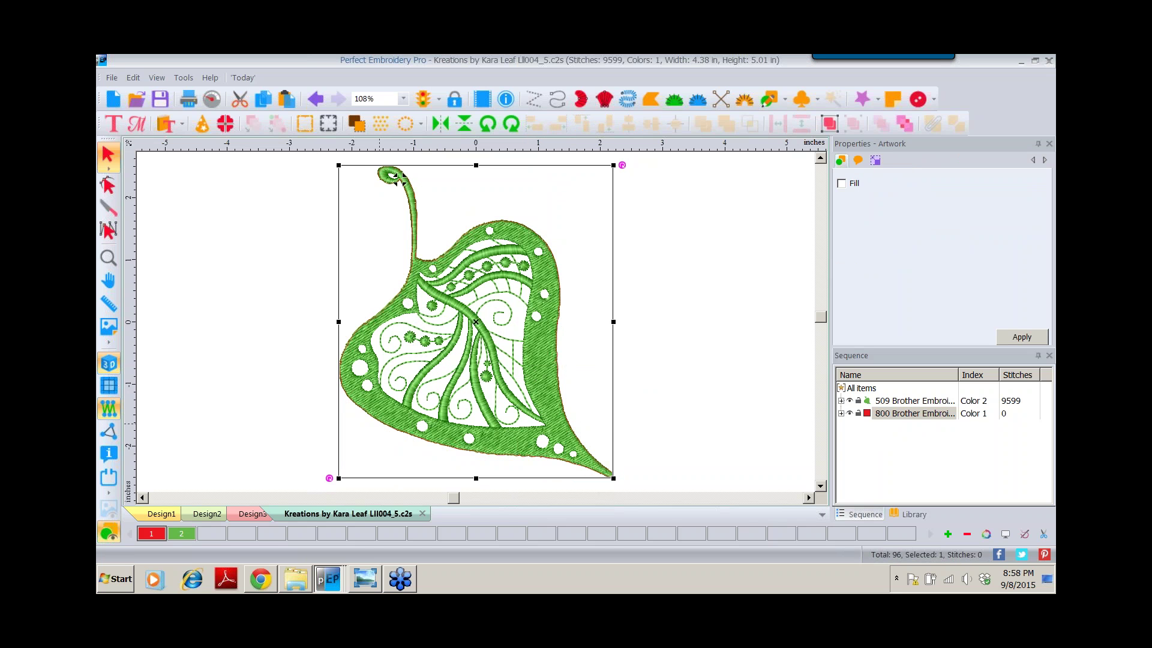
# Convert the color 1 outline artwork around the leaf to a run stitch
pyautogui.click(892, 416)
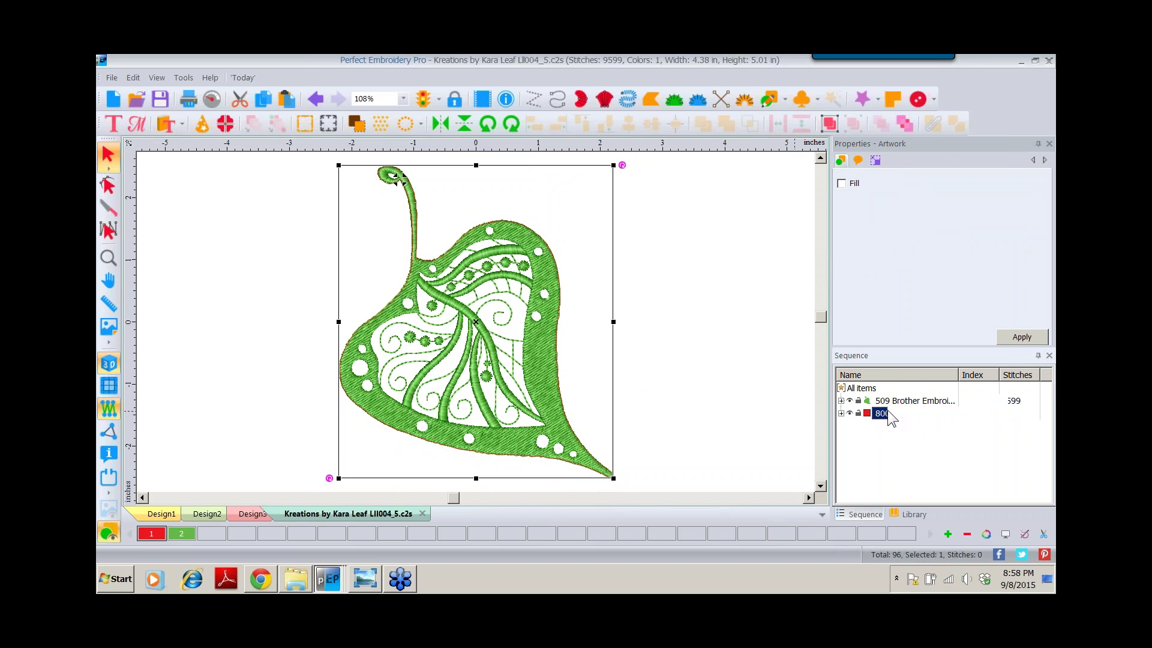
pyautogui.rightClick(889, 415)
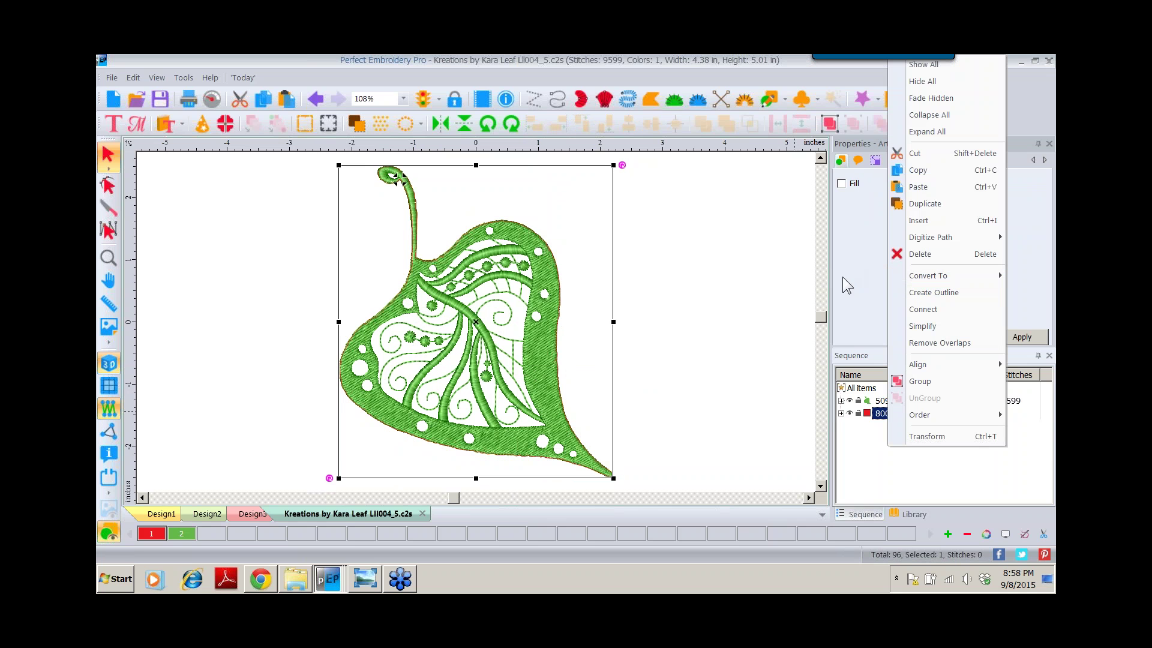
pyautogui.click(881, 277)
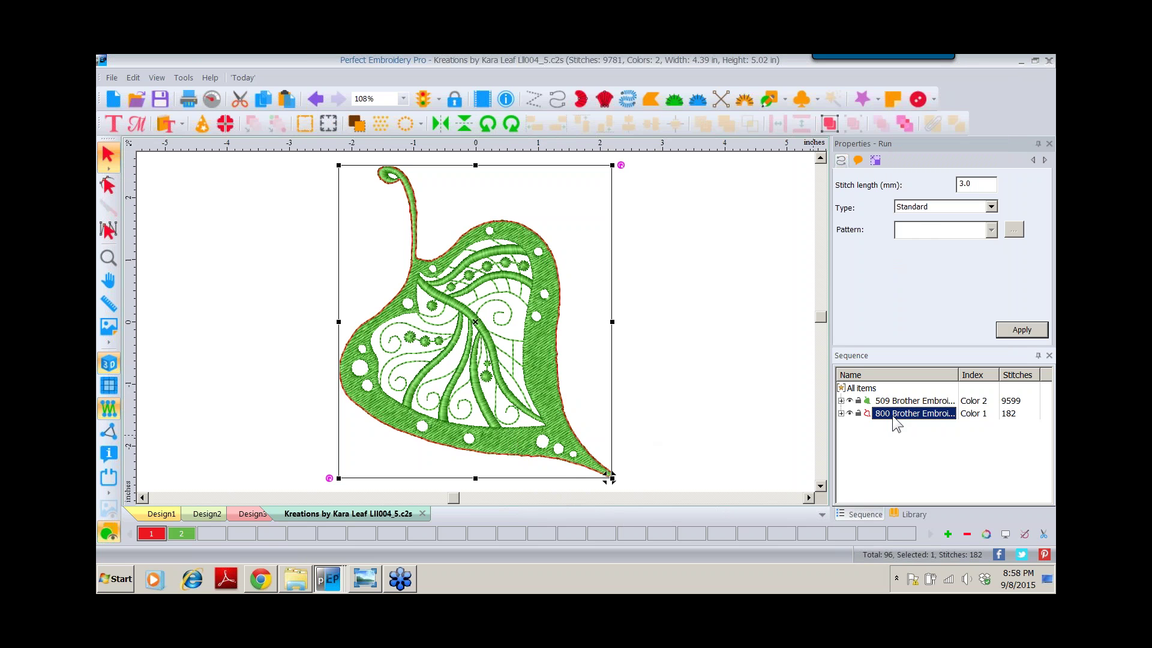
# Copy and paste the leaf's outline run, add a third thread color, and assign the pasted run to color 3
pyautogui.click(263, 100)
pyautogui.click(287, 99)
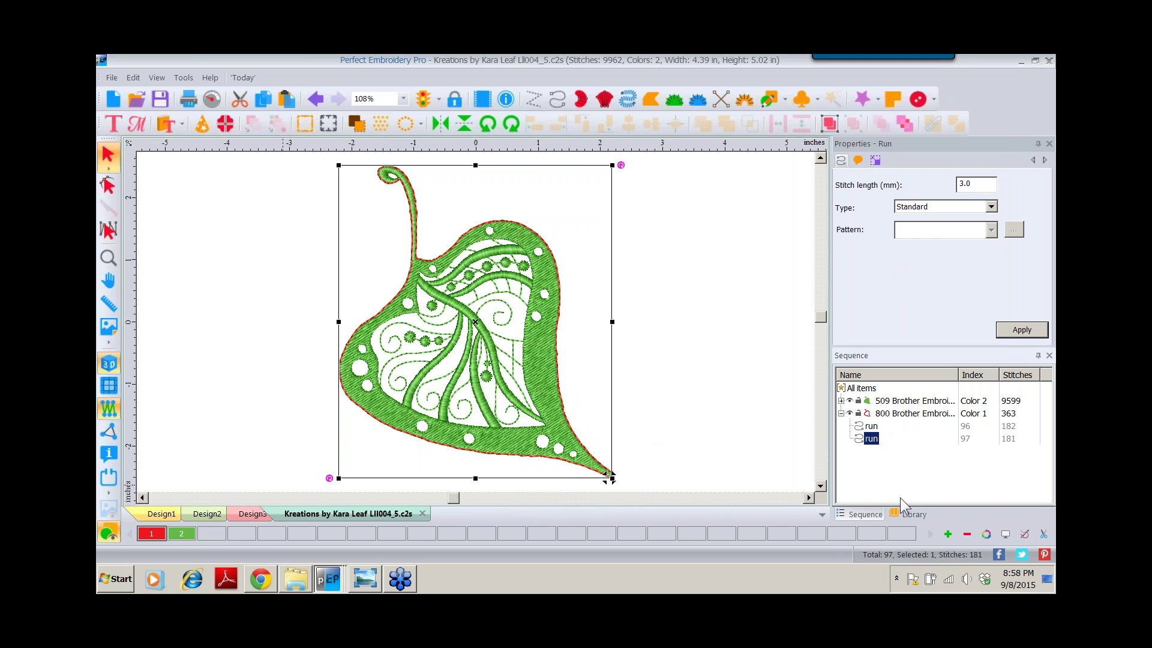
pyautogui.click(948, 533)
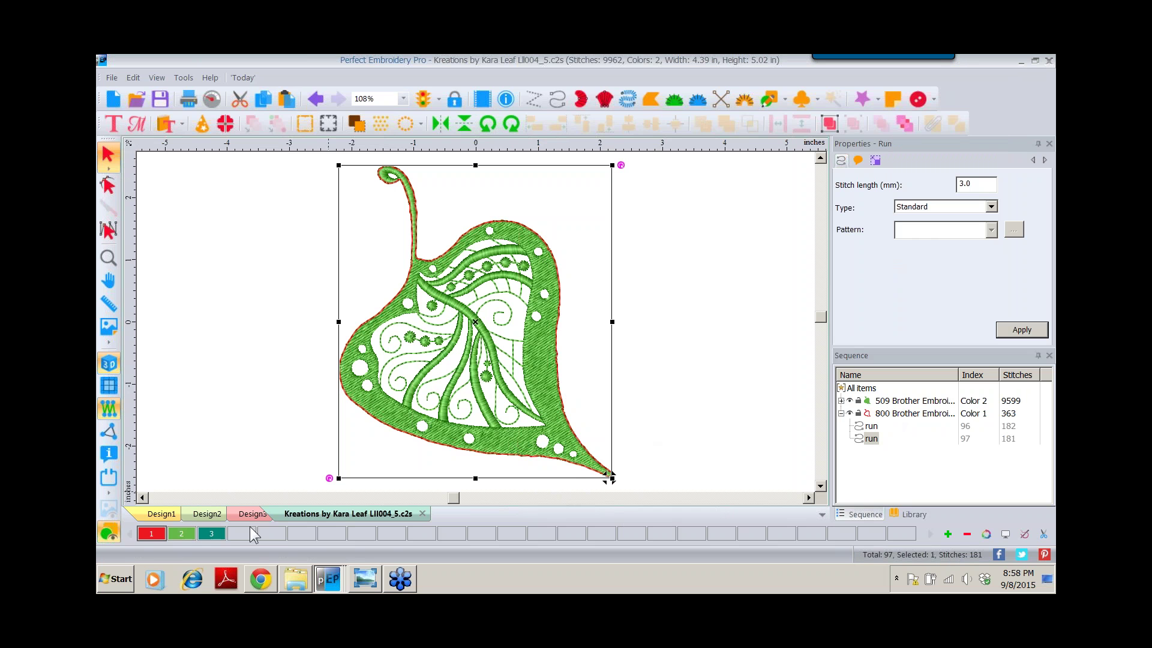
pyautogui.click(211, 533)
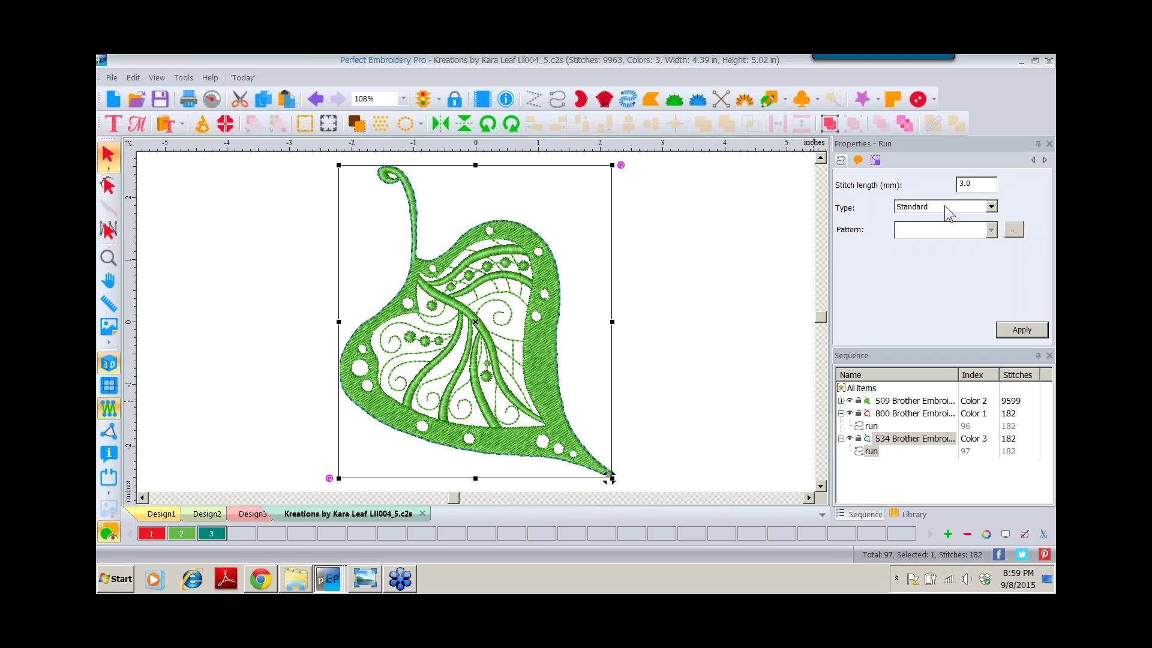
# Try to set the color 3 run around the leaf to the Two ply type, and deselect it
pyautogui.click(991, 207)
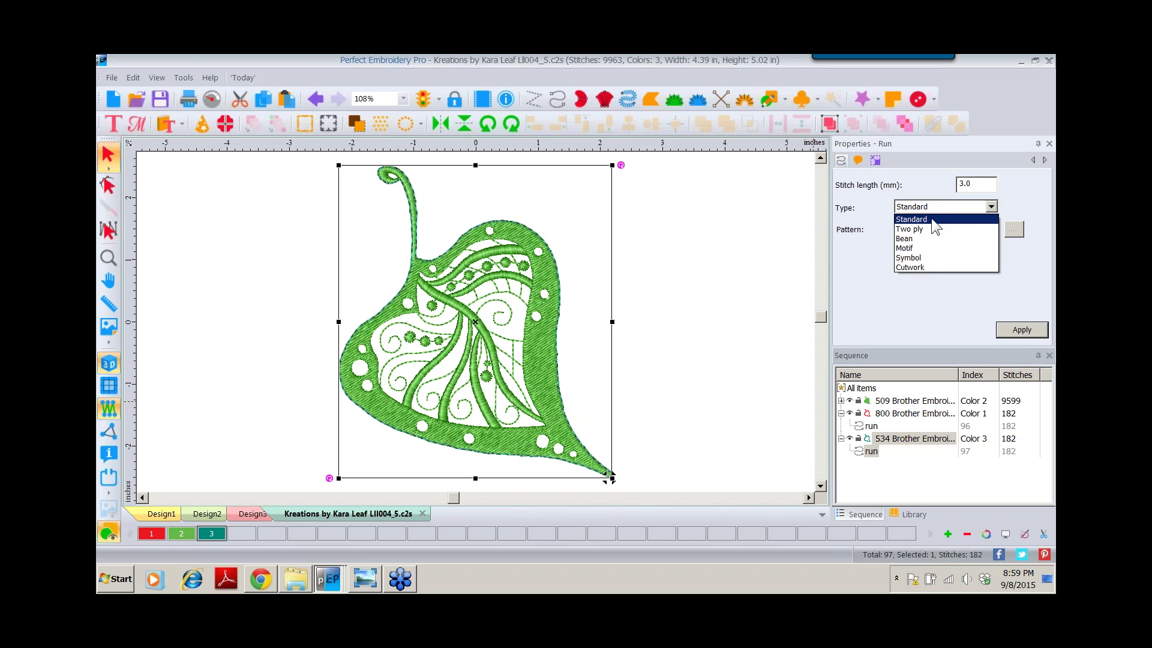
pyautogui.click(924, 230)
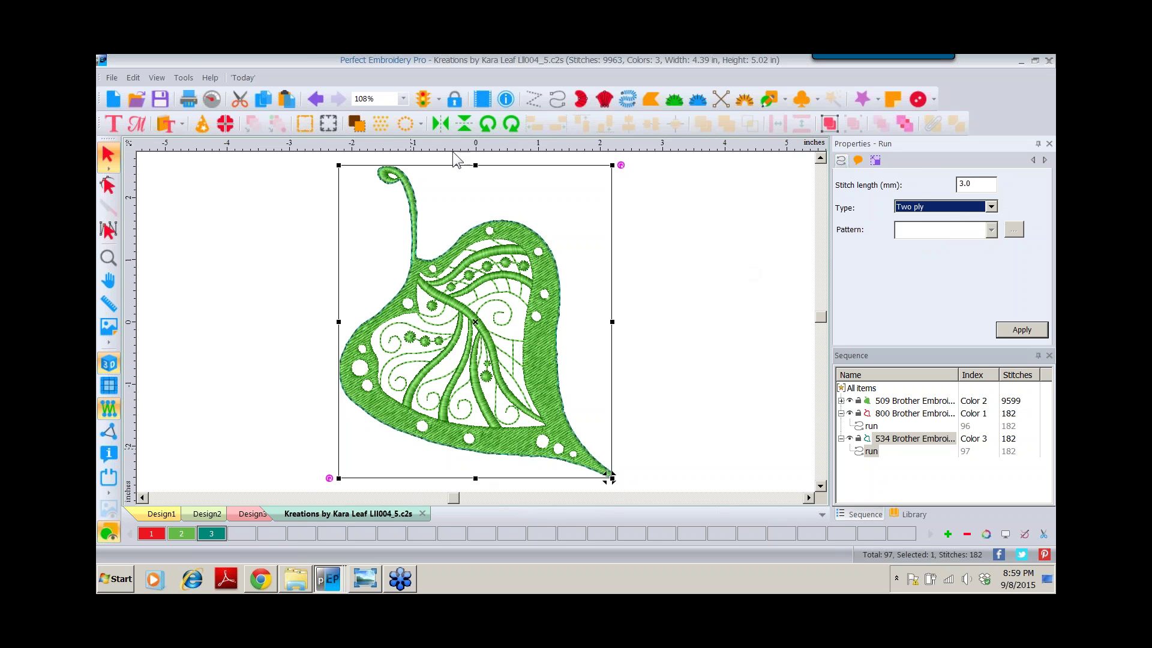
pyautogui.click(708, 365)
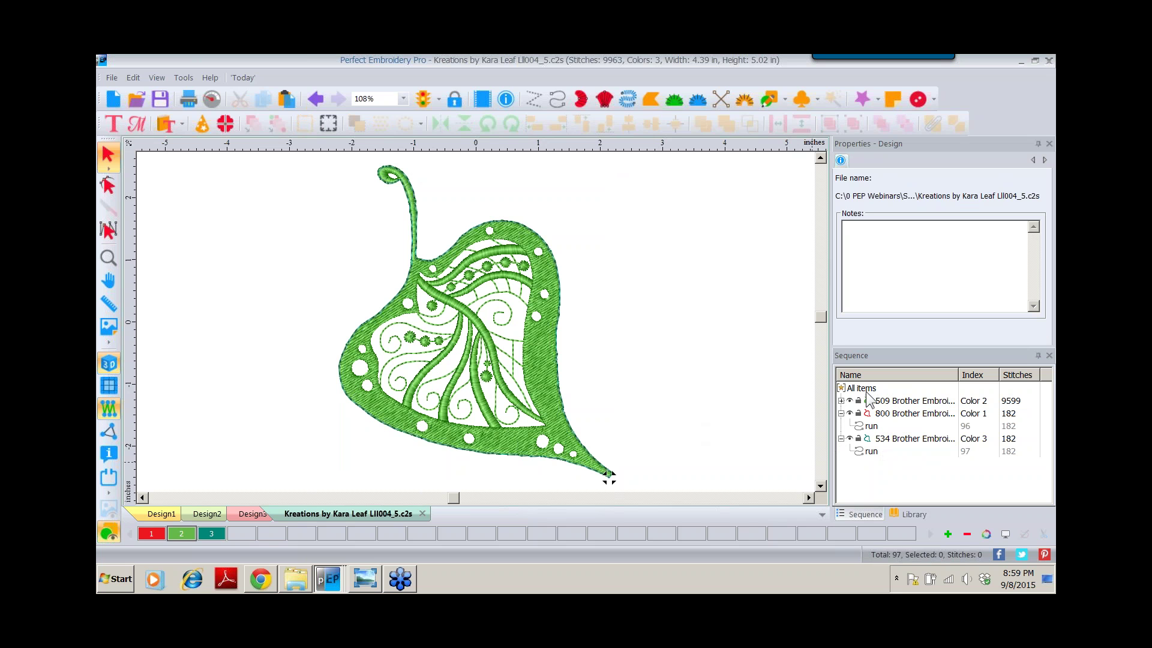
# Move the green color 2 leaf stitching to the end of the sequence, and simulate the sew-out from placement run to finished leaf
pyautogui.click(902, 402)
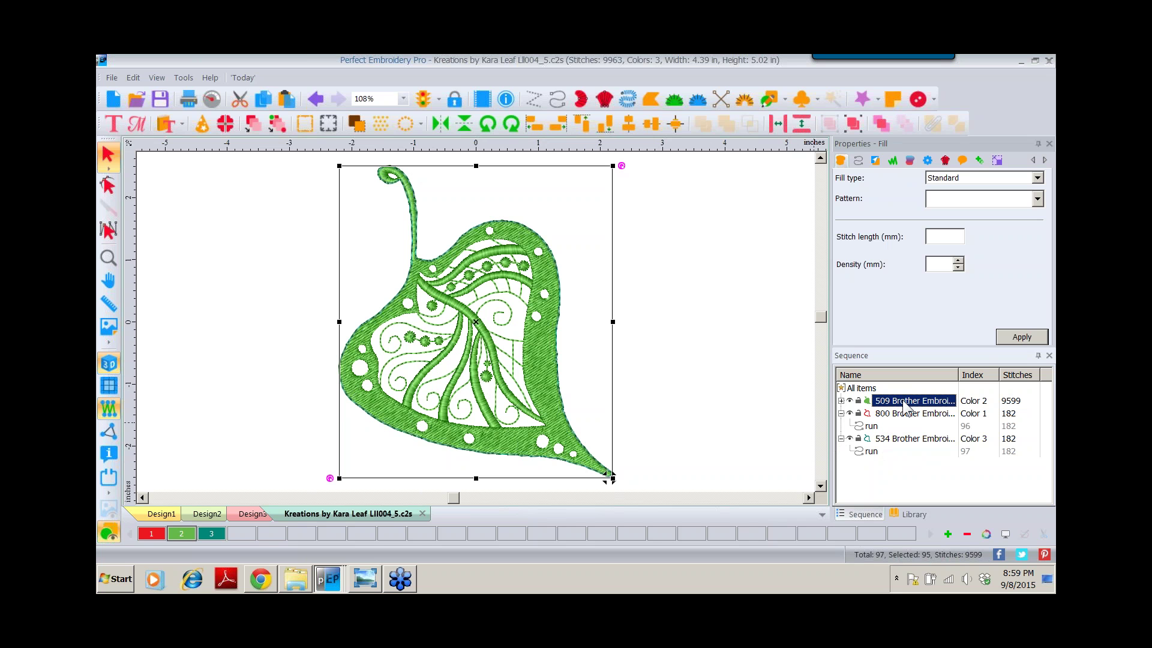
pyautogui.click(880, 124)
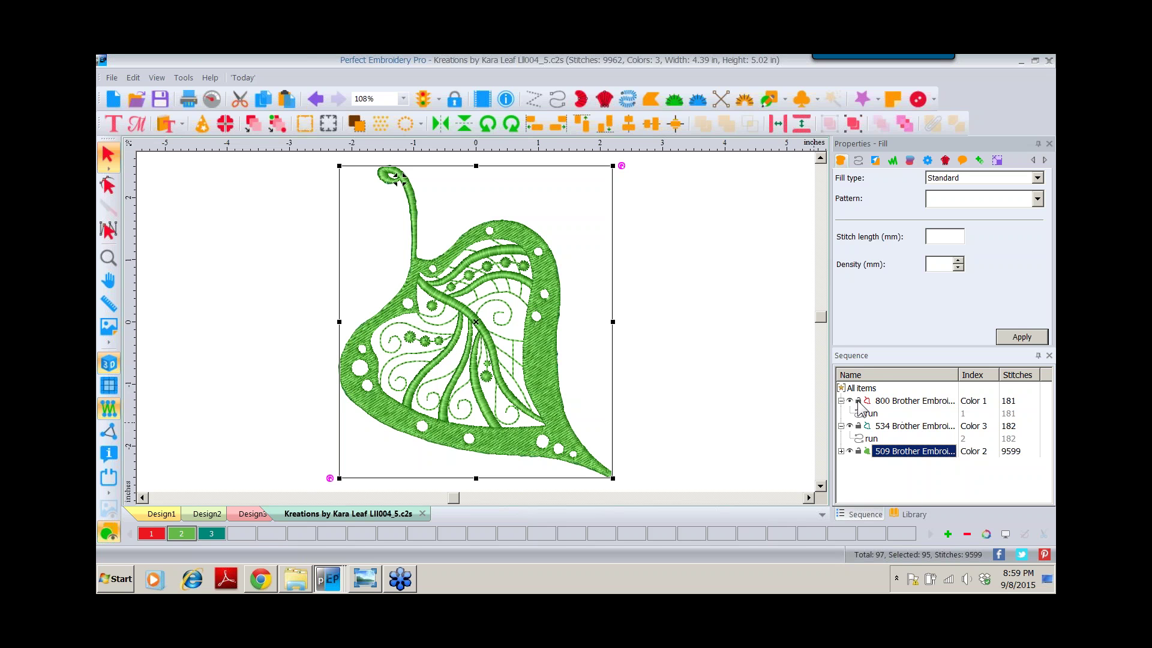
pyautogui.click(211, 99)
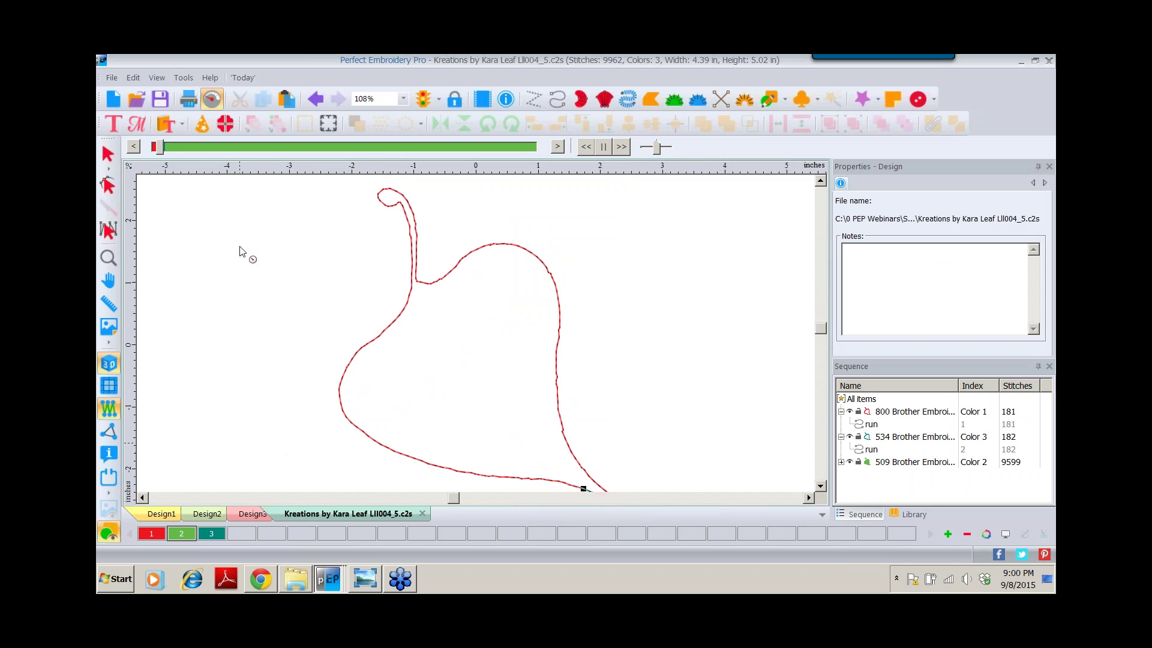
pyautogui.moveTo(157, 145); pyautogui.dragTo(165, 146)
pyautogui.moveTo(165, 147); pyautogui.dragTo(527, 403)
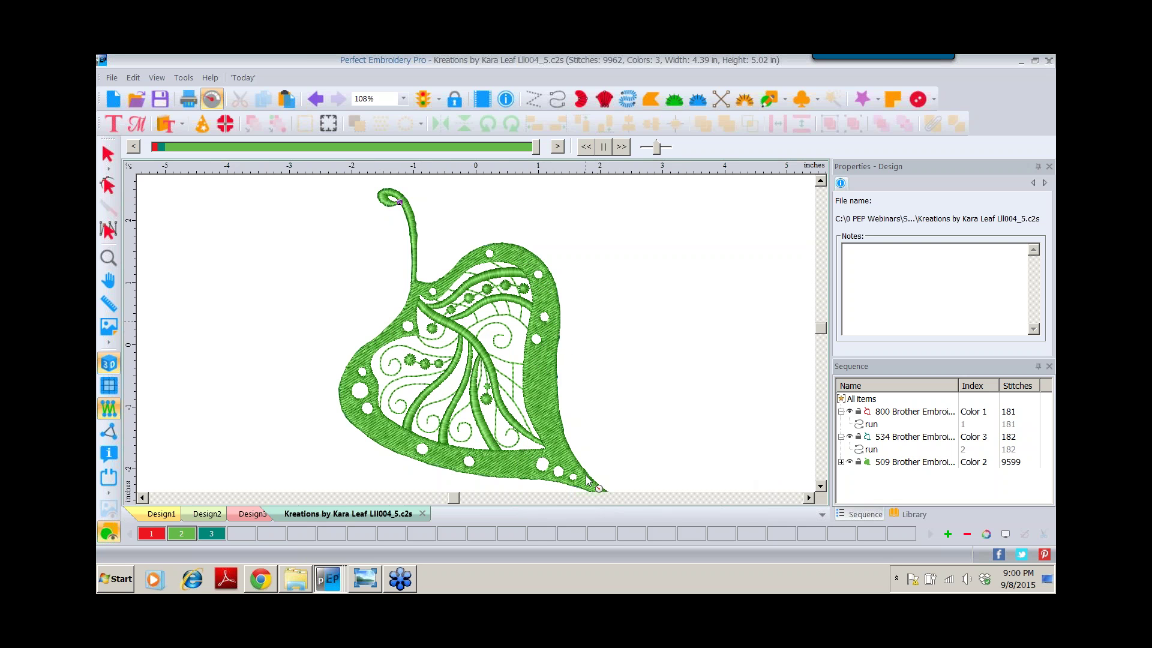
# Try a united outline at a distance of 0.08 in around the color 3 leaf run, and delete that outline
pyautogui.click(900, 437)
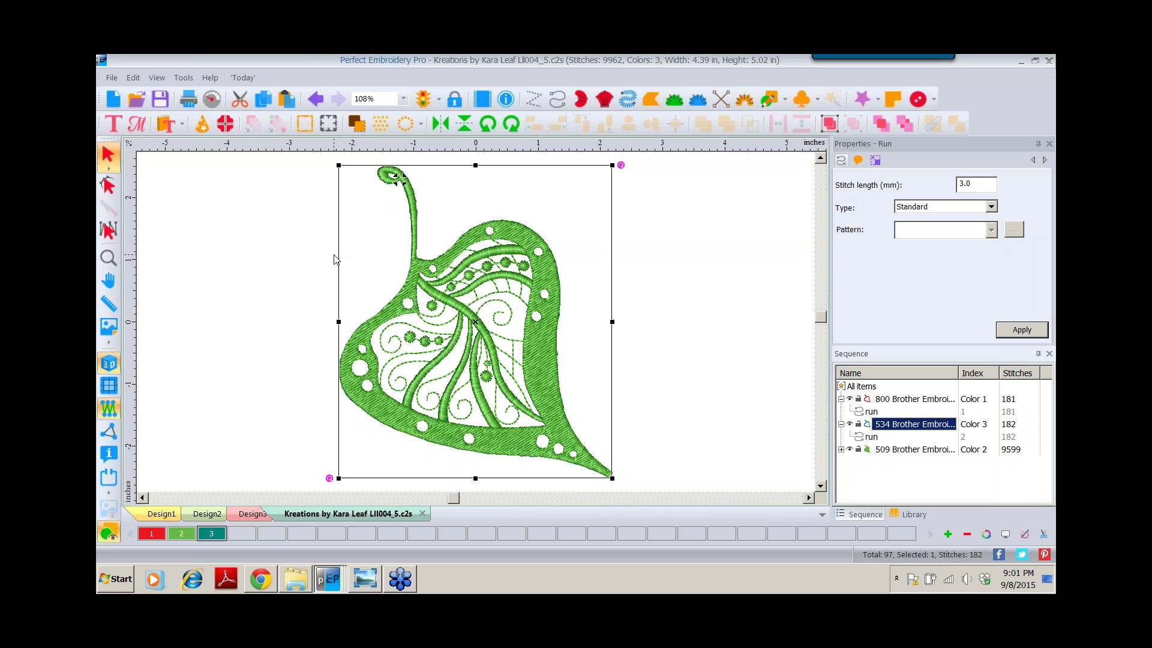
pyautogui.rightClick(517, 277)
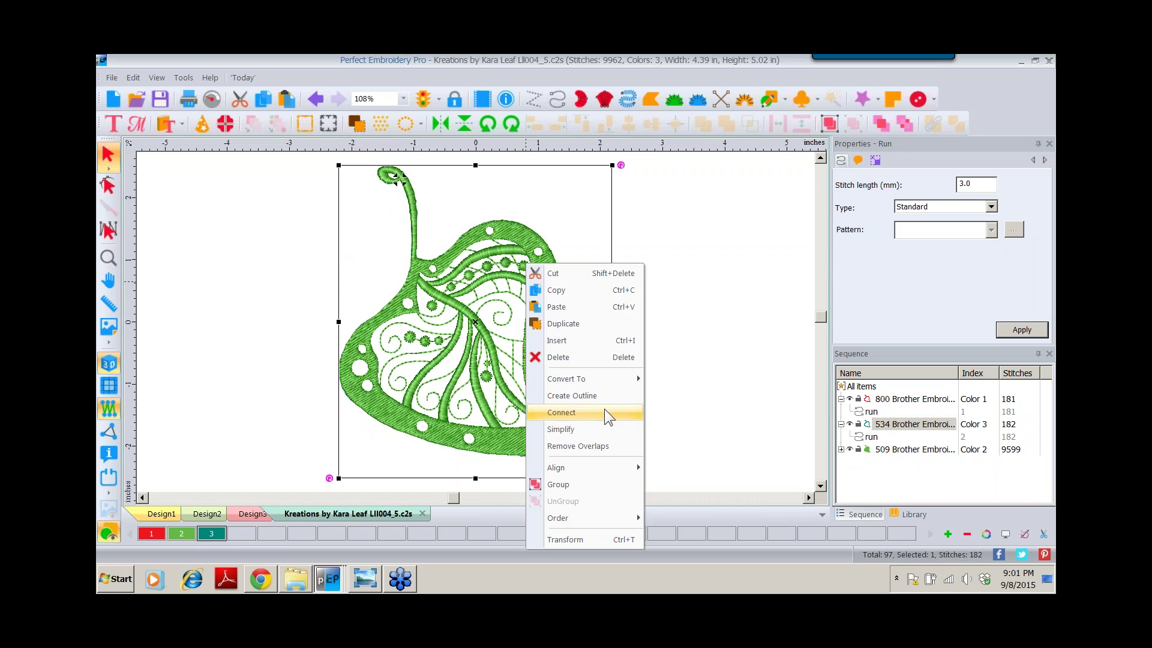
pyautogui.click(581, 393)
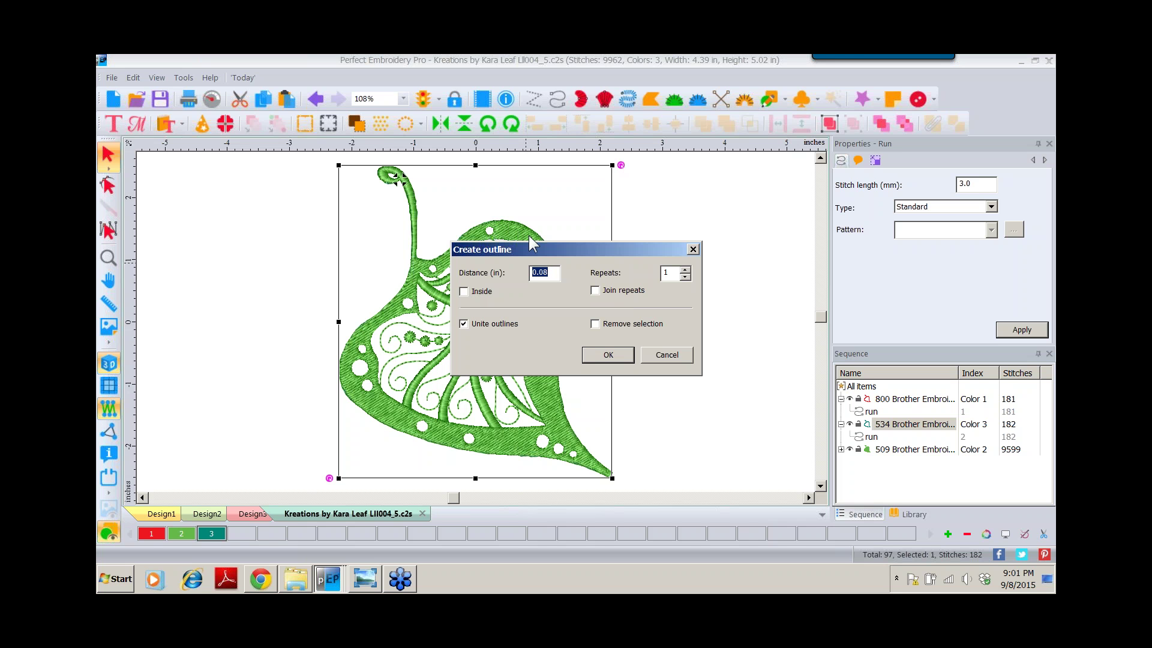
pyautogui.click(611, 356)
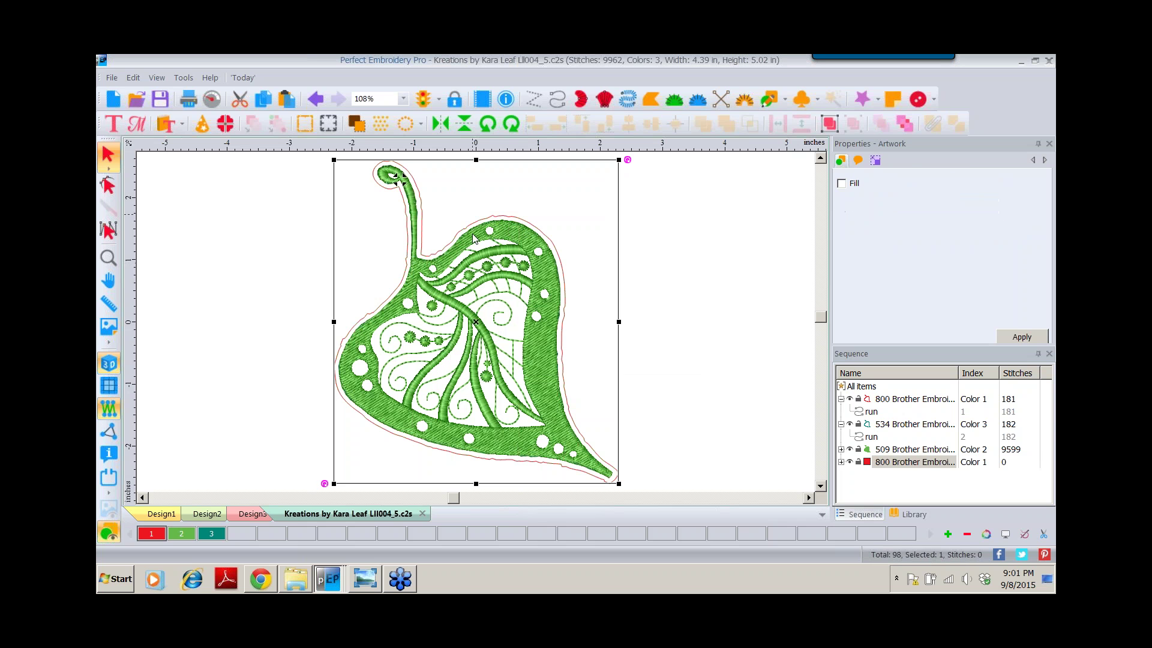
pyautogui.click(879, 464)
pyautogui.press('Delete')
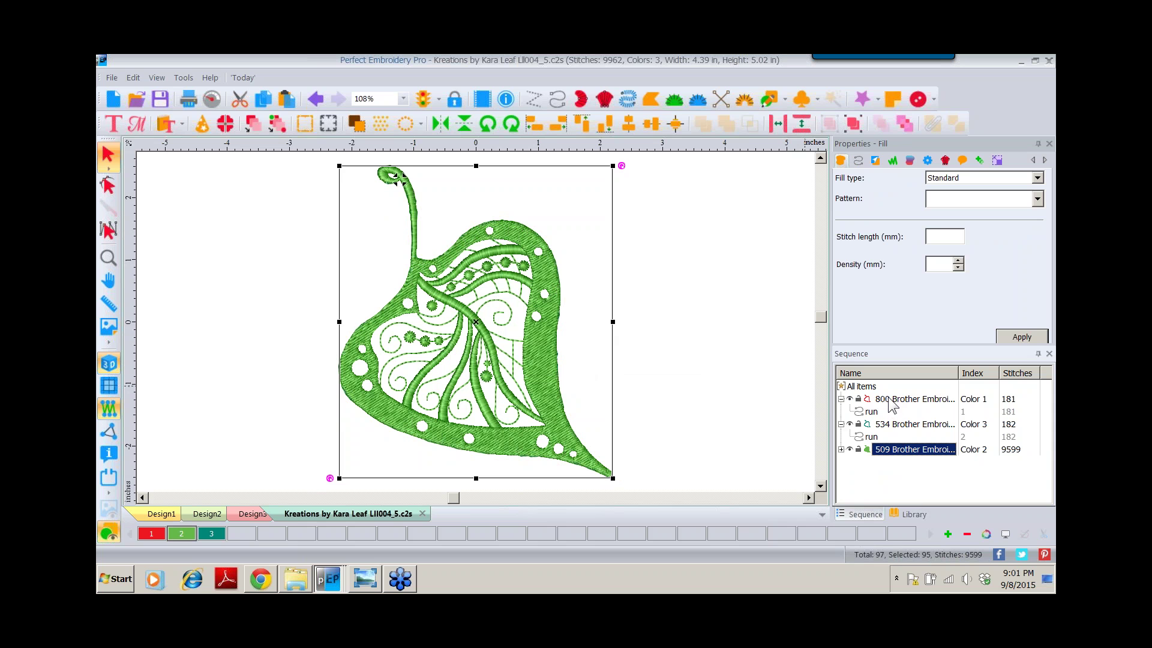
# Hide the color 3 run and the green color 2 leaf stitching to isolate the color 1 outline run
pyautogui.click(841, 425)
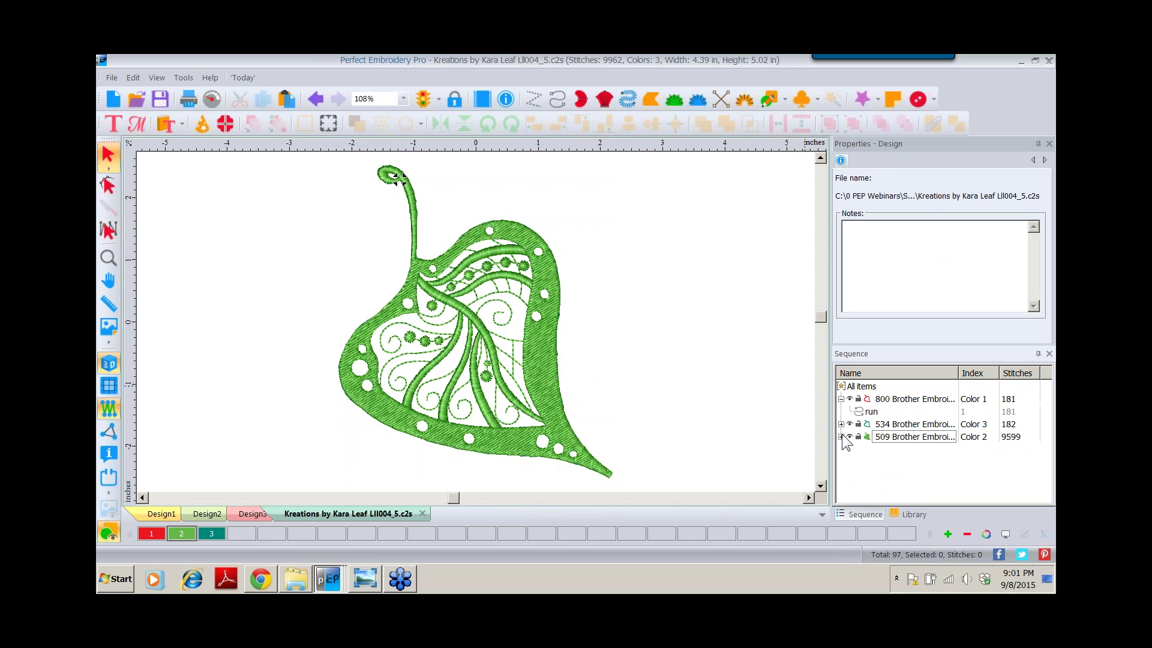
pyautogui.click(849, 424)
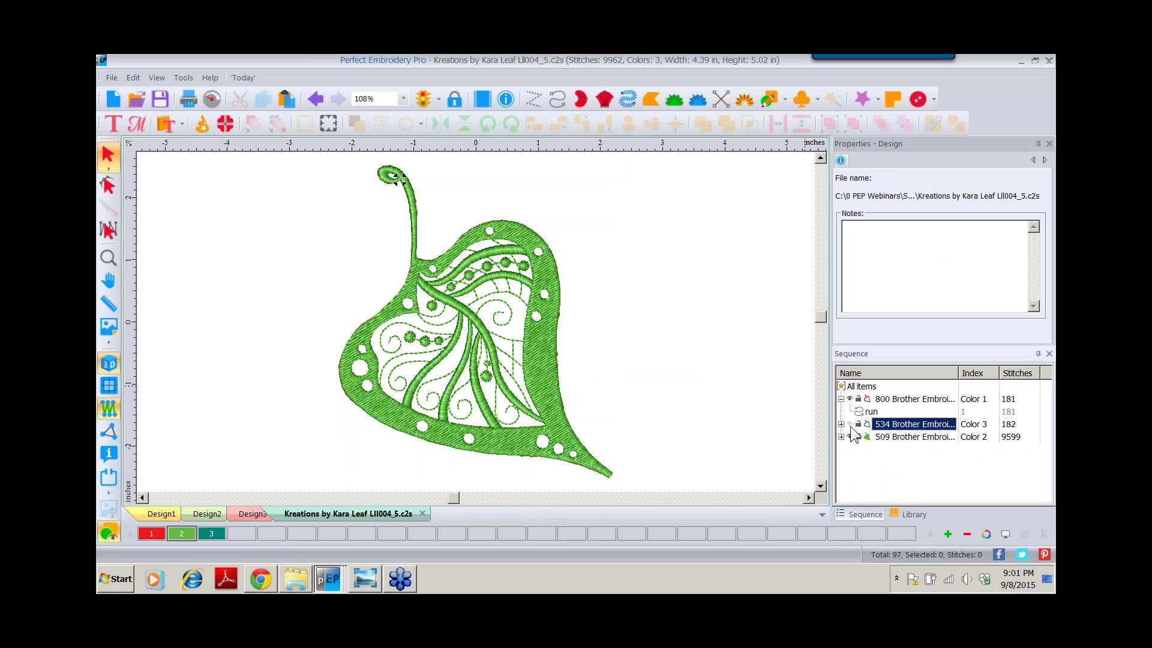
pyautogui.click(849, 436)
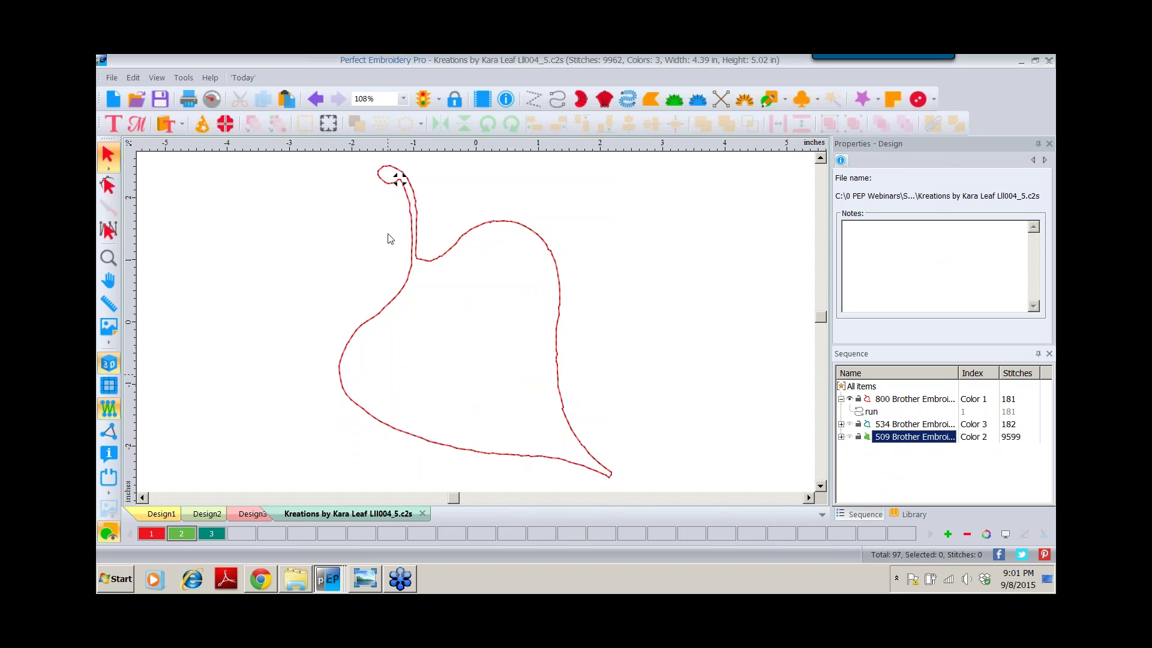
# Delete the outline points around the leaf's stem from the color 1 run and apply the edited shape
pyautogui.click(418, 260)
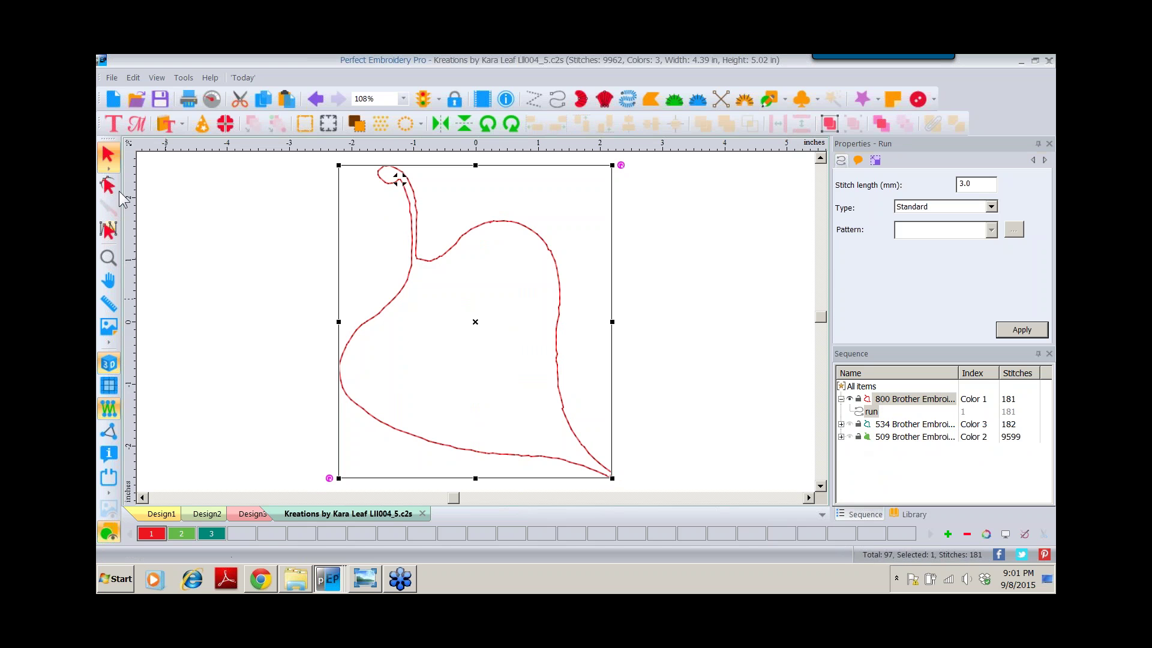
pyautogui.click(105, 188)
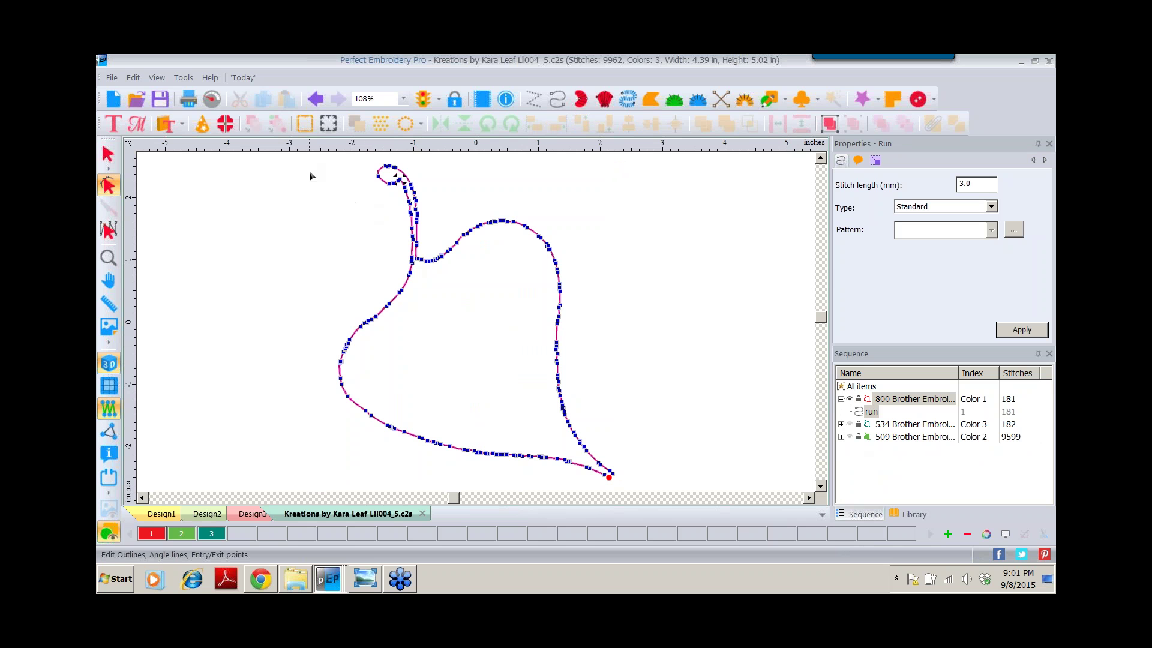
pyautogui.moveTo(312, 162); pyautogui.dragTo(436, 255)
pyautogui.rightClick(414, 226)
pyautogui.click(457, 288)
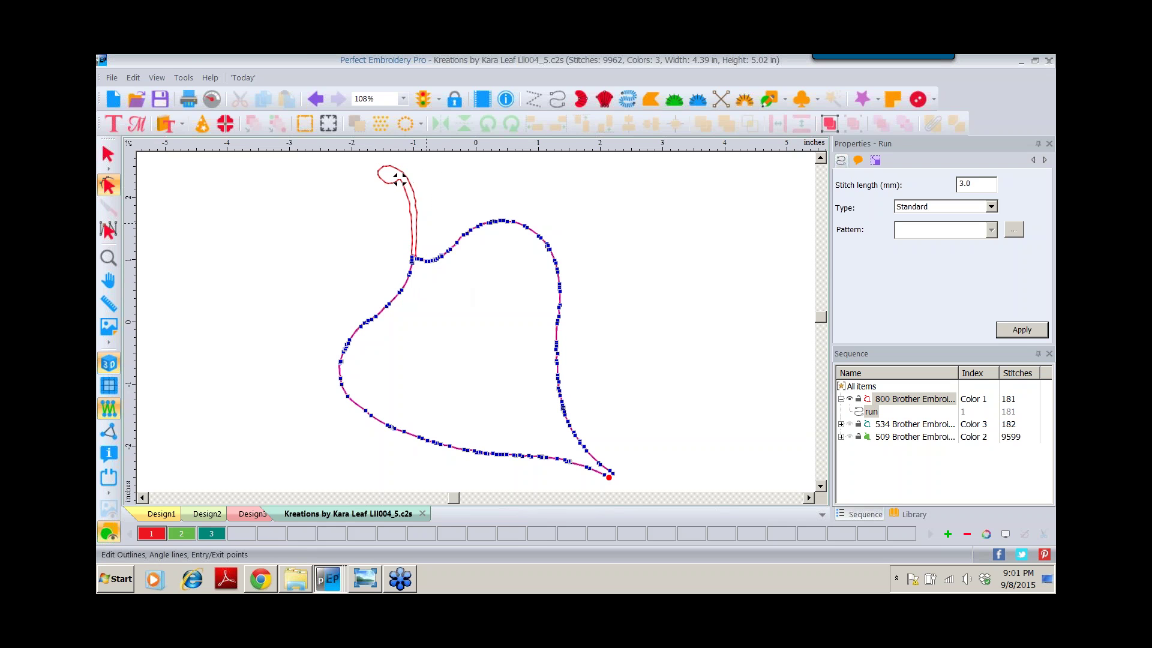
pyautogui.click(1022, 329)
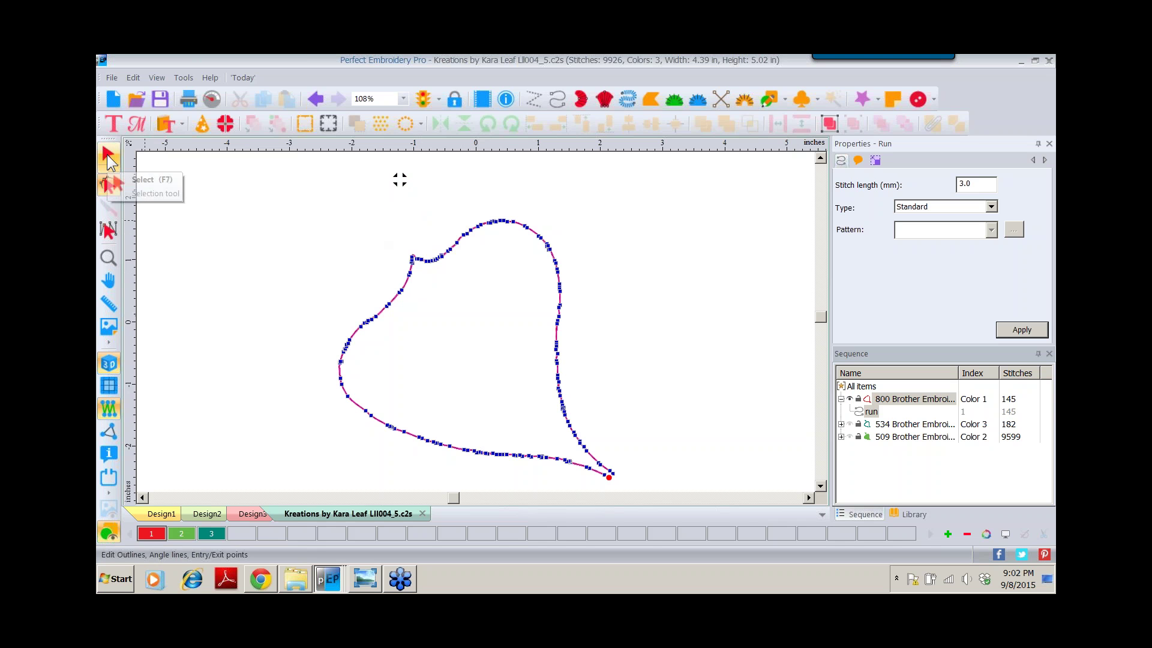
# Show the color 3 run and the green color 2 leaf stitching again, and deselect everything
pyautogui.click(856, 426)
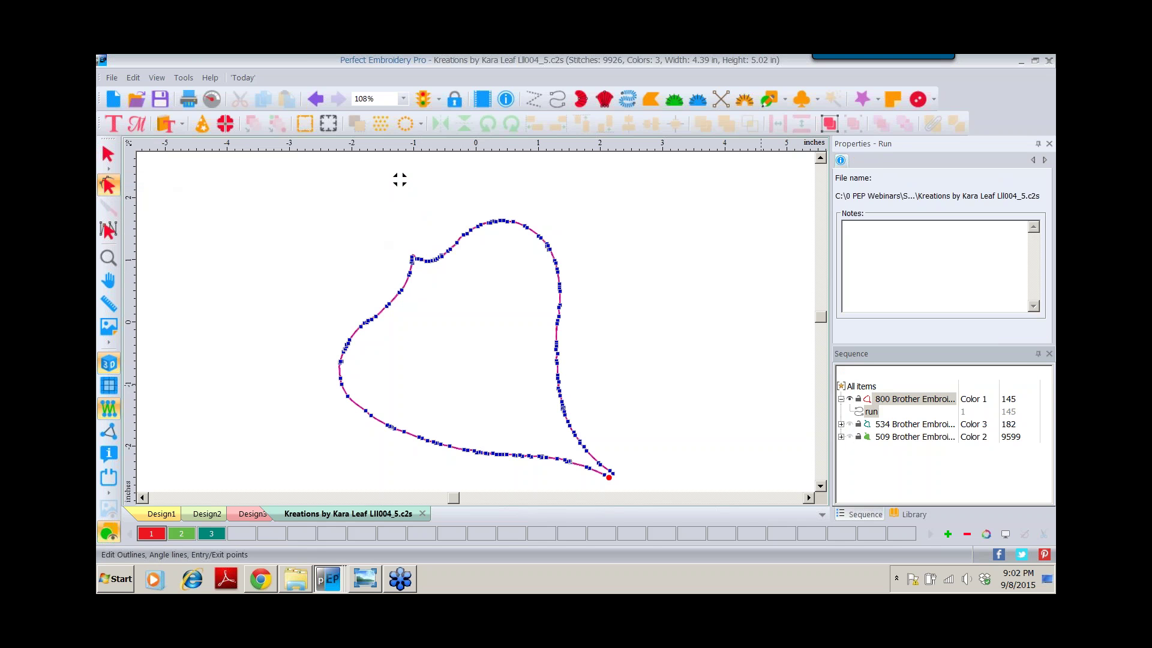
pyautogui.click(855, 439)
pyautogui.click(717, 356)
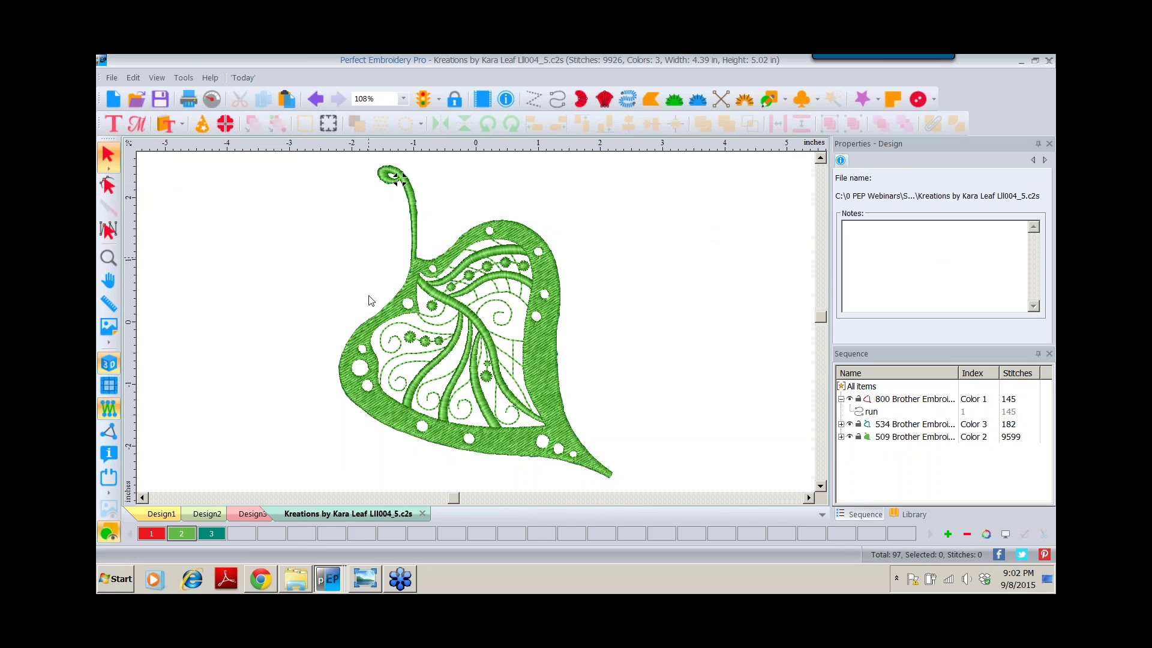
# Switch to Windows Photo Viewer and go from the sunflower photo to the collage of applique projects
pyautogui.click(366, 580)
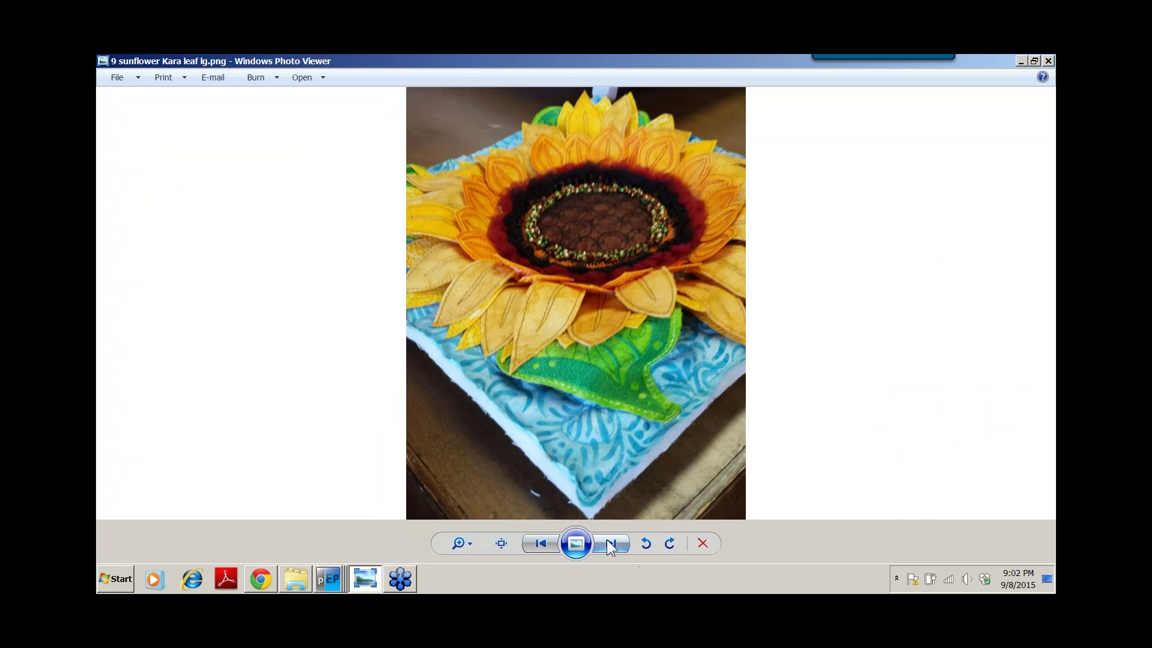
pyautogui.click(608, 541)
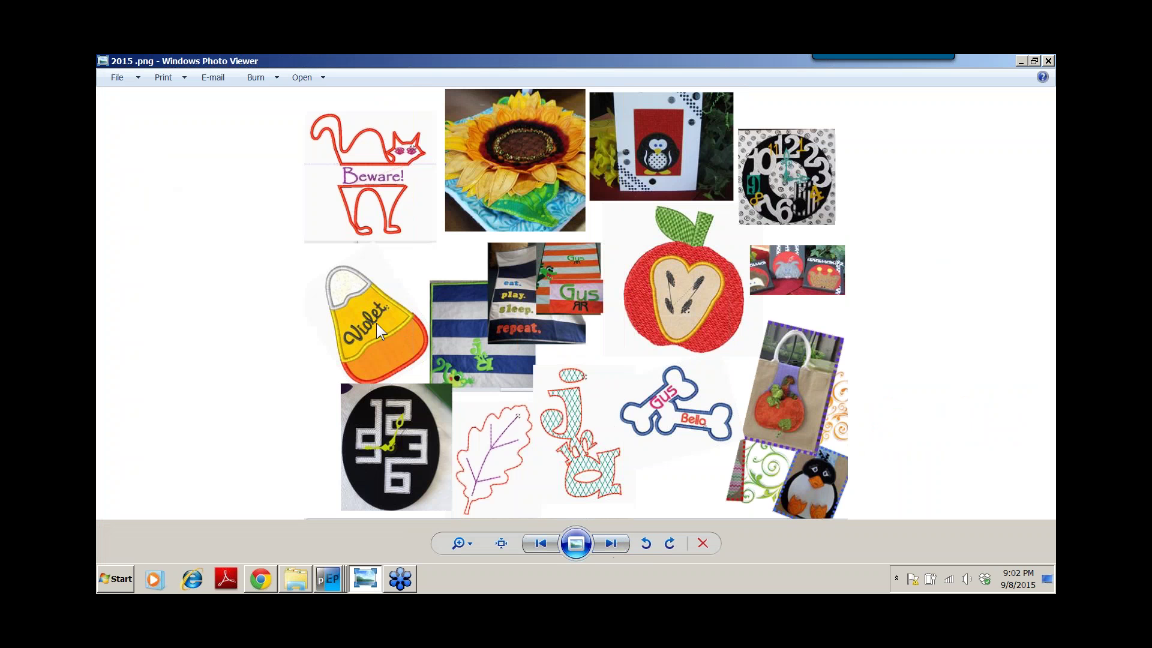